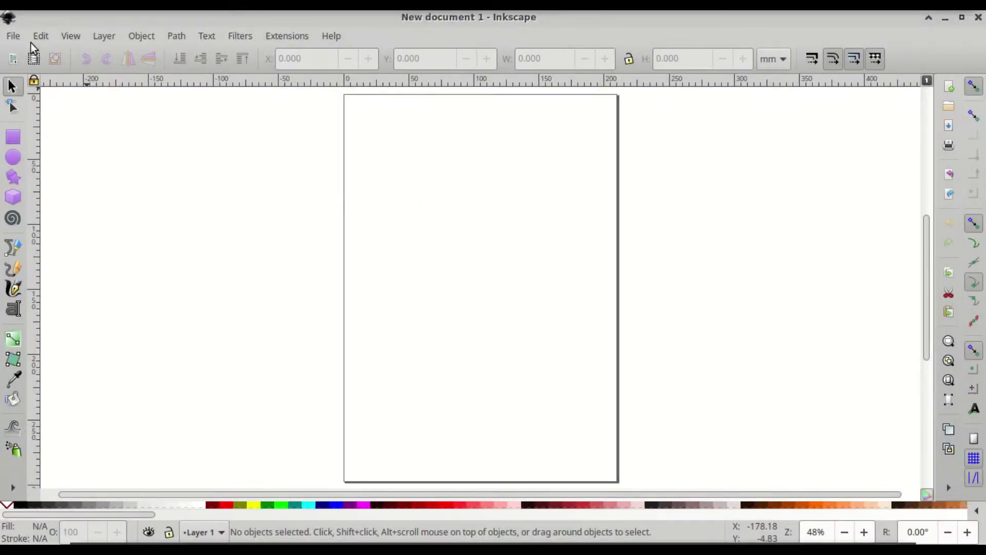
Step: In Document Properties, set display units to px and hide the page border
{"action": "left_click", "coordinate": [13, 37]}
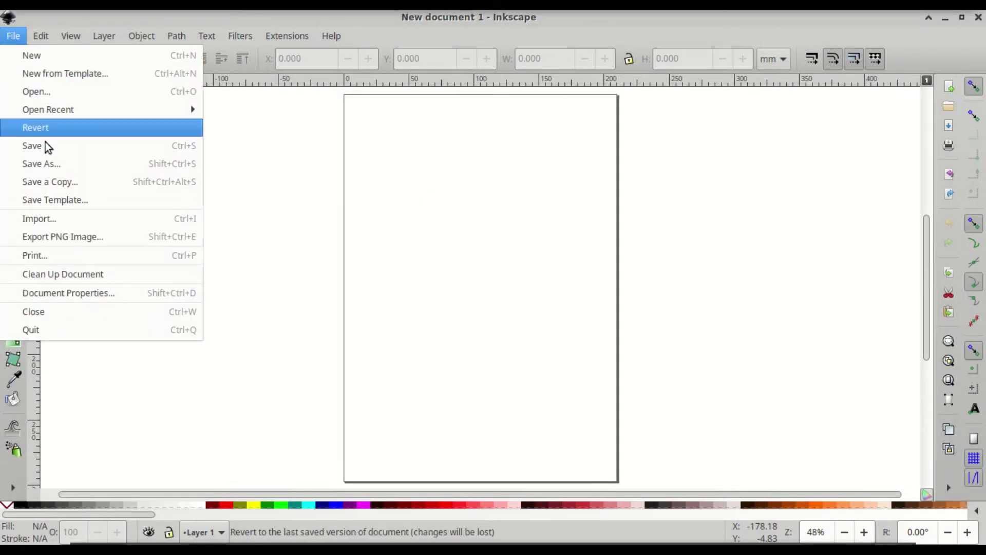
{"action": "left_click", "coordinate": [98, 293]}
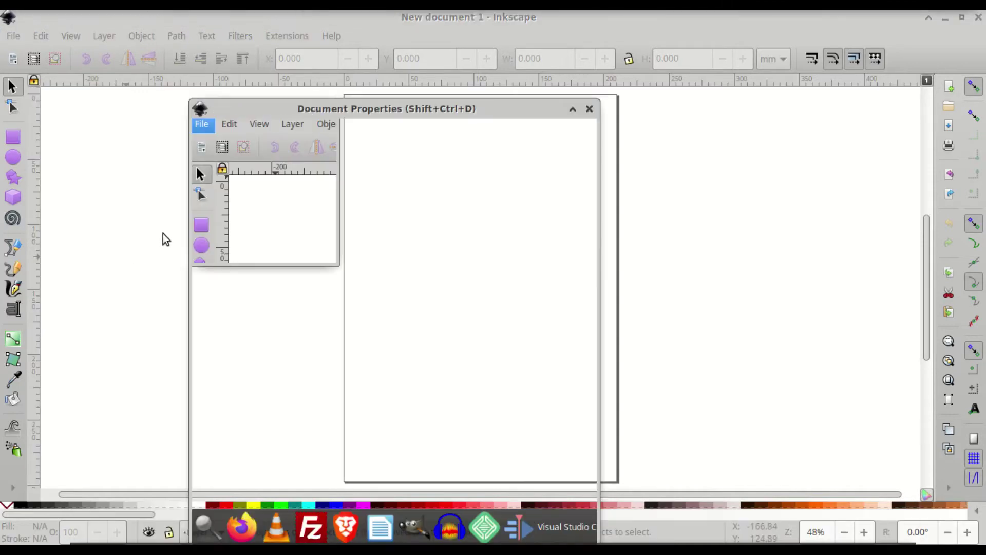
{"action": "left_click_drag", "start_coordinate": [390, 110], "coordinate": [418, 22]}
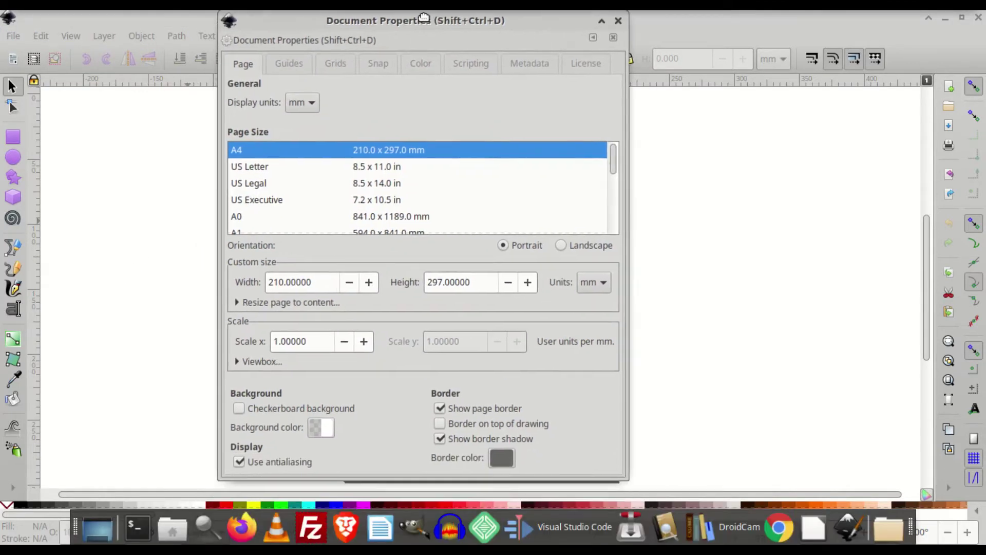
{"action": "left_click", "coordinate": [303, 103]}
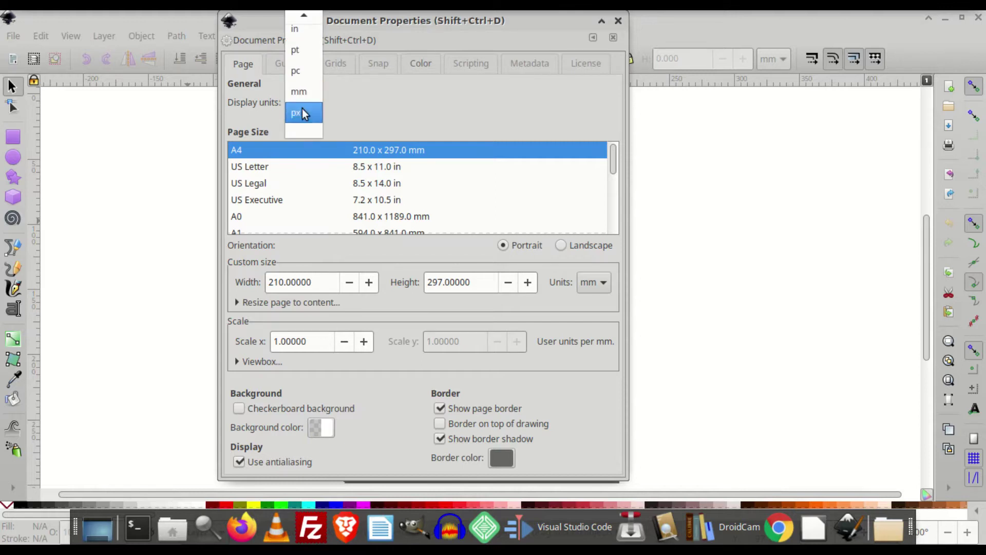
{"action": "left_click", "coordinate": [301, 117]}
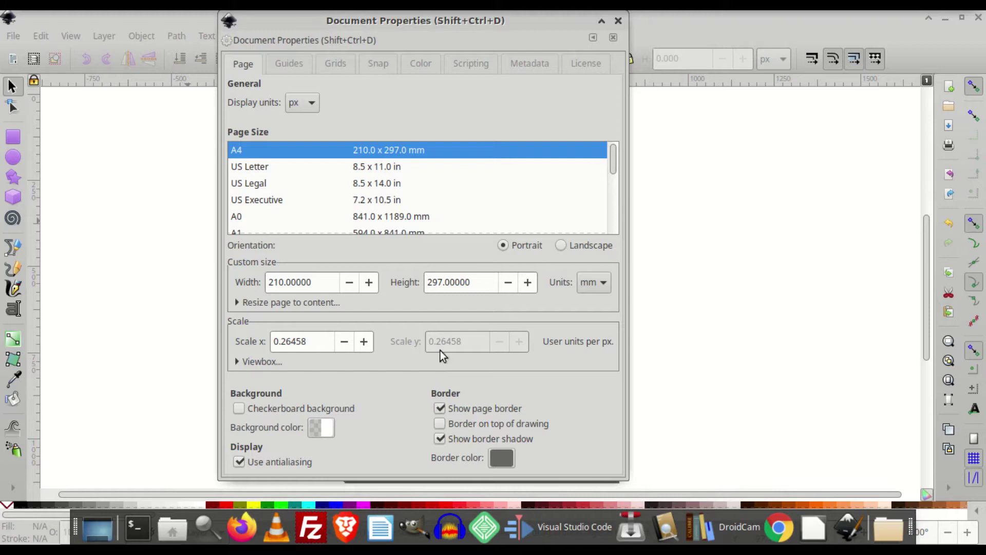
{"action": "left_click_drag", "start_coordinate": [444, 26], "coordinate": [701, 27]}
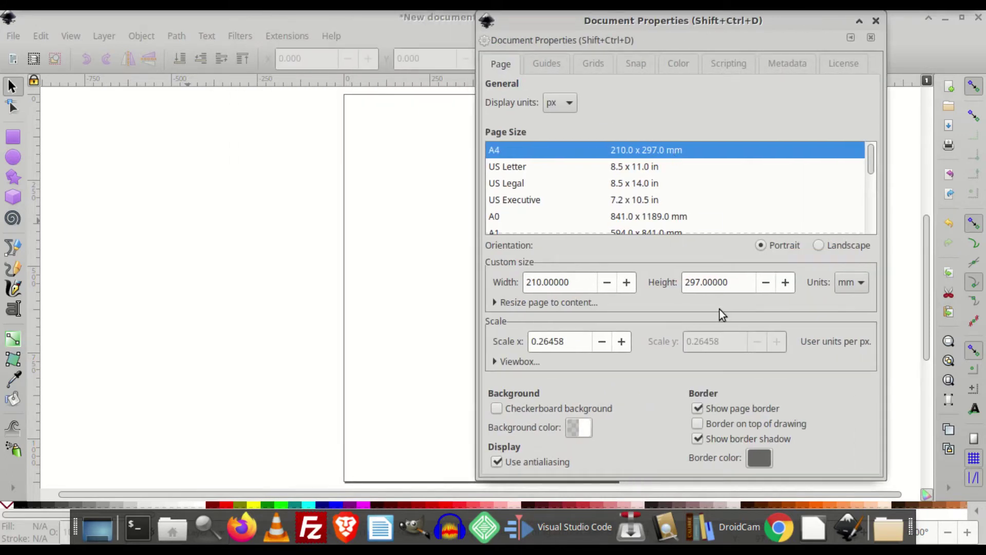
{"action": "left_click", "coordinate": [697, 409]}
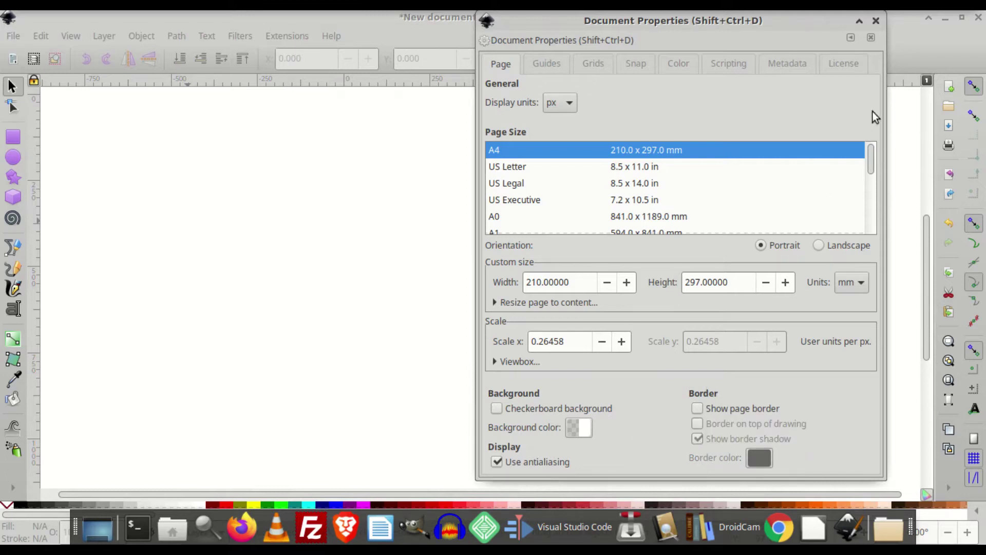
{"action": "left_click", "coordinate": [877, 20]}
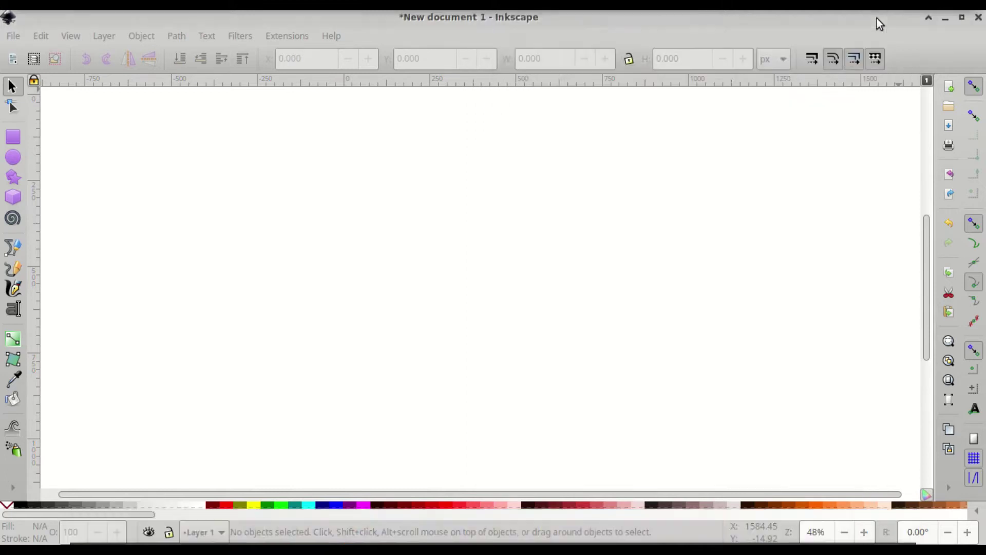
Step: Draw a downward-pointing 3-corner polygon, about 604 × 524 px, in the upper left
{"action": "left_click", "coordinate": [853, 51]}
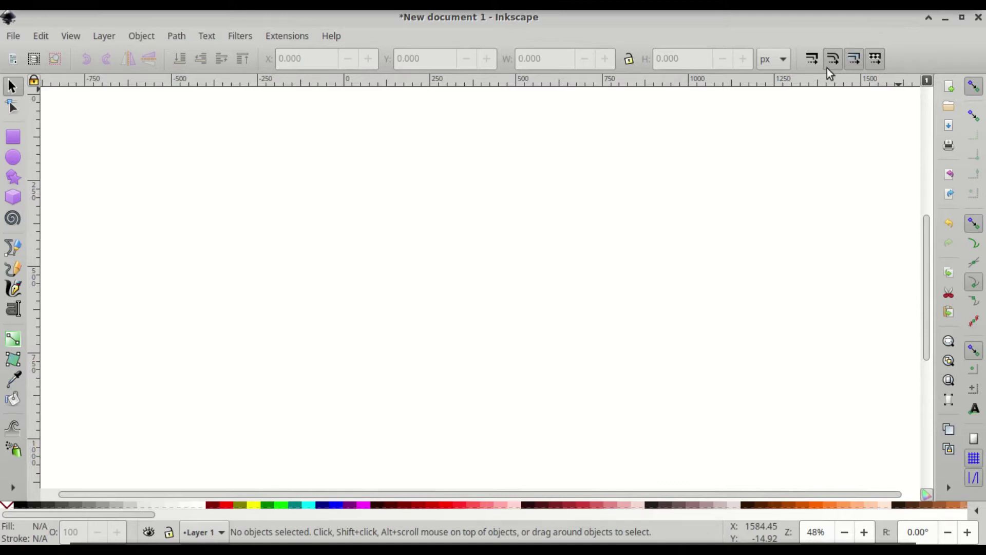
{"action": "left_click", "coordinate": [13, 178]}
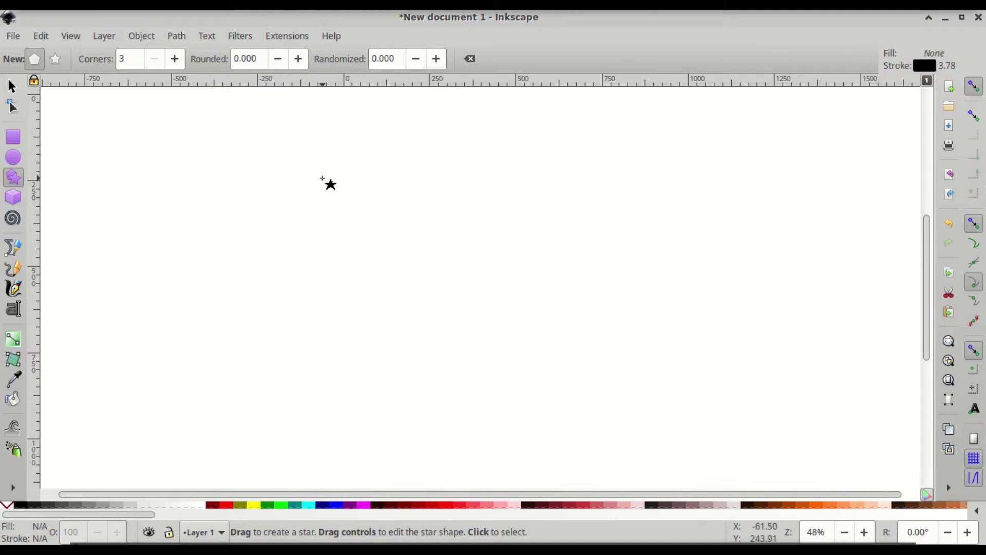
{"action": "left_click_drag", "start_coordinate": [298, 176], "coordinate": [304, 294]}
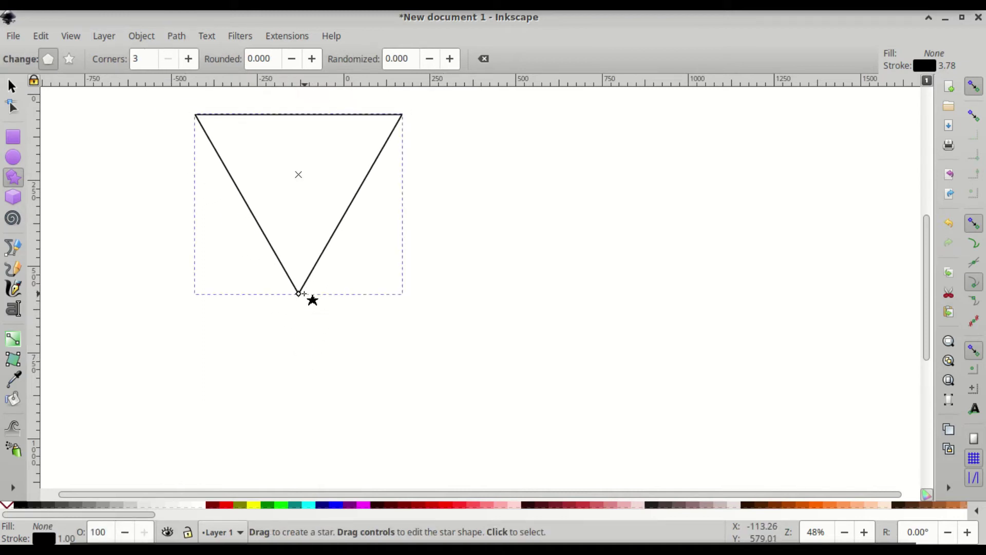
{"action": "left_click", "coordinate": [11, 88]}
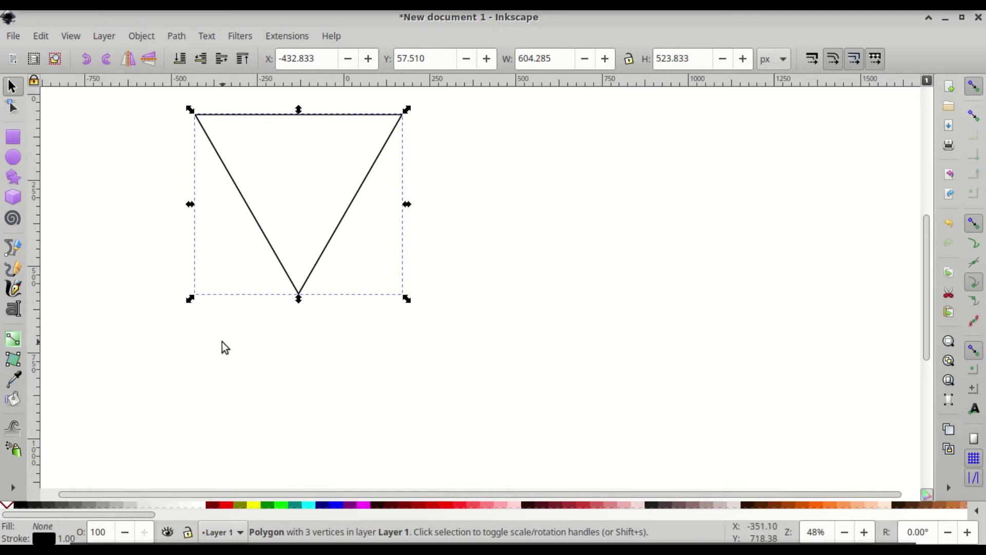
Step: Give the triangle a flat black fill and remove its stroke paint
{"action": "left_click", "coordinate": [140, 37]}
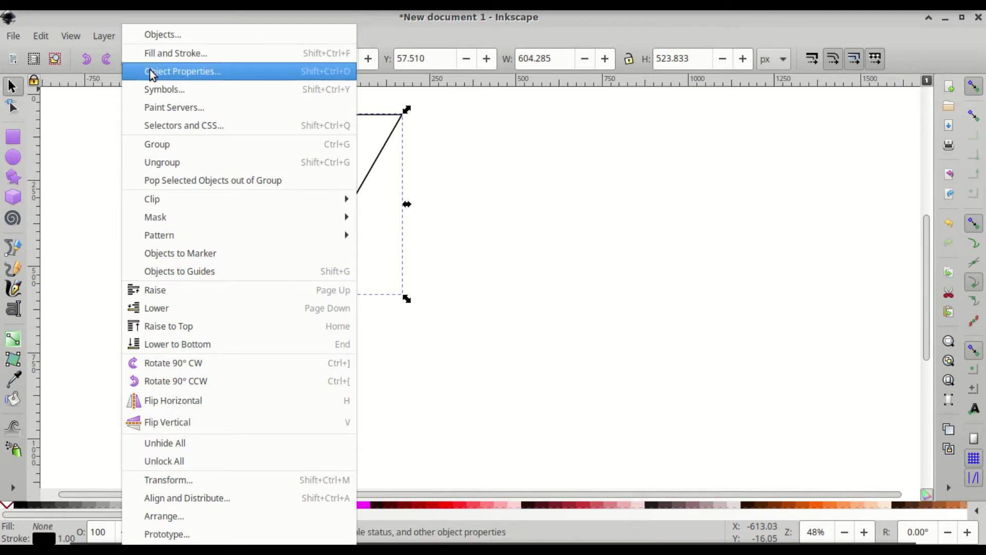
{"action": "left_click", "coordinate": [156, 50]}
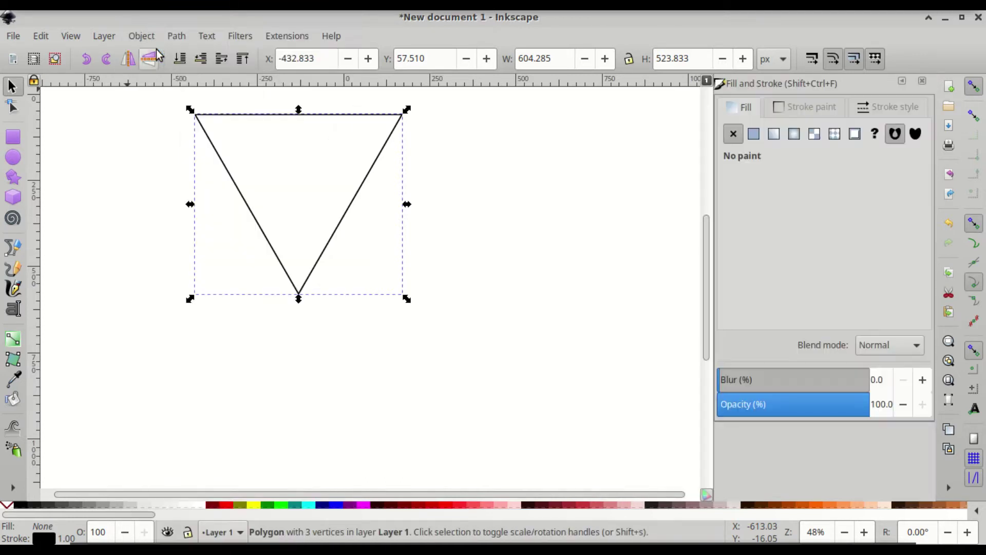
{"action": "left_click", "coordinate": [753, 136]}
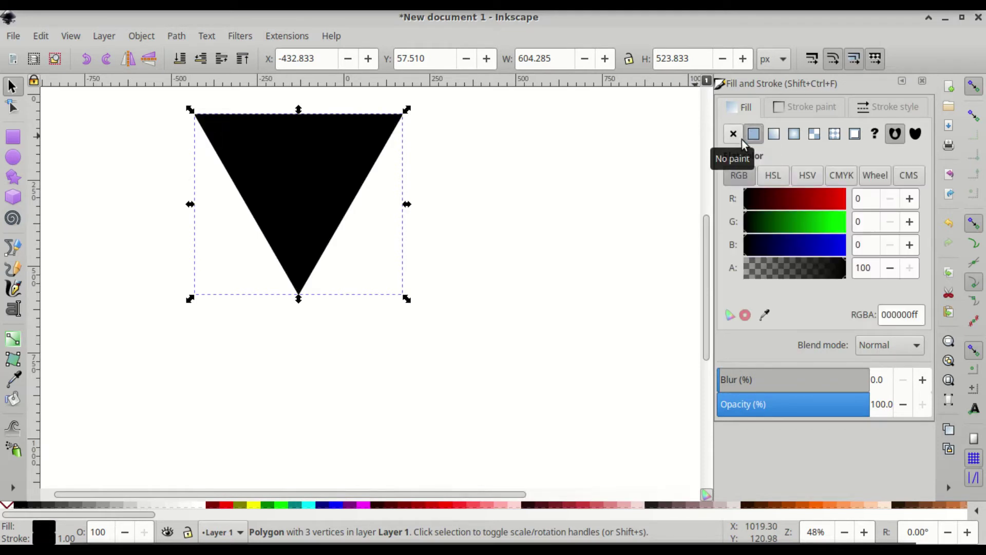
{"action": "left_click", "coordinate": [827, 107]}
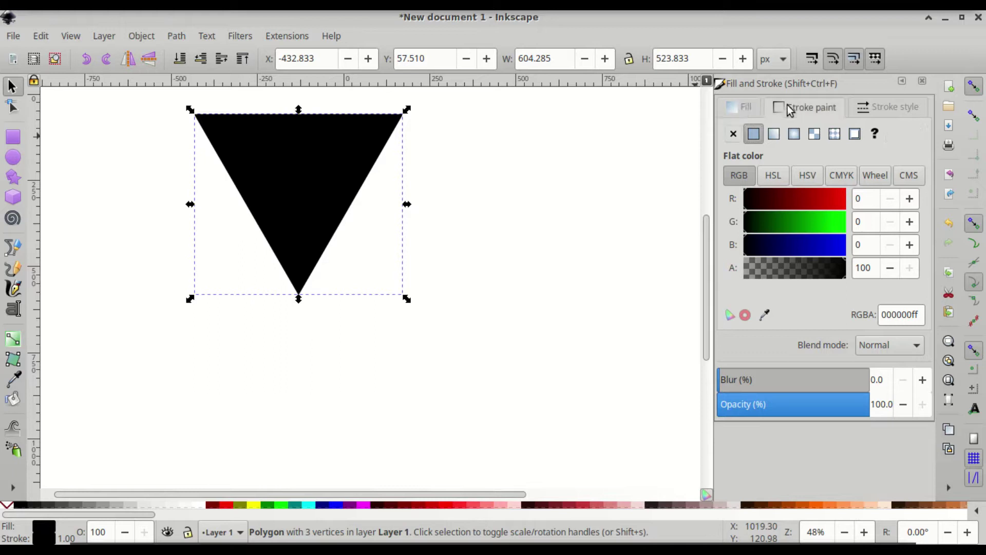
{"action": "left_click", "coordinate": [733, 135]}
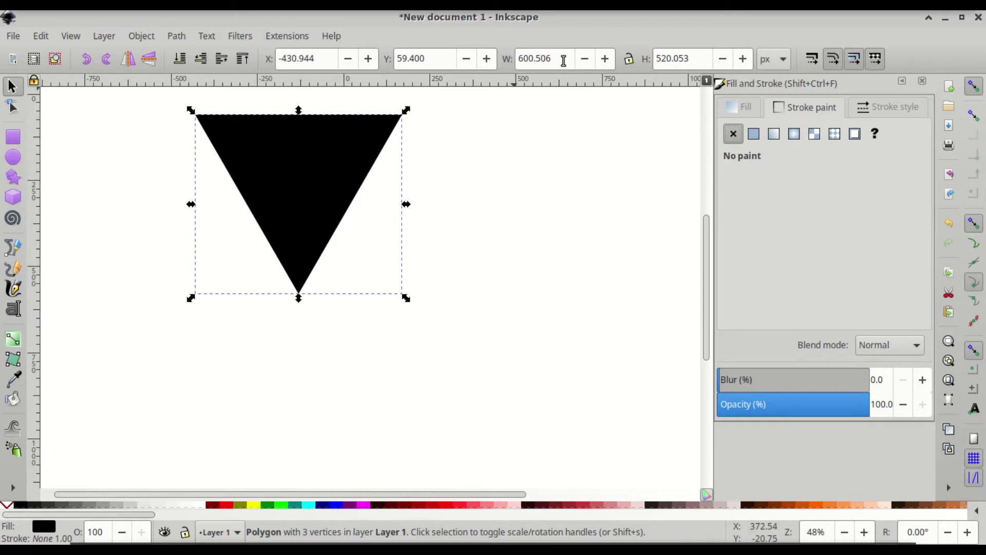
Step: Lock the aspect ratio and scale the triangle to 140 px wide (140 × 121.244 px)
{"action": "key", "text": "ctrl+a"}
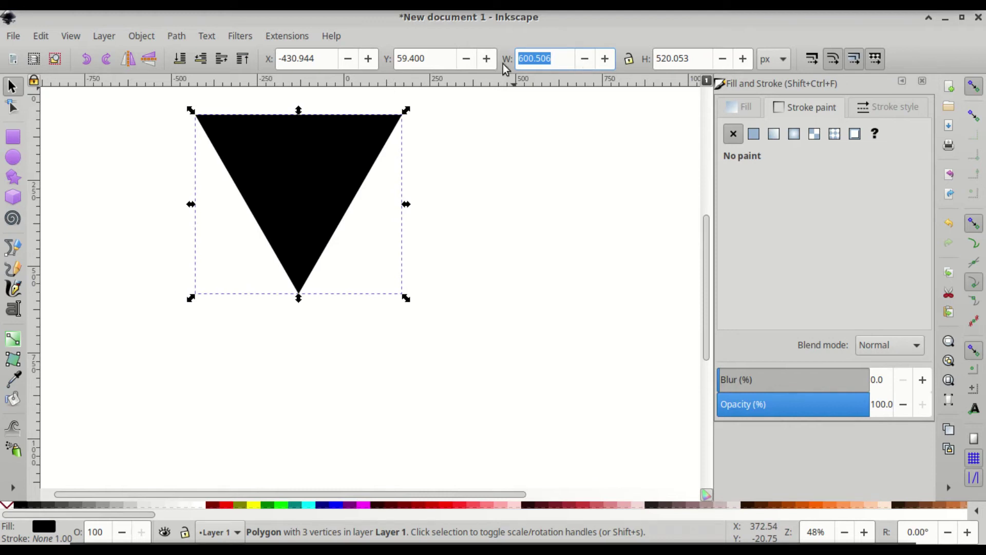
{"action": "left_click", "coordinate": [629, 61]}
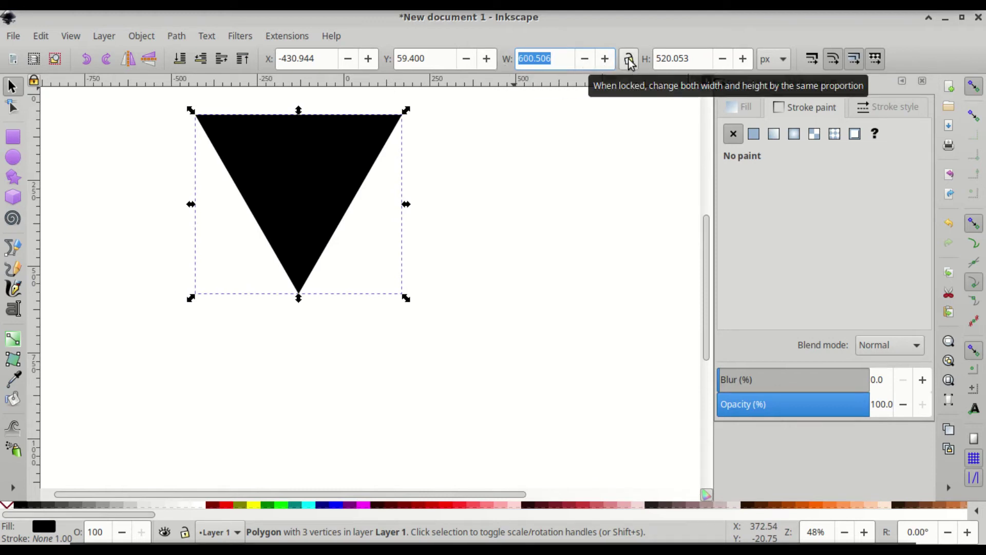
{"action": "left_click", "coordinate": [630, 61]}
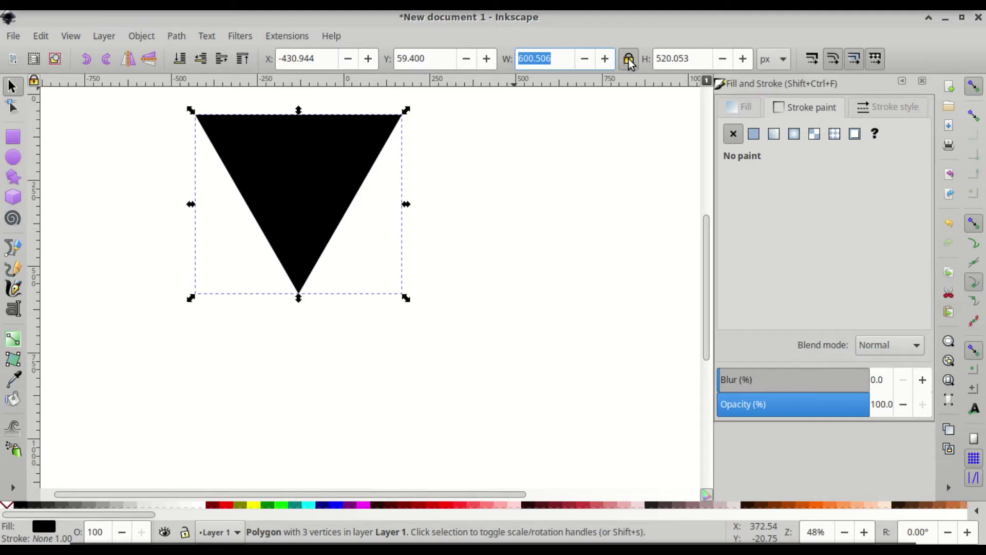
{"action": "left_click", "coordinate": [553, 59]}
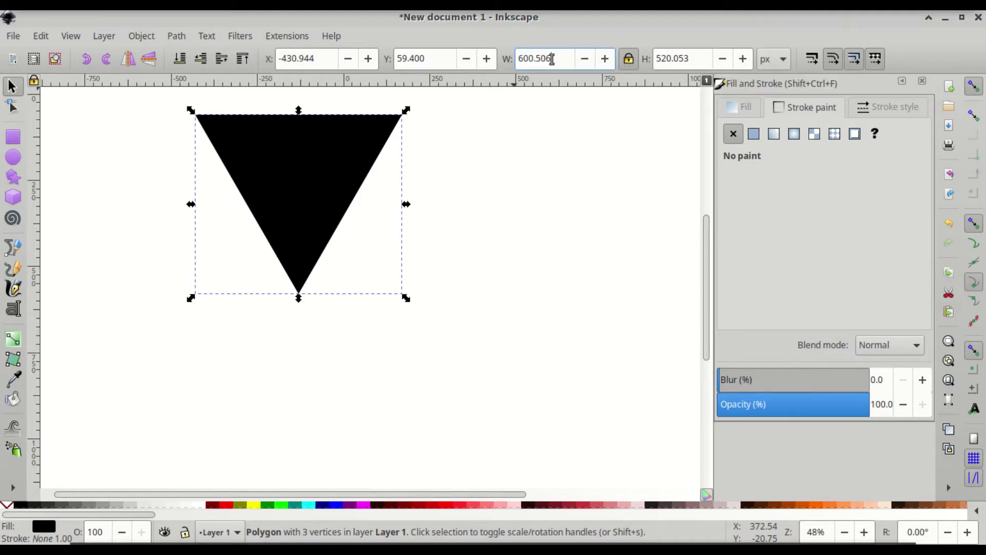
{"action": "double_click", "coordinate": [553, 60]}
{"action": "type", "text": "140"}
{"action": "key", "text": "Return"}
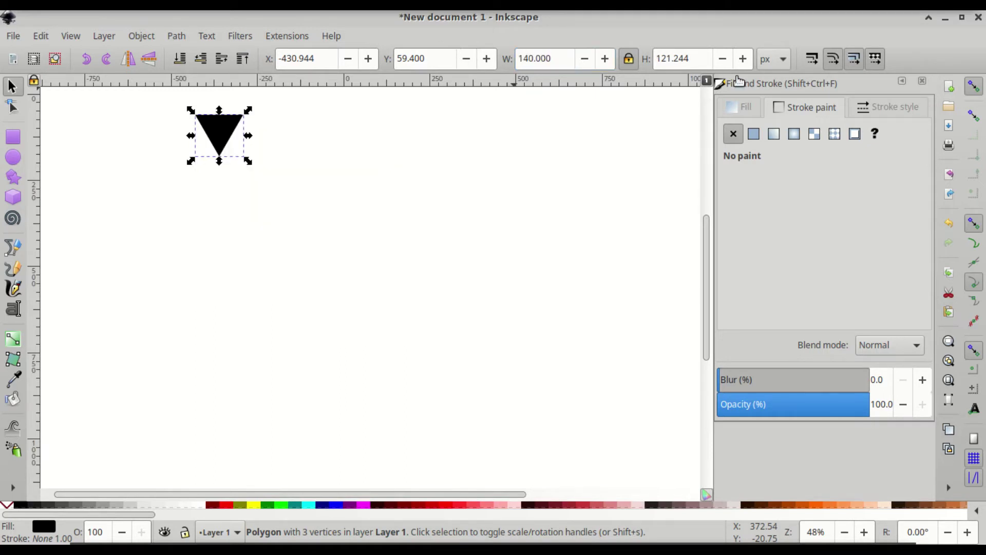
{"action": "left_click", "coordinate": [767, 61]}
{"action": "left_click", "coordinate": [765, 61]}
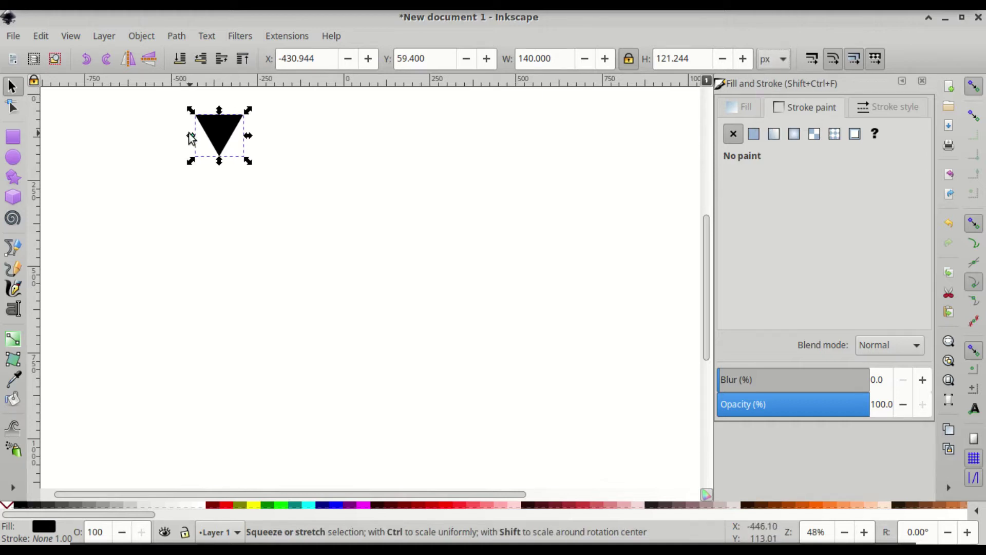
Step: Zoom in and lower the triangle's opacity to about 48.6%
{"action": "scroll", "coordinate": [190, 134], "scroll_direction": "up", "scroll_amount": 3}
{"action": "scroll", "coordinate": [182, 175], "scroll_direction": "up", "scroll_amount": 2}
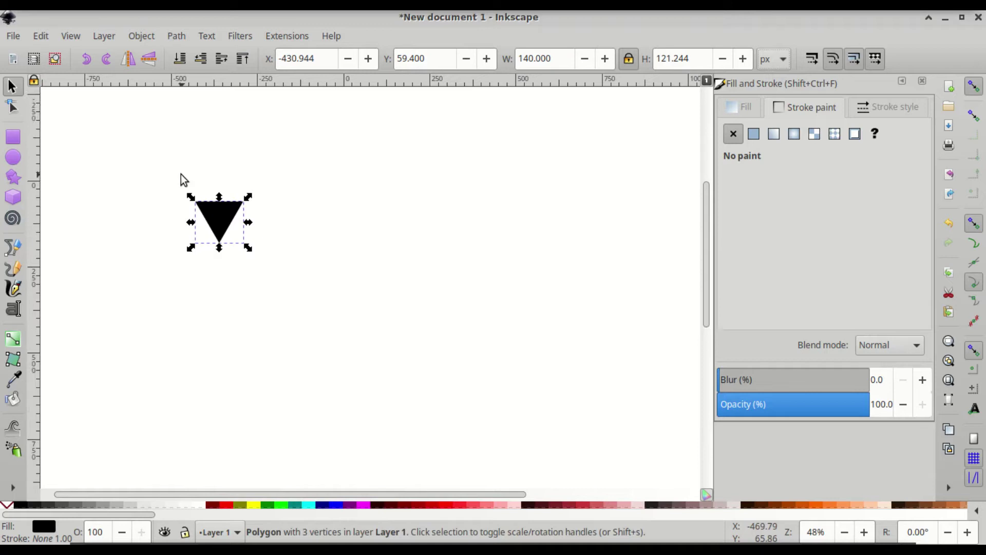
{"action": "scroll", "coordinate": [172, 203], "scroll_direction": "up", "scroll_amount": 4}
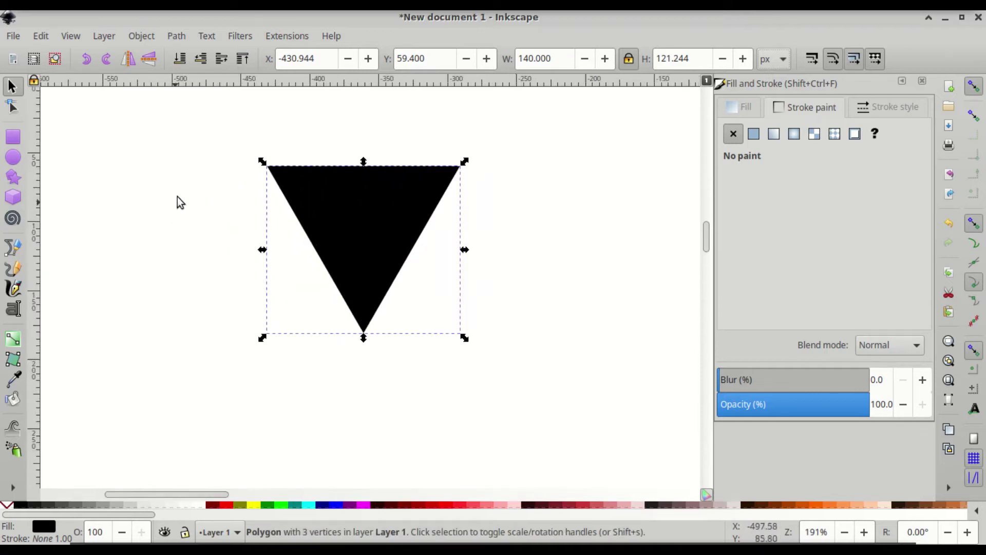
{"action": "scroll", "coordinate": [265, 141], "scroll_direction": "up", "scroll_amount": 1}
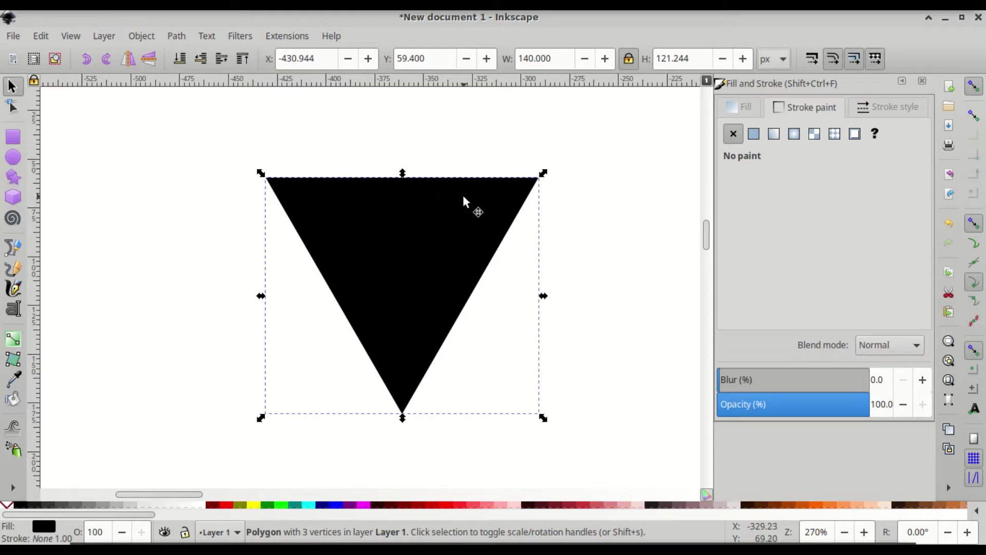
{"action": "left_click", "coordinate": [791, 411]}
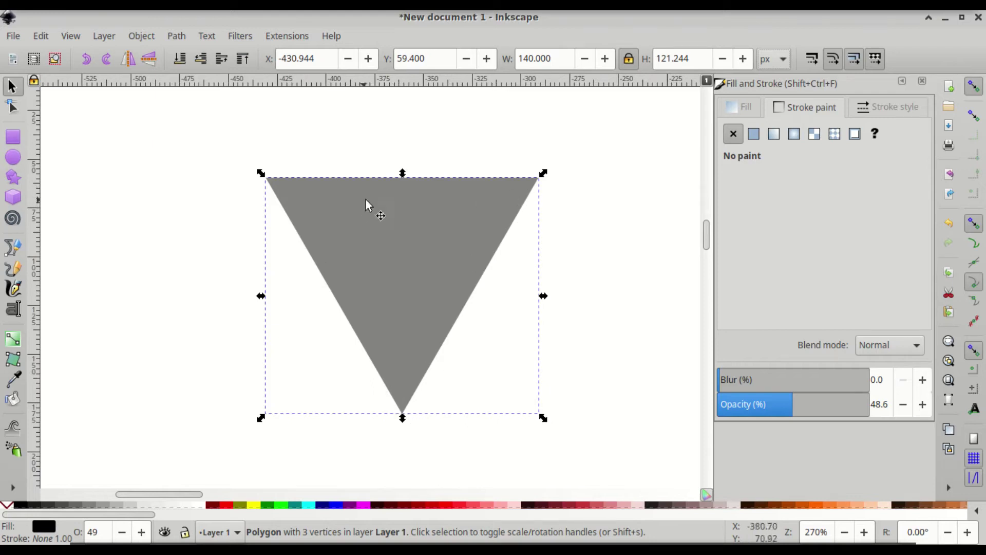
{"action": "left_click", "coordinate": [13, 158]}
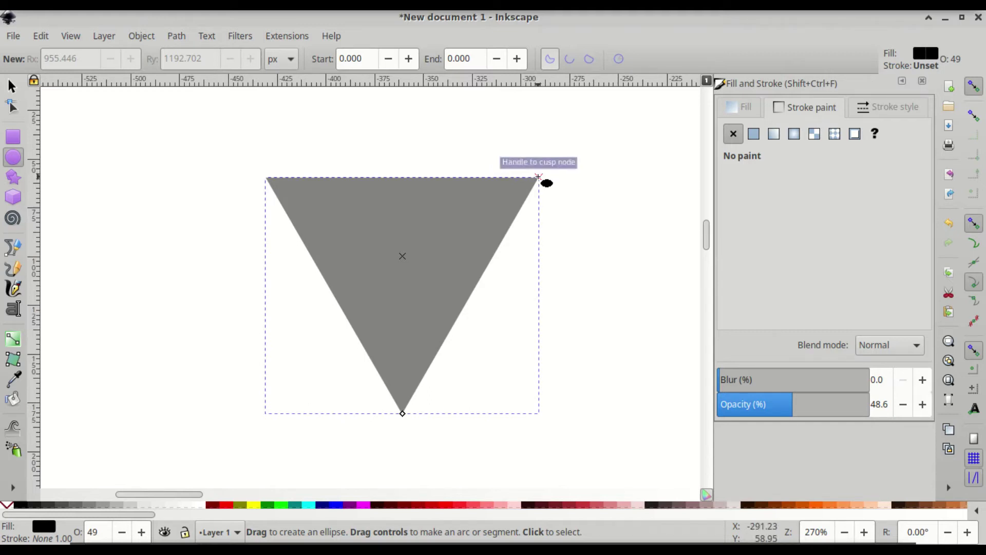
Step: Draw a 142.074 px semi-transparent circle overlapping the triangle's right side
{"action": "left_click_drag", "start_coordinate": [600, 144], "coordinate": [305, 410]}
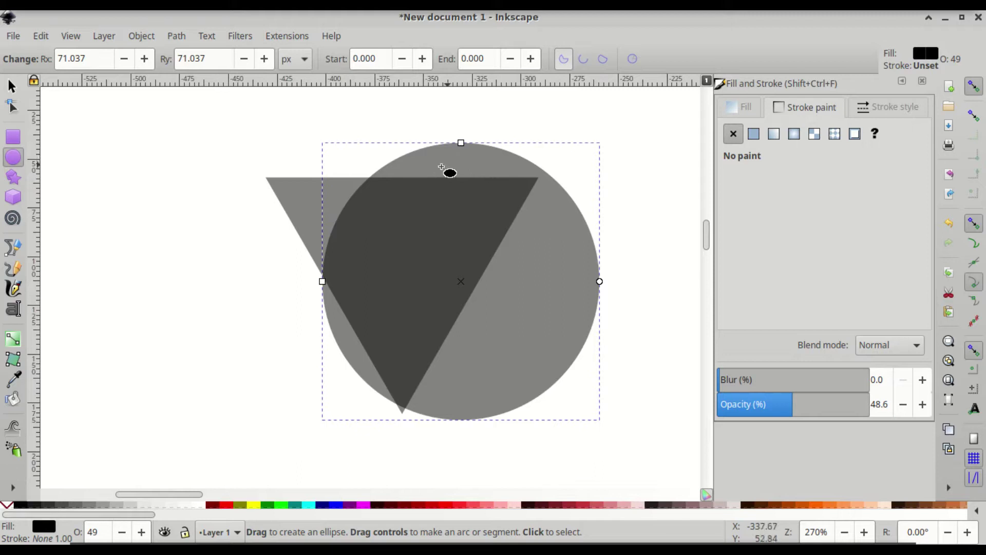
{"action": "left_click", "coordinate": [12, 89]}
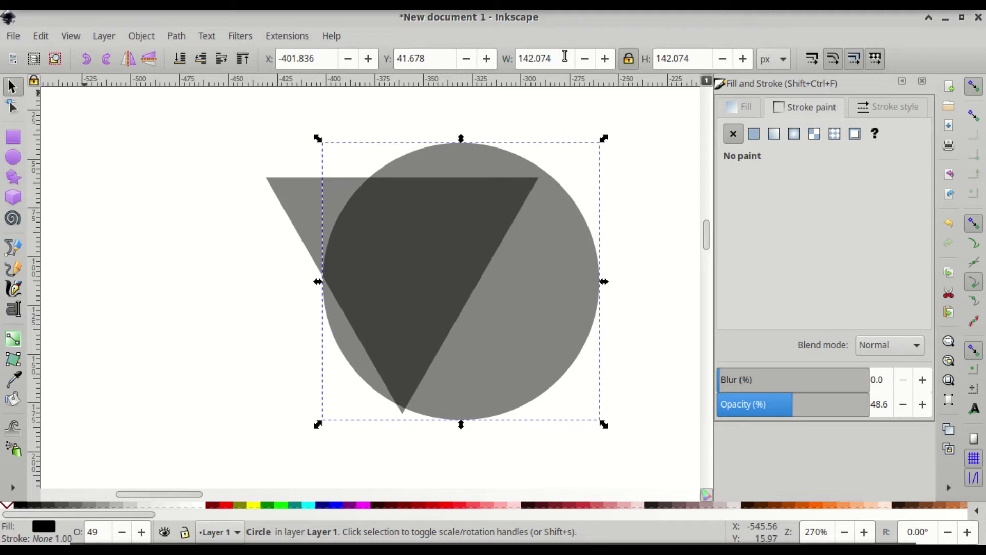
{"action": "left_click_drag", "start_coordinate": [564, 58], "coordinate": [507, 61]}
Step: Give the circle a flat black 10 px stroke and remove its fill
{"action": "left_click", "coordinate": [876, 106]}
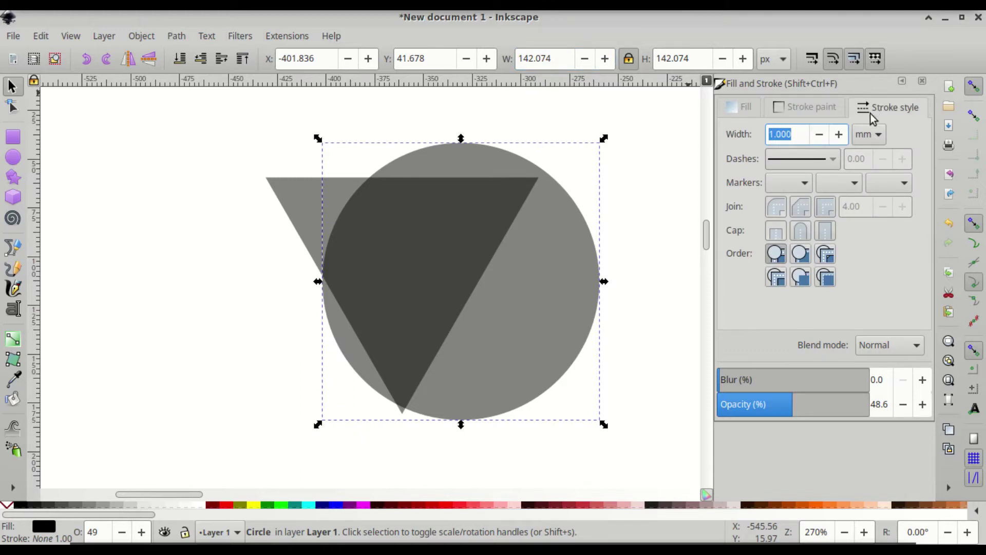
{"action": "left_click", "coordinate": [871, 135]}
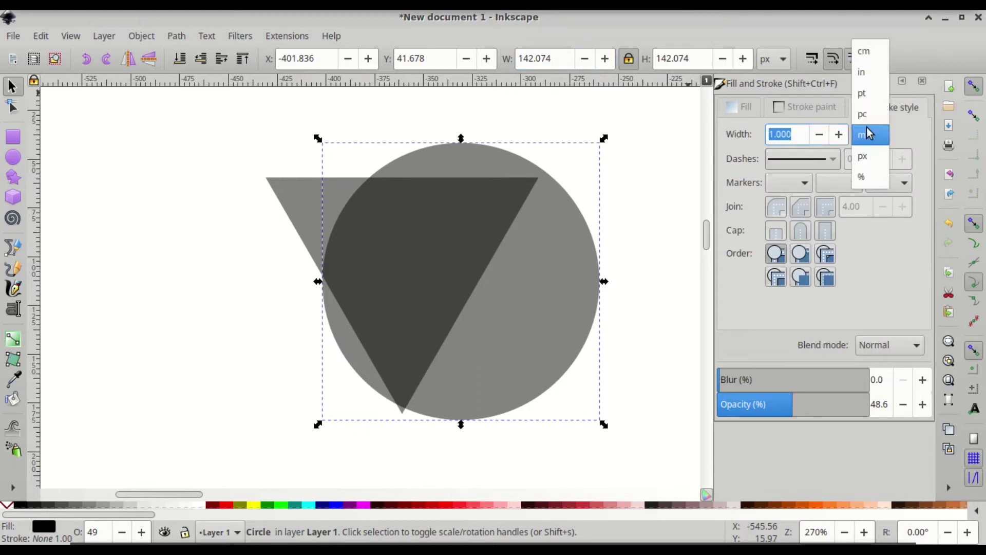
{"action": "left_click", "coordinate": [863, 162]}
{"action": "left_click", "coordinate": [810, 105]}
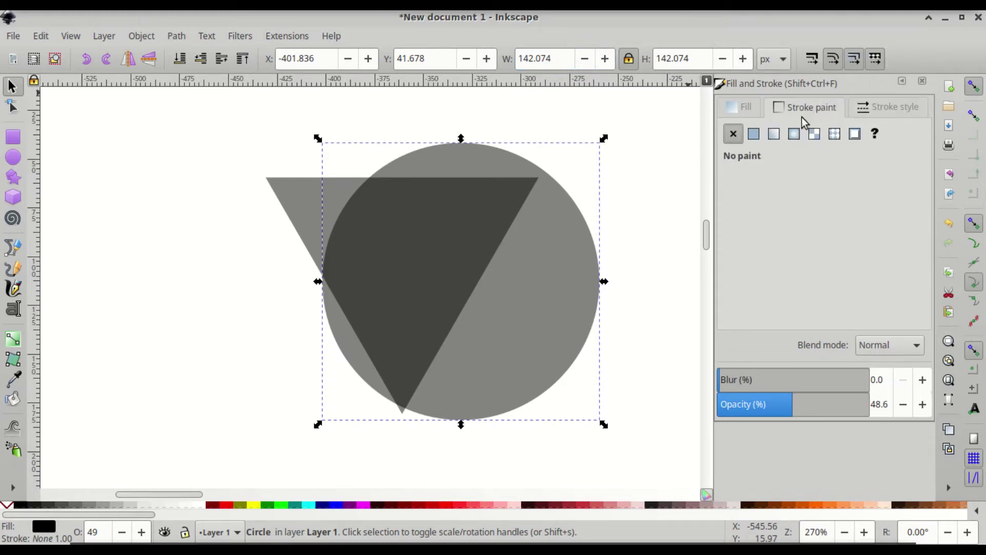
{"action": "left_click", "coordinate": [753, 135]}
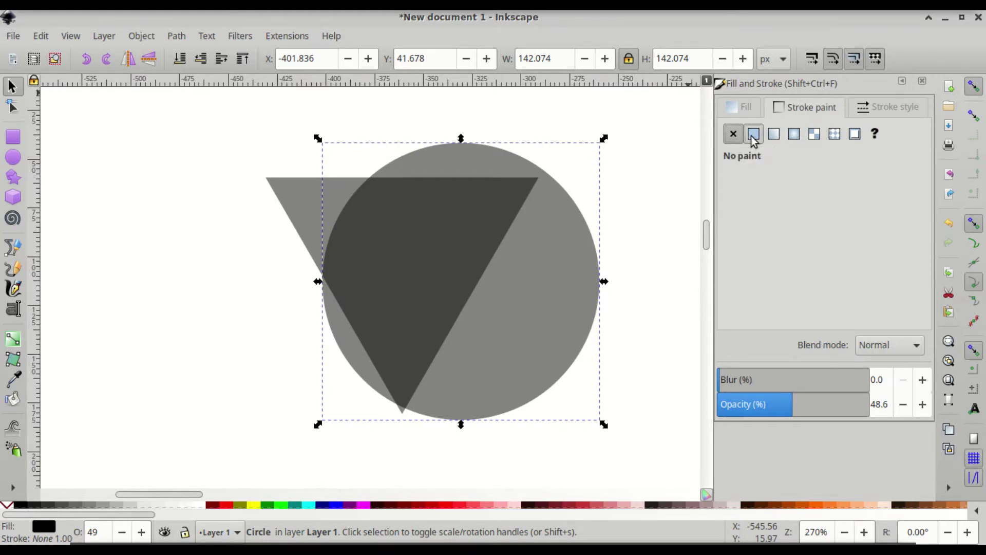
{"action": "left_click", "coordinate": [884, 107]}
{"action": "left_click_drag", "start_coordinate": [801, 135], "coordinate": [762, 132]}
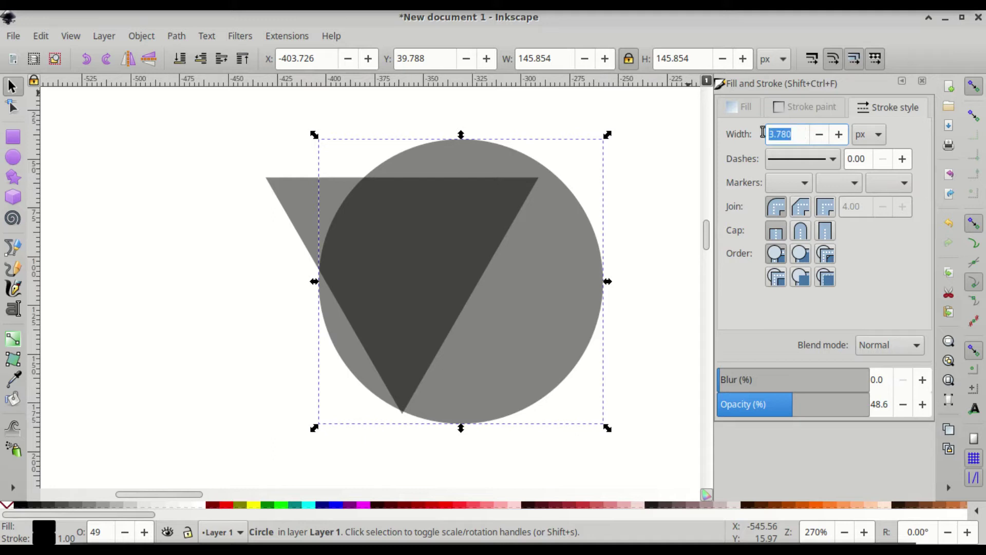
{"action": "type", "text": "10"}
{"action": "key", "text": "Return"}
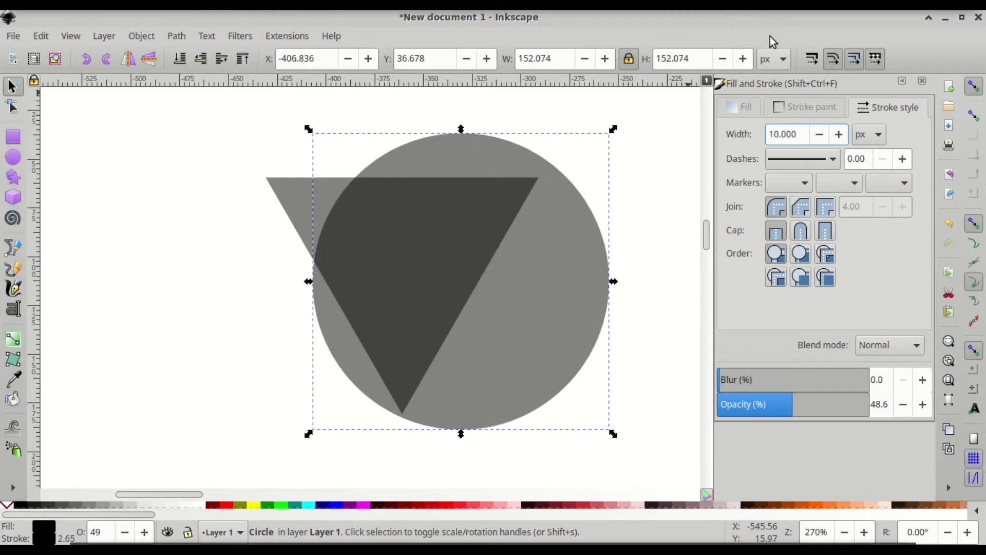
{"action": "left_click", "coordinate": [745, 107]}
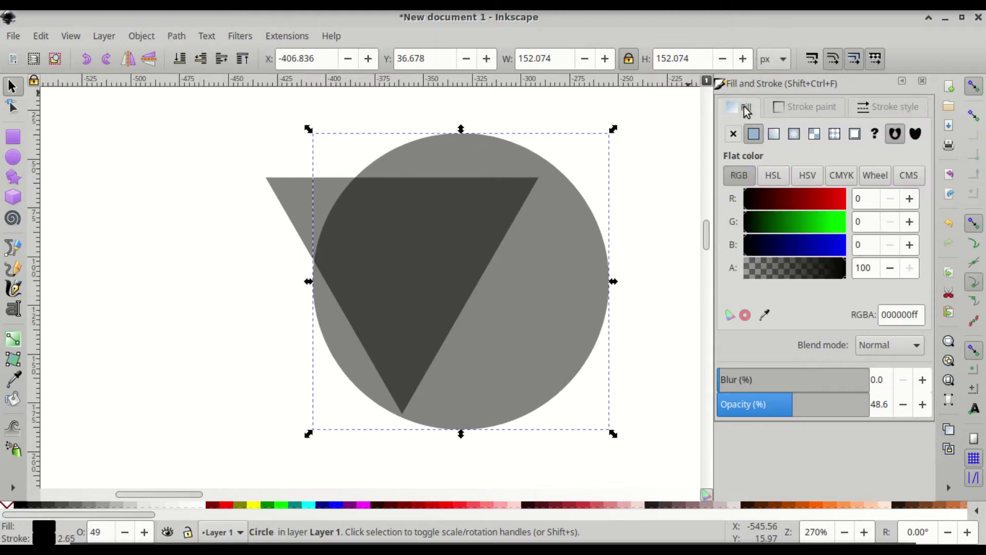
{"action": "left_click", "coordinate": [733, 134]}
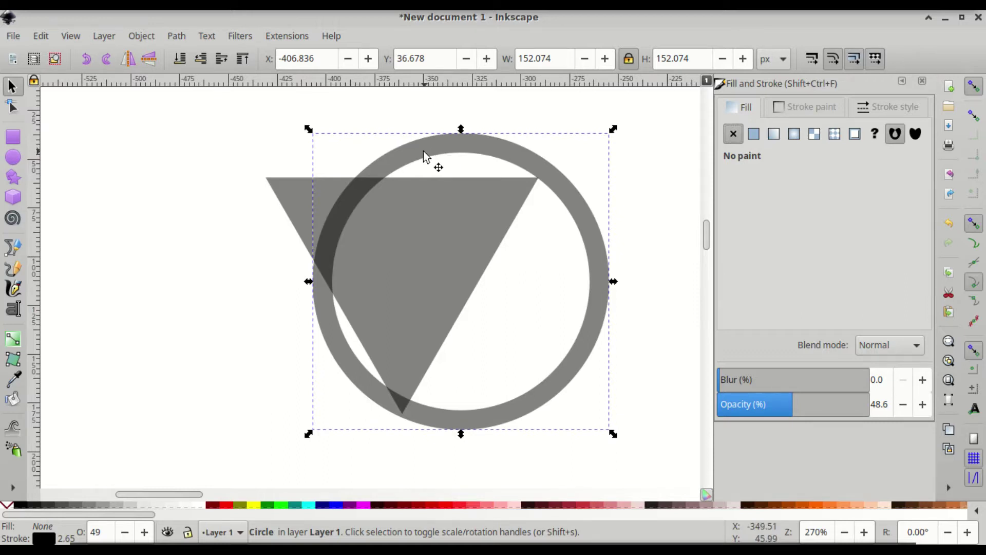
Step: Resize the ring to 150 × 150 px and enable snapping to smooth nodes
{"action": "double_click", "coordinate": [555, 57]}
{"action": "key", "text": "Return"}
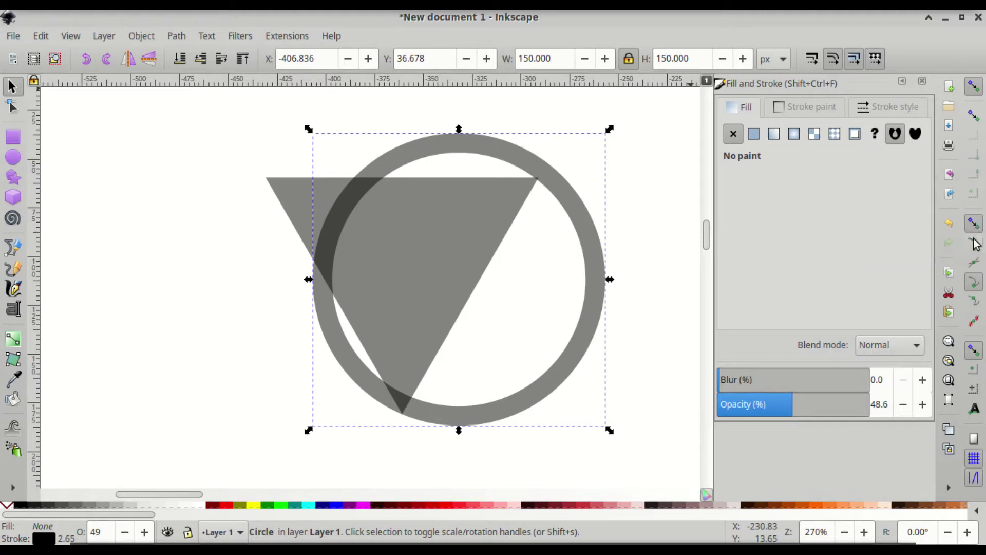
{"action": "left_click", "coordinate": [976, 304]}
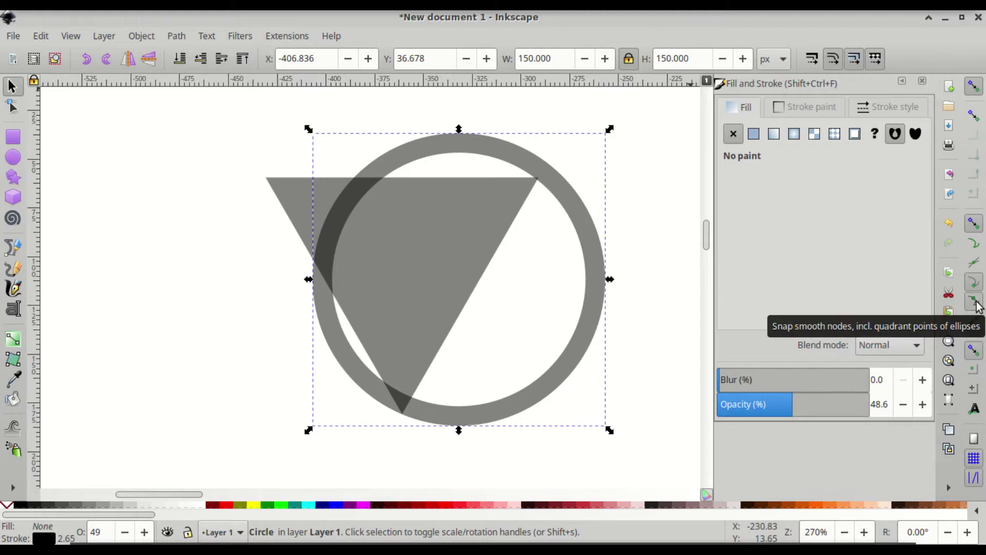
Step: Enable rotation-centre snapping and centre the ring on the triangle's top-right corner
{"action": "left_click", "coordinate": [976, 393]}
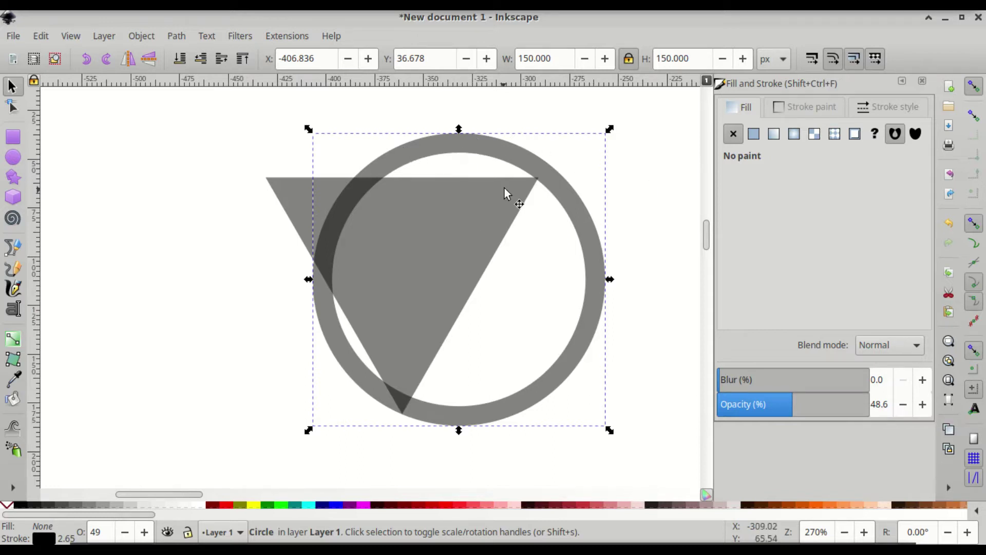
{"action": "scroll", "coordinate": [516, 194], "scroll_direction": "up", "scroll_amount": 5}
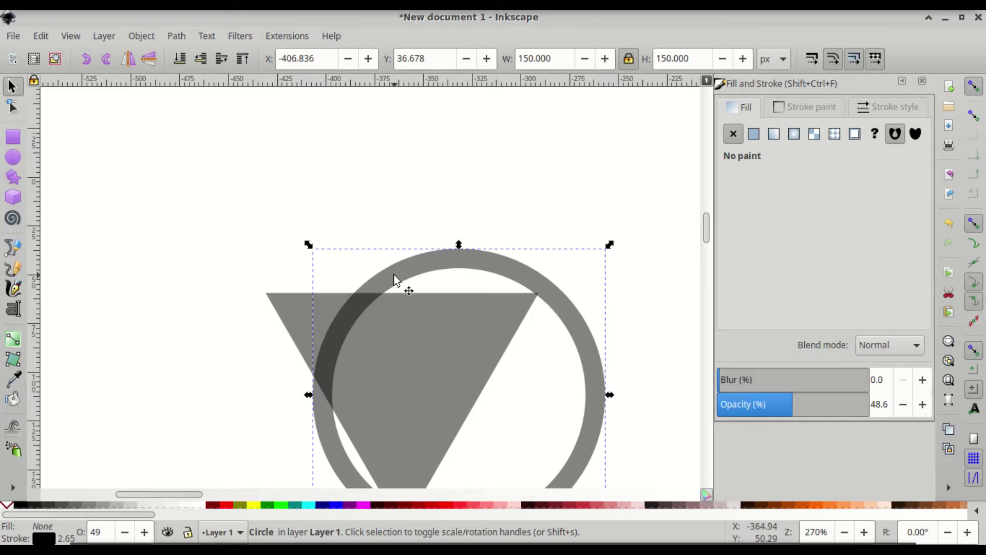
{"action": "left_click_drag", "start_coordinate": [393, 275], "coordinate": [474, 174]}
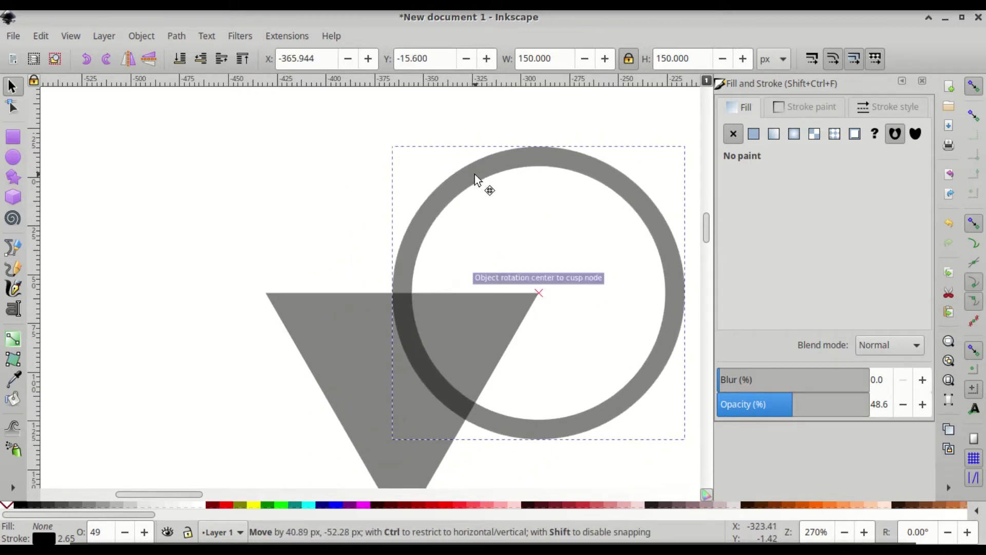
{"action": "left_click_drag", "start_coordinate": [475, 174], "coordinate": [475, 174]}
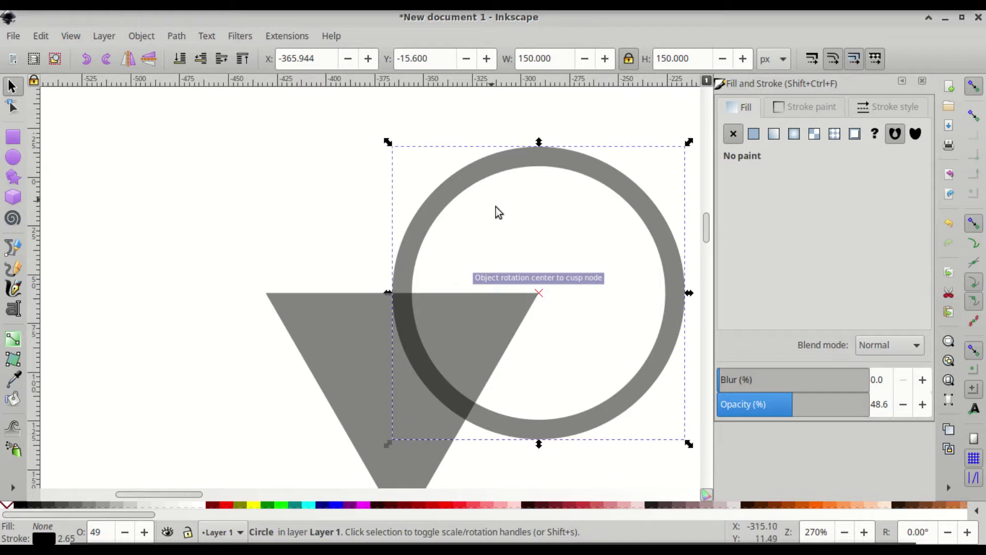
Step: Duplicate the ring onto the triangle's top-left corner, then duplicate that copy again
{"action": "key", "text": "ctrl"}
{"action": "left_click", "coordinate": [537, 298], "text": "ctrl"}
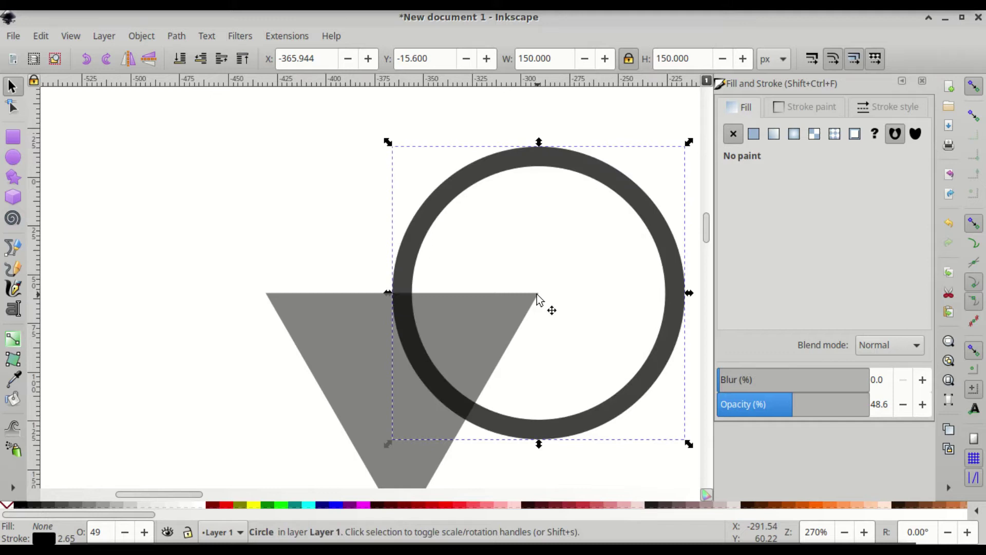
{"action": "left_click_drag", "start_coordinate": [493, 166], "coordinate": [237, 162]}
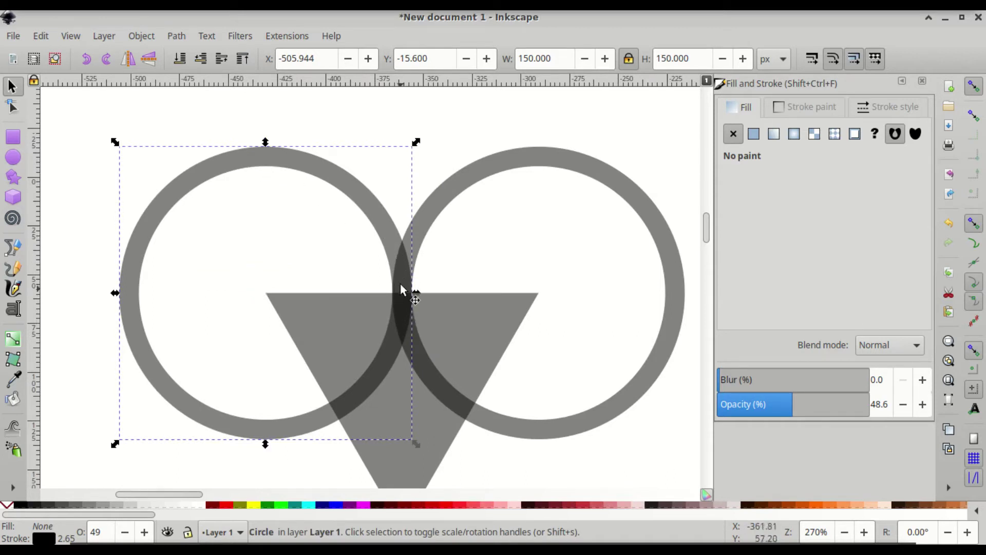
{"action": "key", "text": "ctrl"}
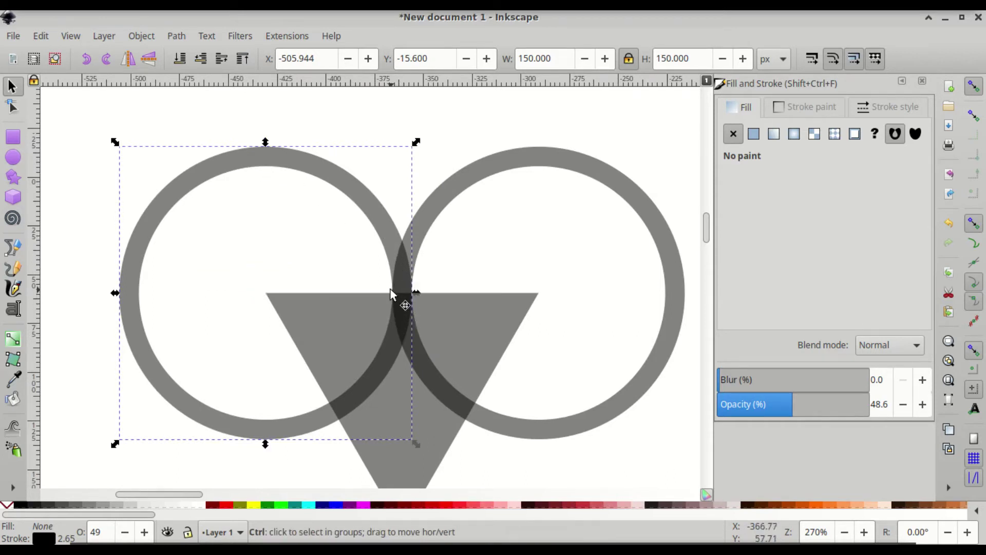
{"action": "scroll", "coordinate": [401, 295], "scroll_direction": "up", "scroll_amount": 7}
{"action": "scroll", "coordinate": [401, 291], "scroll_direction": "down", "scroll_amount": 9}
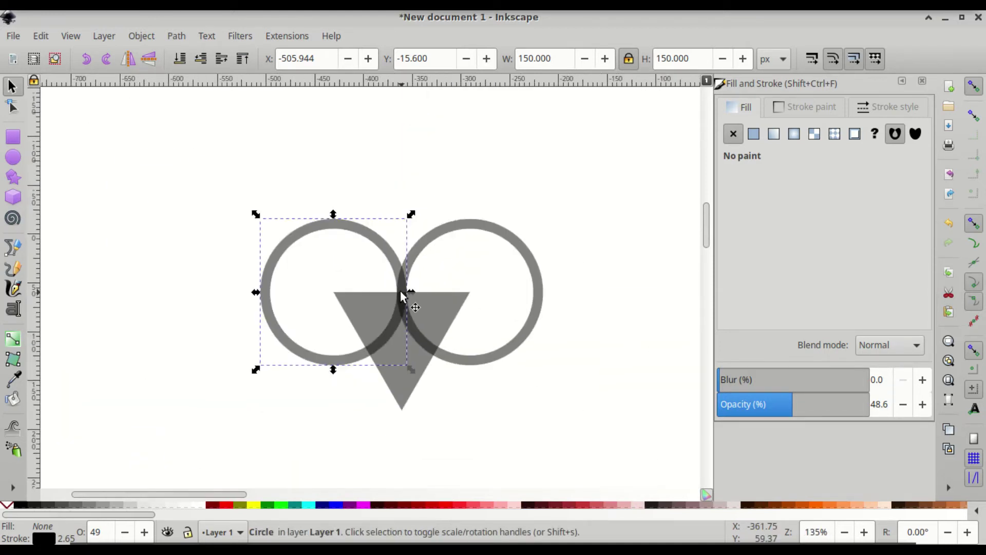
{"action": "key", "text": "ctrl"}
Step: Move the third ring down until its centre snaps to the triangle's bottom point
{"action": "left_click", "coordinate": [345, 231], "text": "ctrl"}
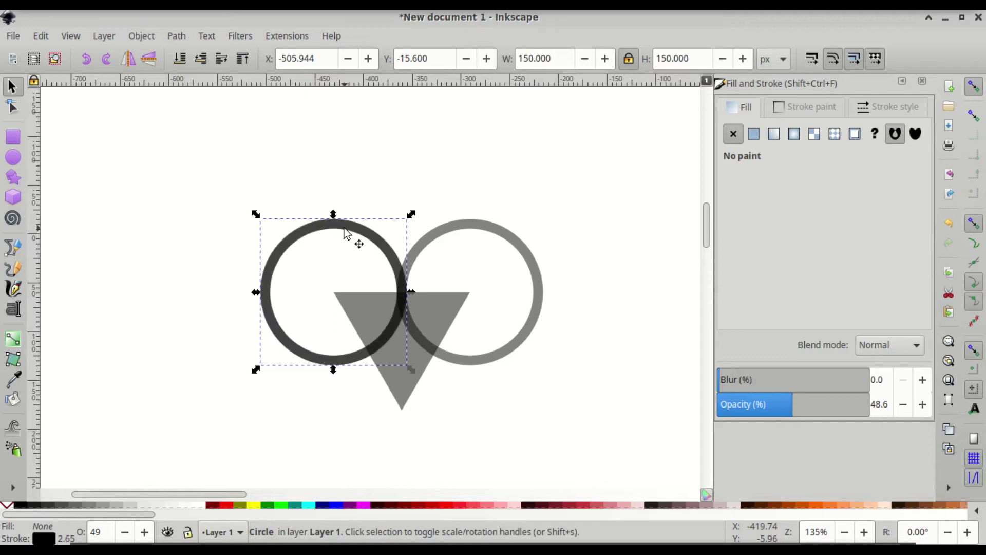
{"action": "left_click_drag", "start_coordinate": [345, 231], "coordinate": [408, 349]}
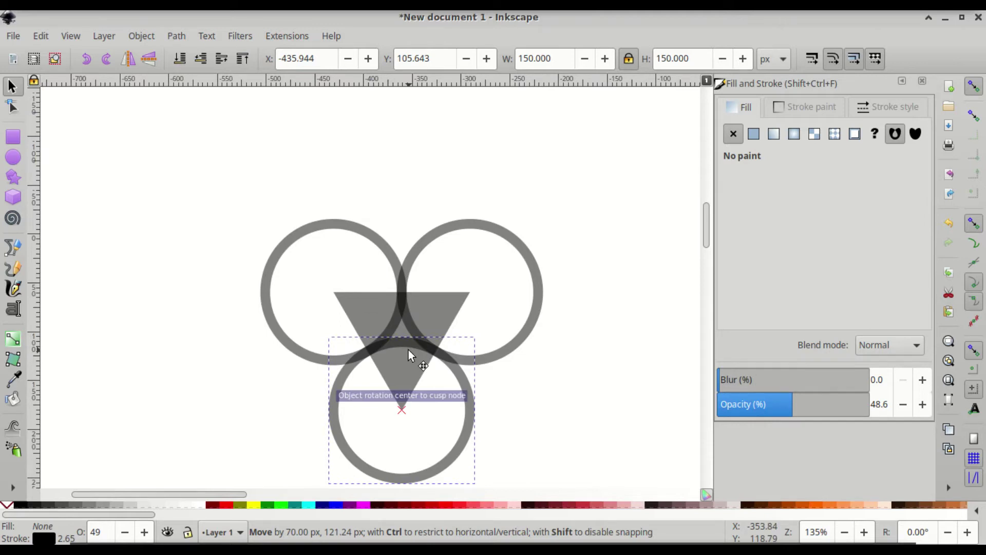
{"action": "left_click_drag", "start_coordinate": [409, 350], "coordinate": [425, 324]}
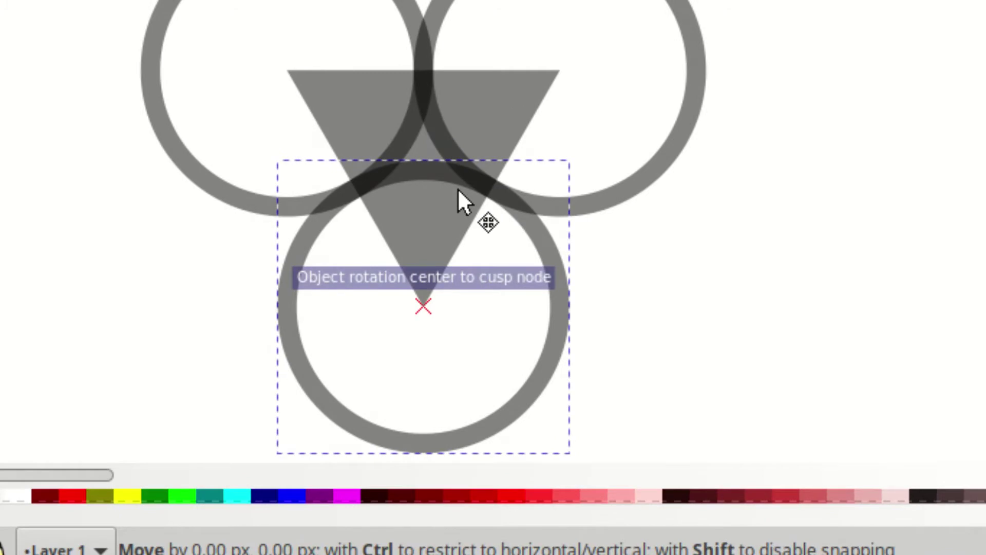
{"action": "left_click_drag", "start_coordinate": [458, 188], "coordinate": [457, 188]}
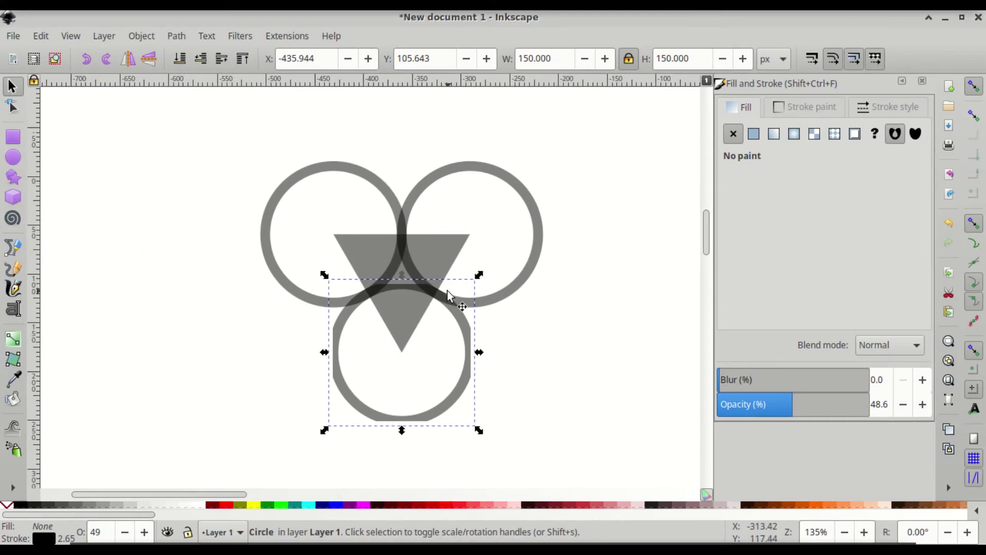
{"action": "scroll", "coordinate": [438, 299], "scroll_direction": "up", "scroll_amount": 1, "text": "ctrl"}
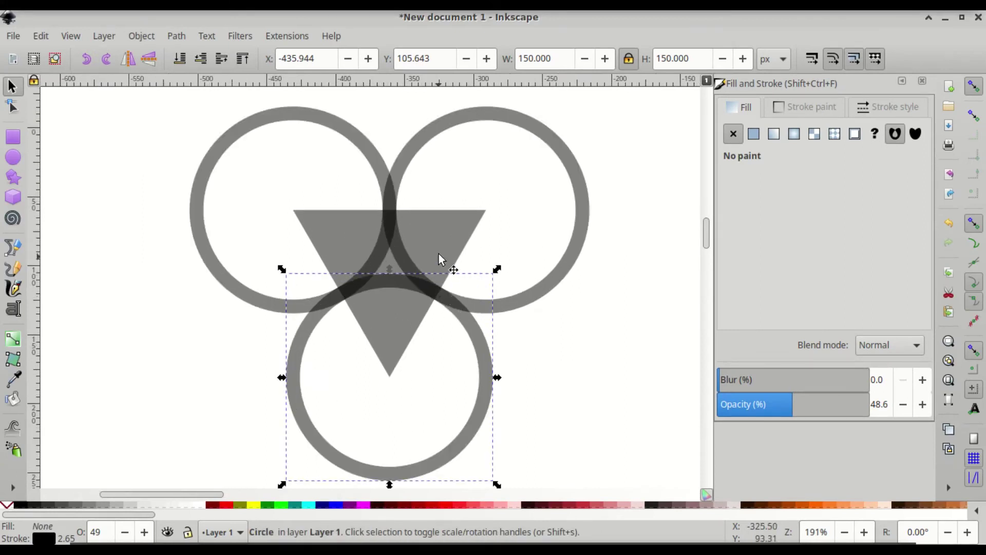
Step: Draw a straight Bezier line from the triangle's centre to its top-right corner
{"action": "scroll", "coordinate": [424, 231], "scroll_direction": "down", "scroll_amount": 3}
{"action": "scroll", "coordinate": [424, 227], "scroll_direction": "up", "scroll_amount": 3}
{"action": "left_click", "coordinate": [445, 237]}
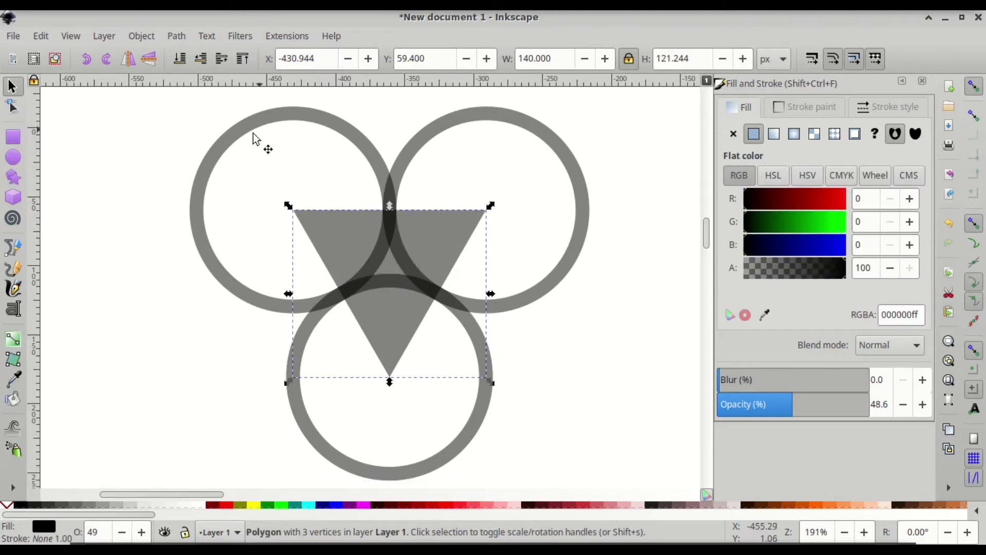
{"action": "left_click", "coordinate": [12, 249]}
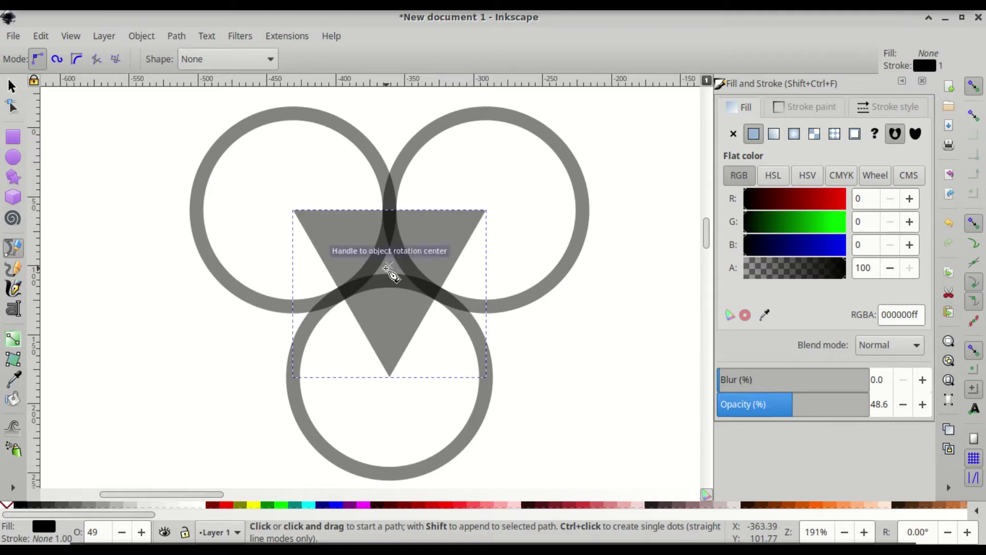
{"action": "left_click", "coordinate": [389, 266]}
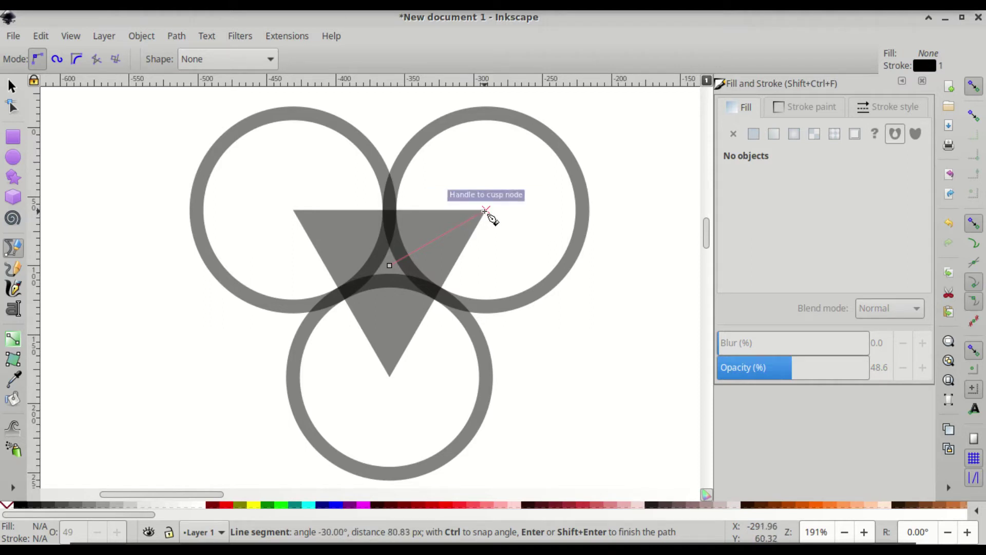
{"action": "left_click", "coordinate": [486, 210]}
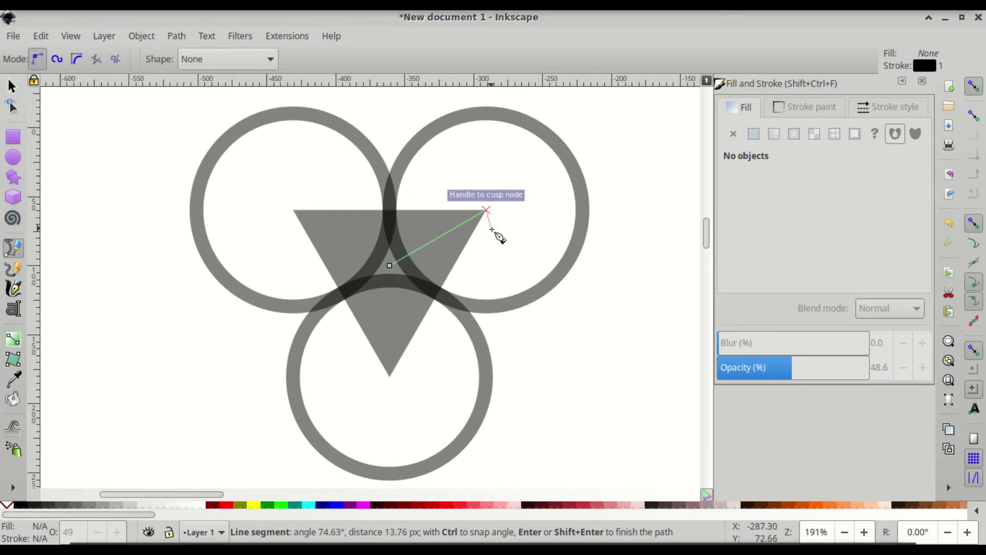
{"action": "key", "text": "Return"}
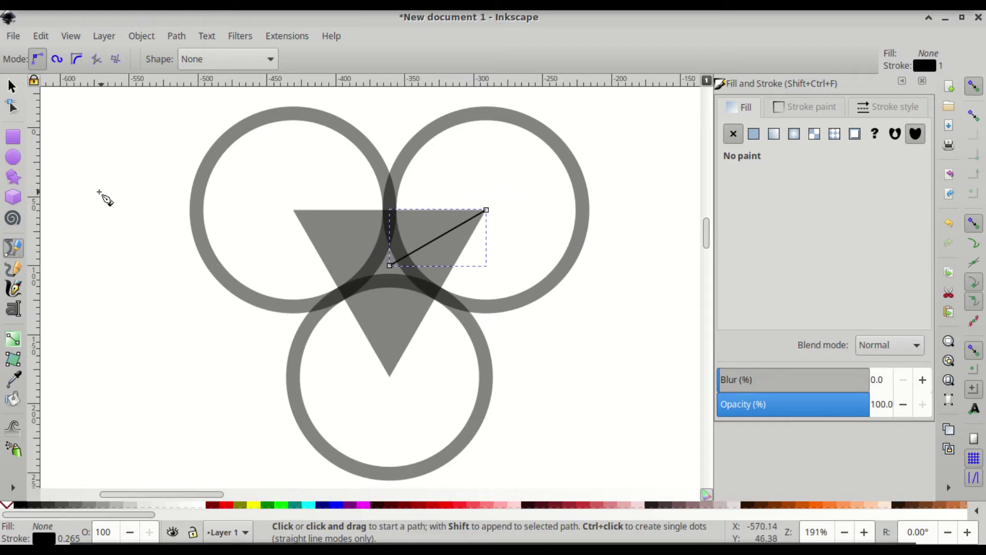
Step: Rotate the short diagonal line until it lies horizontal
{"action": "left_click", "coordinate": [13, 89]}
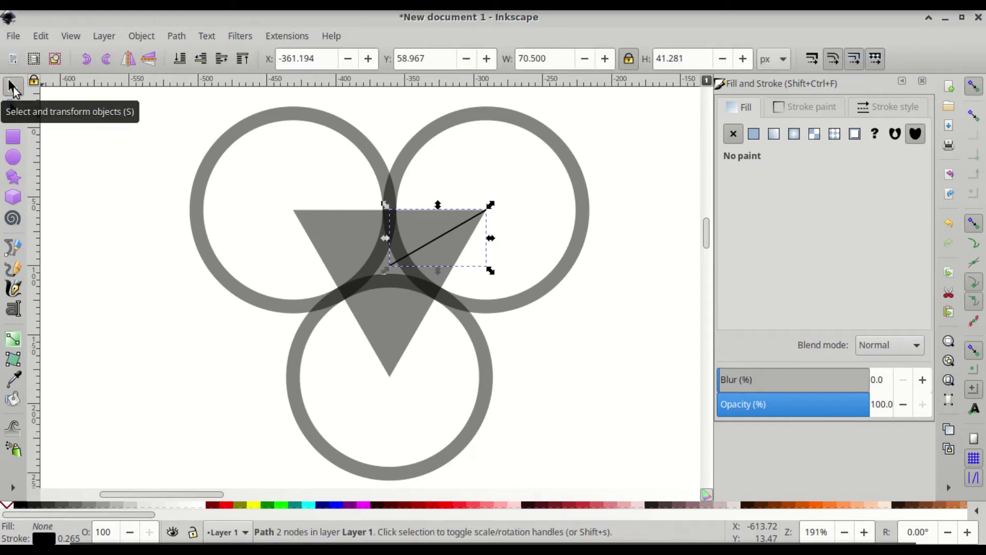
{"action": "left_click", "coordinate": [458, 224]}
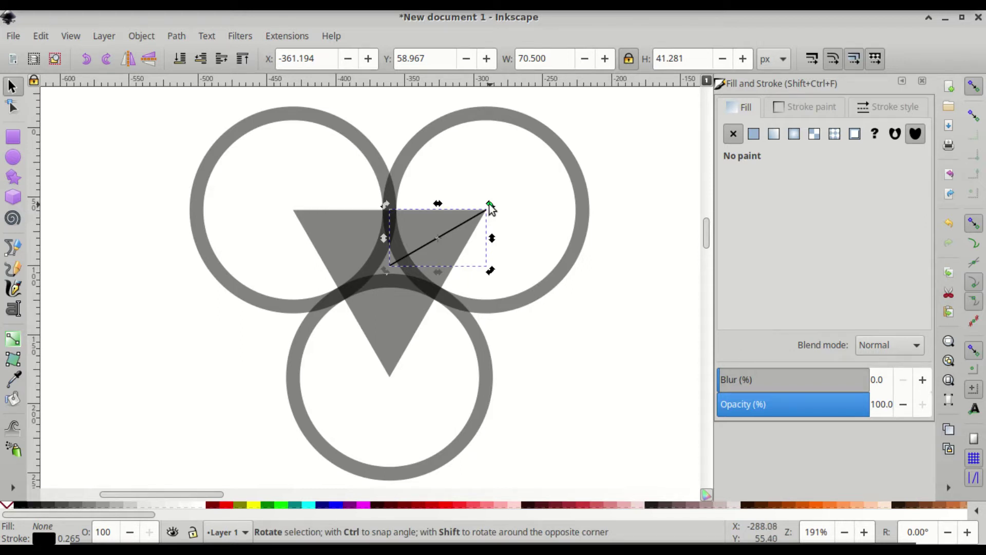
{"action": "left_click_drag", "start_coordinate": [490, 205], "coordinate": [490, 231]}
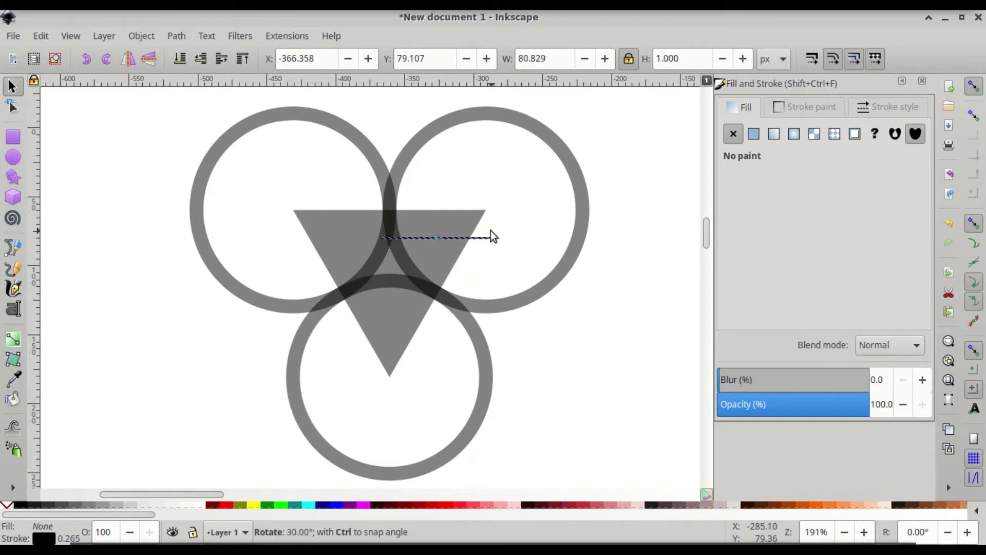
{"action": "left_click_drag", "start_coordinate": [491, 237], "coordinate": [493, 237]}
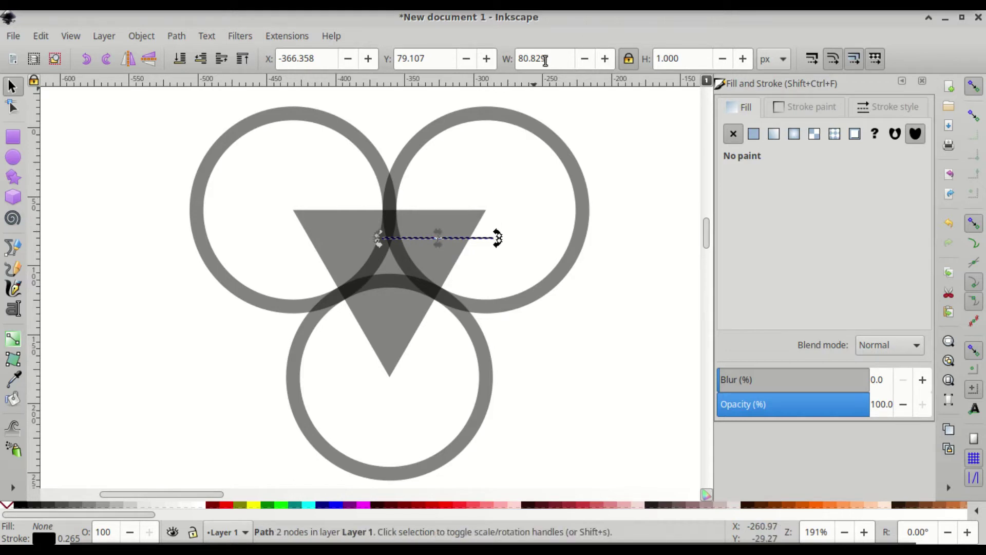
Step: Confirm the line's width stays 80.829 and snap it onto the triangle's top edge
{"action": "left_click_drag", "start_coordinate": [549, 58], "coordinate": [517, 59]}
{"action": "left_click", "coordinate": [556, 58]}
{"action": "left_click_drag", "start_coordinate": [556, 58], "coordinate": [508, 58]}
{"action": "key", "text": "ctrl+c"}
{"action": "left_click", "coordinate": [553, 58]}
{"action": "left_click_drag", "start_coordinate": [455, 237], "coordinate": [461, 197]}
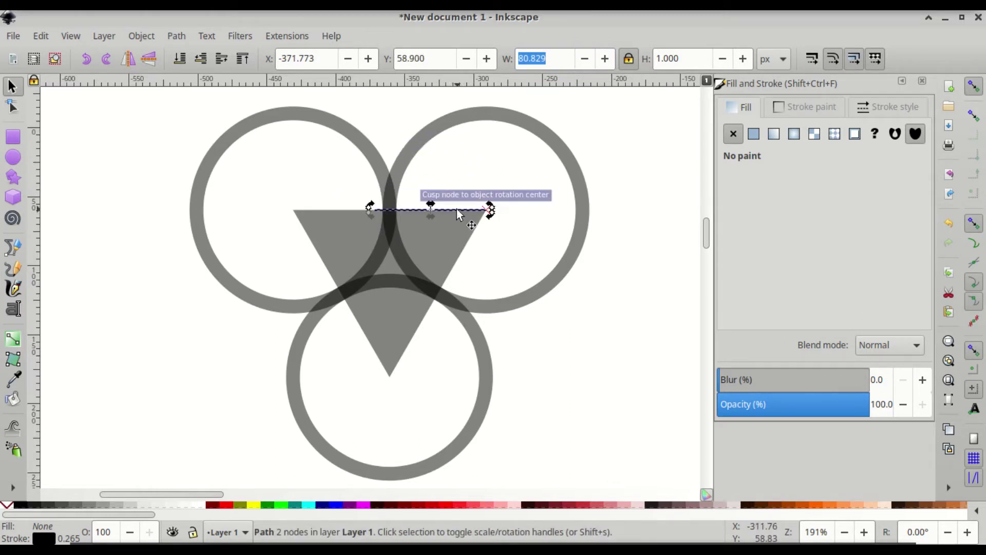
Step: Compare the top-right circle's 70 px radius with the line's 80.829 width
{"action": "left_click", "coordinate": [571, 183]}
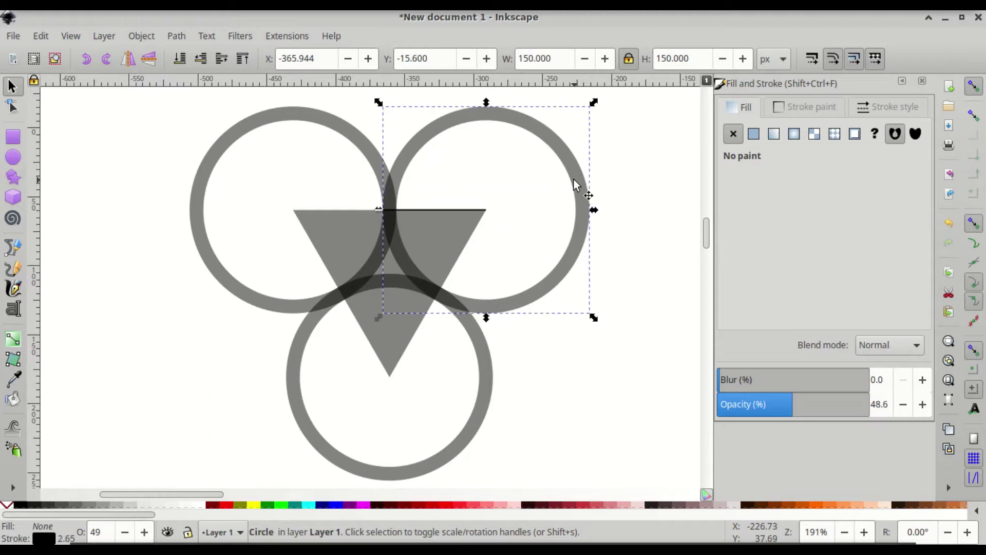
{"action": "left_click", "coordinate": [14, 158]}
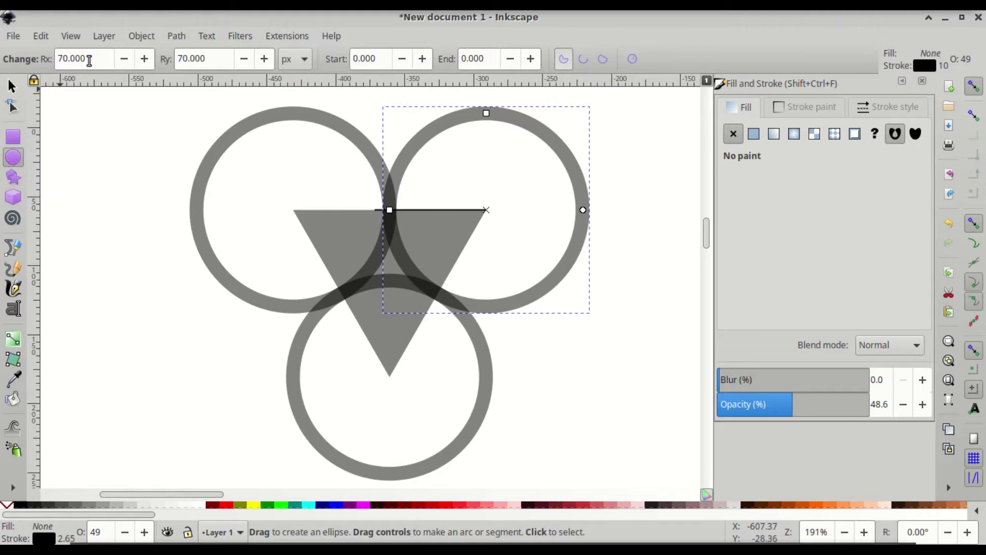
{"action": "left_click_drag", "start_coordinate": [88, 60], "coordinate": [57, 60]}
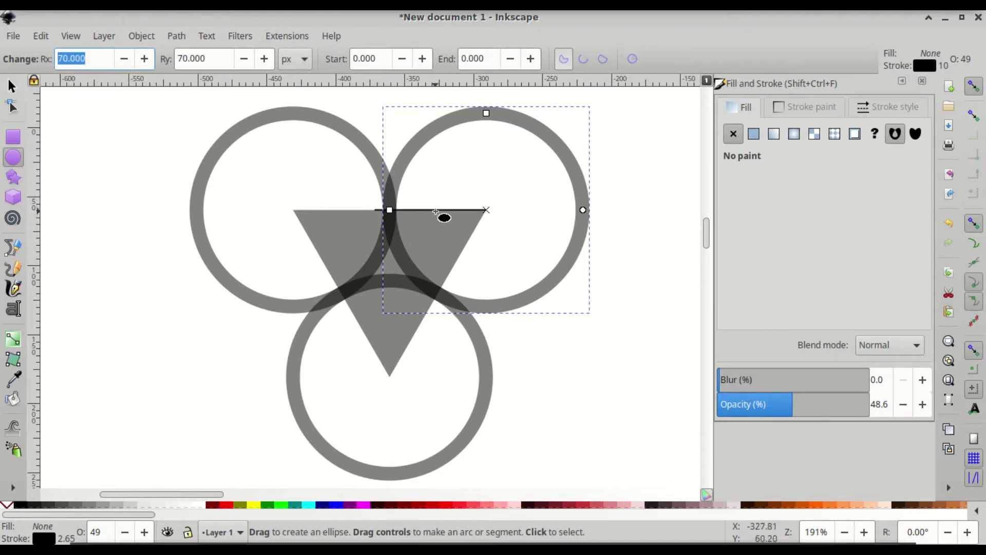
{"action": "left_click", "coordinate": [11, 86]}
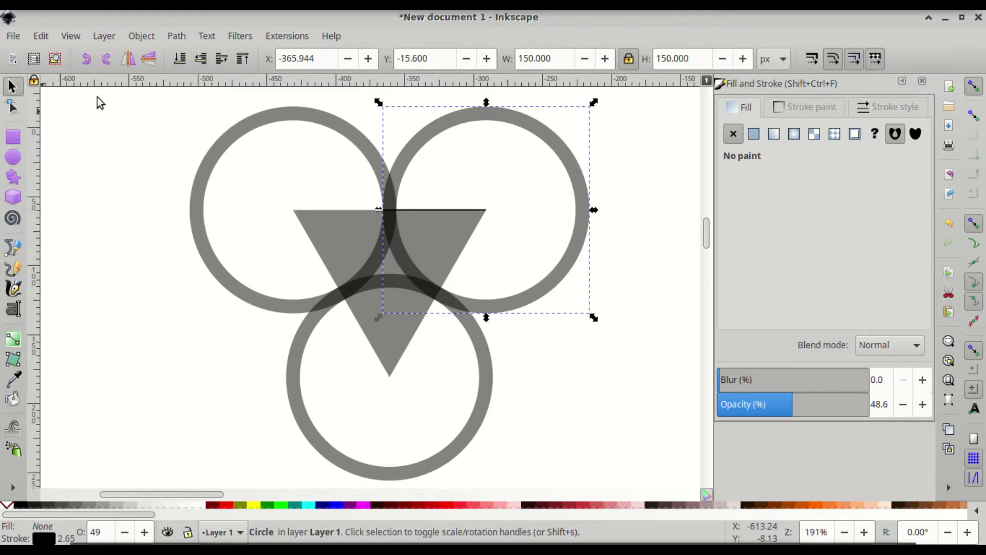
{"action": "left_click", "coordinate": [452, 209]}
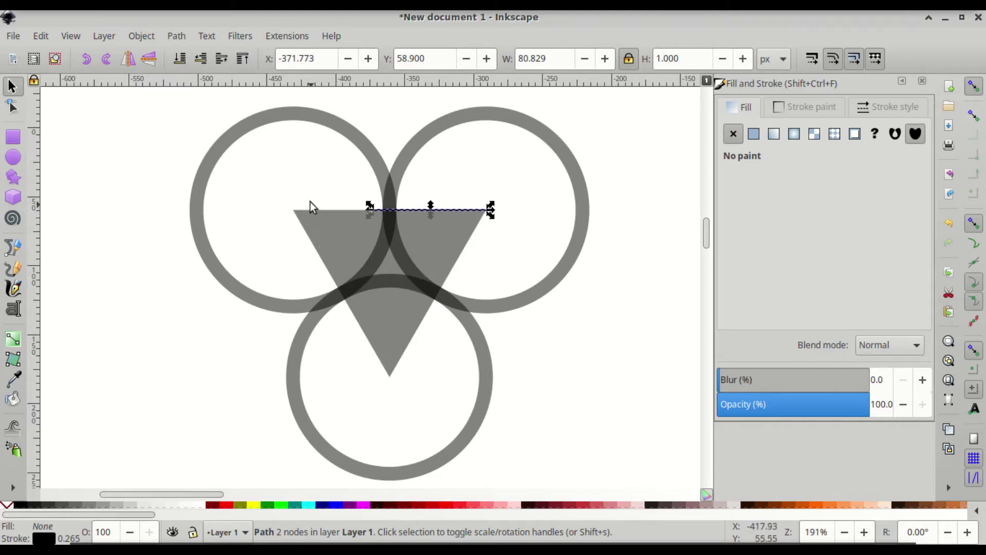
{"action": "left_click", "coordinate": [475, 119]}
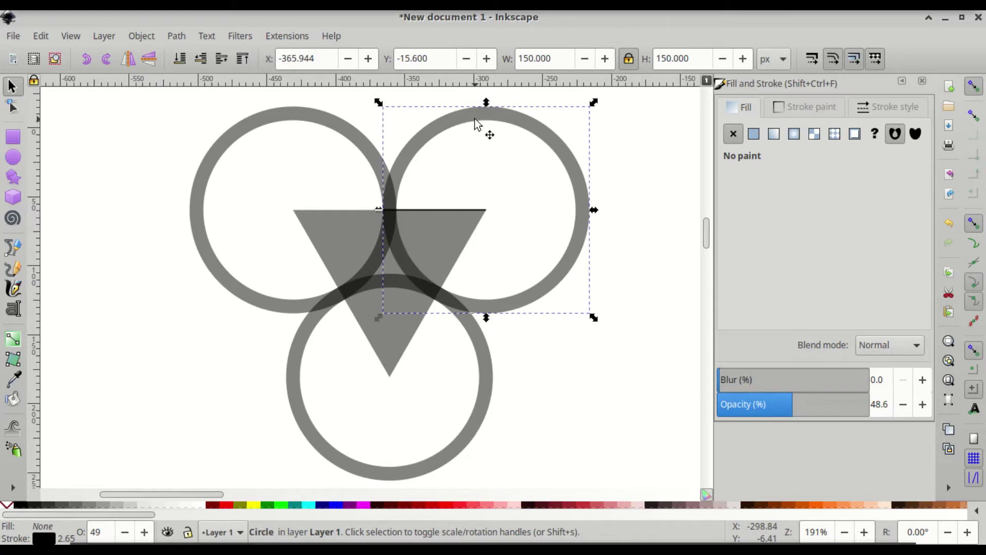
{"action": "key", "text": "ctrl"}
{"action": "left_click", "coordinate": [475, 118], "text": "ctrl"}
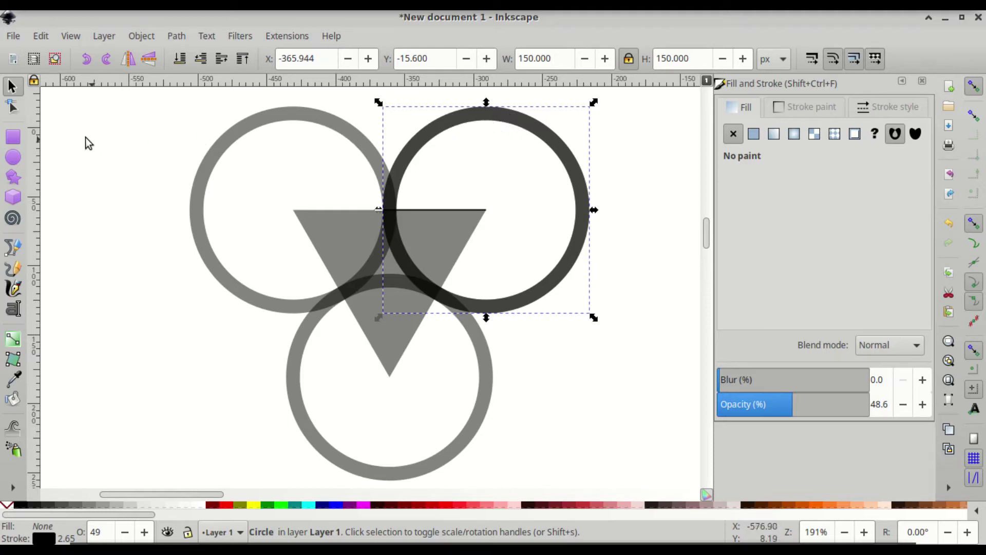
Step: Set the circle's Rx and Ry to 70+80.829, giving 150.829 px each
{"action": "left_click", "coordinate": [13, 159]}
{"action": "left_click", "coordinate": [101, 54]}
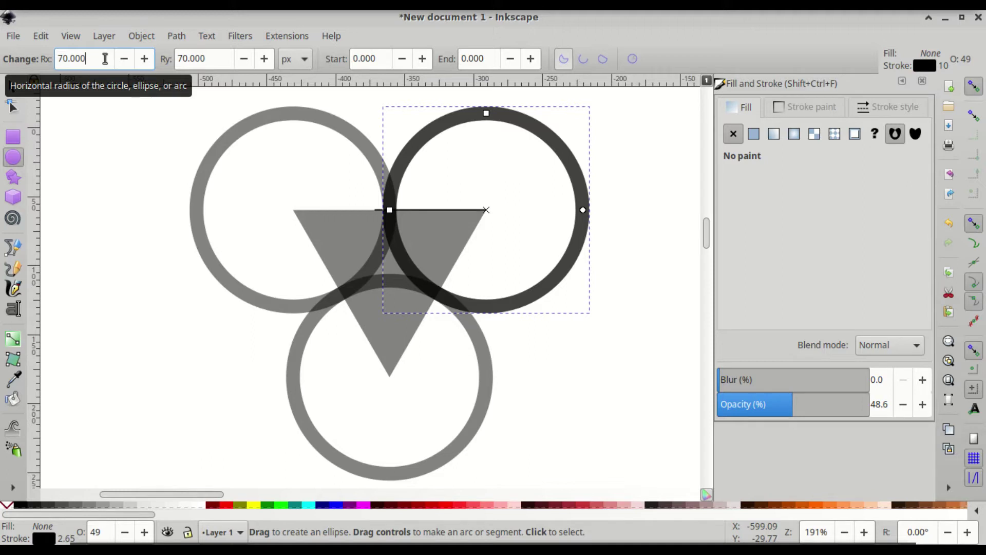
{"action": "type", "text": "+"}
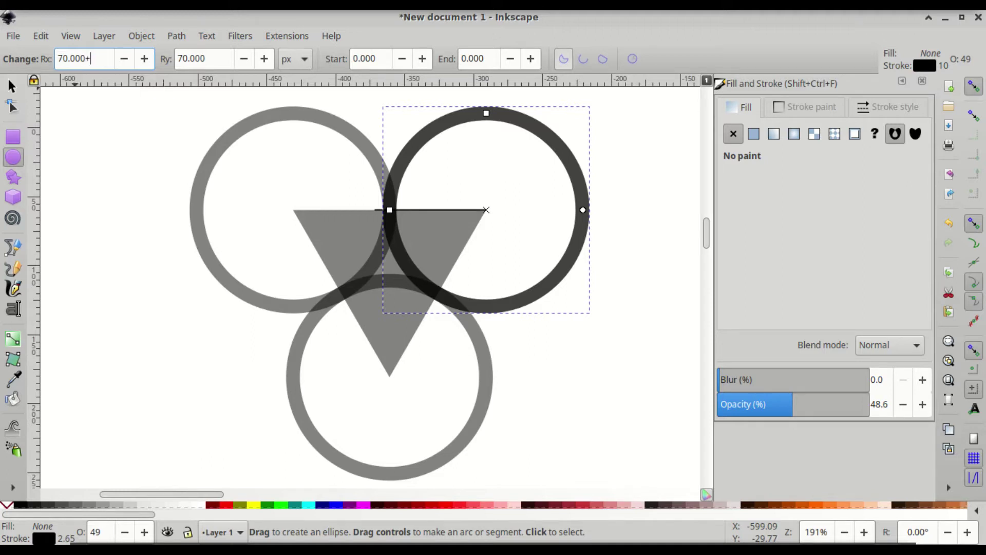
{"action": "type", "text": "80.829"}
{"action": "key", "text": "Return"}
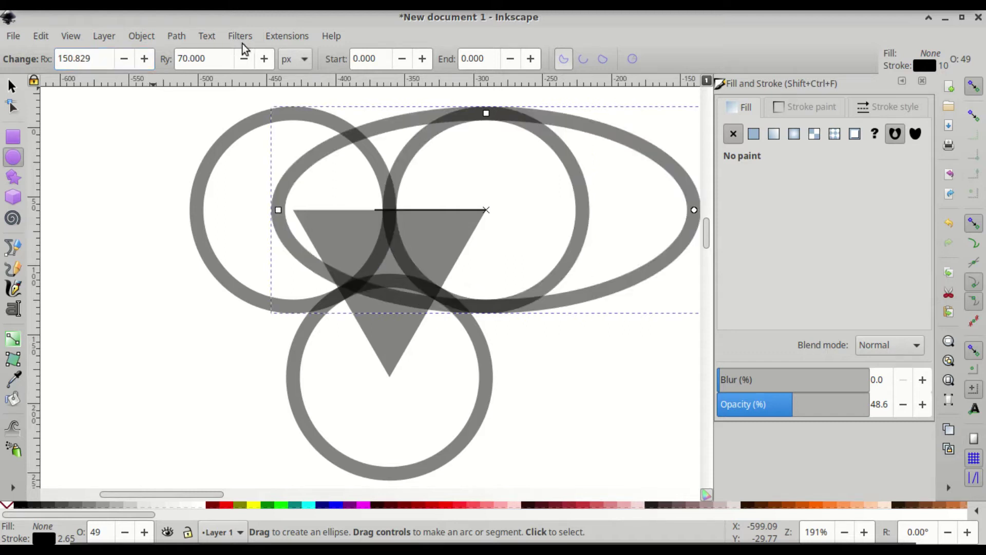
{"action": "left_click", "coordinate": [216, 58]}
{"action": "type", "text": "+"}
{"action": "key", "text": "ctrl+v"}
{"action": "key", "text": "Return"}
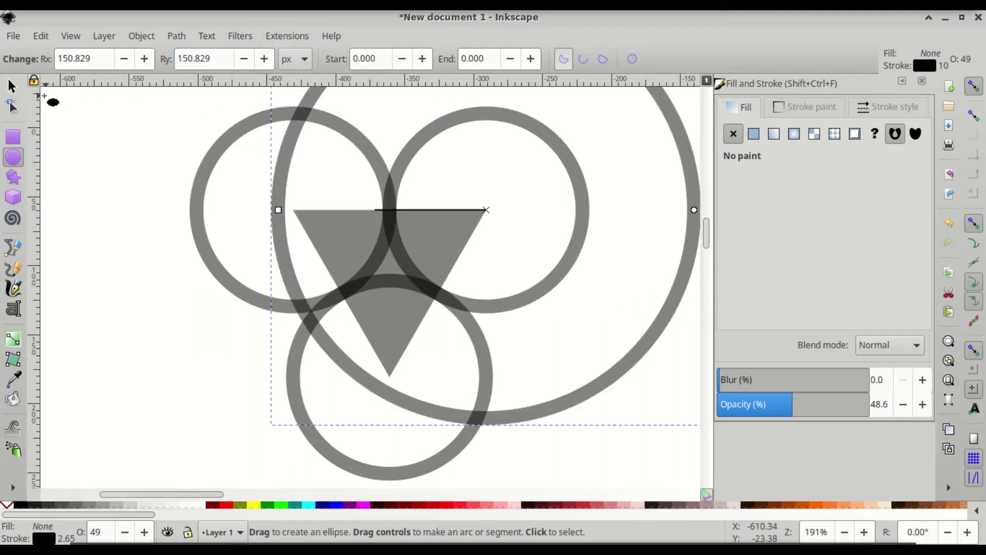
Step: Move the large ring down and left so it encloses all three circles
{"action": "left_click", "coordinate": [11, 88]}
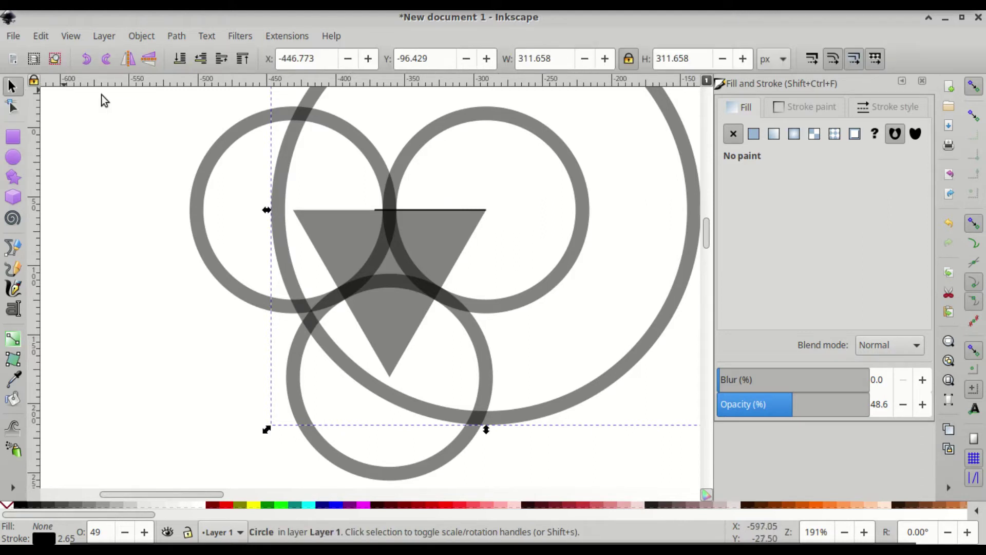
{"action": "left_click_drag", "start_coordinate": [307, 104], "coordinate": [222, 166]}
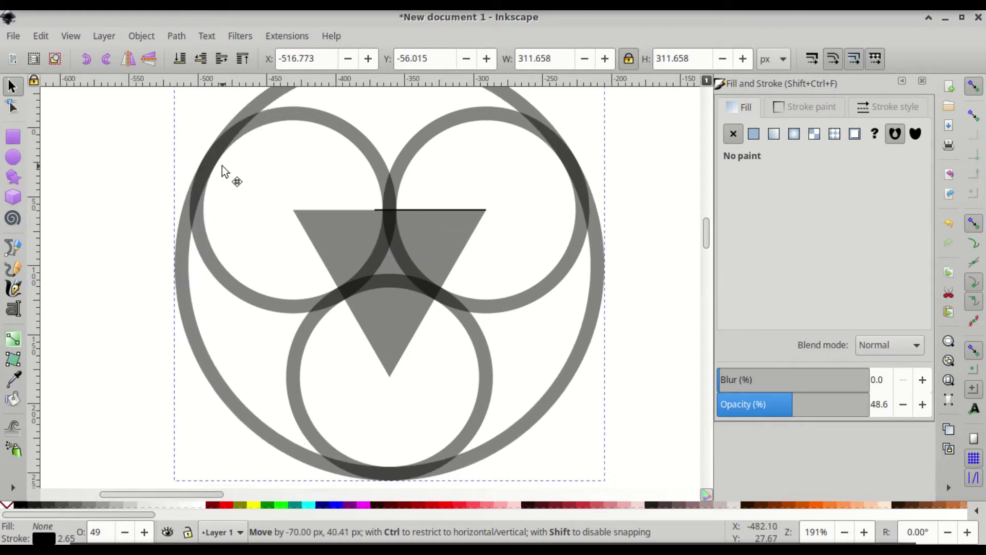
{"action": "left_click_drag", "start_coordinate": [222, 166], "coordinate": [221, 166]}
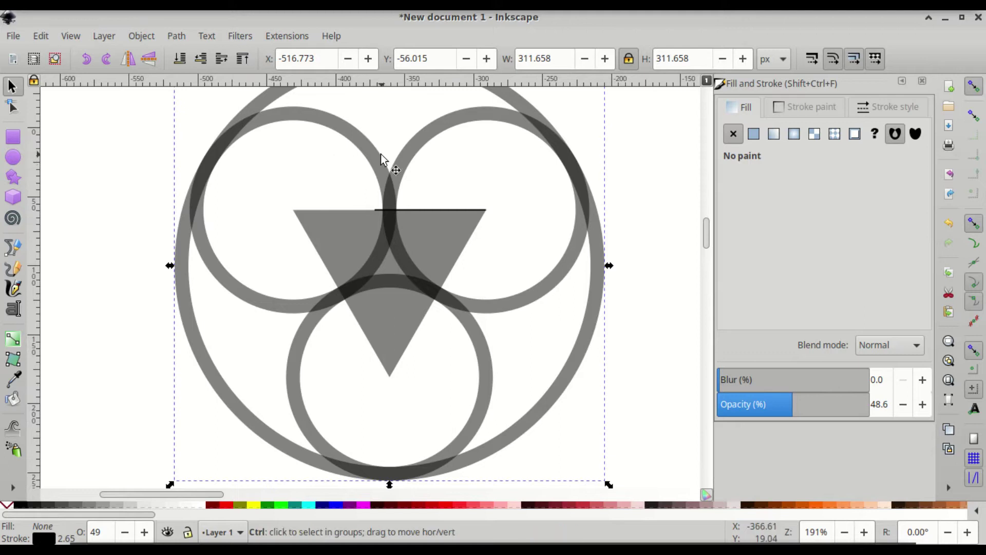
Step: Delete the helper line on the triangle's top edge
{"action": "scroll", "coordinate": [381, 154], "scroll_direction": "down", "scroll_amount": 1}
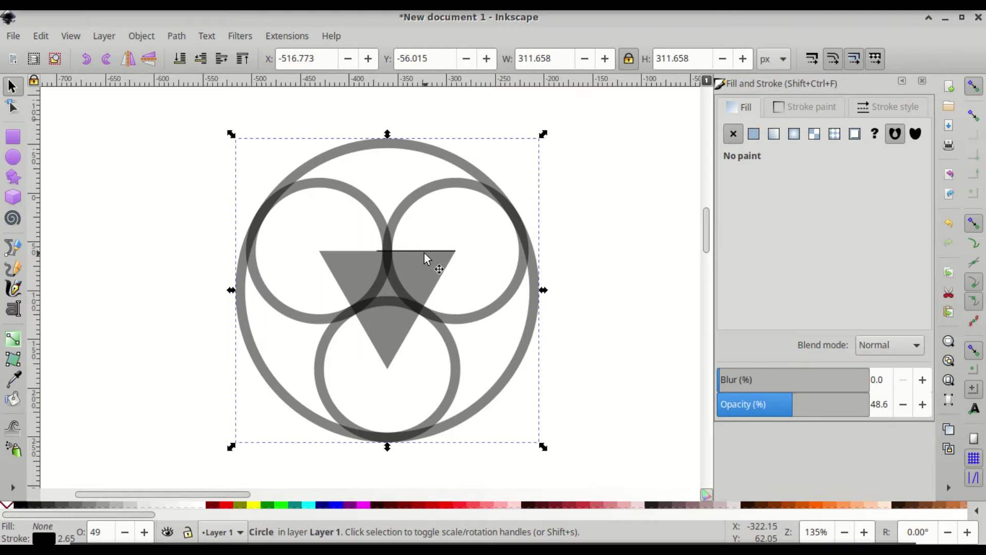
{"action": "scroll", "coordinate": [424, 250], "scroll_direction": "up", "scroll_amount": 3}
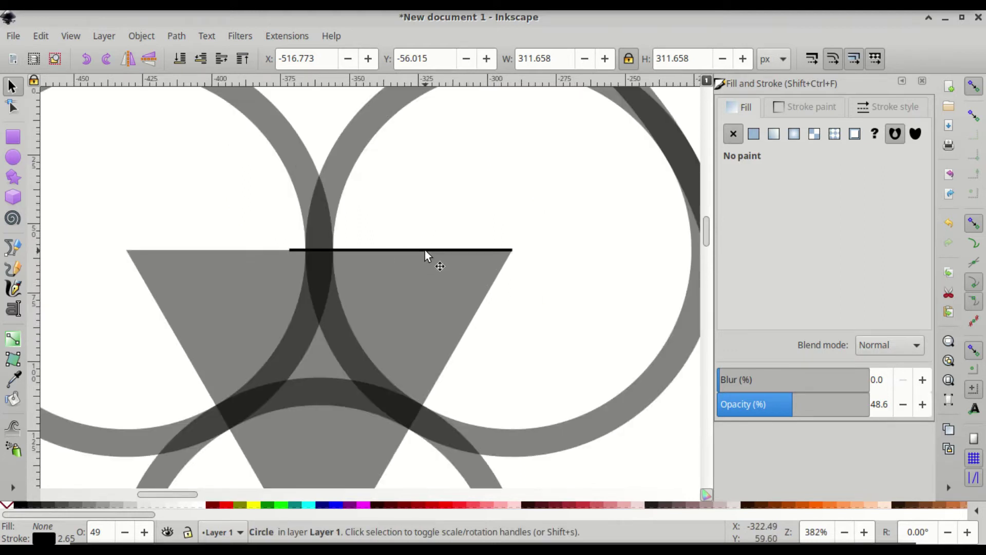
{"action": "left_click", "coordinate": [424, 251]}
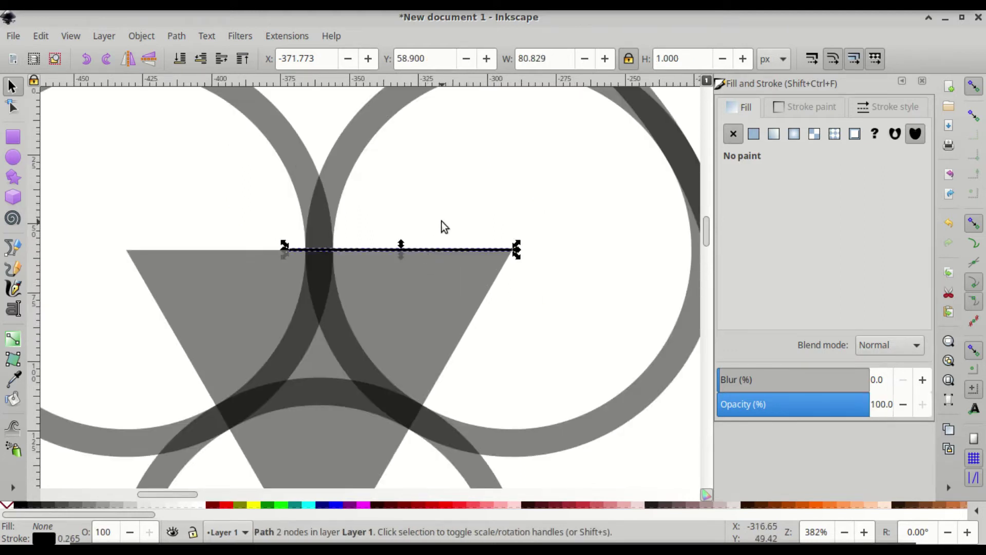
{"action": "key", "text": "Escape"}
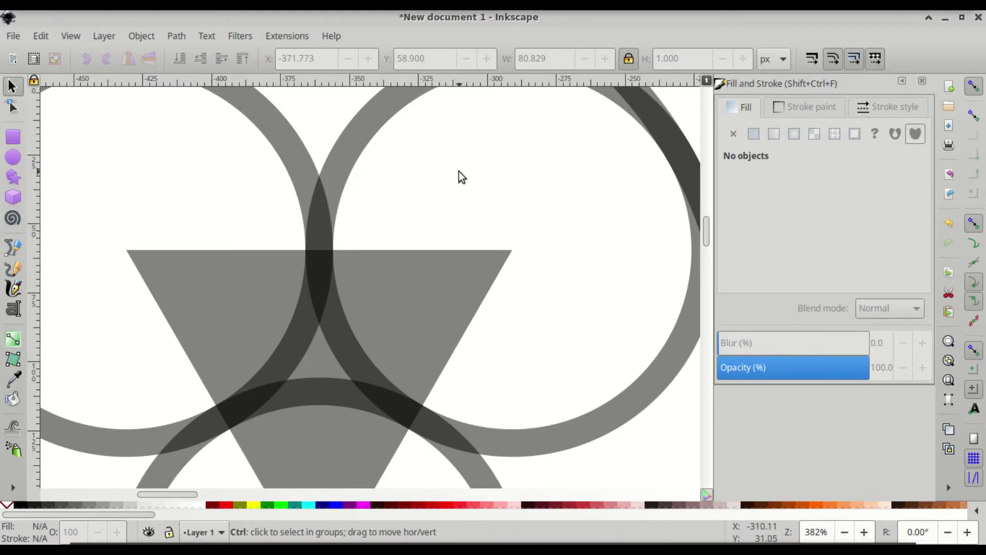
{"action": "scroll", "coordinate": [459, 171], "scroll_direction": "down", "scroll_amount": 2}
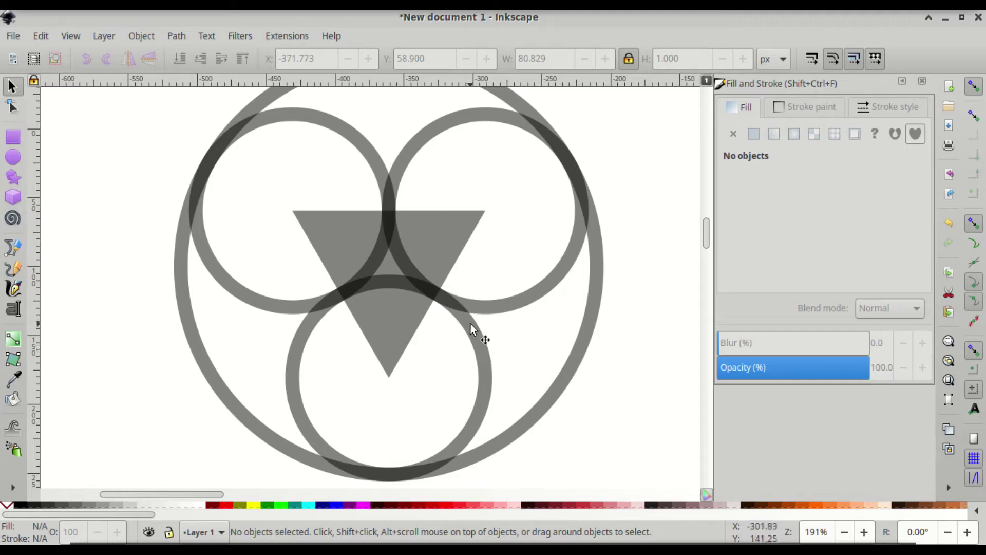
Step: Open the bottom circle into an arc with the Ellipse tool
{"action": "left_click", "coordinate": [475, 342]}
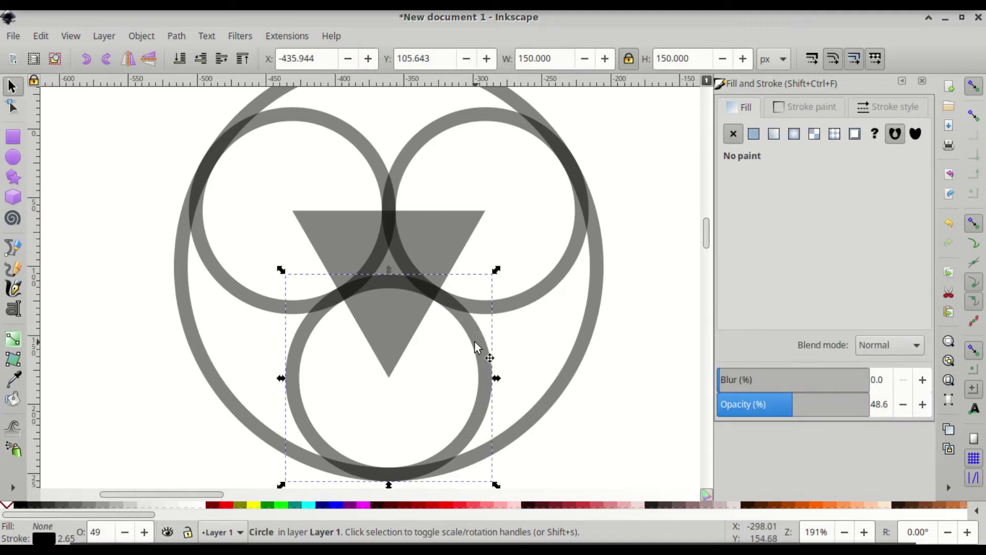
{"action": "key", "text": "e"}
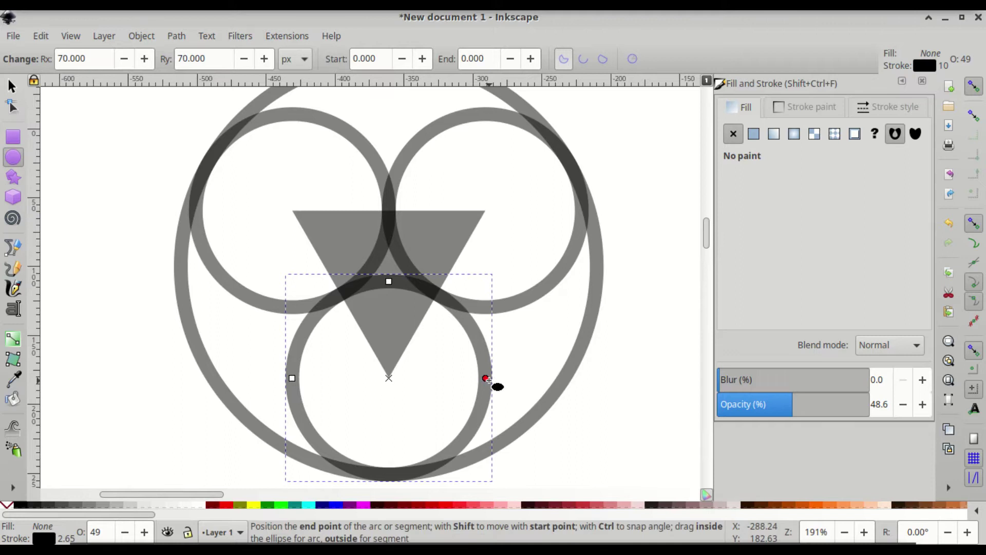
{"action": "left_click_drag", "start_coordinate": [485, 379], "coordinate": [388, 471]}
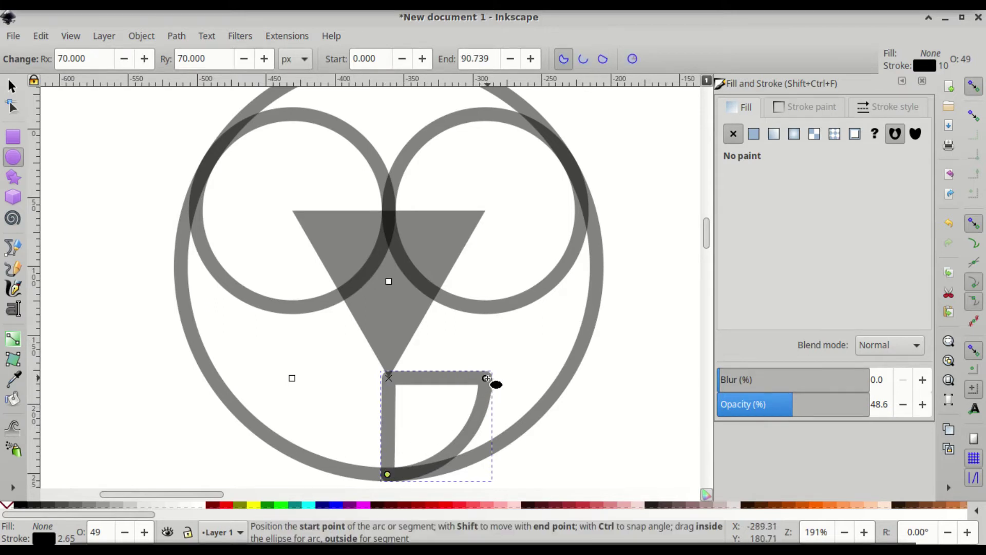
{"action": "left_click_drag", "start_coordinate": [486, 378], "coordinate": [343, 297]}
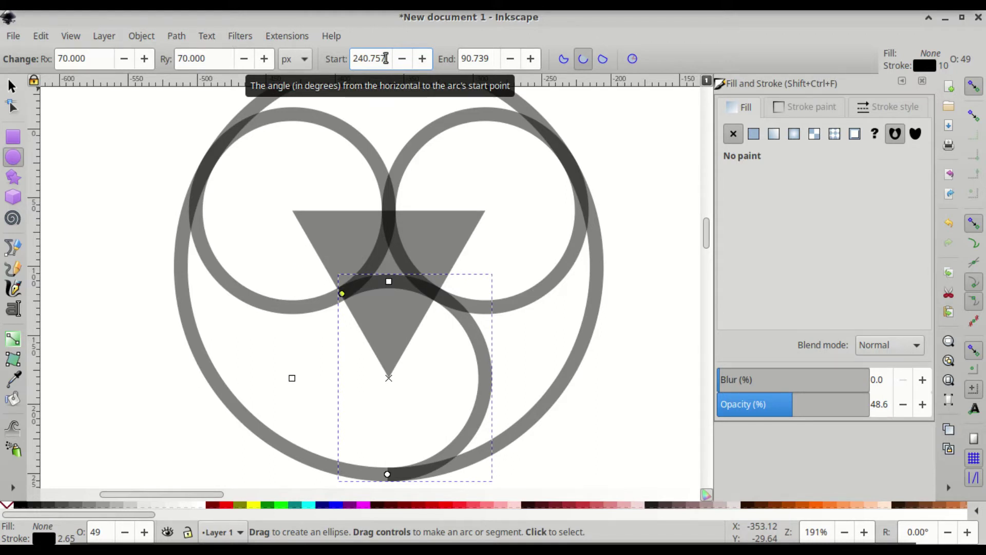
Step: Set the bottom arc's Start to 240° and End to 90°
{"action": "left_click_drag", "start_coordinate": [386, 58], "coordinate": [352, 58]}
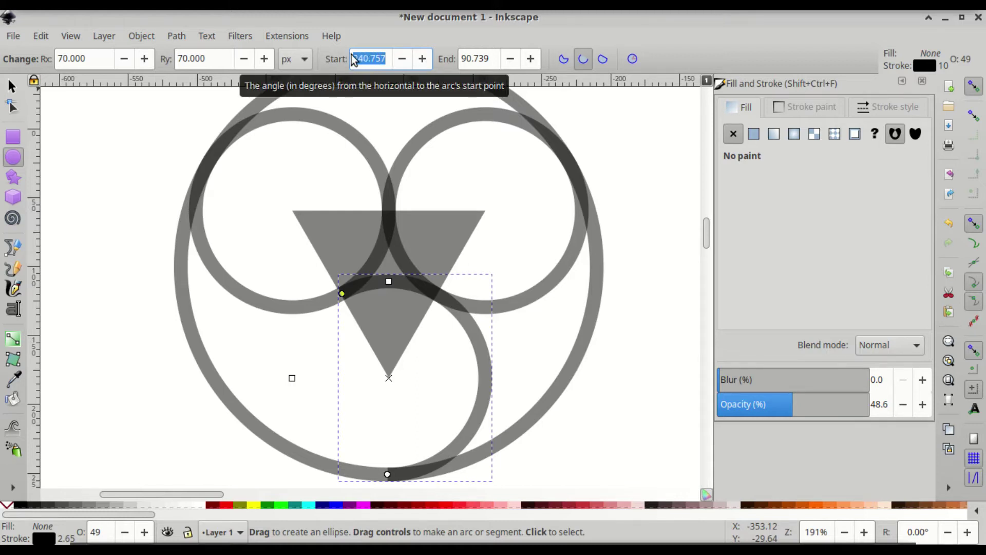
{"action": "type", "text": "240"}
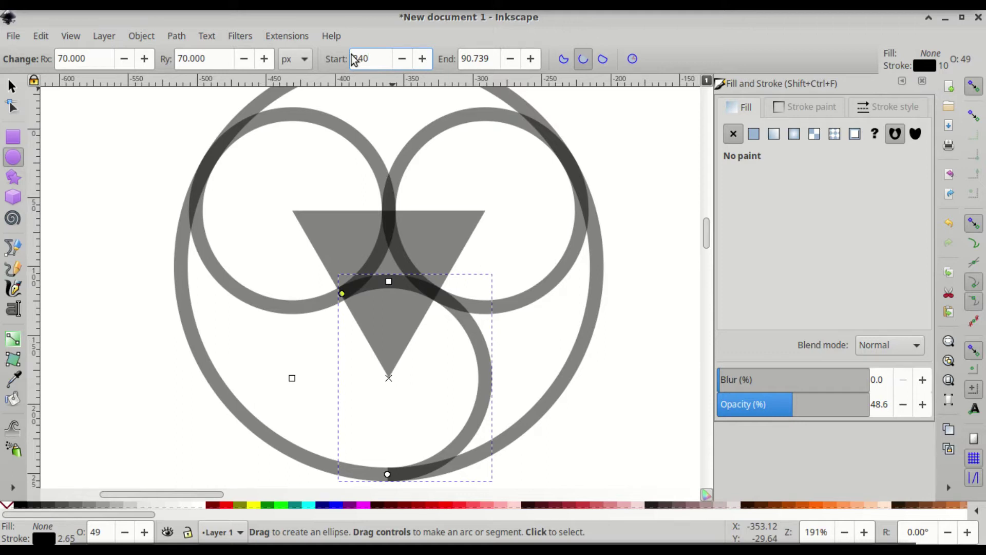
{"action": "key", "text": "Tab"}
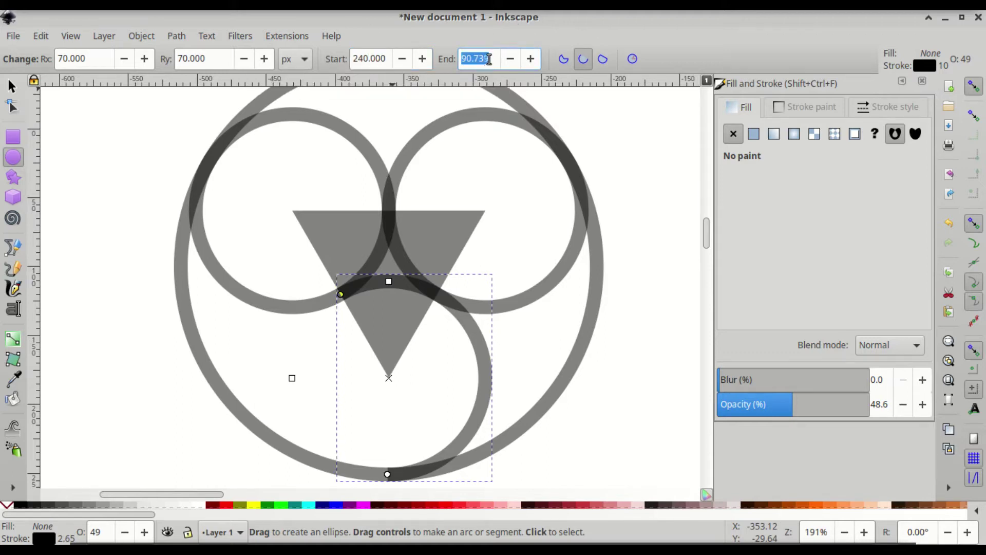
{"action": "type", "text": "9"}
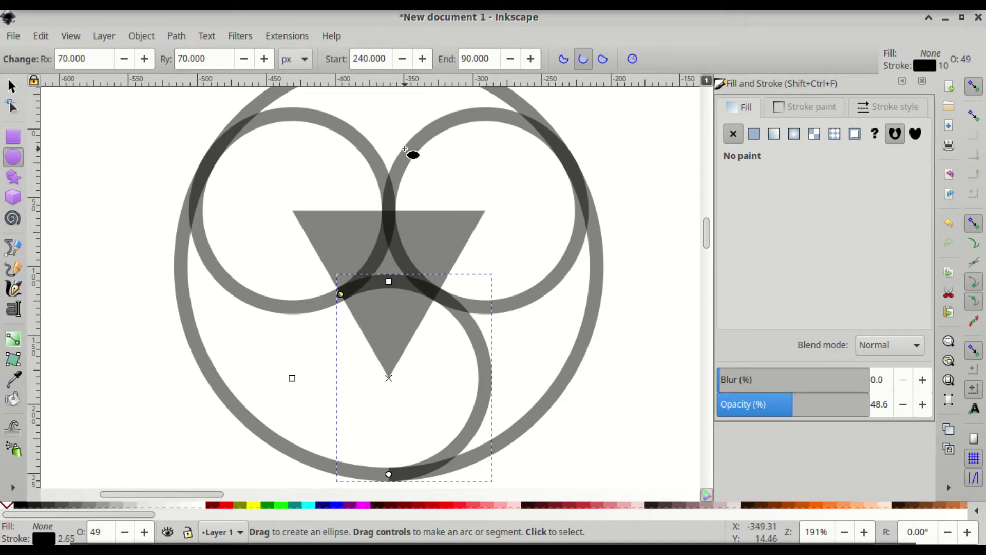
Step: Break the upper-right circle open and set its arc to Start 120°, End 330°
{"action": "left_click", "coordinate": [410, 146]}
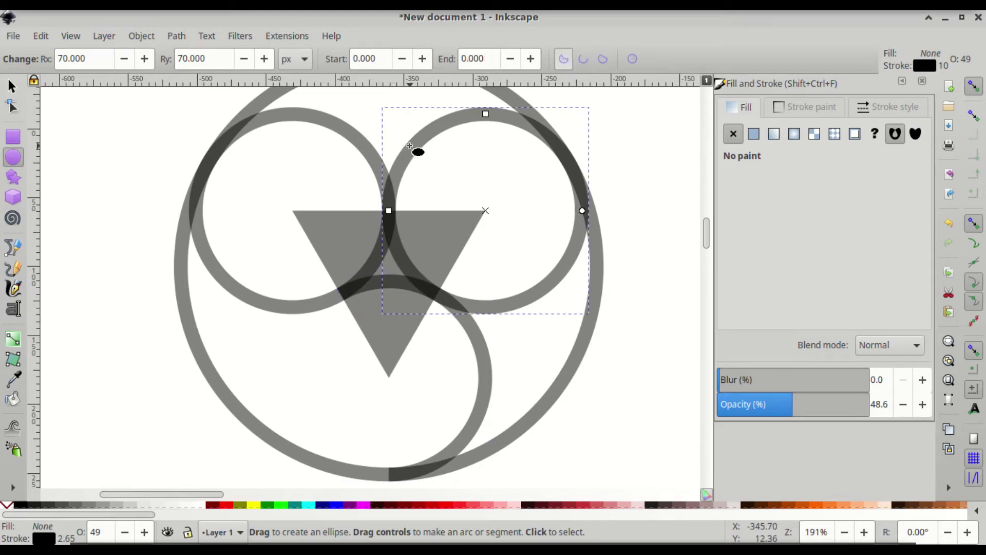
{"action": "left_click_drag", "start_coordinate": [571, 211], "coordinate": [436, 295]}
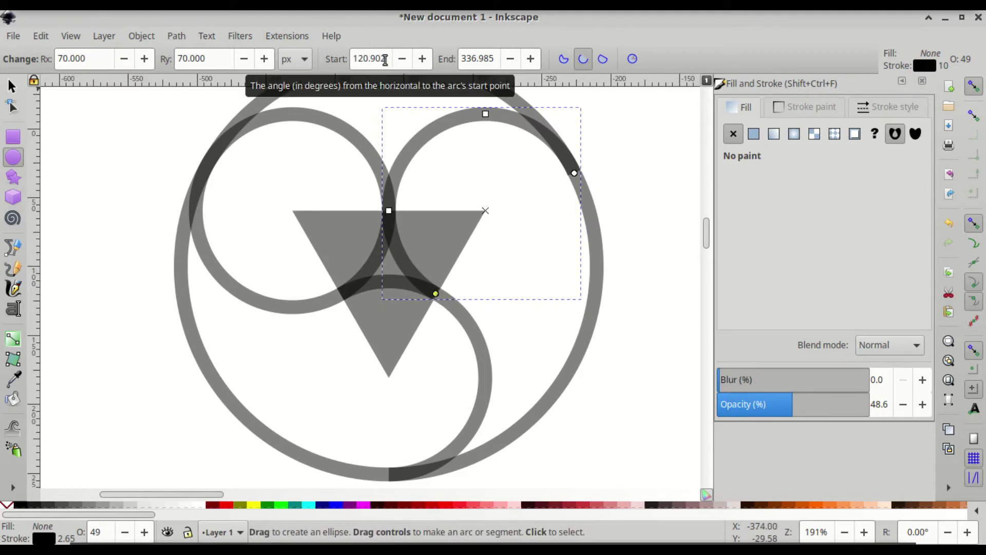
{"action": "left_click_drag", "start_coordinate": [385, 60], "coordinate": [350, 62]}
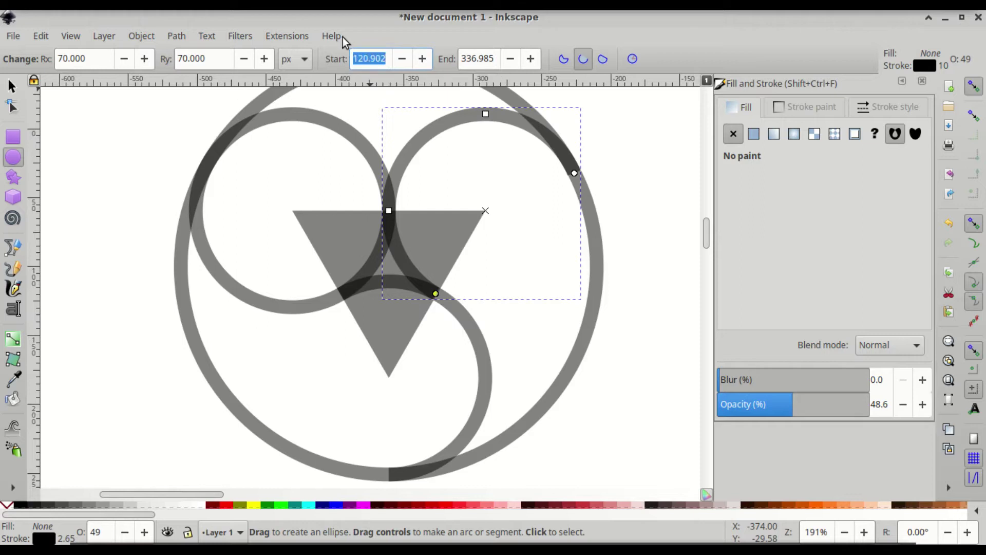
{"action": "type", "text": "120"}
{"action": "left_click", "coordinate": [485, 57]}
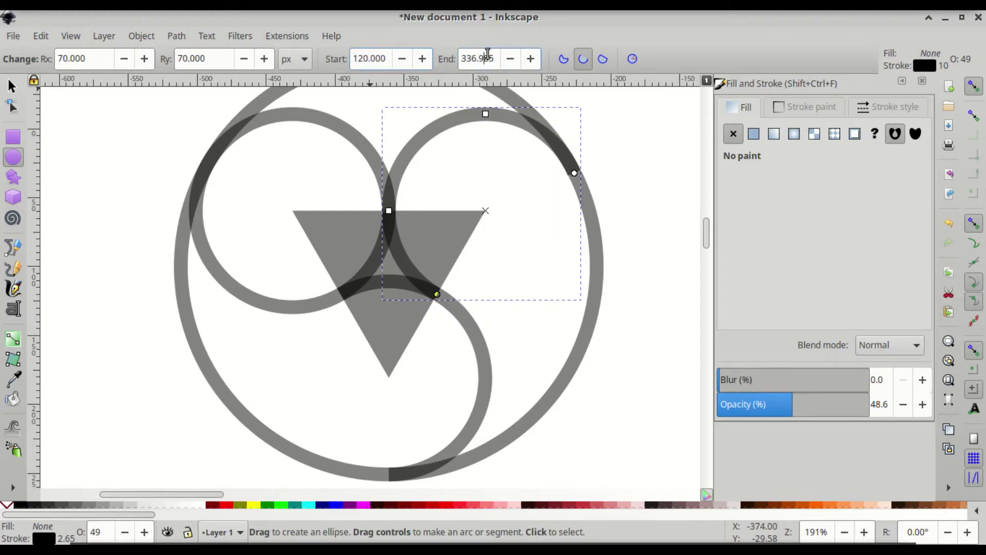
{"action": "left_click_drag", "start_coordinate": [494, 56], "coordinate": [463, 59]}
{"action": "type", "text": "330"}
{"action": "key", "text": "Return"}
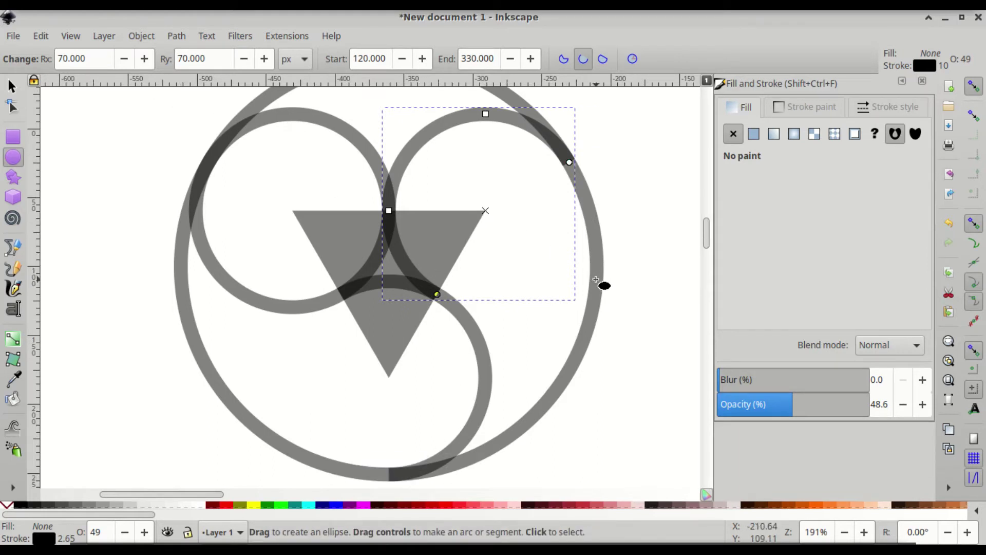
Step: Duplicate the 150.829 px outer ring, set Start 330° and End 90°, unclosed
{"action": "left_click", "coordinate": [593, 302]}
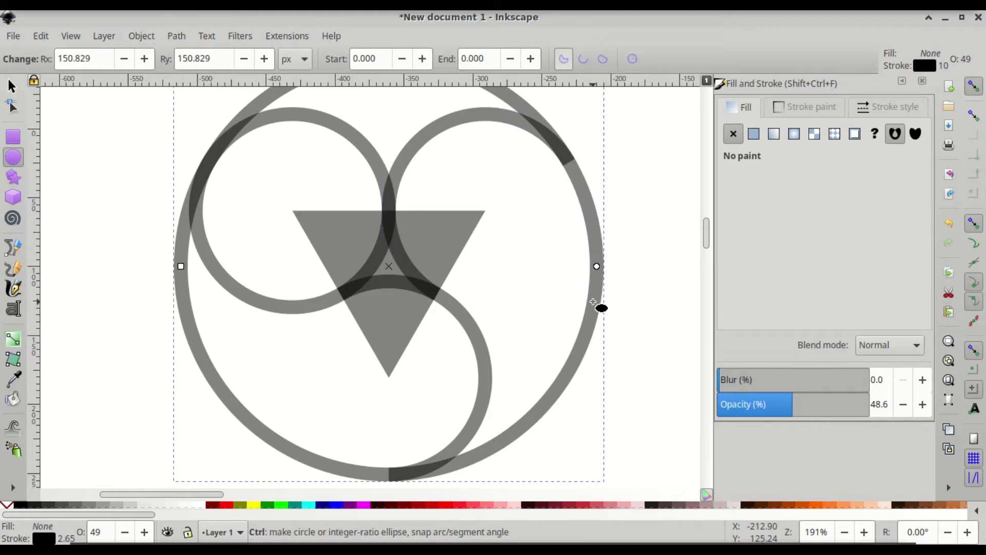
{"action": "key", "text": "ctrl+d"}
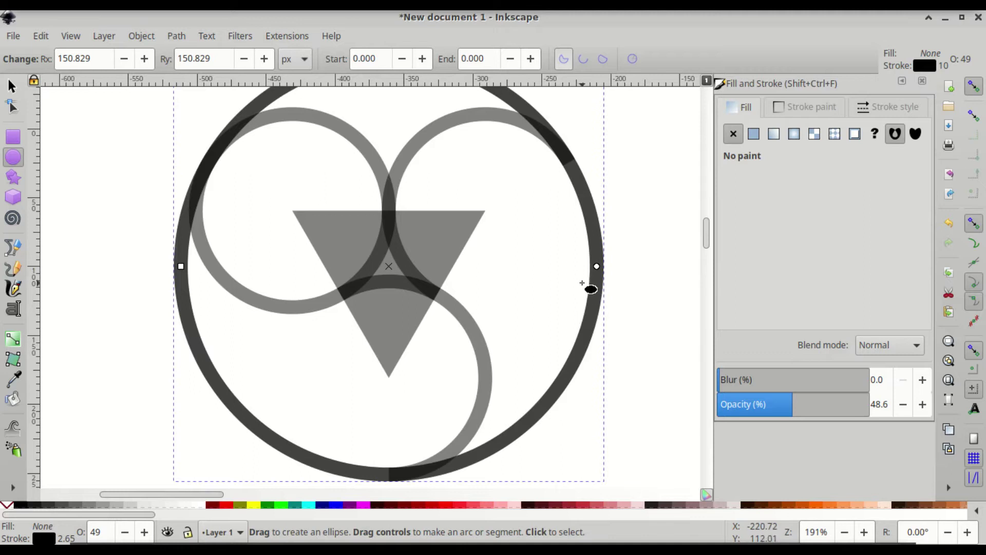
{"action": "left_click", "coordinate": [380, 60]}
{"action": "left_click_drag", "start_coordinate": [380, 60], "coordinate": [351, 60]}
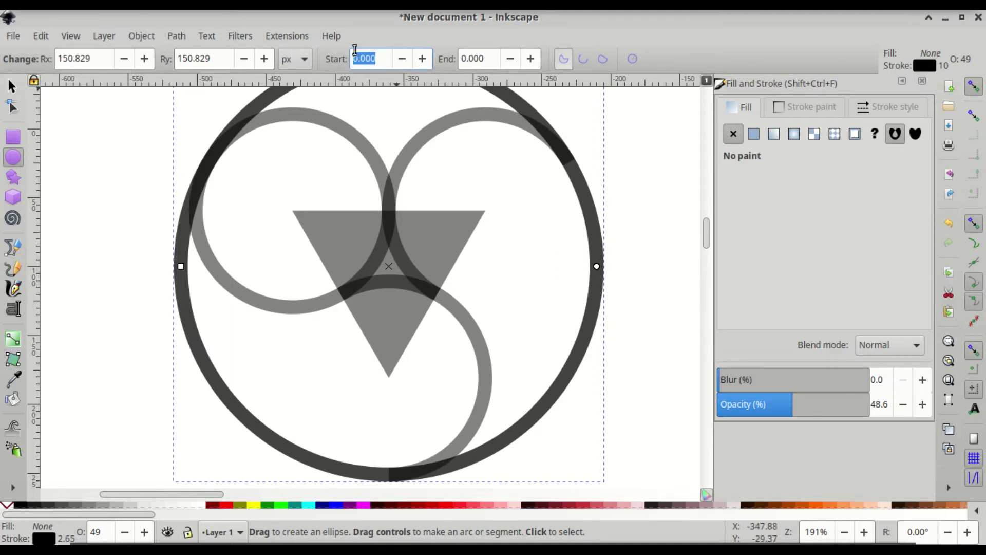
{"action": "type", "text": "530"}
{"action": "key", "text": "Return"}
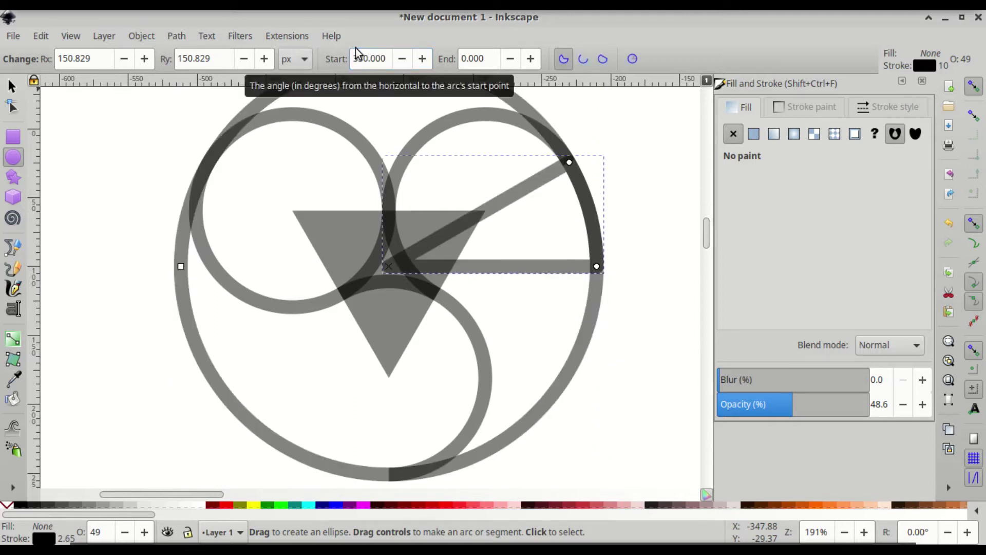
{"action": "left_click_drag", "start_coordinate": [486, 59], "coordinate": [440, 55]}
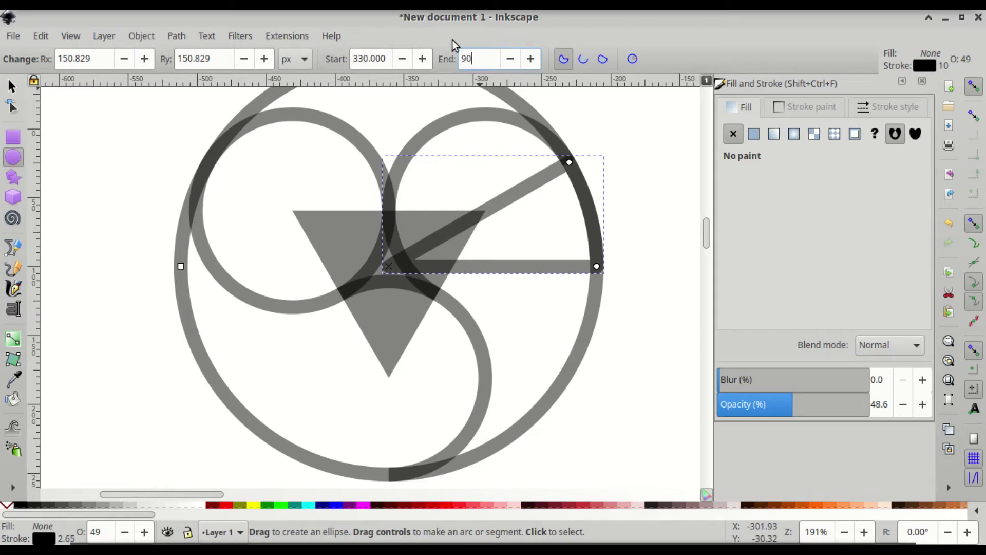
{"action": "key", "text": "Return"}
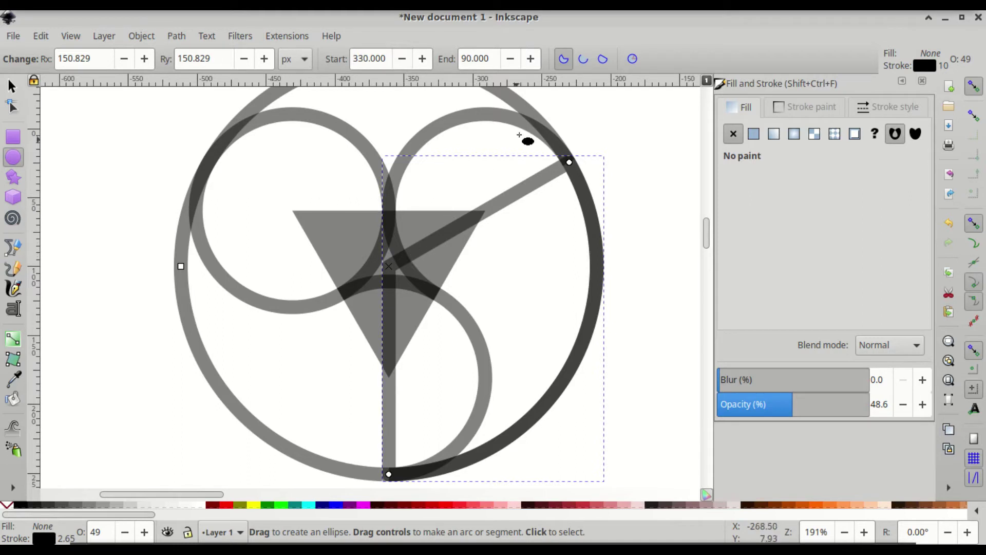
{"action": "left_click", "coordinate": [583, 59]}
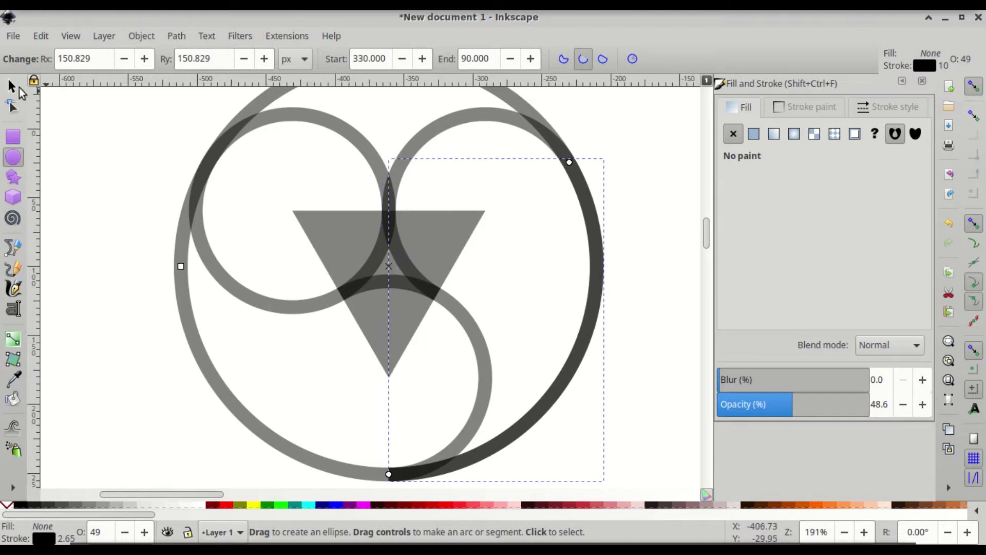
{"action": "left_click", "coordinate": [12, 87]}
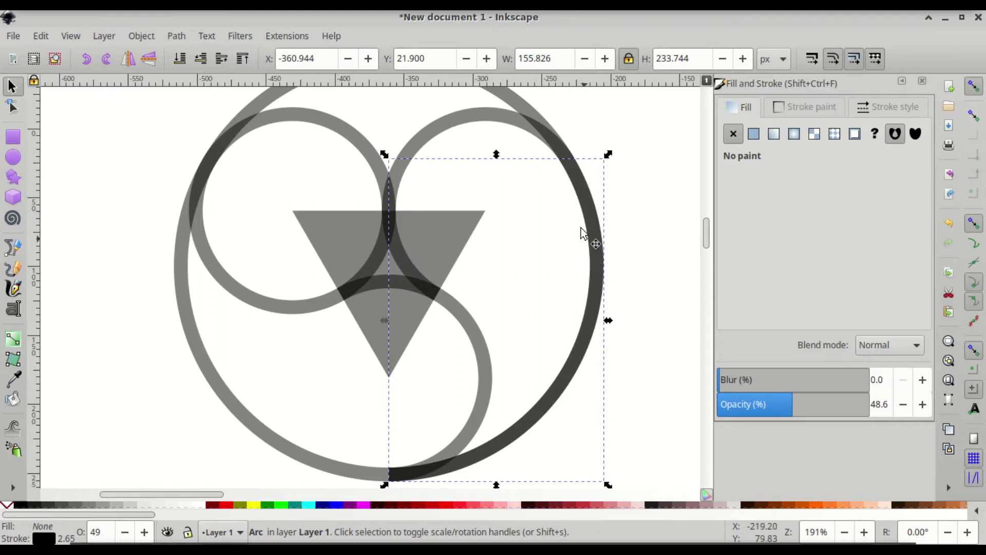
{"action": "left_click", "coordinate": [444, 126], "text": "shift"}
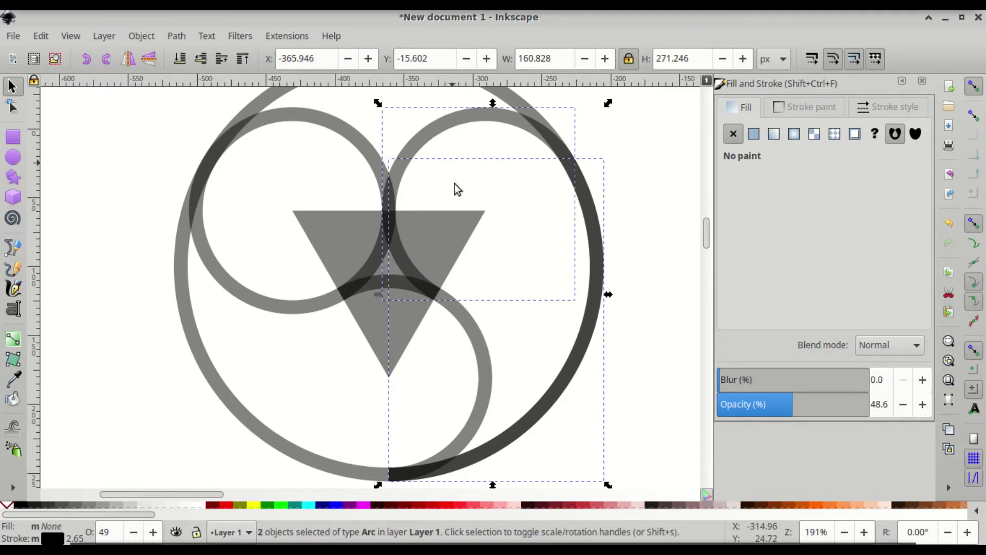
{"action": "left_click", "coordinate": [481, 371], "text": "shift"}
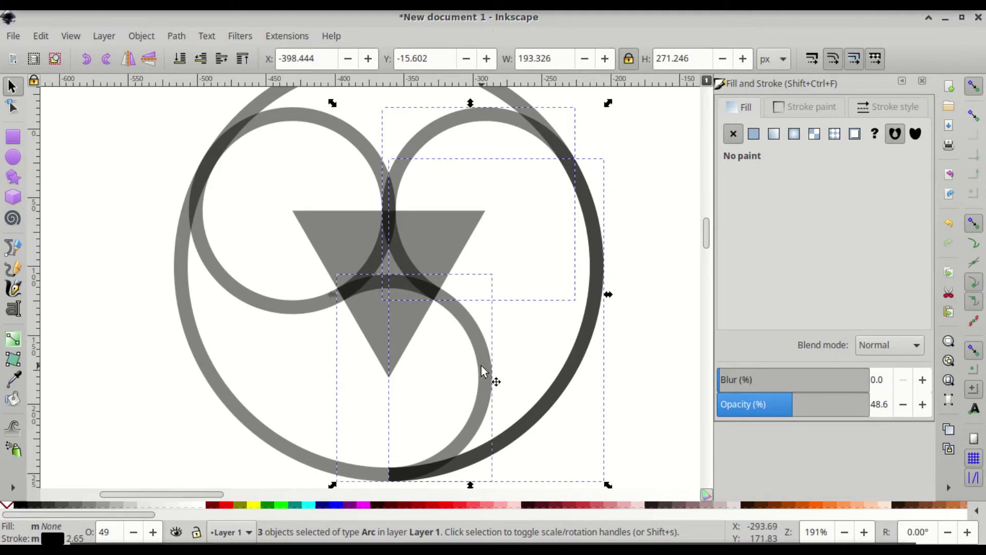
{"action": "left_click_drag", "start_coordinate": [482, 365], "coordinate": [590, 354]}
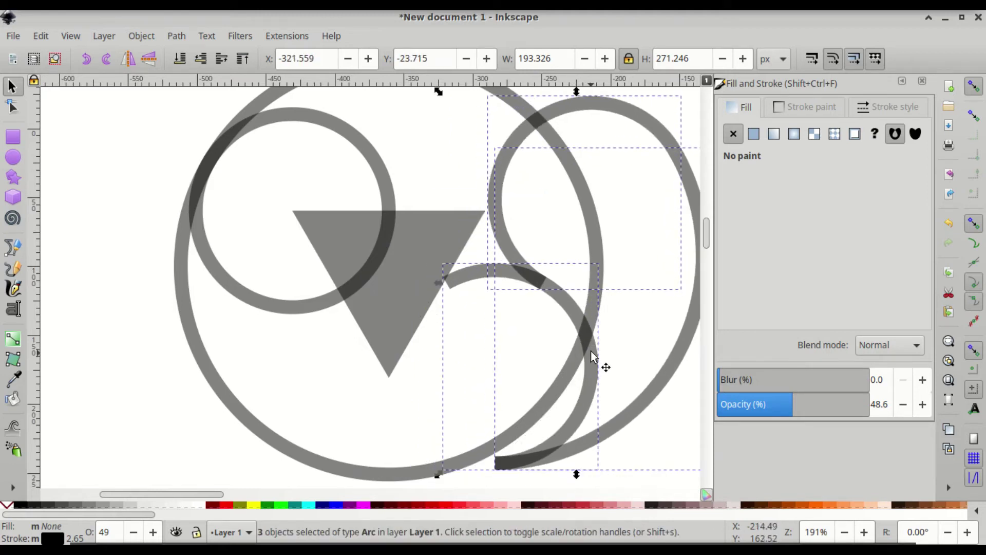
{"action": "key", "text": "ctrl"}
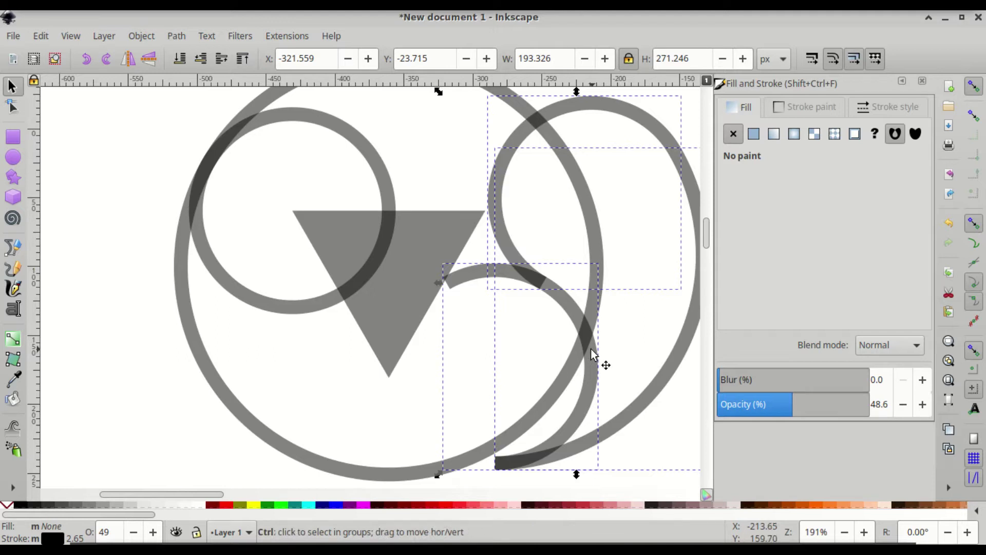
{"action": "key", "text": "ctrl+z"}
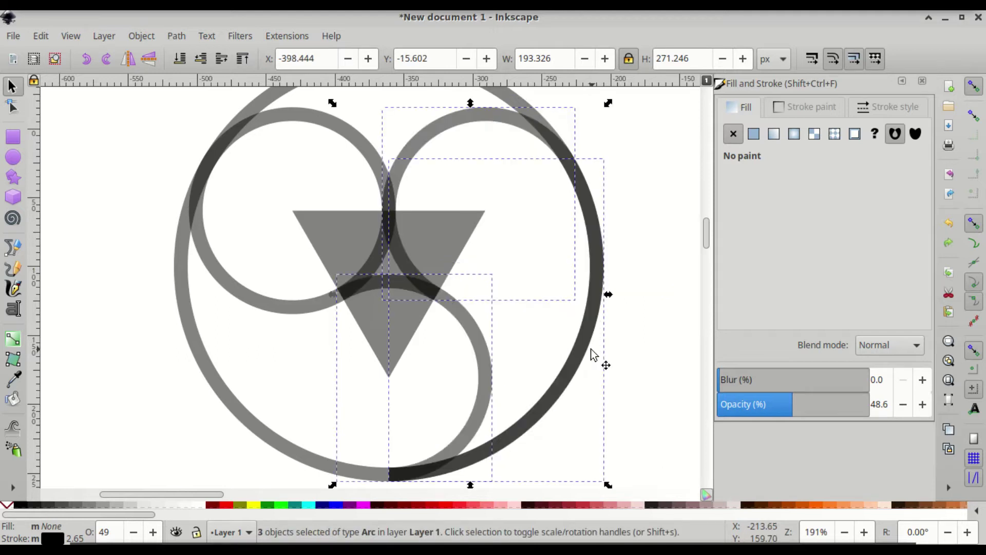
{"action": "left_click", "coordinate": [627, 206]}
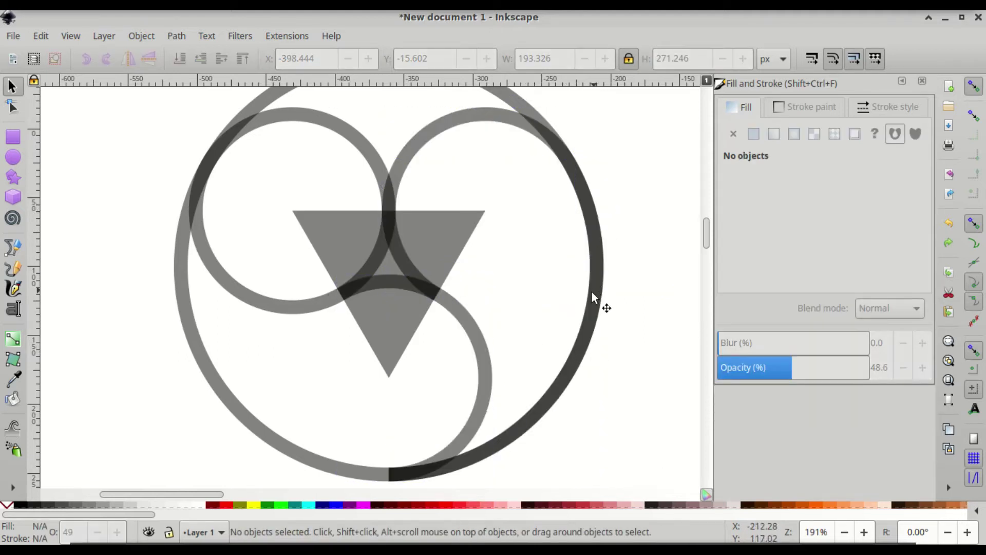
{"action": "left_click", "coordinate": [430, 135]}
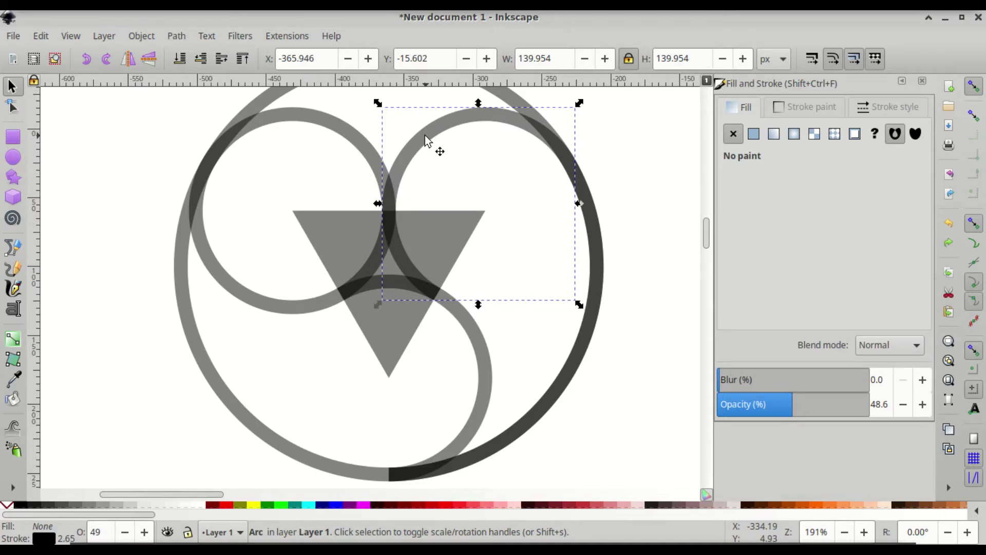
Step: Duplicate the 120°–330° arc and set the copy's Rx and Ry to 50 px
{"action": "key", "text": "ctrl+shift+z"}
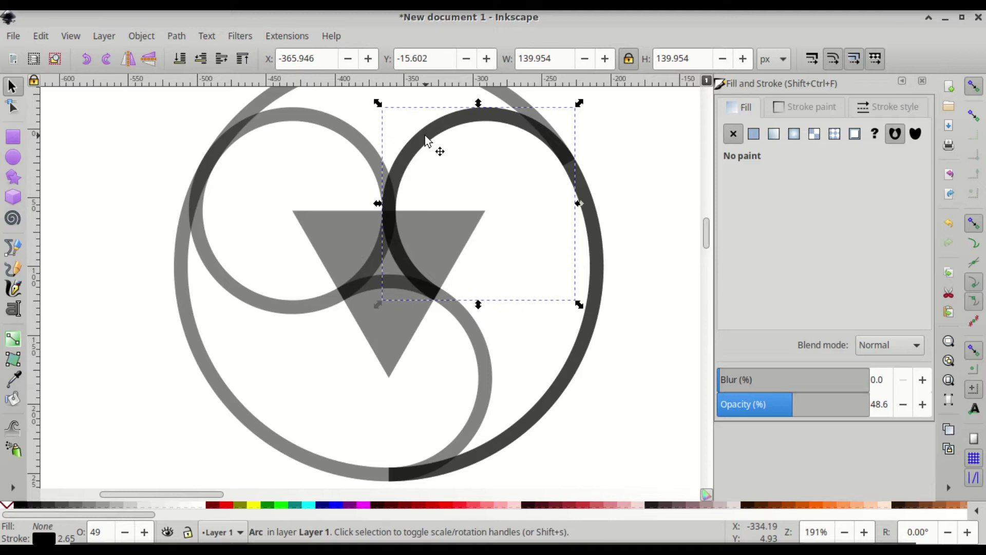
{"action": "double_click", "coordinate": [426, 137]}
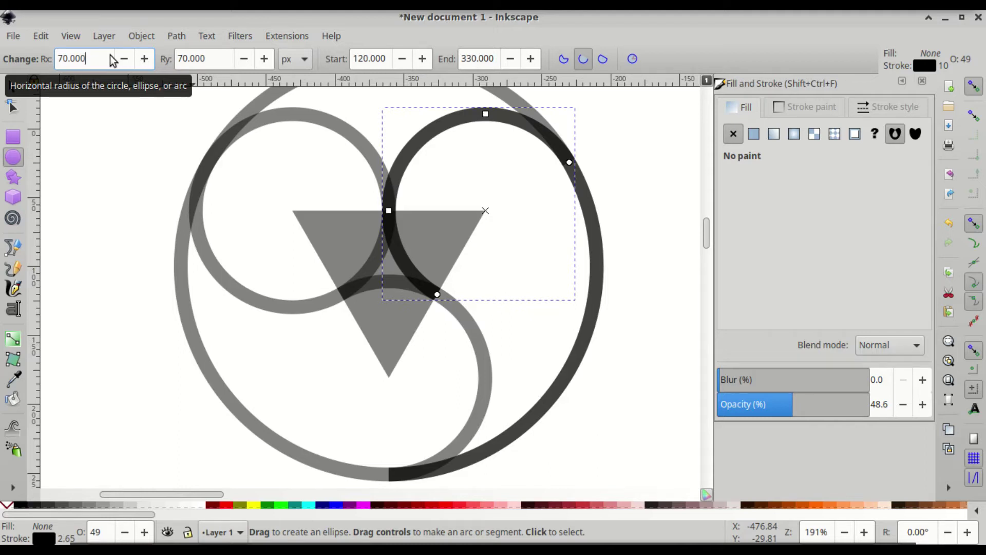
{"action": "key", "text": "BackSpace"}
{"action": "key", "text": "BackSpace"}
{"action": "key", "text": "BackSpace"}
{"action": "key", "text": "BackSpace"}
{"action": "key", "text": "BackSpace"}
{"action": "key", "text": "BackSpace"}
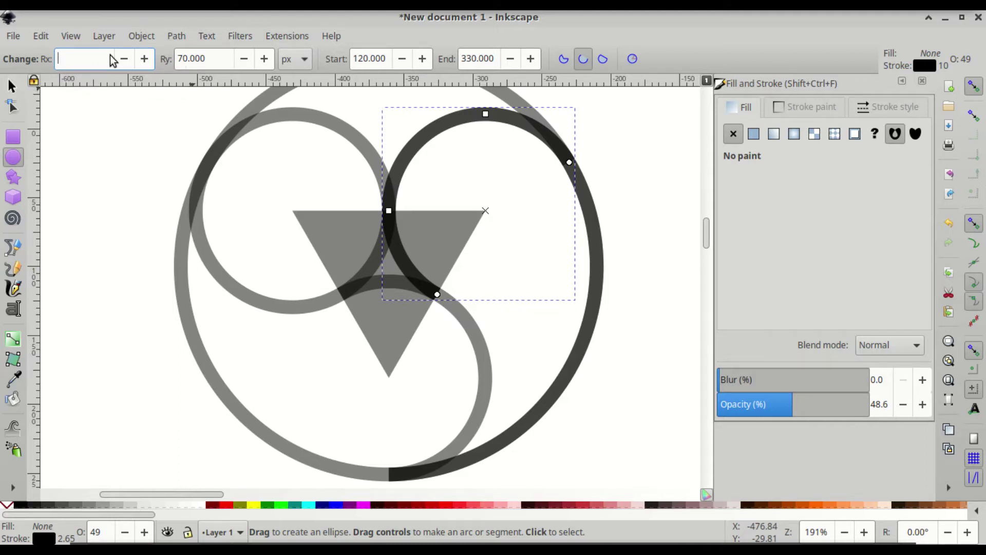
{"action": "type", "text": "50"}
{"action": "key", "text": "Tab"}
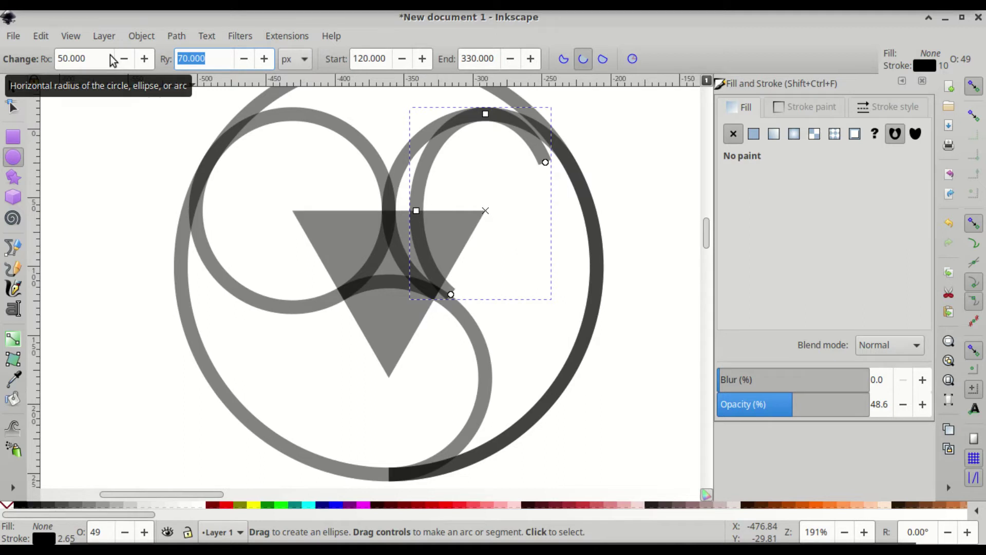
{"action": "type", "text": "50"}
{"action": "key", "text": "Return"}
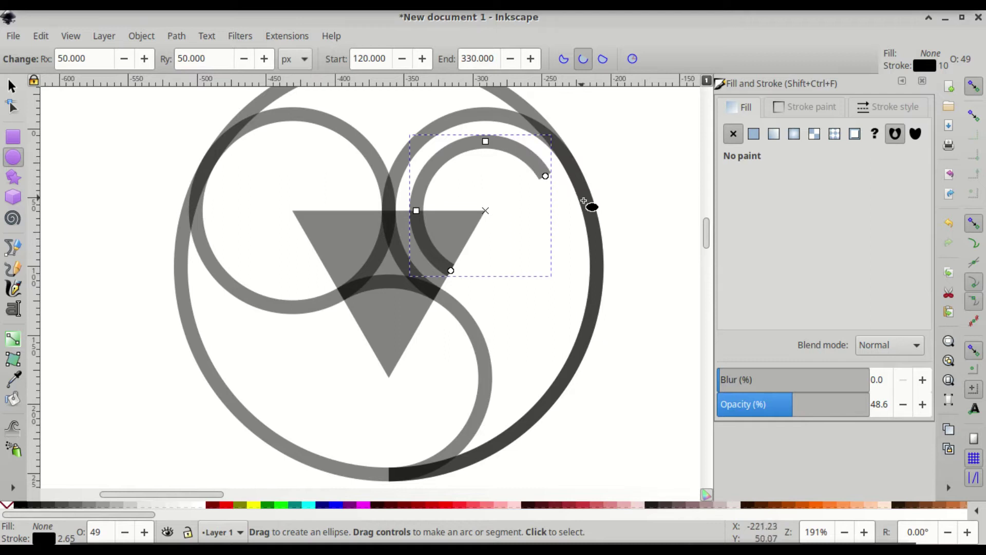
Step: Duplicate the outer arc and reduce both radii by 20 to 130.829 px
{"action": "left_click", "coordinate": [594, 239]}
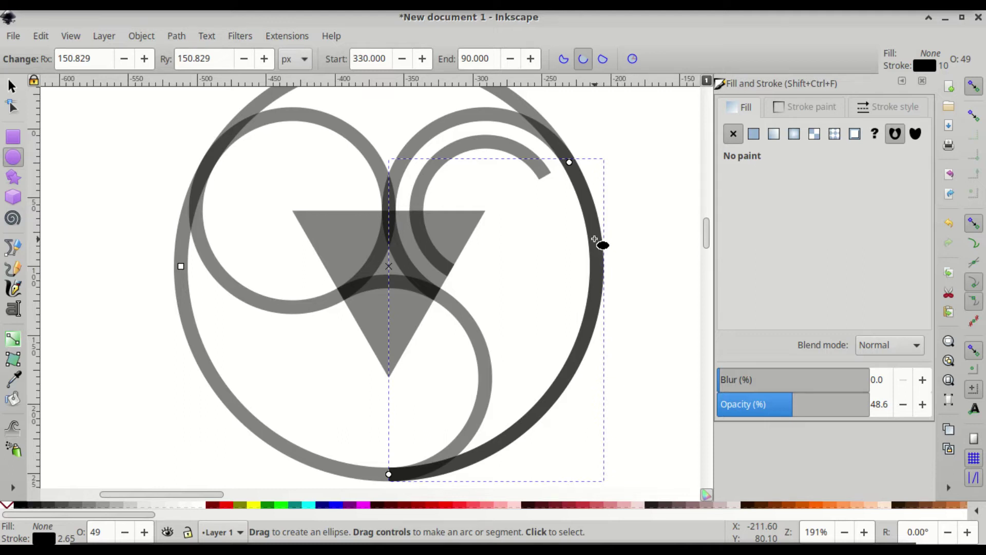
{"action": "key", "text": "ctrl"}
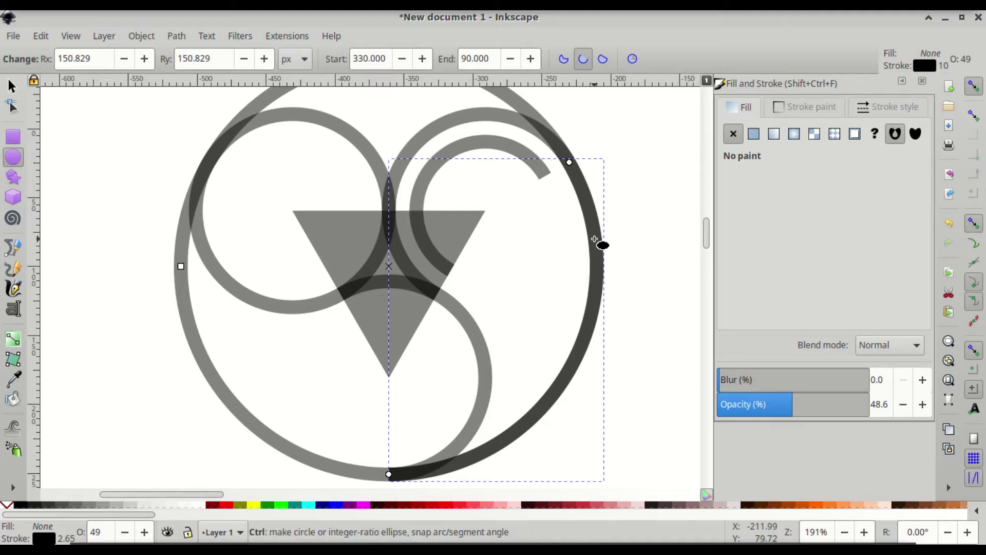
{"action": "key", "text": "ctrl+d"}
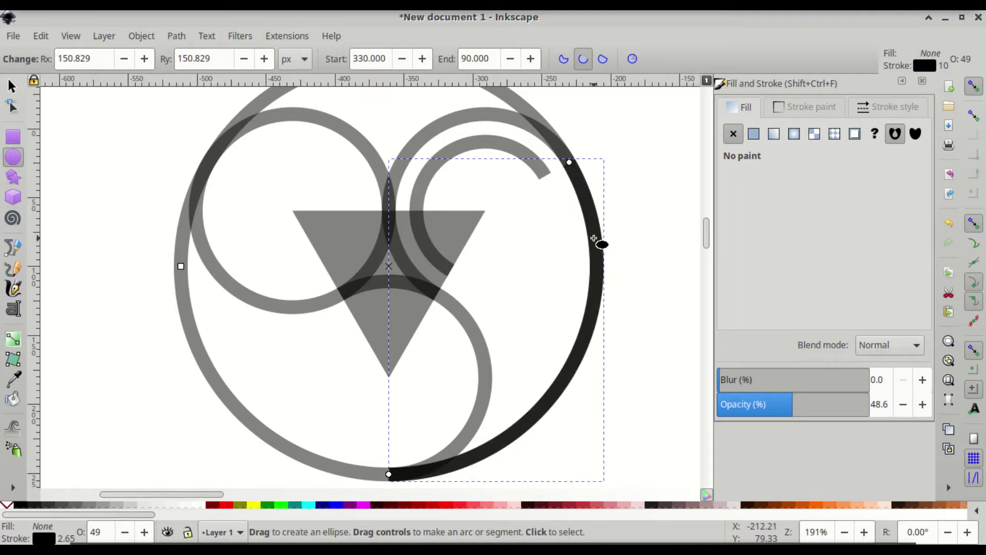
{"action": "left_click", "coordinate": [96, 58]}
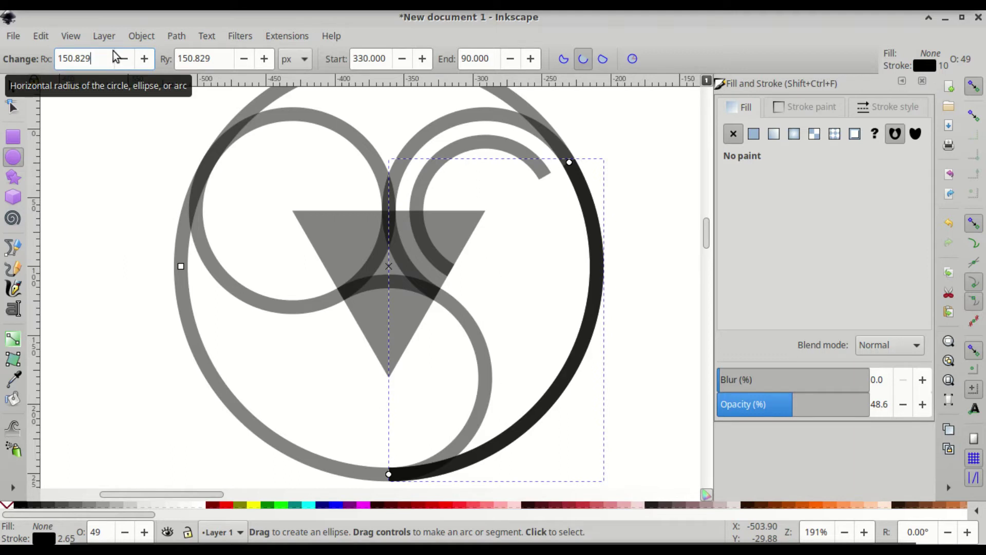
{"action": "type", "text": "-20"}
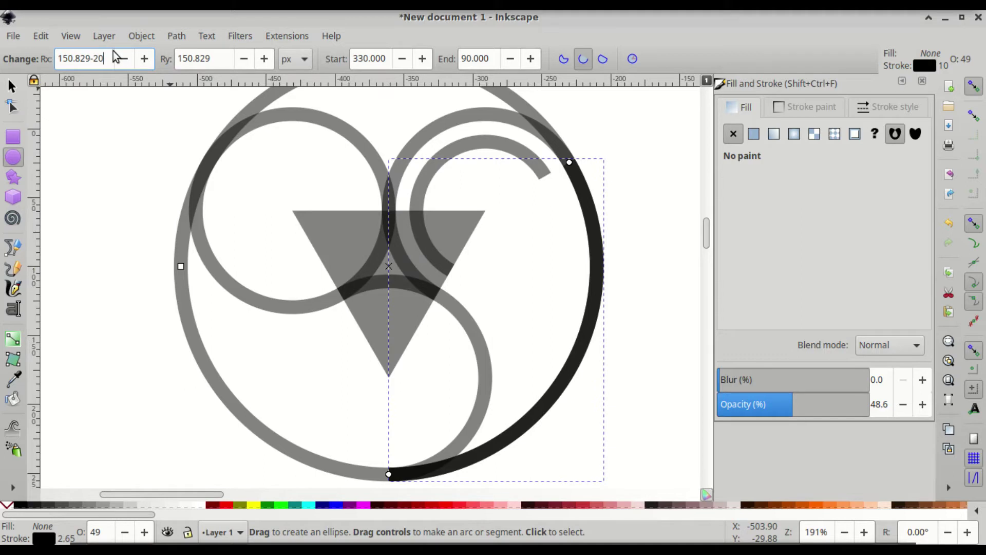
{"action": "key", "text": "Tab"}
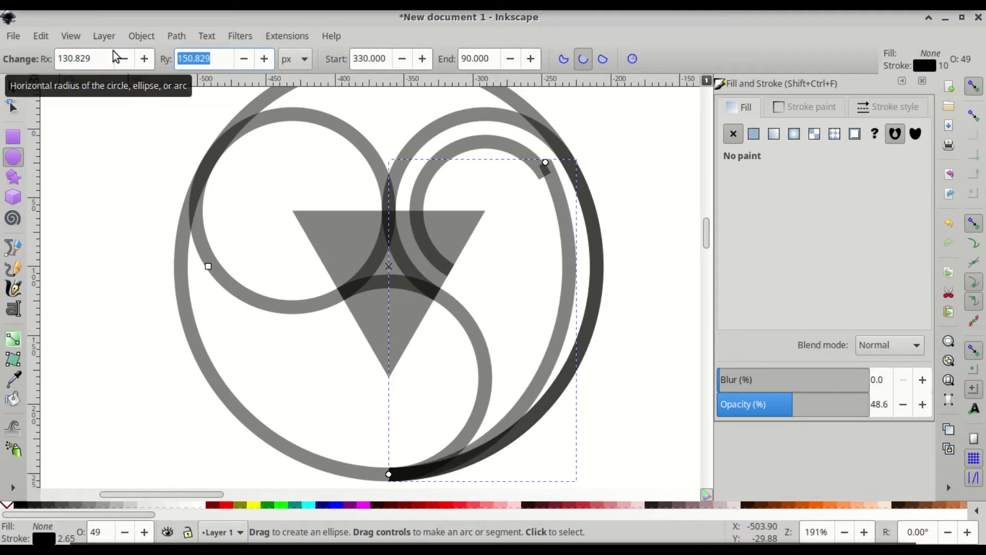
{"action": "key", "text": "End"}
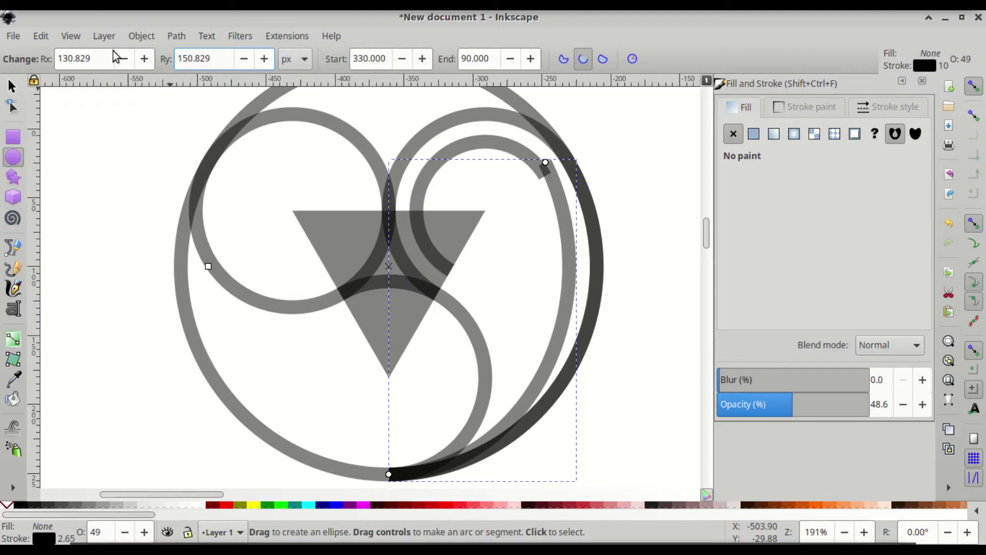
{"action": "type", "text": "-20"}
{"action": "key", "text": "Return"}
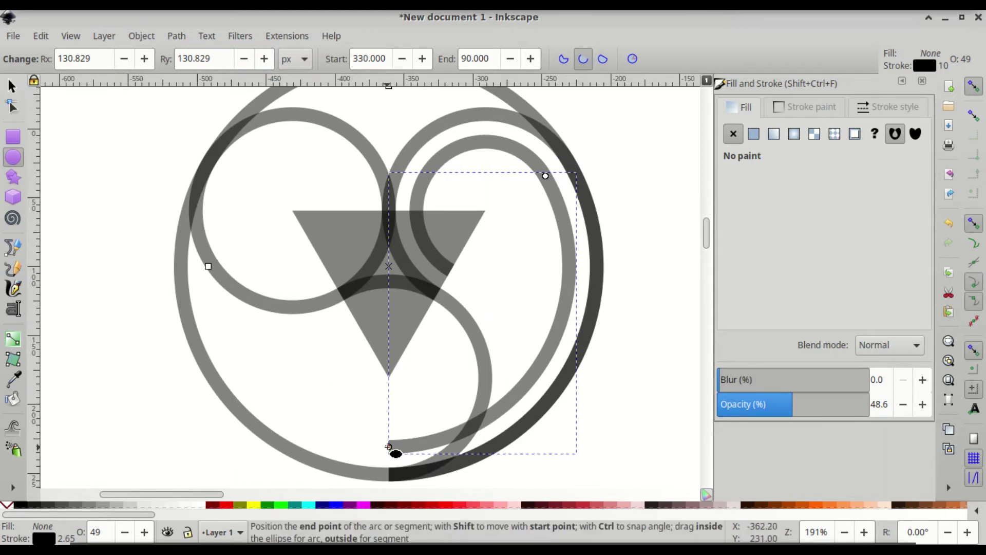
Step: Pull the smaller arc's end back toward the lower right and deselect it
{"action": "left_click_drag", "start_coordinate": [389, 447], "coordinate": [502, 408]}
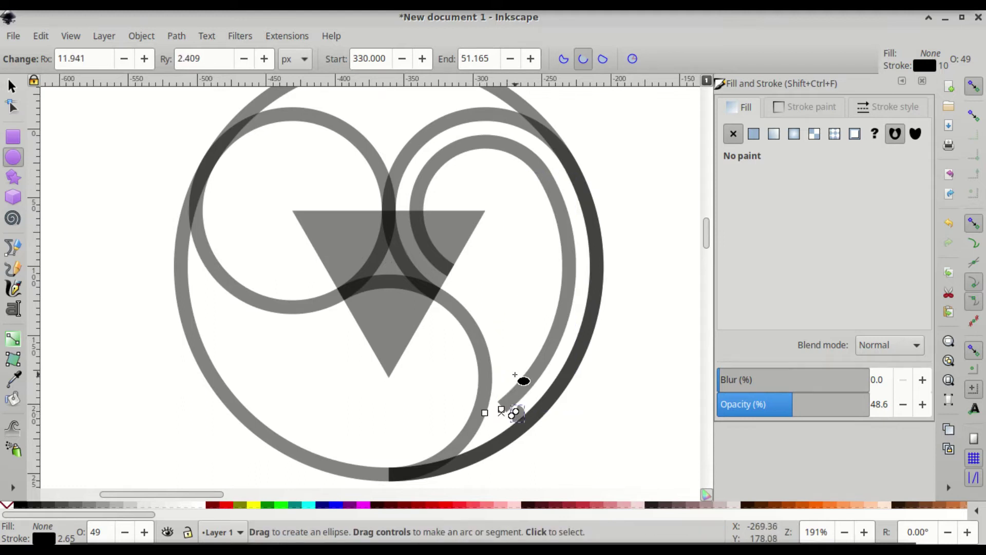
{"action": "key", "text": "ctrl"}
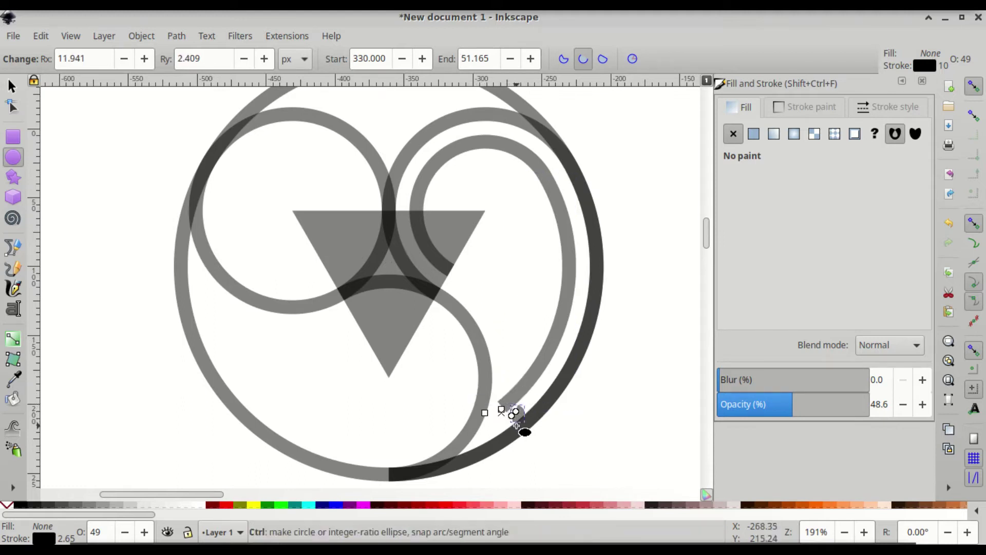
{"action": "key", "text": "Escape"}
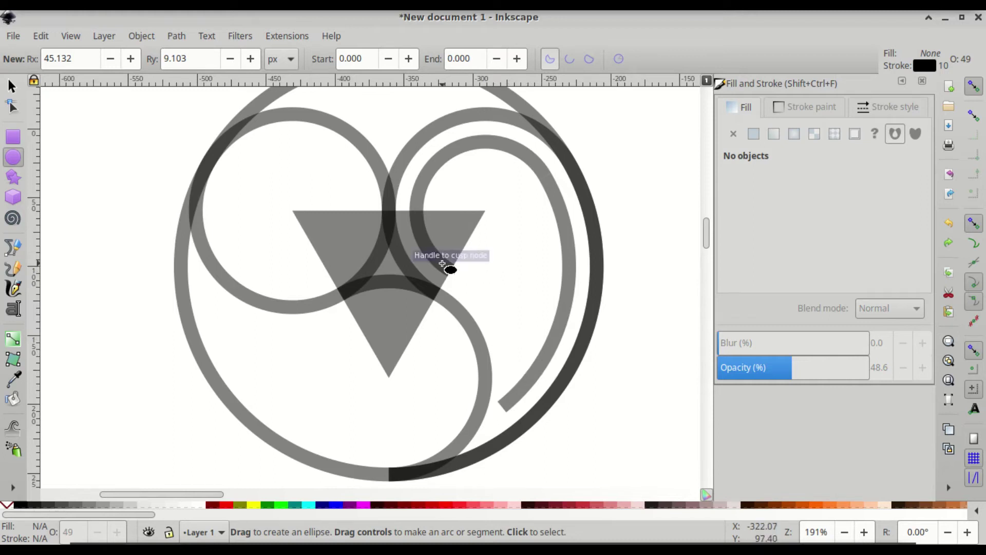
Step: Duplicate the lower swirl arc and set the copy's Rx and Ry to 90
{"action": "left_click", "coordinate": [463, 318]}
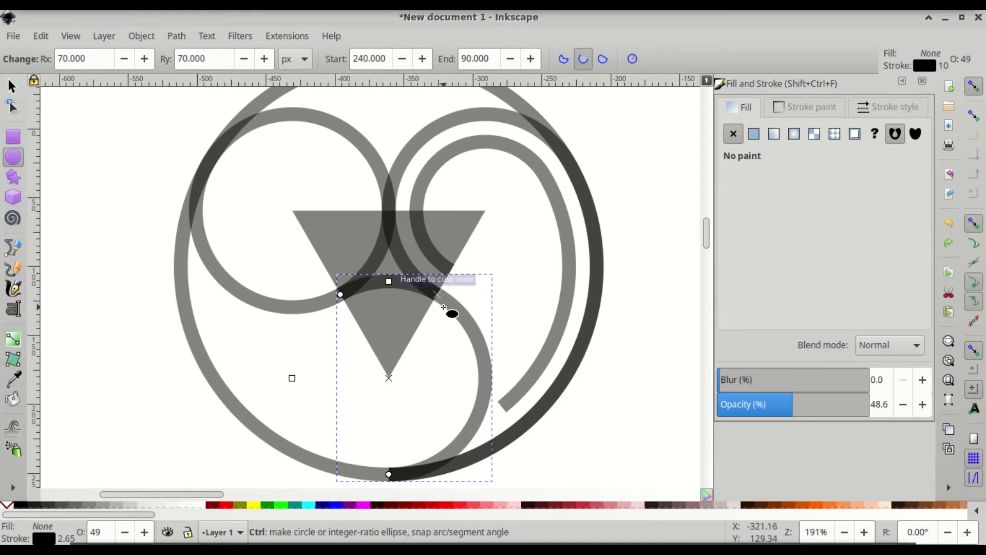
{"action": "left_click_drag", "start_coordinate": [444, 307], "coordinate": [445, 307]}
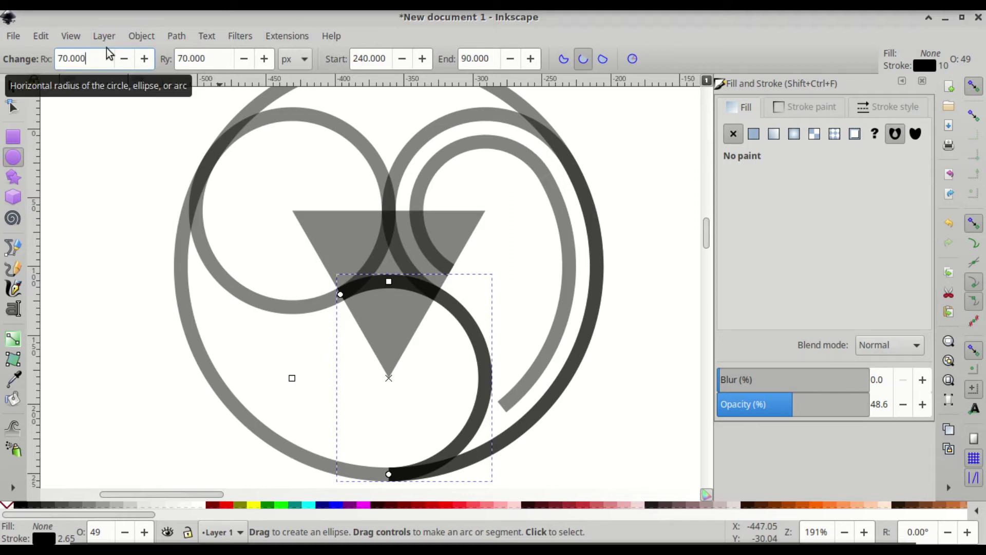
{"action": "left_click_drag", "start_coordinate": [102, 54], "coordinate": [31, 49]}
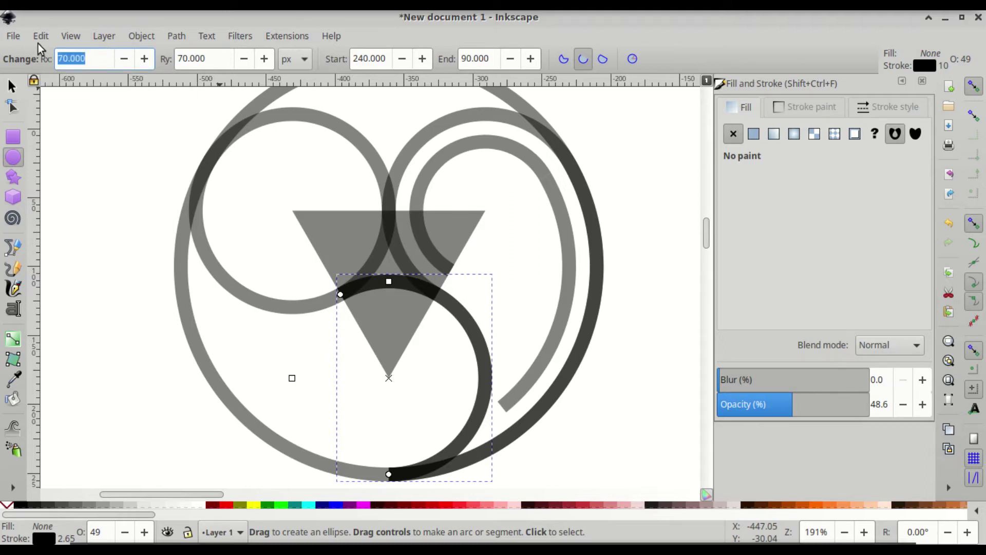
{"action": "type", "text": "90"}
{"action": "key", "text": "Tab"}
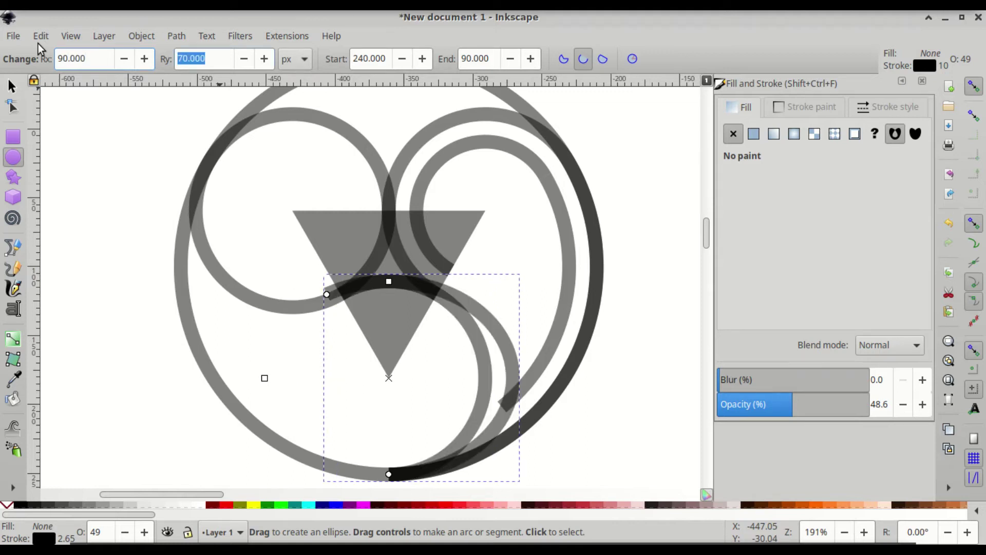
{"action": "type", "text": "90"}
{"action": "key", "text": "Return"}
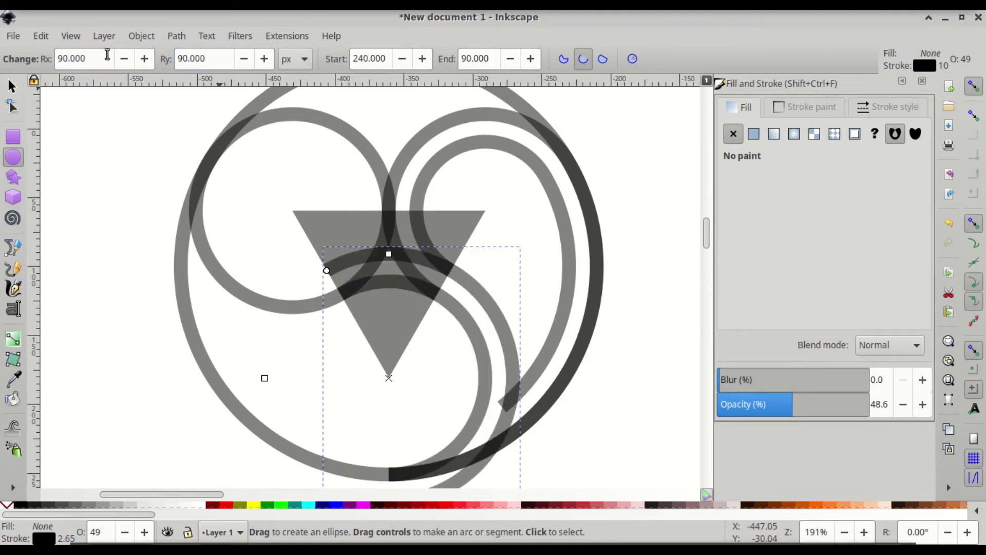
Step: Trim the 90 px arc's ends toward the lower right and set its Start to 300°
{"action": "scroll", "coordinate": [350, 254], "scroll_direction": "down", "scroll_amount": 3}
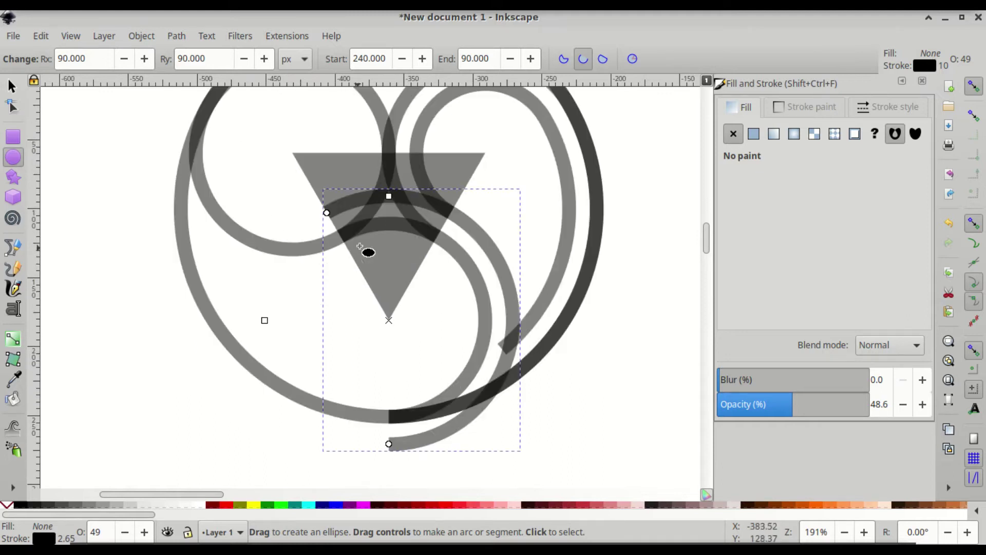
{"action": "left_click_drag", "start_coordinate": [333, 212], "coordinate": [451, 211]}
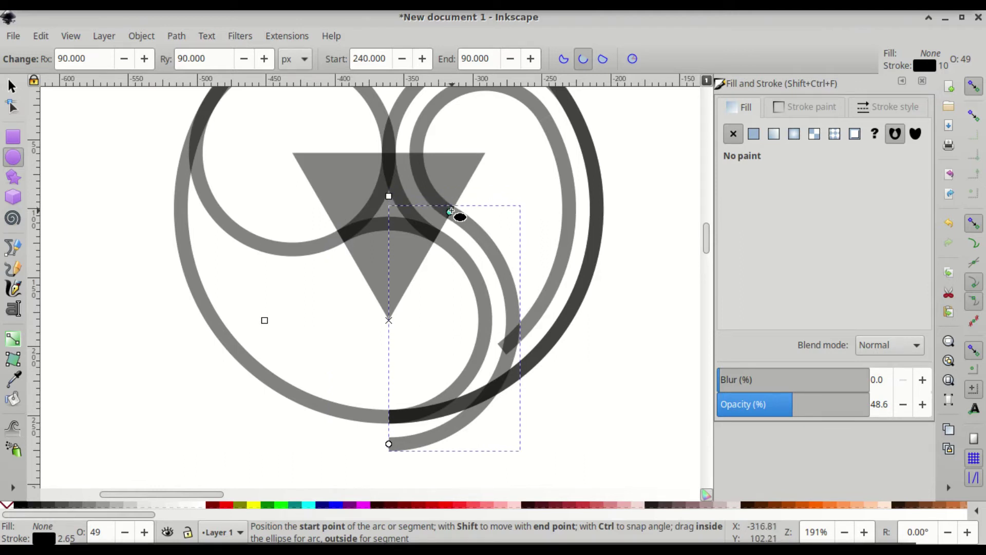
{"action": "left_click_drag", "start_coordinate": [451, 211], "coordinate": [451, 211]}
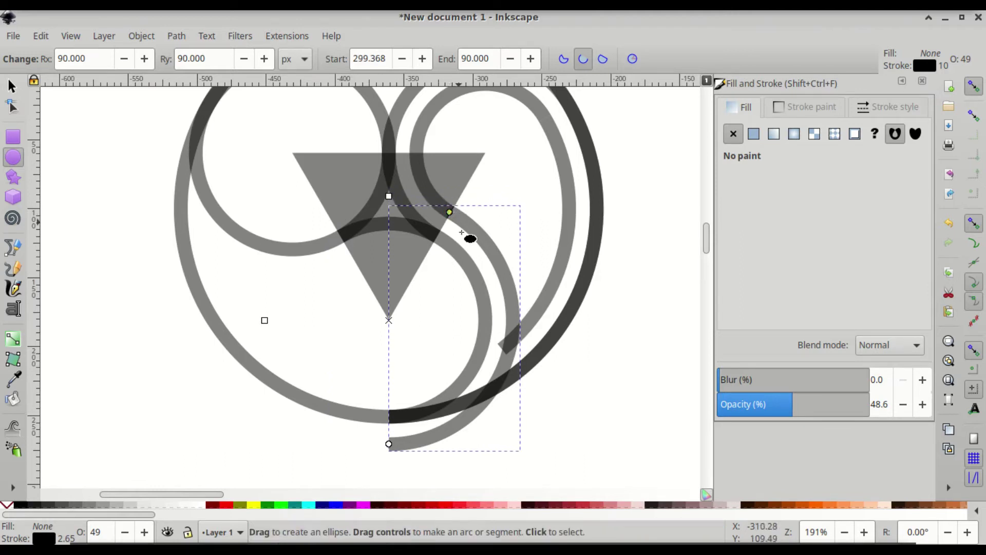
{"action": "left_click_drag", "start_coordinate": [389, 444], "coordinate": [505, 364]}
{"action": "left_click_drag", "start_coordinate": [450, 212], "coordinate": [451, 211]}
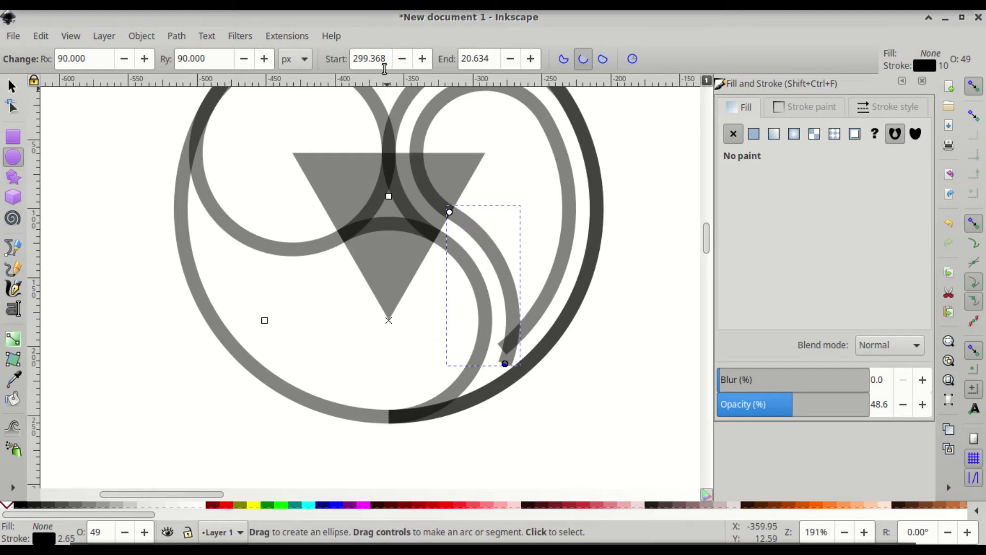
{"action": "left_click_drag", "start_coordinate": [387, 58], "coordinate": [347, 57]}
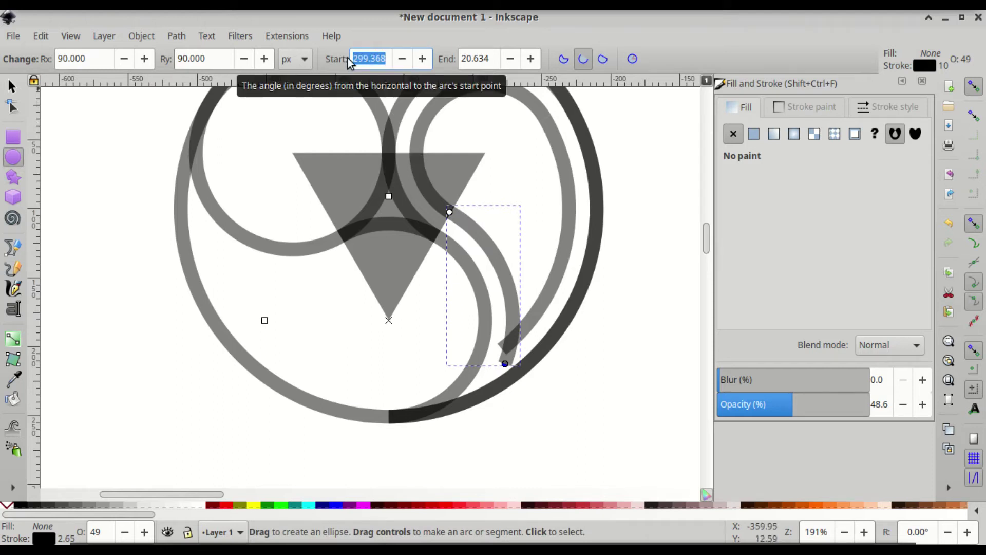
{"action": "type", "text": "300"}
{"action": "key", "text": "Return"}
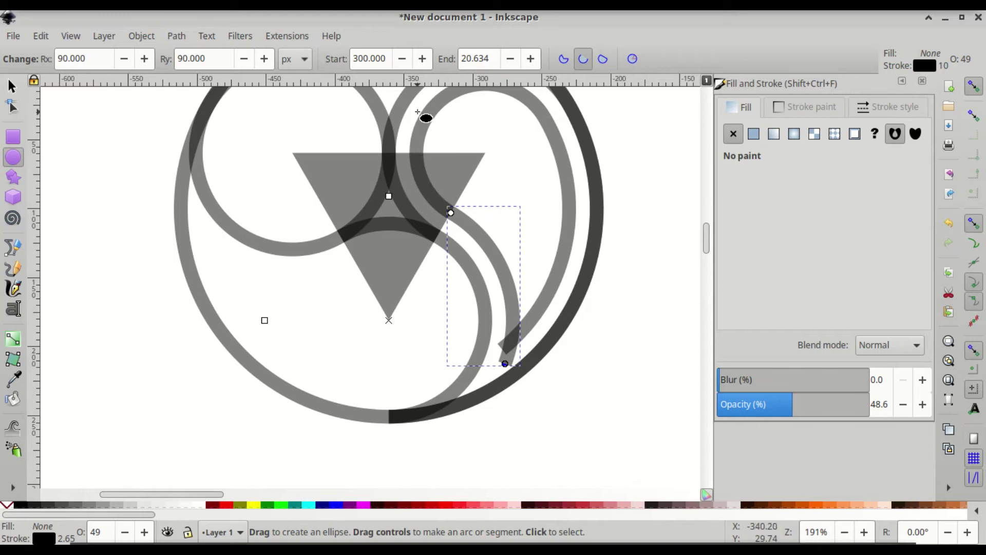
{"action": "left_click", "coordinate": [558, 157]}
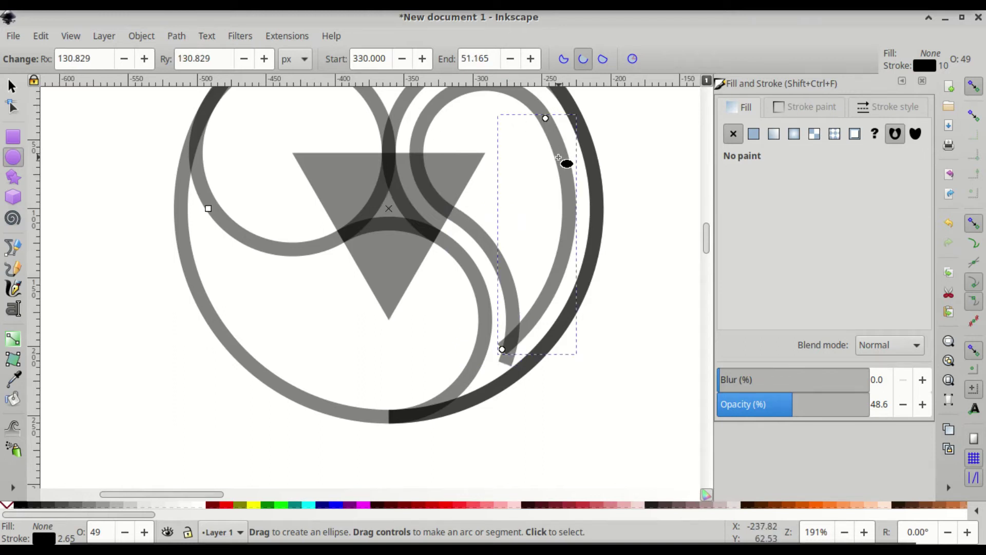
Step: Duplicate the inner right arc and shrink the copy's radii by 20 px
{"action": "key", "text": "ctrl"}
{"action": "key", "text": "ctrl+d"}
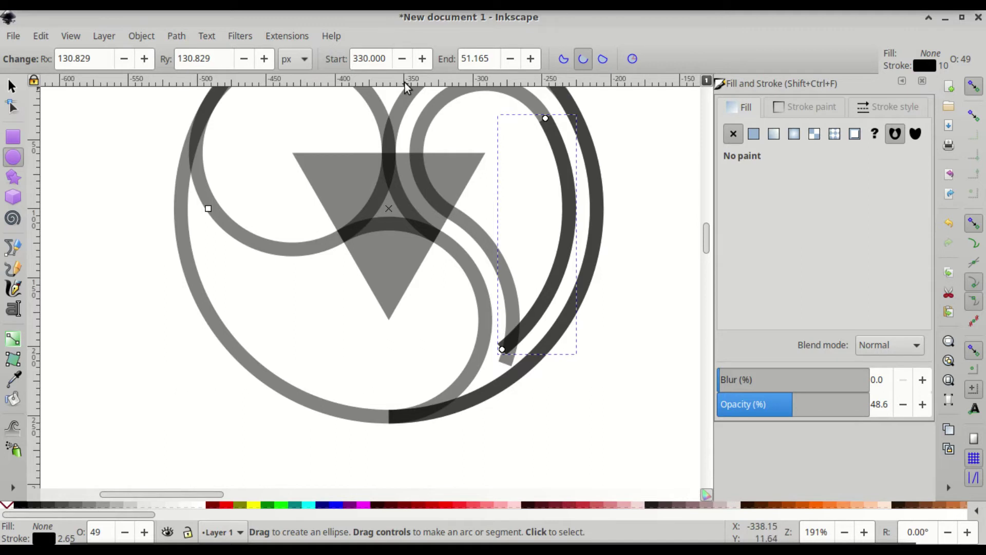
{"action": "left_click", "coordinate": [102, 57]}
{"action": "type", "text": "-20"}
{"action": "left_click", "coordinate": [217, 57]}
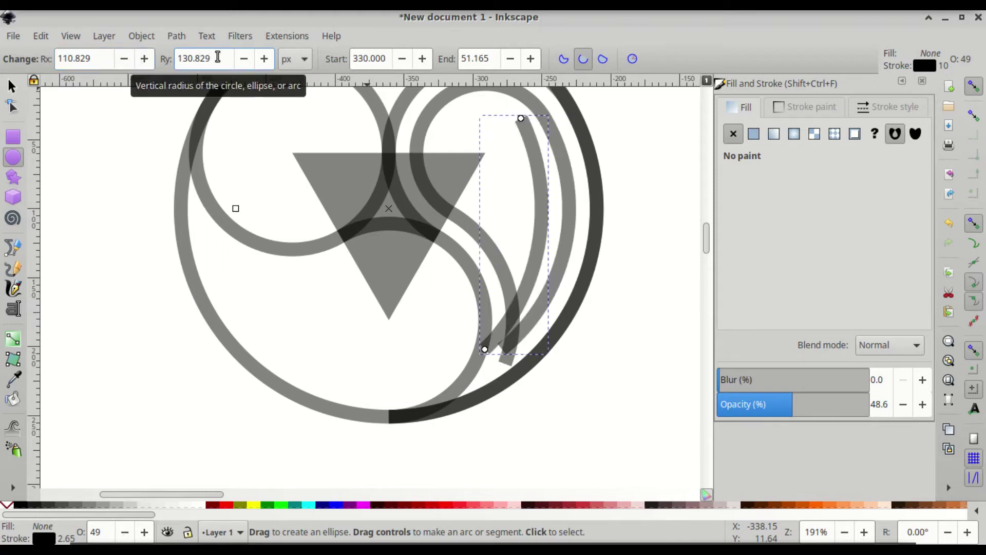
{"action": "type", "text": "-"}
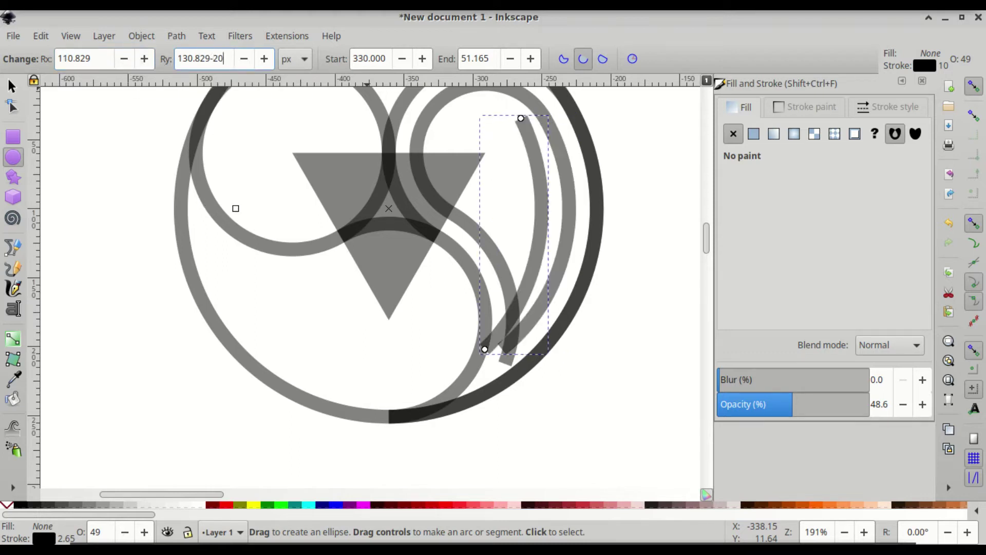
{"action": "type", "text": "20"}
{"action": "key", "text": "Return"}
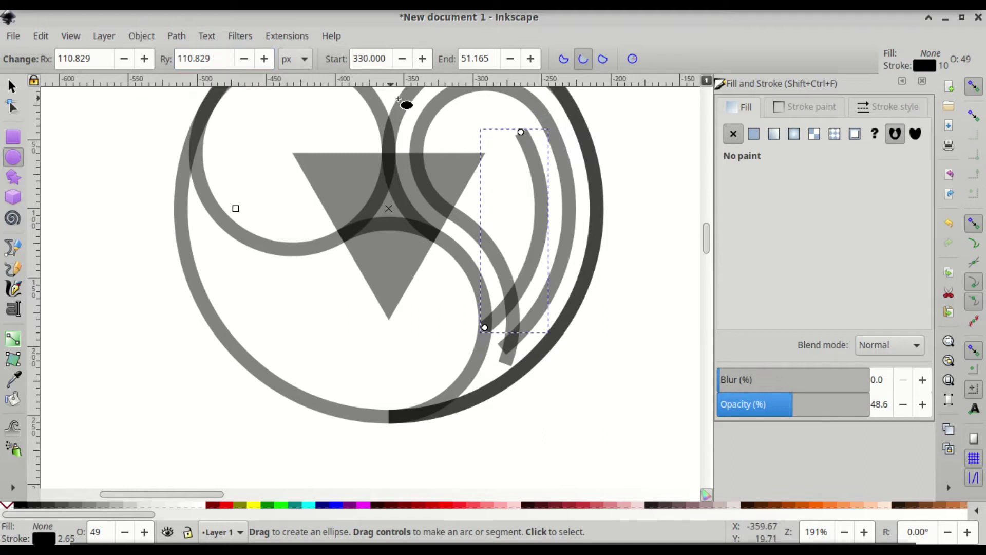
Step: Duplicate the small upper swirl arc and set the copy's radii to 30 px
{"action": "left_click", "coordinate": [437, 110]}
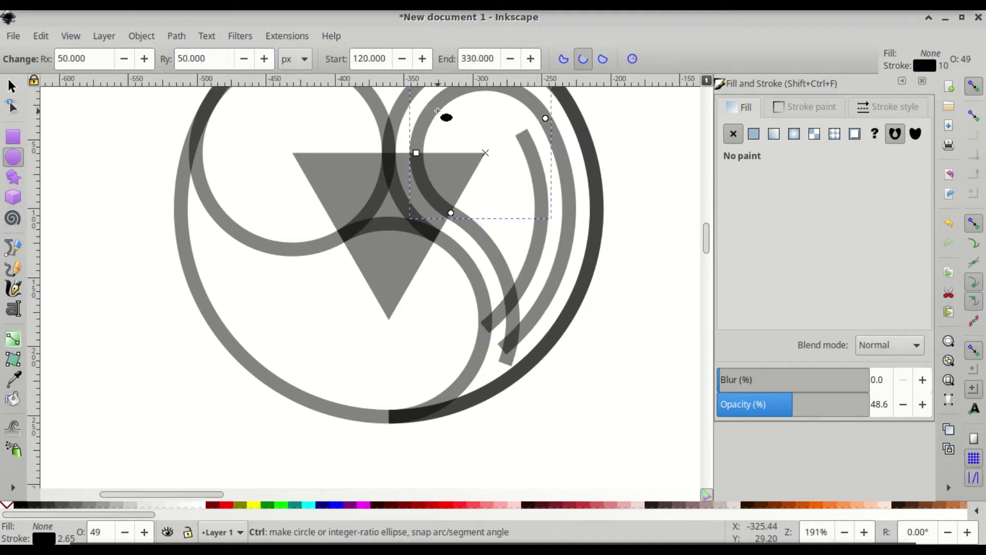
{"action": "key", "text": "ctrl+d"}
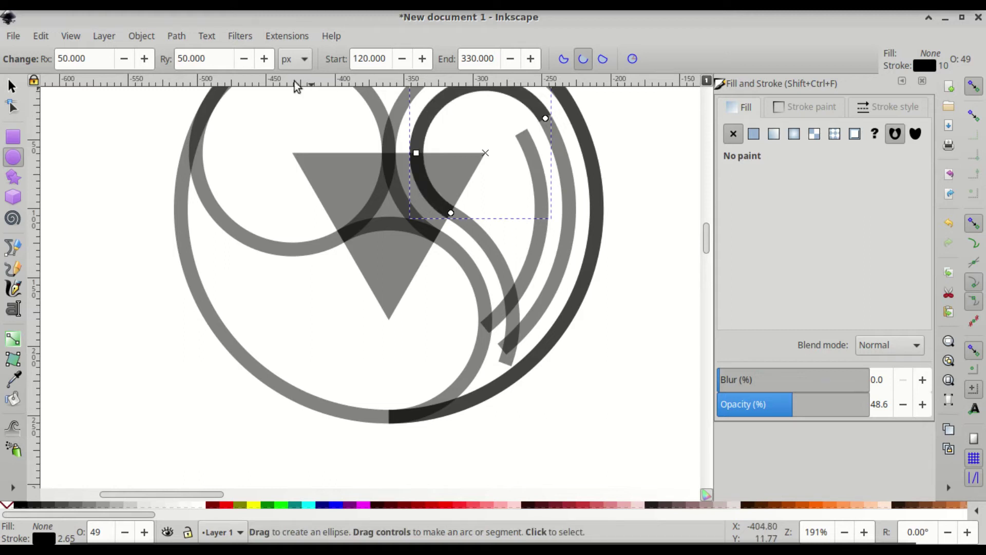
{"action": "triple_click", "coordinate": [109, 50]}
{"action": "type", "text": "30"}
{"action": "key", "text": "Tab"}
{"action": "type", "text": "30"}
{"action": "key", "text": "Return"}
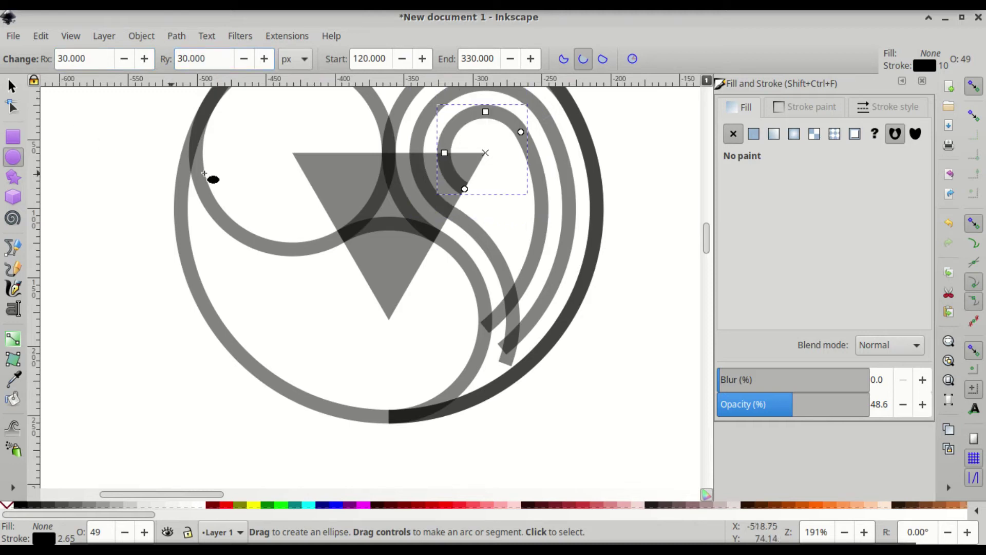
Step: Duplicate the 90 px lower arc and enlarge the copy to a 110 px radius
{"action": "left_click", "coordinate": [456, 214]}
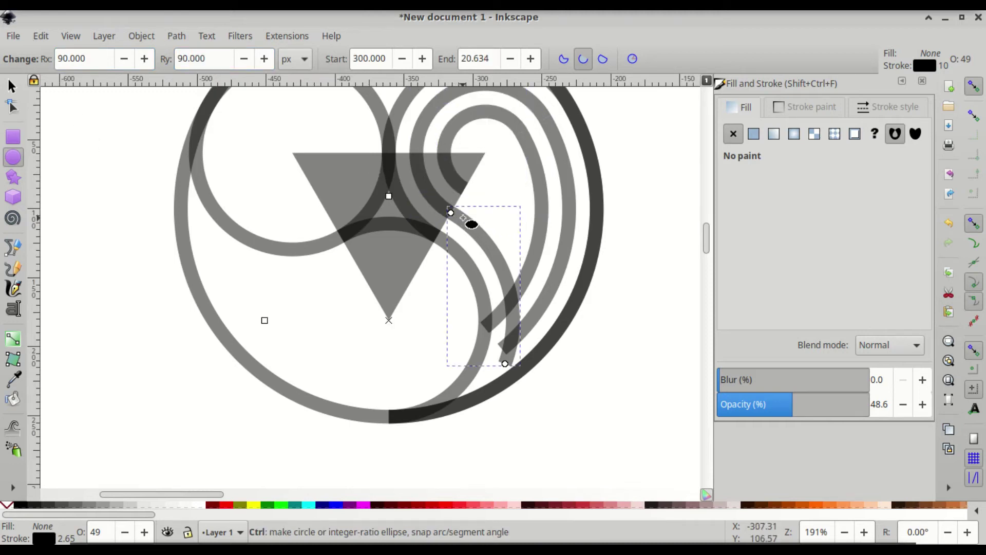
{"action": "key", "text": "ctrl+d"}
{"action": "left_click_drag", "start_coordinate": [91, 57], "coordinate": [43, 50]}
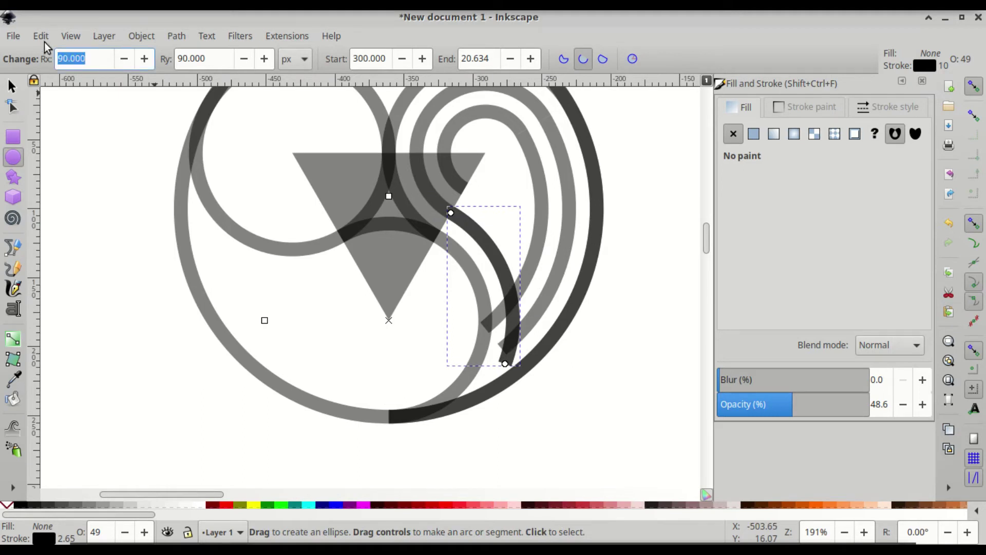
{"action": "type", "text": "110"}
{"action": "key", "text": "Tab"}
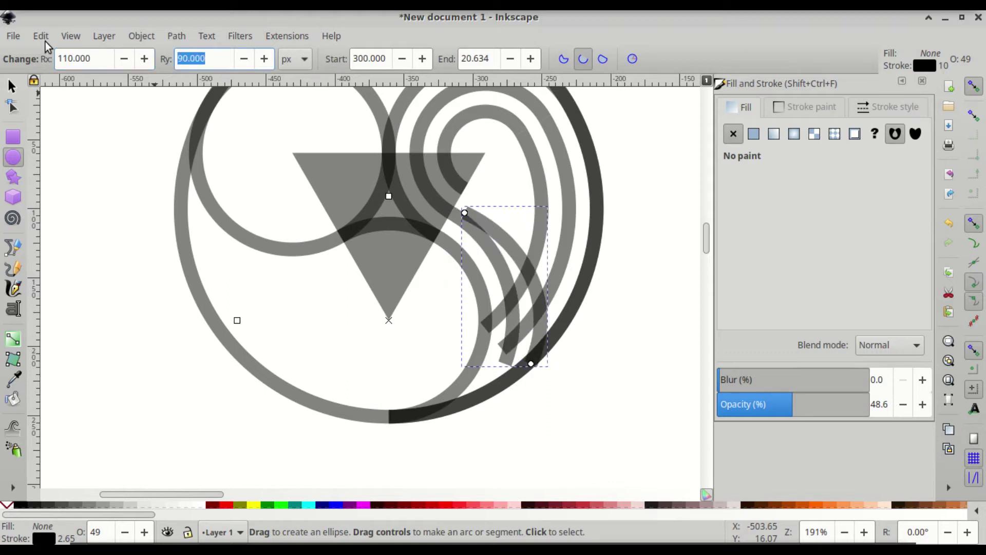
{"action": "type", "text": "110"}
{"action": "key", "text": "Return"}
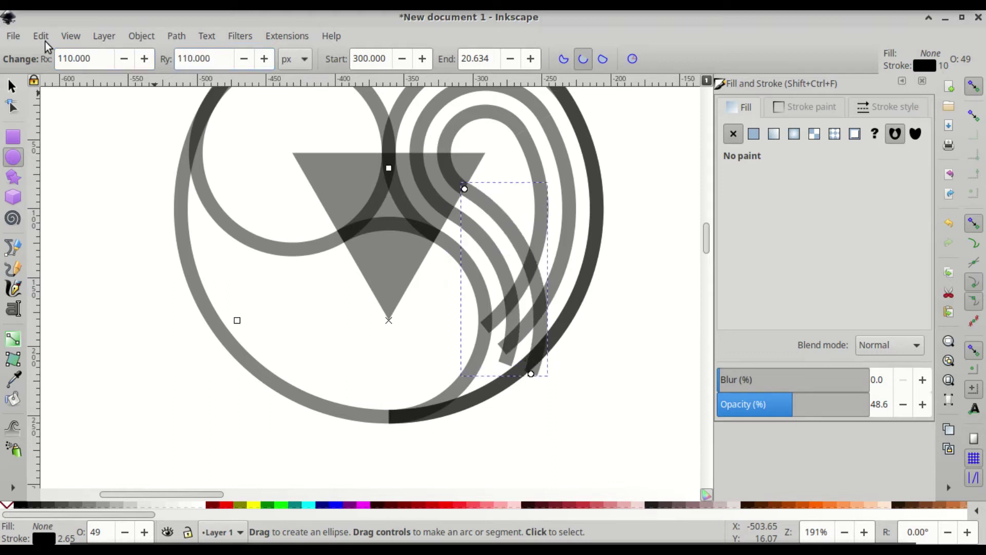
Step: Duplicate the small upper arc and give the copy a 10 px Rx and Ry
{"action": "left_click", "coordinate": [458, 122]}
{"action": "key", "text": "ctrl+d"}
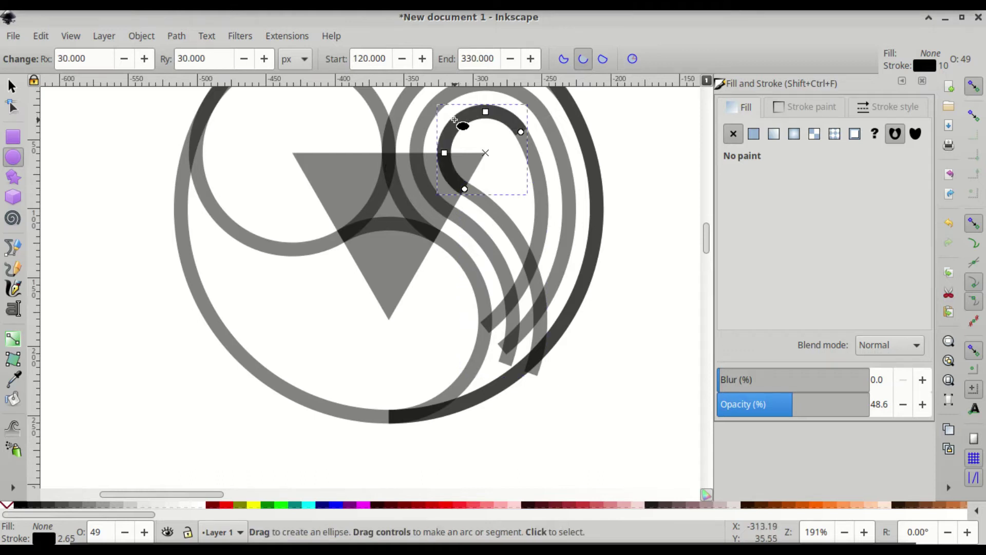
{"action": "left_click_drag", "start_coordinate": [93, 57], "coordinate": [60, 57]}
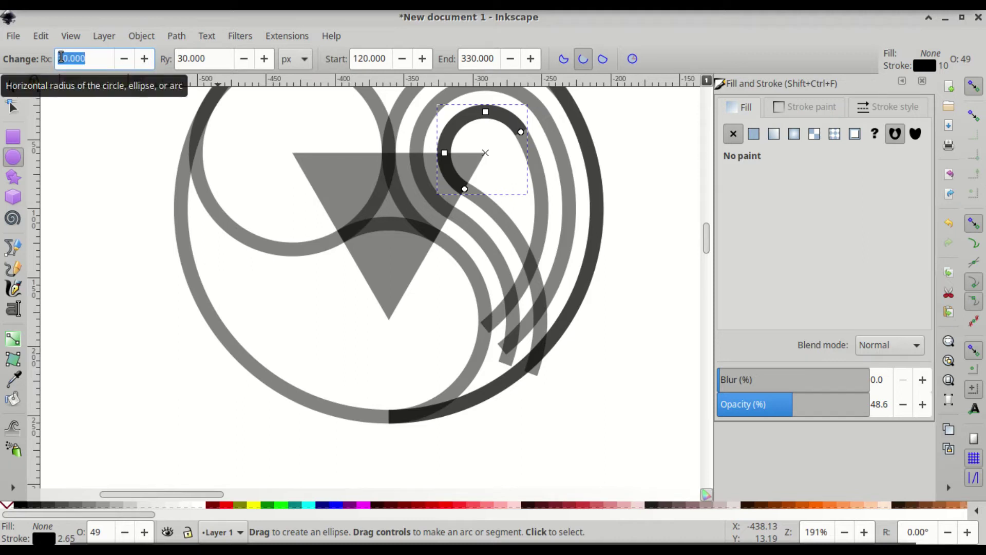
{"action": "type", "text": "10"}
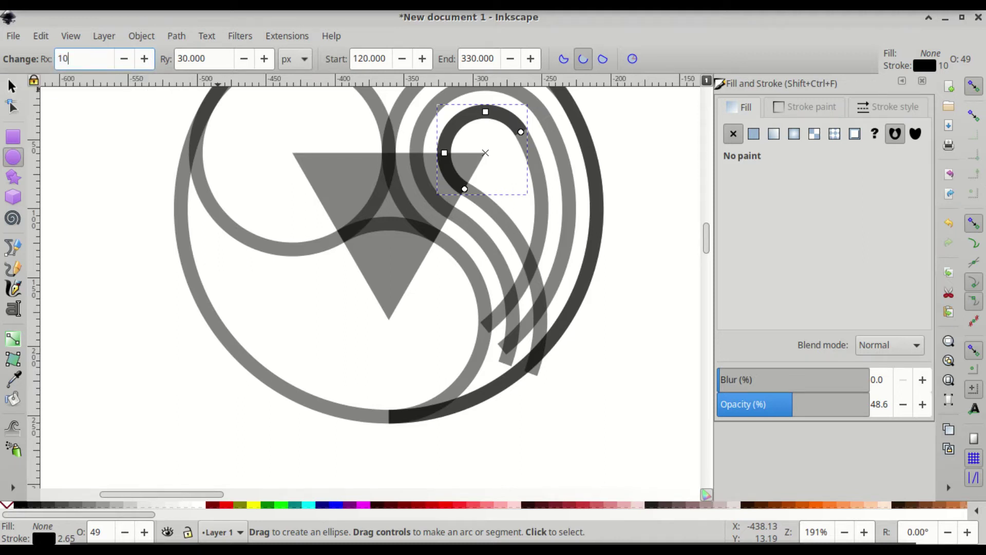
{"action": "key", "text": "Return"}
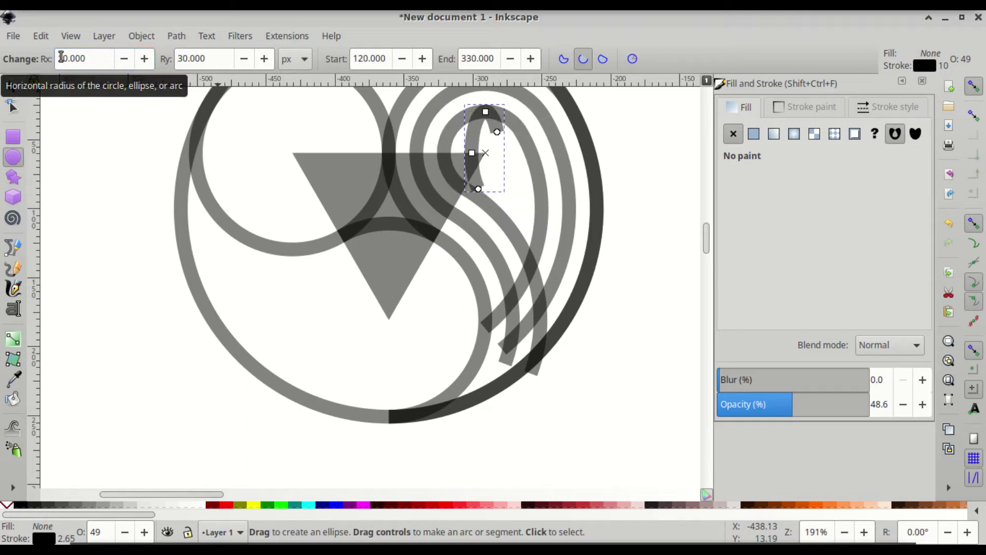
{"action": "left_click", "coordinate": [224, 61]}
{"action": "type", "text": "10"}
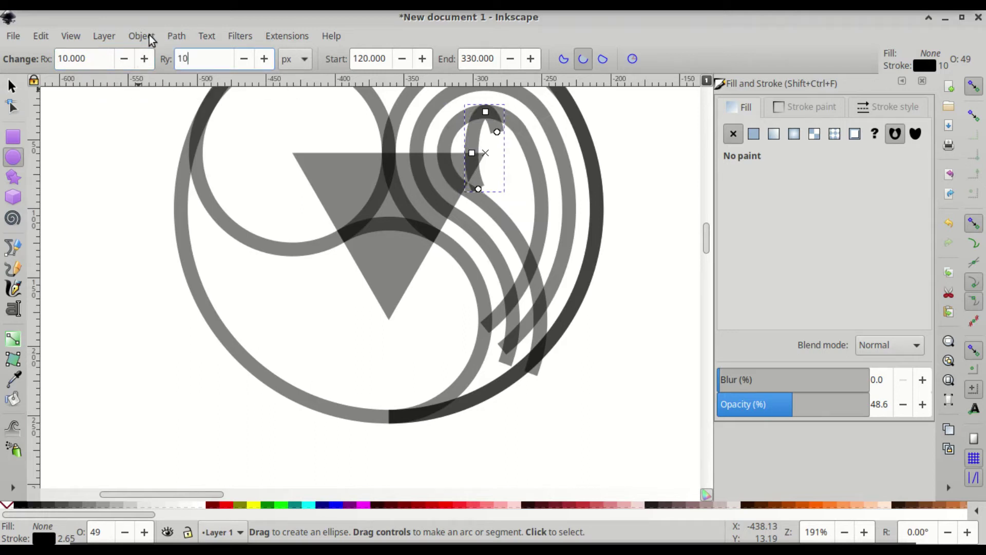
{"action": "key", "text": "Return"}
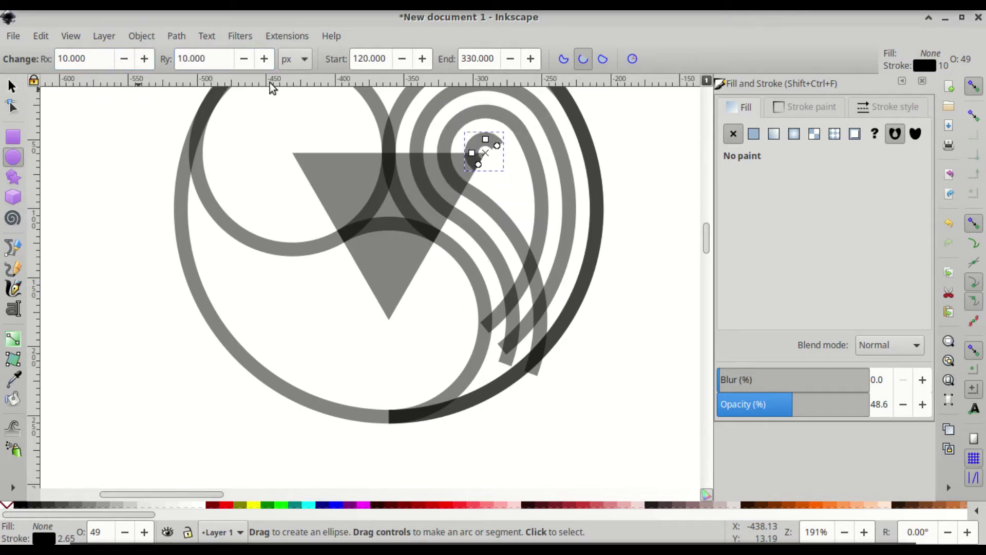
Step: Resize the 110.829 px arc to 90.829 px horizontal and vertical radius
{"action": "left_click", "coordinate": [527, 158]}
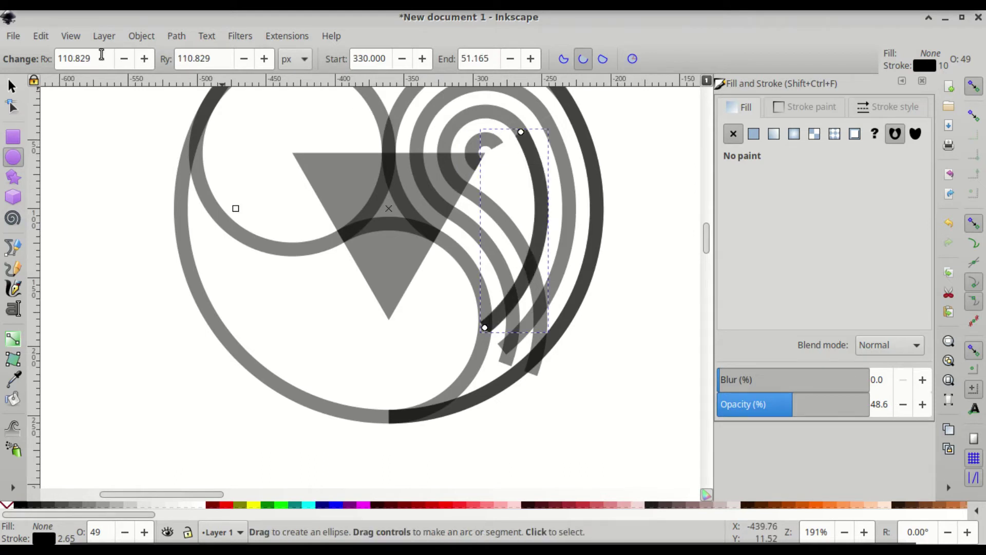
{"action": "left_click_drag", "start_coordinate": [101, 56], "coordinate": [35, 47]}
{"action": "type", "text": "90"}
{"action": "key", "text": "Tab"}
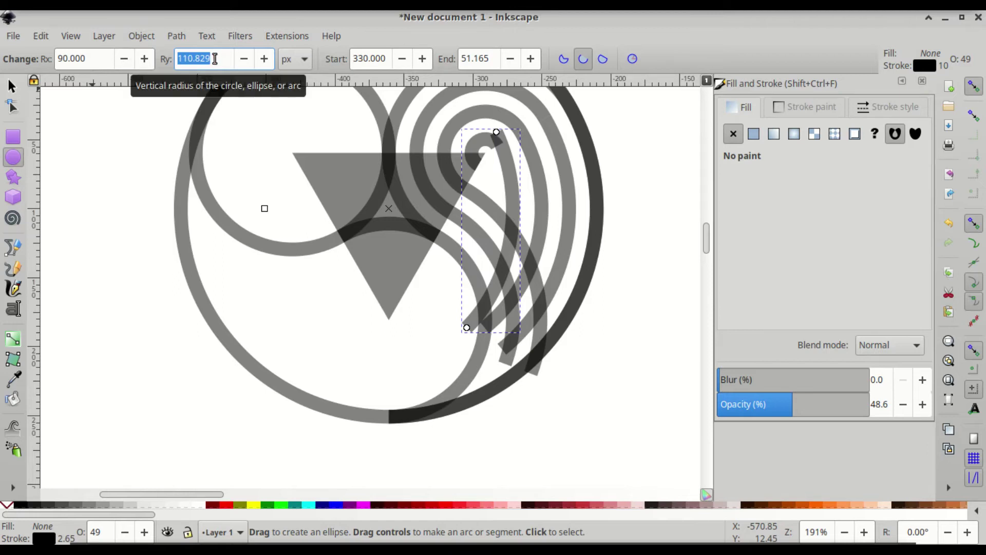
{"action": "left_click_drag", "start_coordinate": [215, 58], "coordinate": [201, 61]}
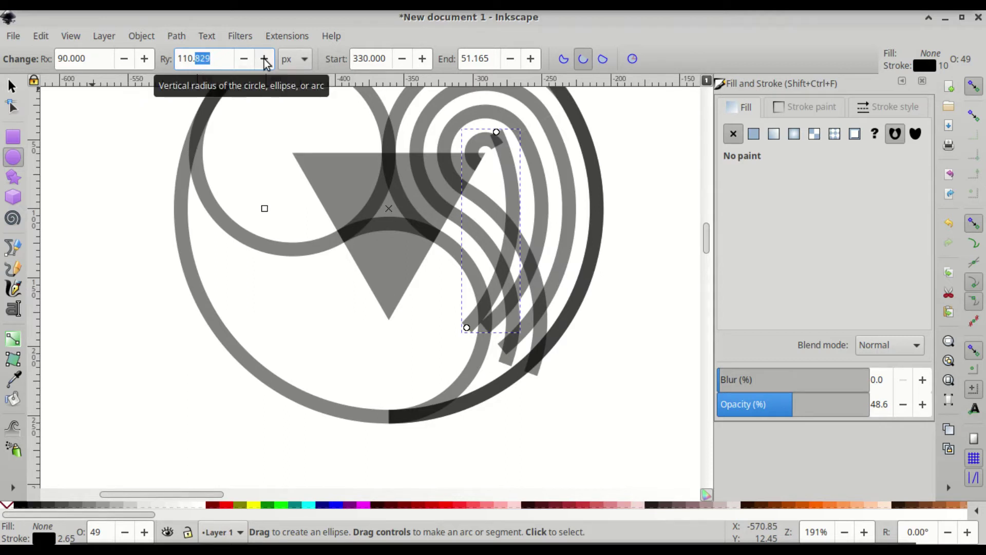
{"action": "left_click", "coordinate": [92, 56]}
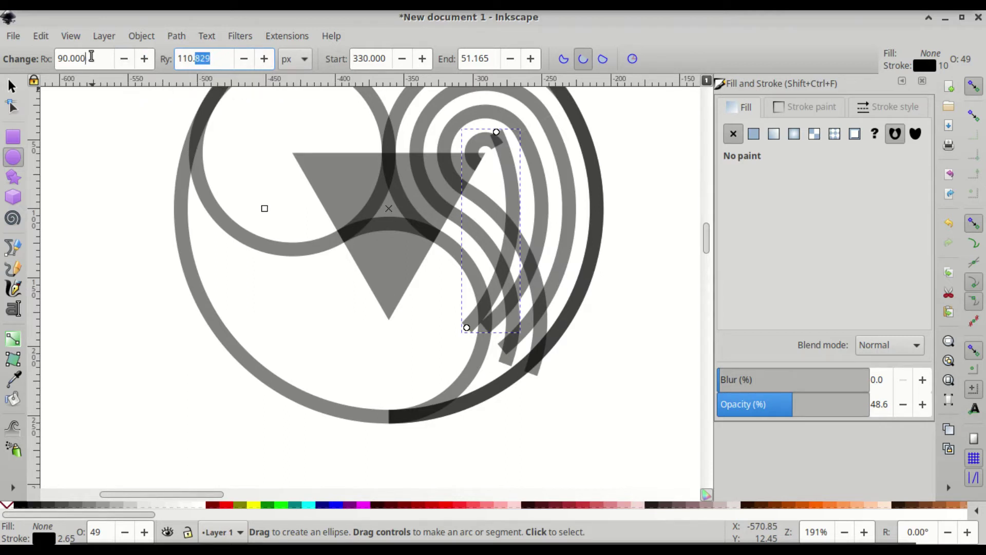
{"action": "left_click_drag", "start_coordinate": [91, 56], "coordinate": [70, 58]}
{"action": "type", "text": "829"}
{"action": "left_click_drag", "start_coordinate": [190, 58], "coordinate": [179, 58]}
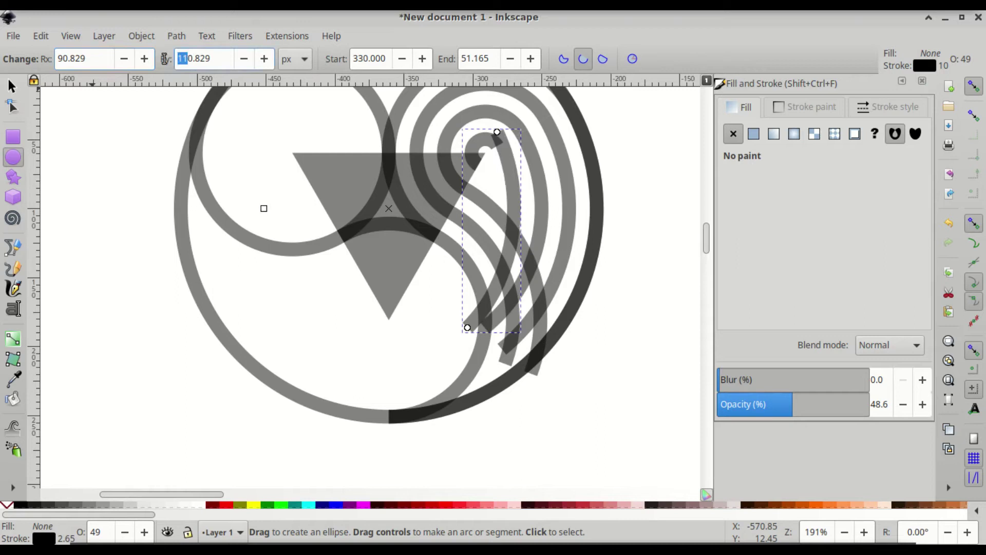
{"action": "type", "text": "90"}
{"action": "key", "text": "BackSpace"}
{"action": "key", "text": "Return"}
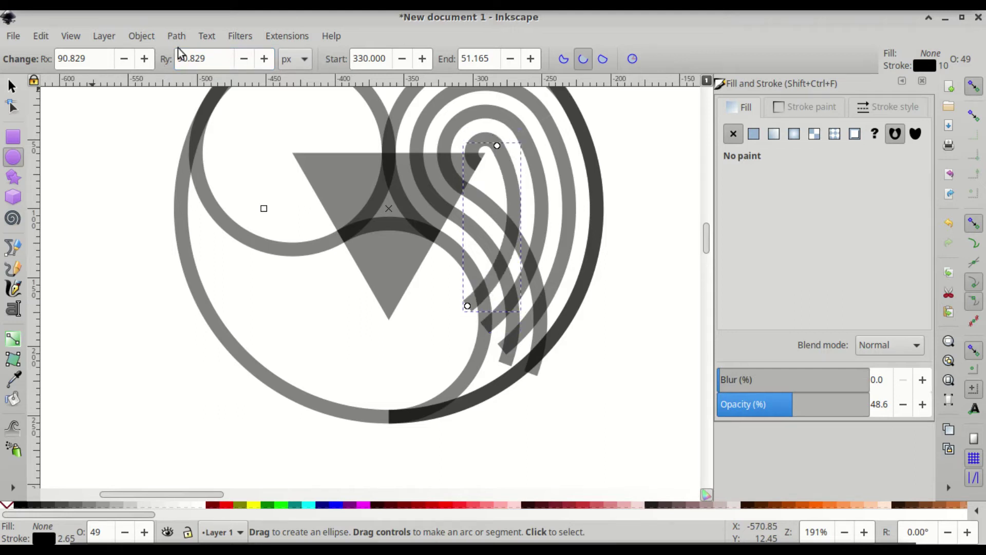
Step: Duplicate the 110 px arc and set the copy's Rx and Ry to 130 px
{"action": "left_click", "coordinate": [471, 200]}
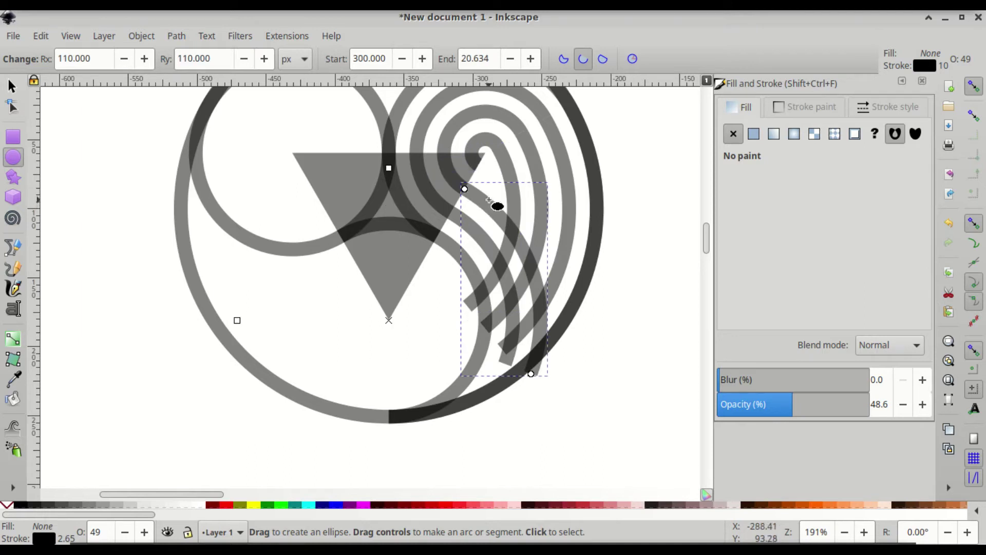
{"action": "key", "text": "ctrl"}
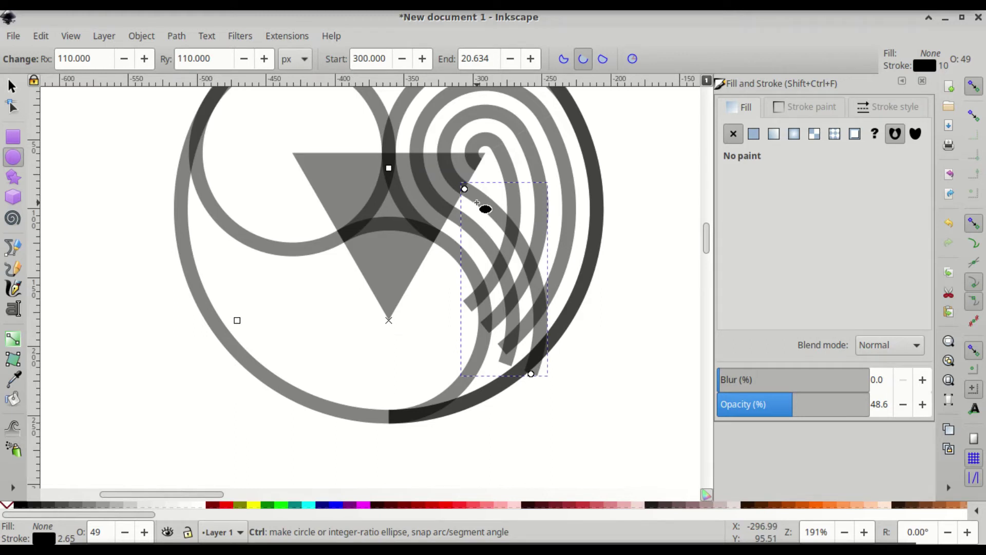
{"action": "key", "text": "ctrl+d"}
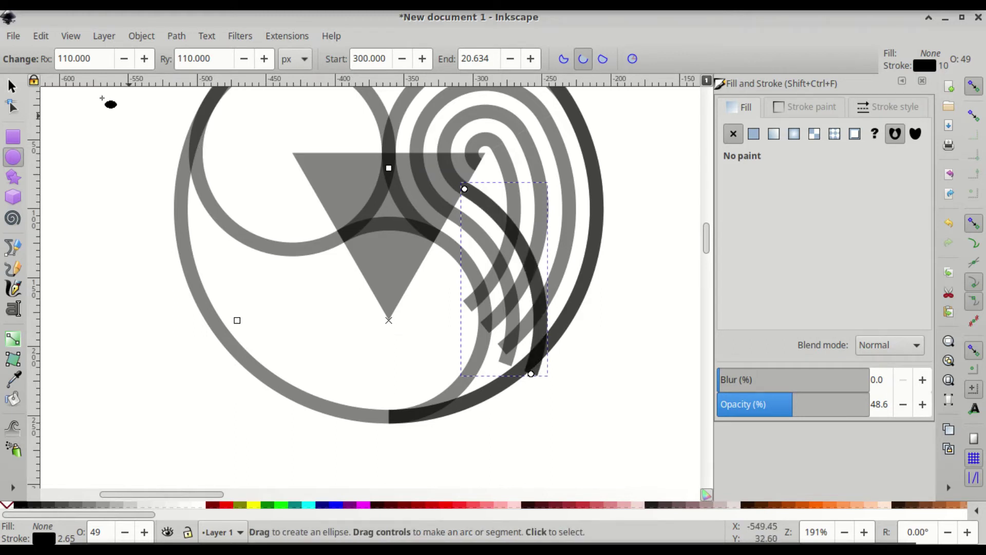
{"action": "left_click_drag", "start_coordinate": [101, 58], "coordinate": [6, 58]}
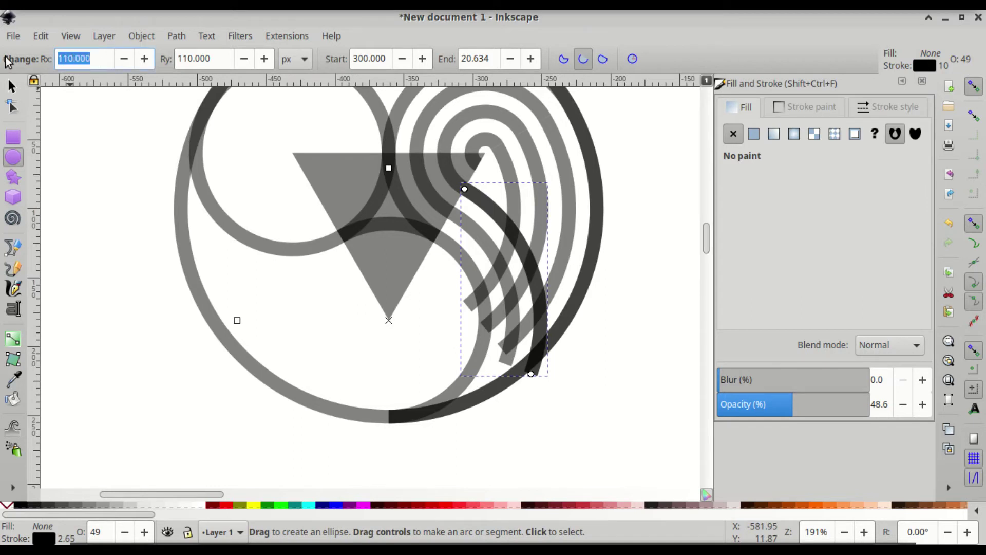
{"action": "type", "text": "130"}
{"action": "key", "text": "Tab"}
{"action": "type", "text": "1"}
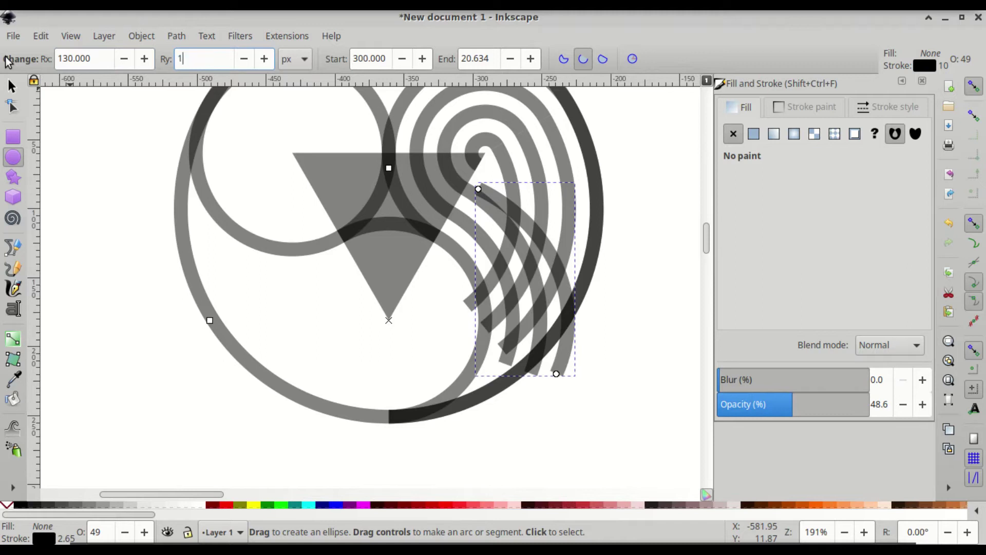
{"action": "type", "text": "30"}
{"action": "key", "text": "Return"}
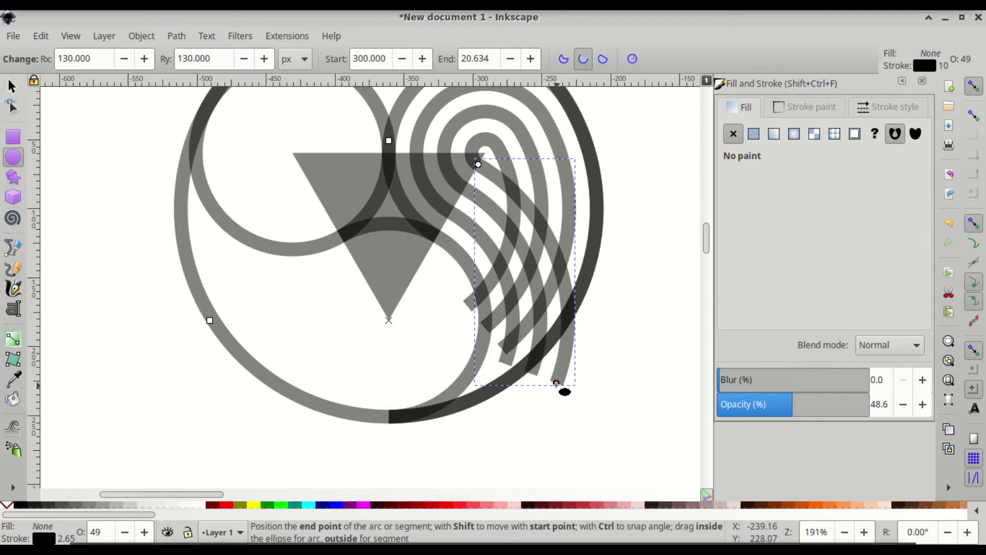
Step: Shorten several swirl arcs by pulling their end handles upward along the circle
{"action": "left_click_drag", "start_coordinate": [556, 383], "coordinate": [529, 208]}
{"action": "left_click", "coordinate": [471, 302]}
{"action": "left_click_drag", "start_coordinate": [467, 306], "coordinate": [515, 217]}
{"action": "left_click", "coordinate": [532, 370]}
{"action": "left_click_drag", "start_coordinate": [532, 371], "coordinate": [537, 285]}
{"action": "key", "text": "ctrl+z"}
{"action": "left_click_drag", "start_coordinate": [493, 328], "coordinate": [527, 286]}
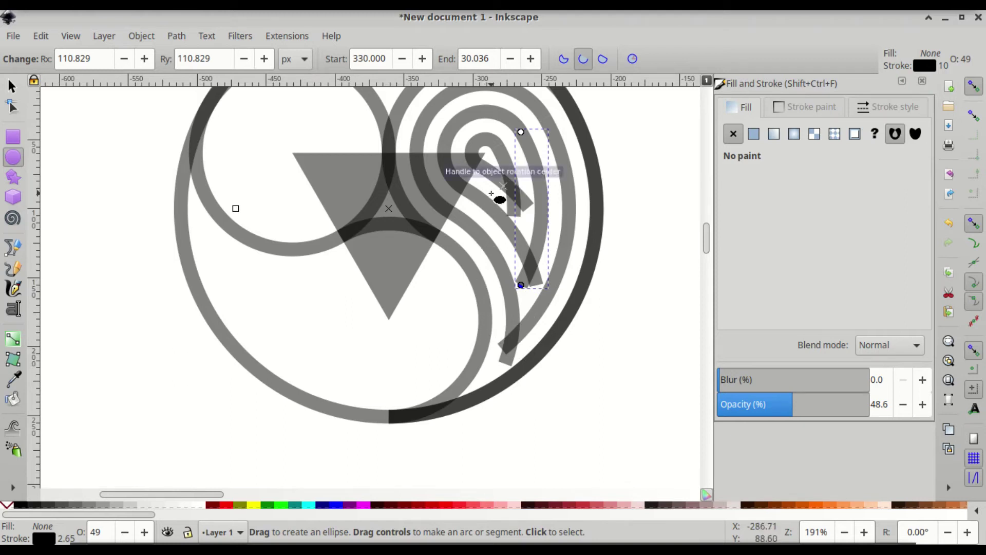
Step: Zoom in and select the two overlapping arcs beside the hook
{"action": "scroll", "coordinate": [491, 194], "scroll_direction": "up", "scroll_amount": 3}
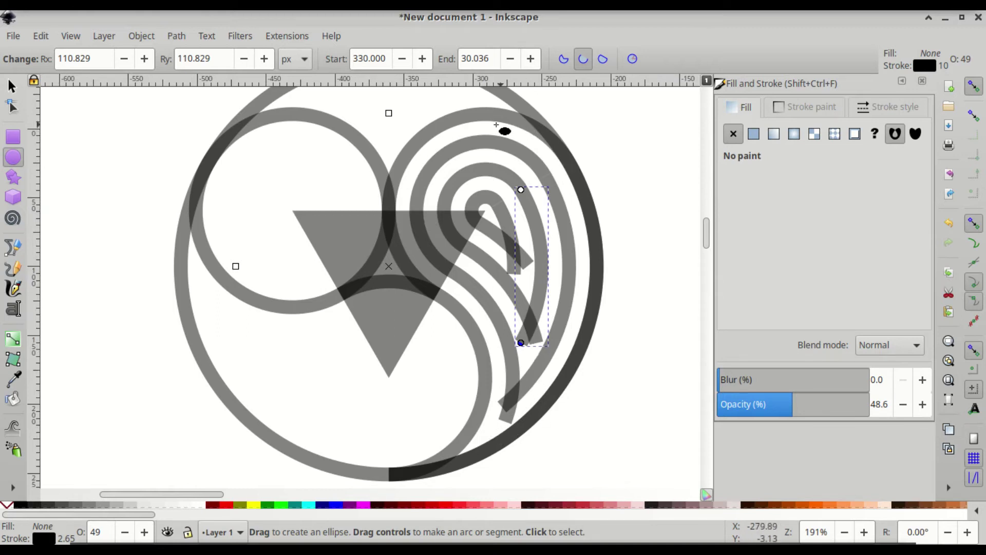
{"action": "key", "text": "ctrl"}
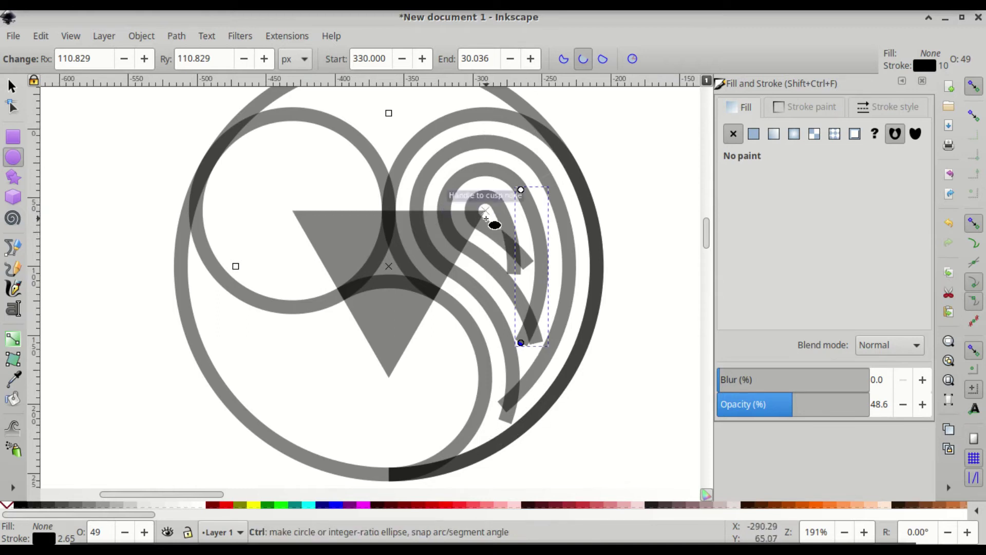
{"action": "scroll", "coordinate": [486, 218], "scroll_direction": "up", "scroll_amount": 3}
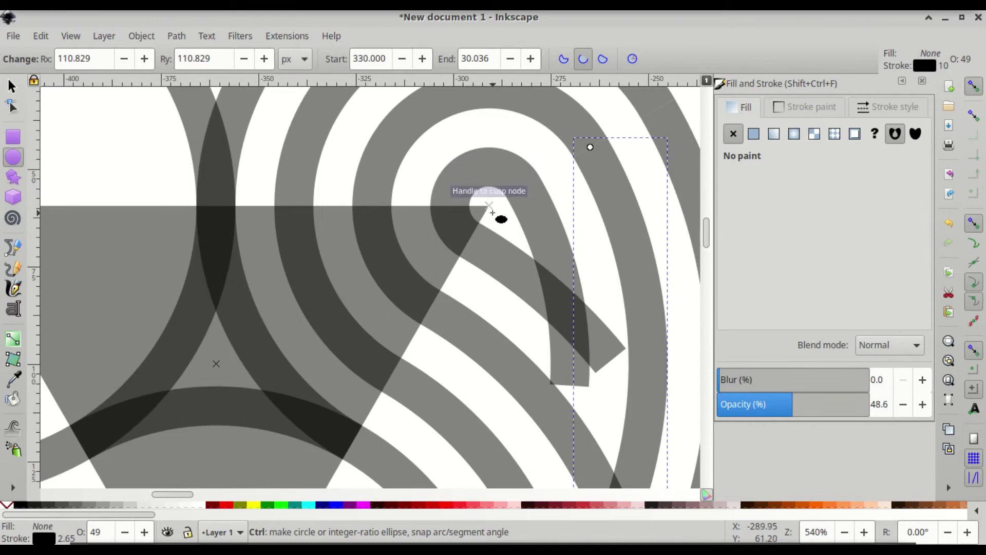
{"action": "scroll", "coordinate": [492, 211], "scroll_direction": "up", "scroll_amount": 1}
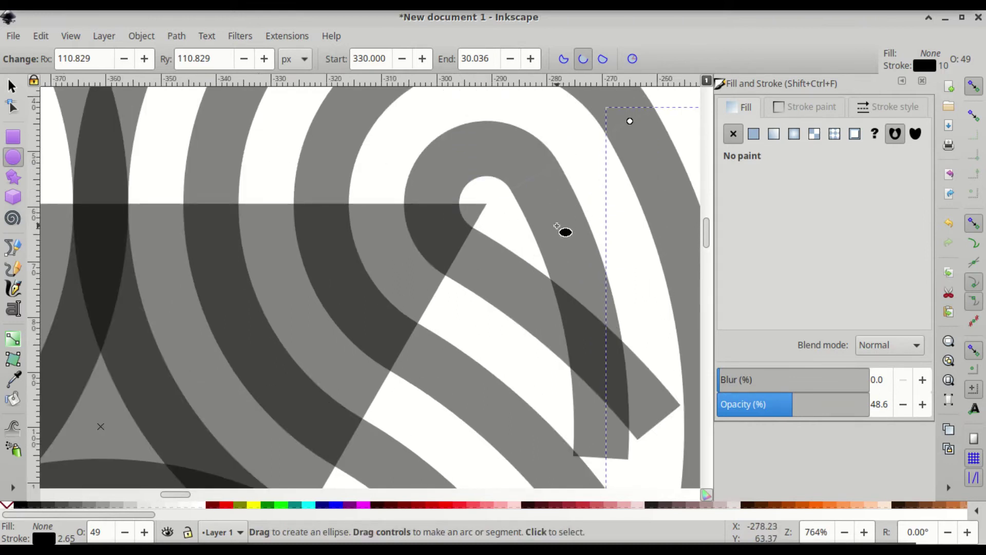
{"action": "left_click", "coordinate": [12, 88]}
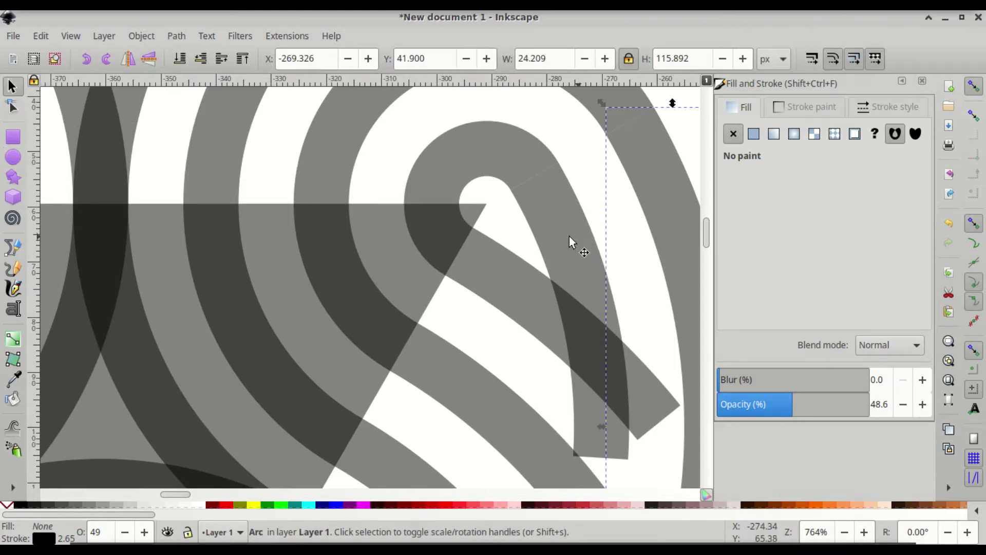
{"action": "left_click", "coordinate": [560, 222]}
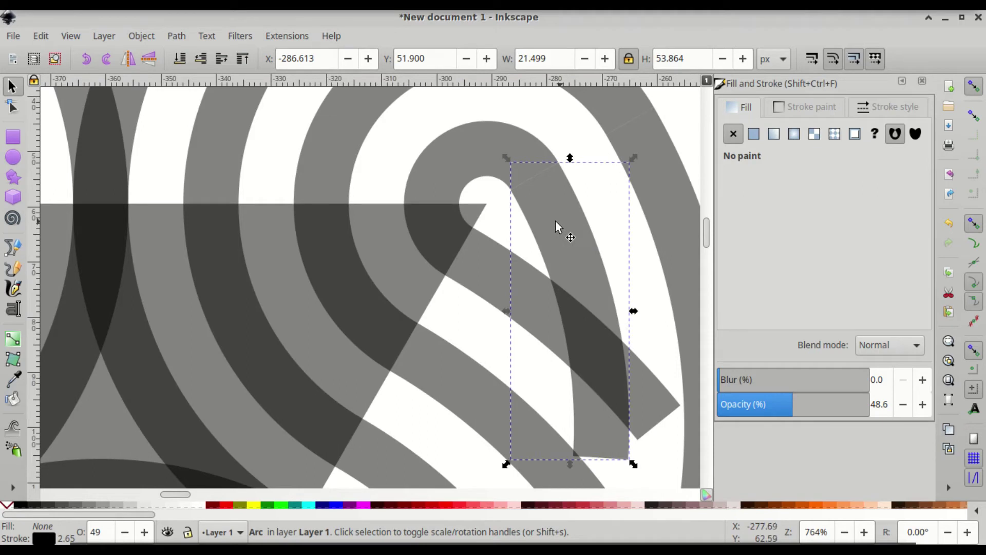
{"action": "left_click", "coordinate": [489, 284], "text": "shift"}
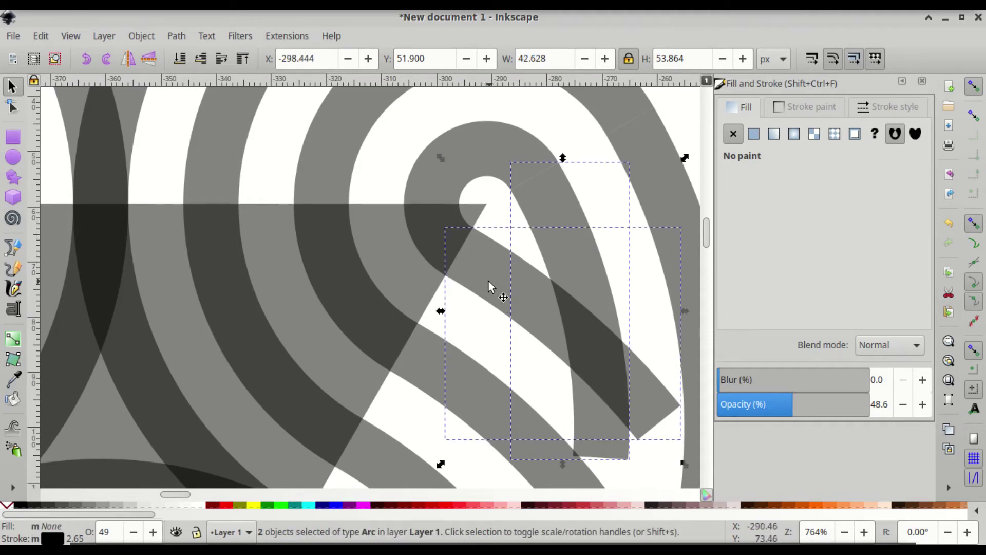
Step: Convert both arc strokes to filled paths with Stroke to Path and duplicate them
{"action": "left_click", "coordinate": [176, 36]}
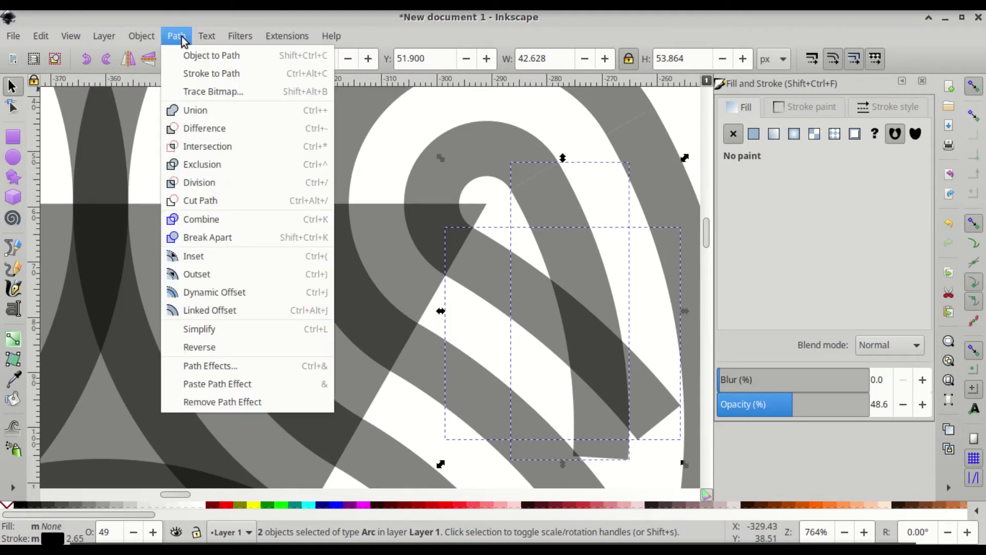
{"action": "left_click", "coordinate": [196, 76]}
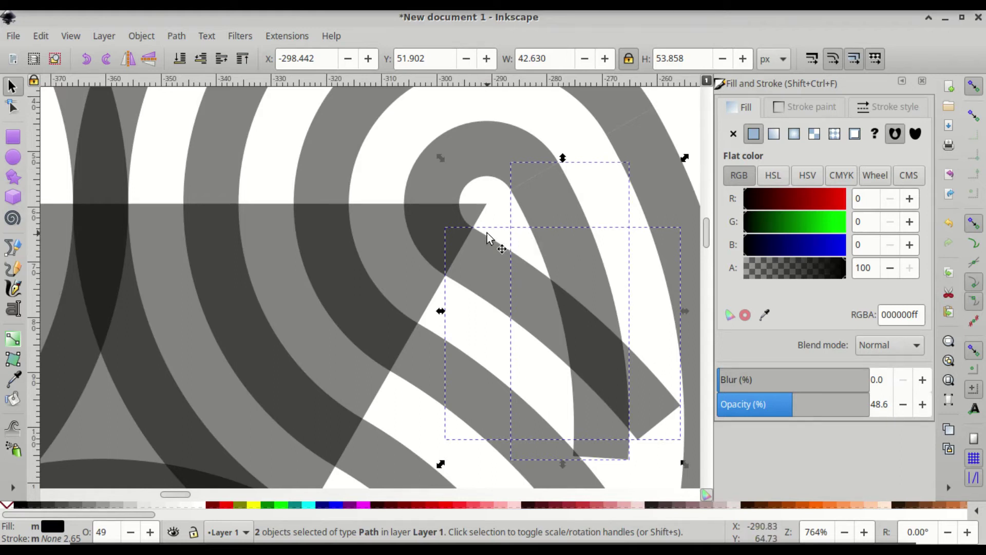
{"action": "key", "text": "ctrl"}
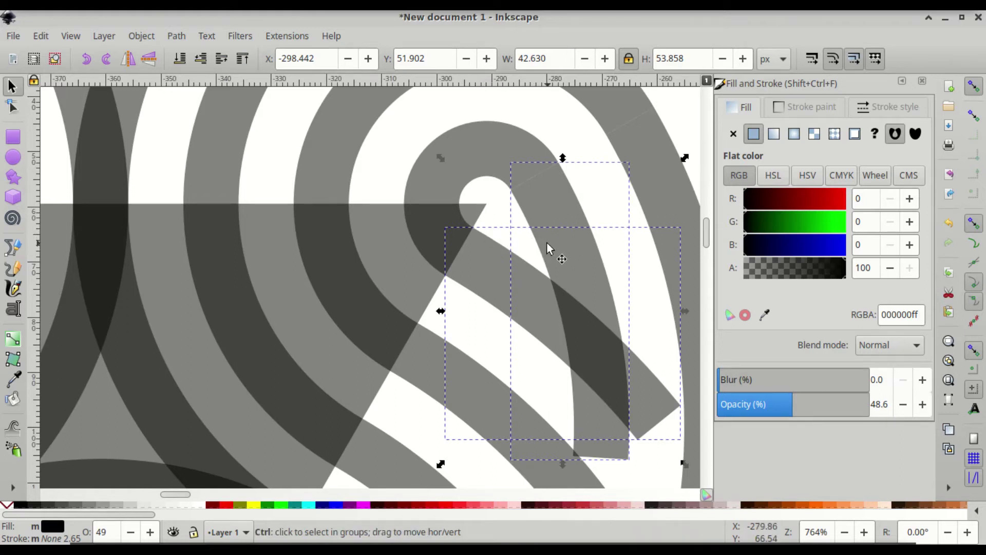
{"action": "key", "text": "ctrl+d"}
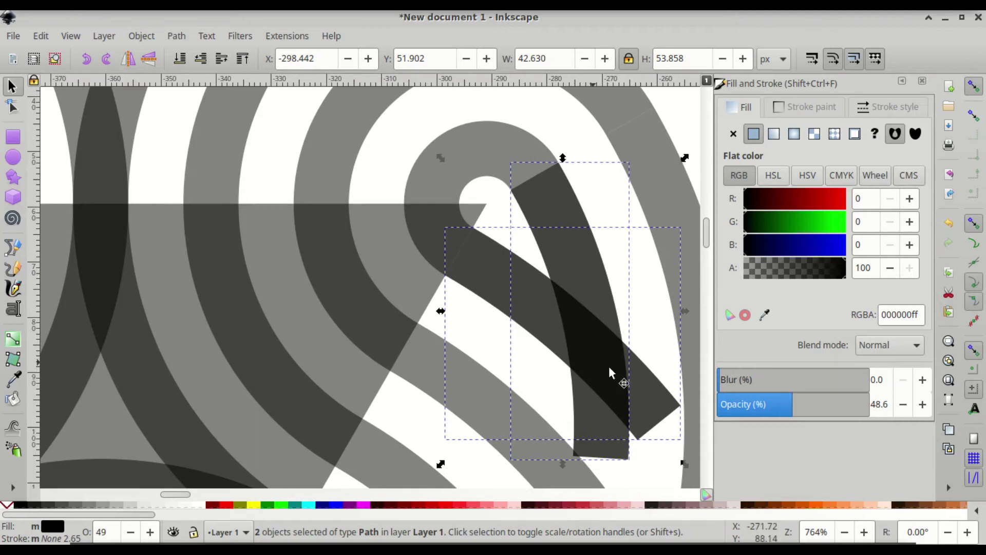
Step: Intersect the two hook arc copies to keep only their overlap, undoing a stray move
{"action": "left_click", "coordinate": [178, 37]}
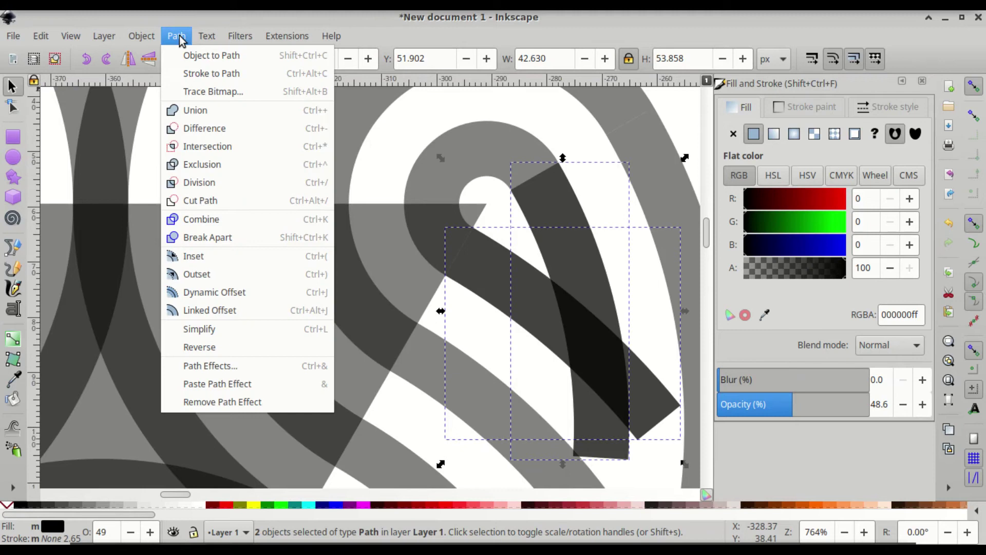
{"action": "left_click", "coordinate": [208, 147]}
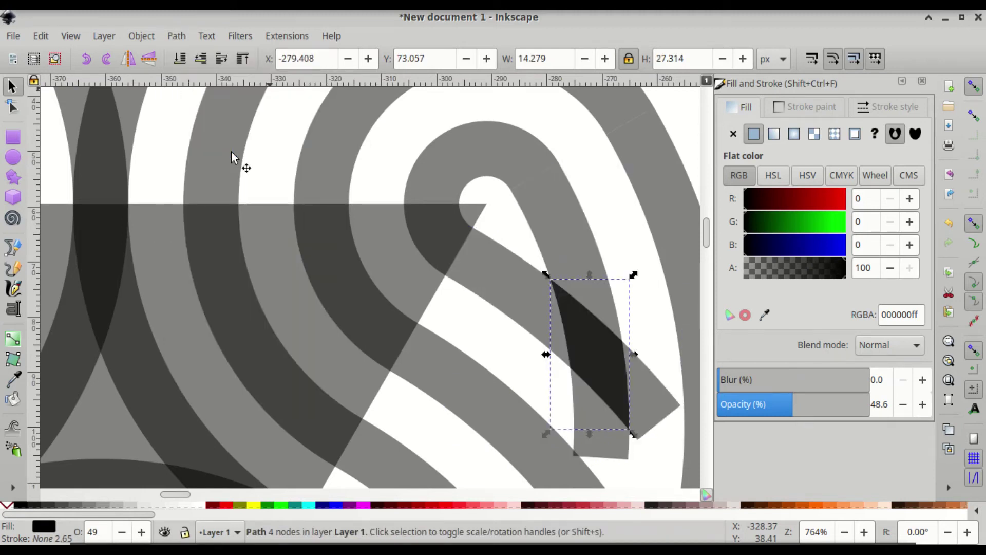
{"action": "mouse_move", "coordinate": [588, 337]}
{"action": "left_mouse_down"}
{"action": "mouse_move", "coordinate": [498, 339]}
{"action": "mouse_move", "coordinate": [483, 317]}
{"action": "mouse_move", "coordinate": [504, 332]}
{"action": "mouse_move", "coordinate": [569, 334]}
{"action": "left_mouse_up"}
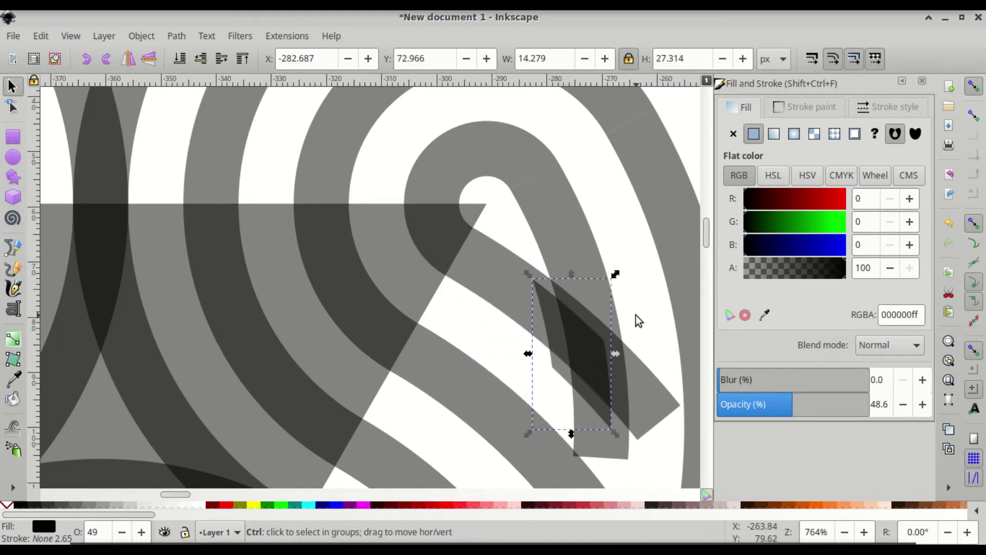
{"action": "key", "text": "ctrl+z"}
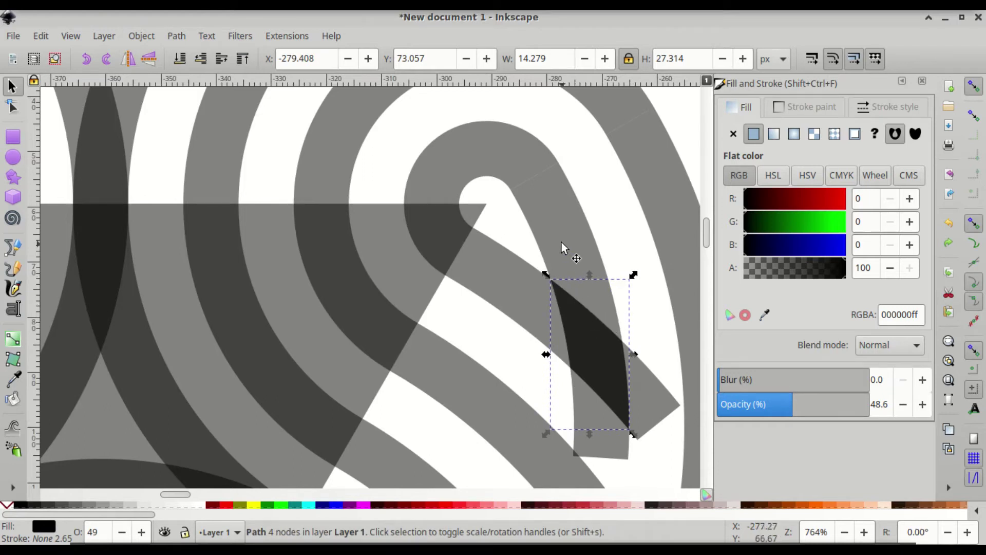
Step: Duplicate the vertical and diagonal hook arcs and select the vertical copy for node editing
{"action": "left_click", "coordinate": [559, 225]}
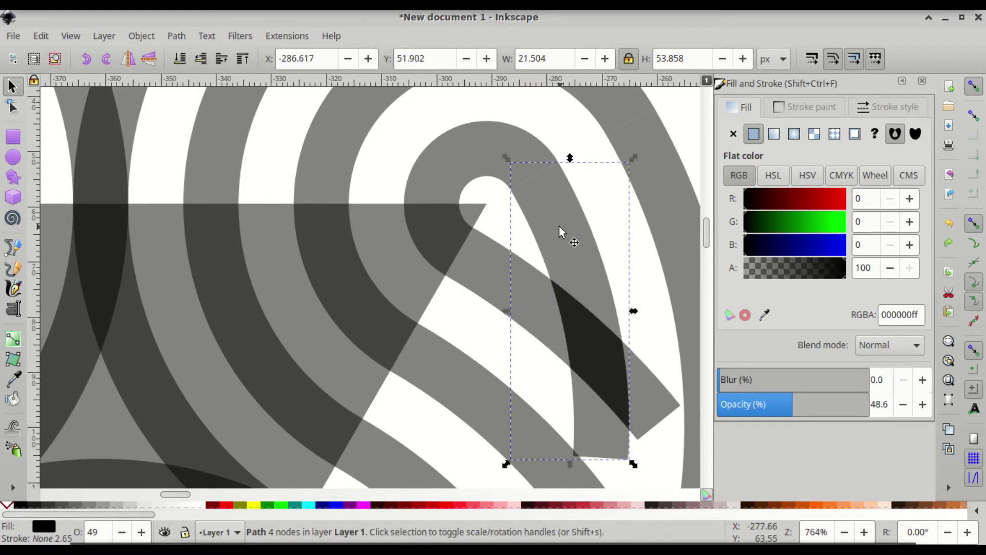
{"action": "key", "text": "shift"}
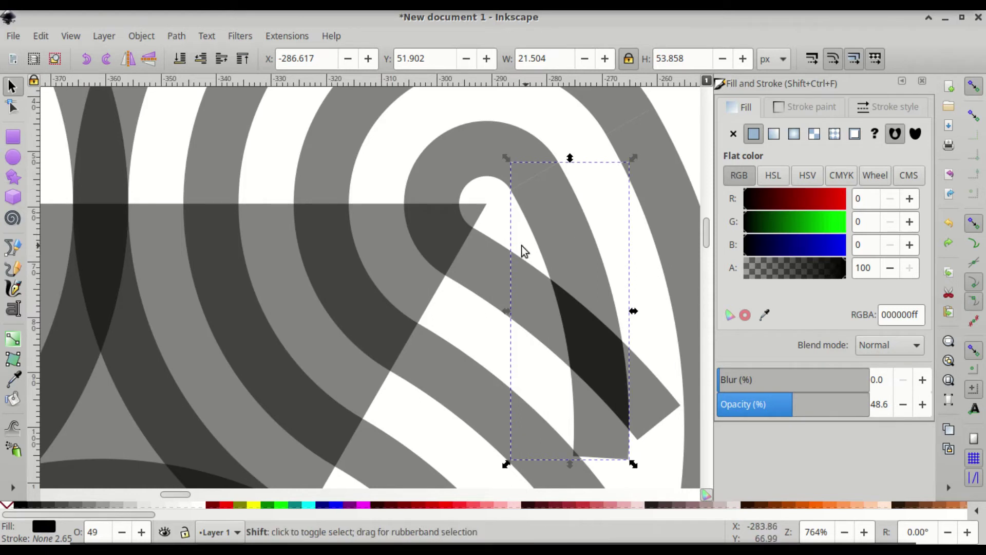
{"action": "left_click", "coordinate": [484, 272], "text": "shift"}
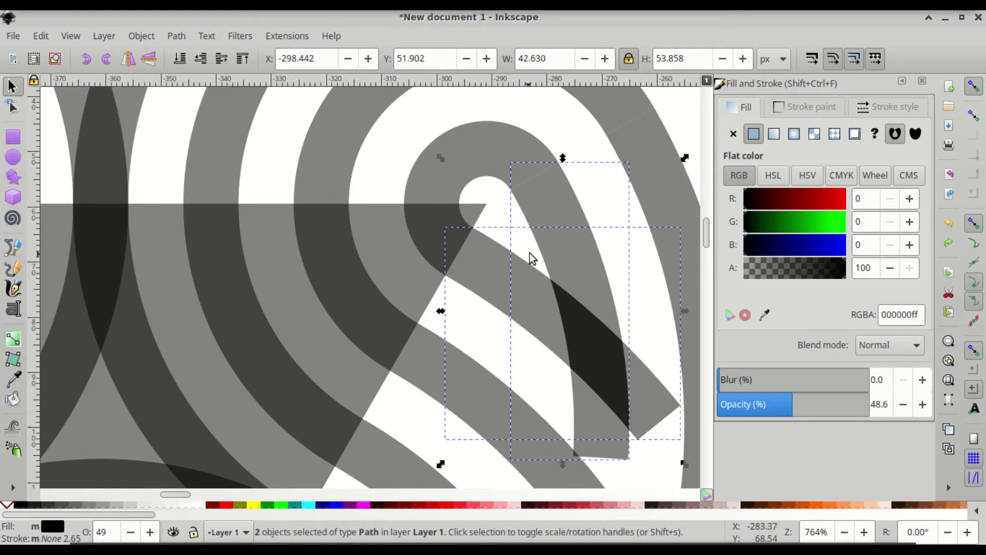
{"action": "key", "text": "ctrl"}
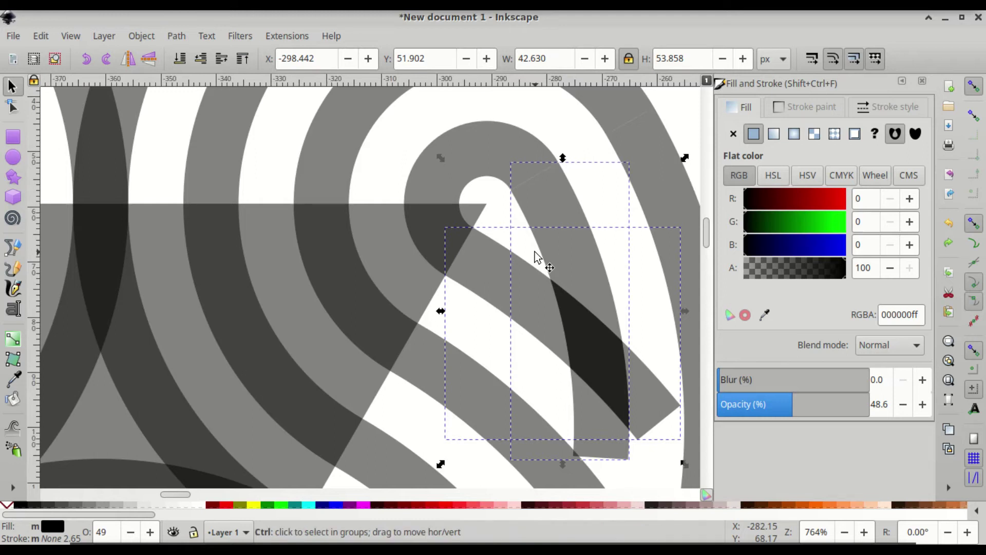
{"action": "key", "text": "ctrl+d"}
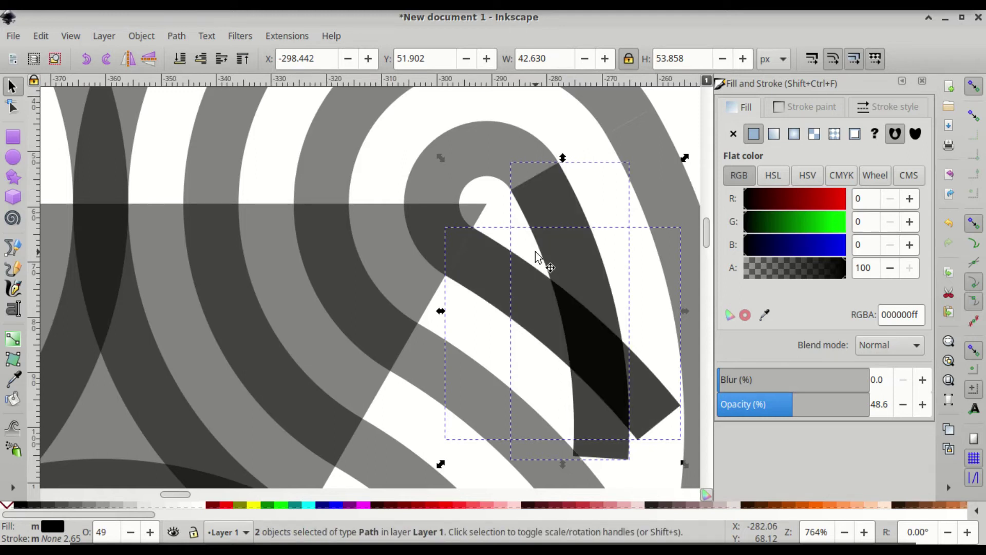
{"action": "key", "text": "ctrl"}
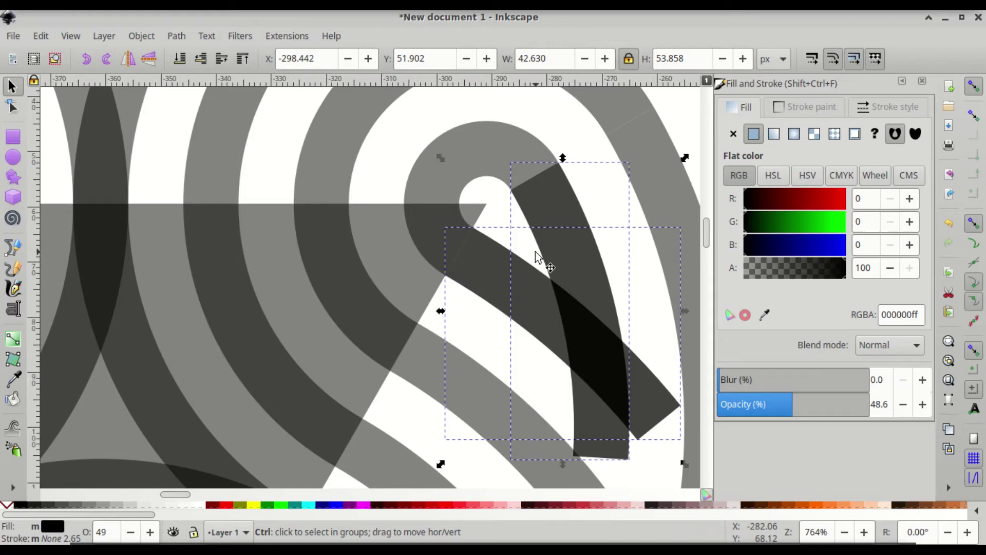
{"action": "left_click", "coordinate": [536, 255]}
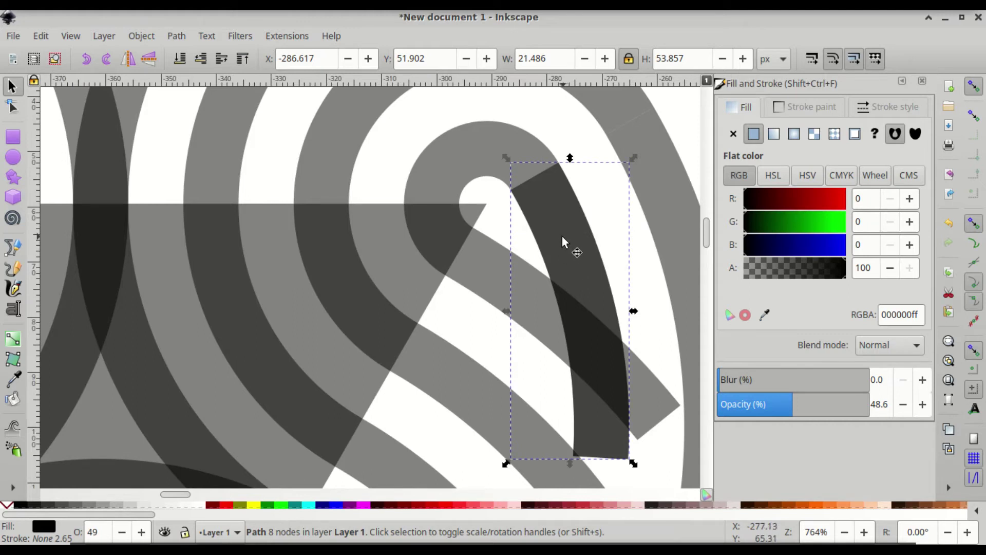
{"action": "left_click", "coordinate": [173, 38]}
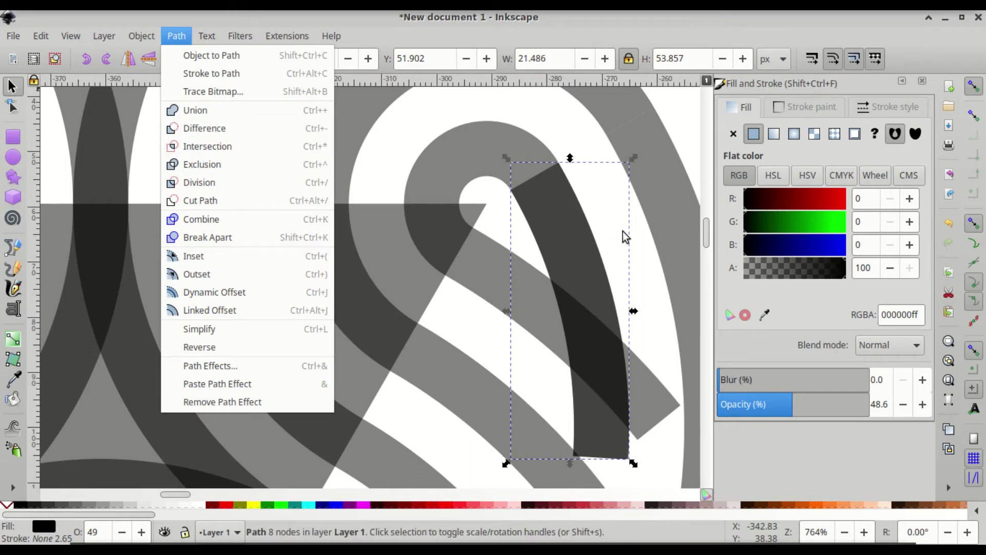
{"action": "left_click", "coordinate": [600, 209]}
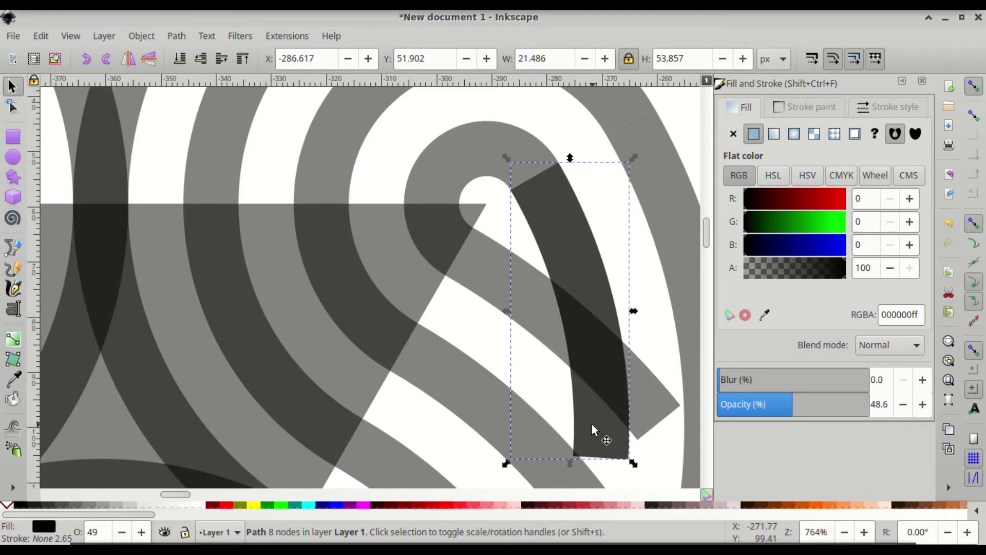
{"action": "key", "text": "n"}
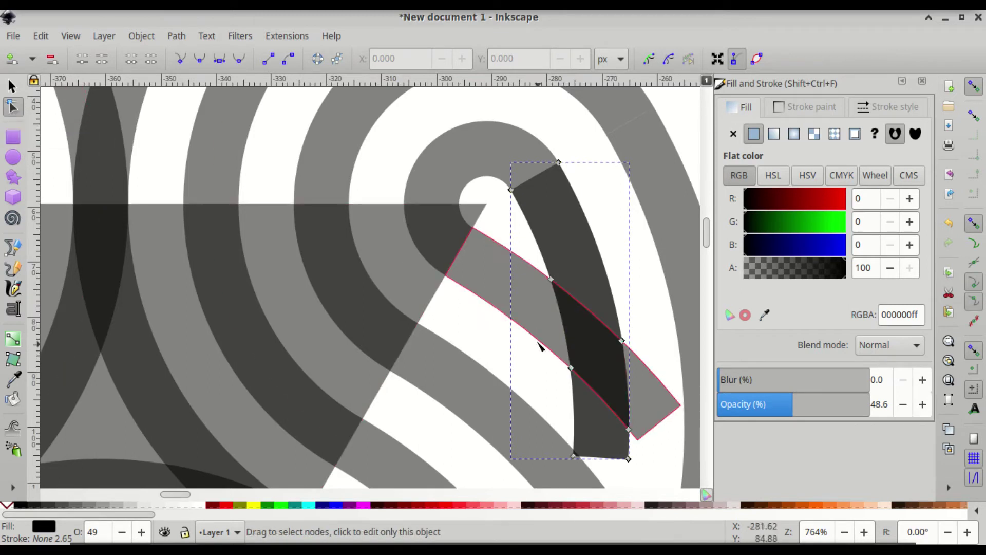
Step: Delete the bottom nodes of the vertical arc copy so it ends at the crossing
{"action": "left_click_drag", "start_coordinate": [531, 346], "coordinate": [602, 478]}
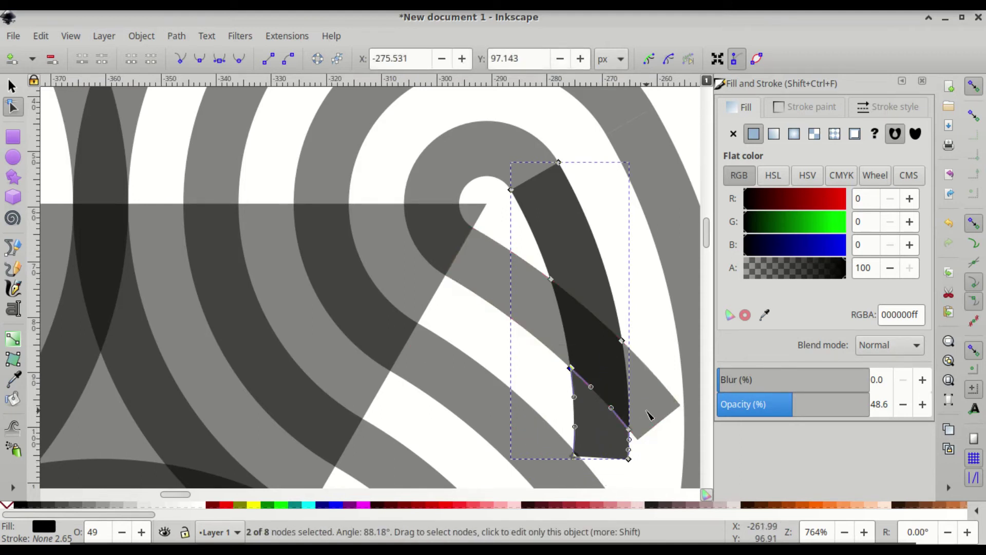
{"action": "key", "text": "shift"}
{"action": "left_click_drag", "start_coordinate": [648, 409], "coordinate": [599, 470]}
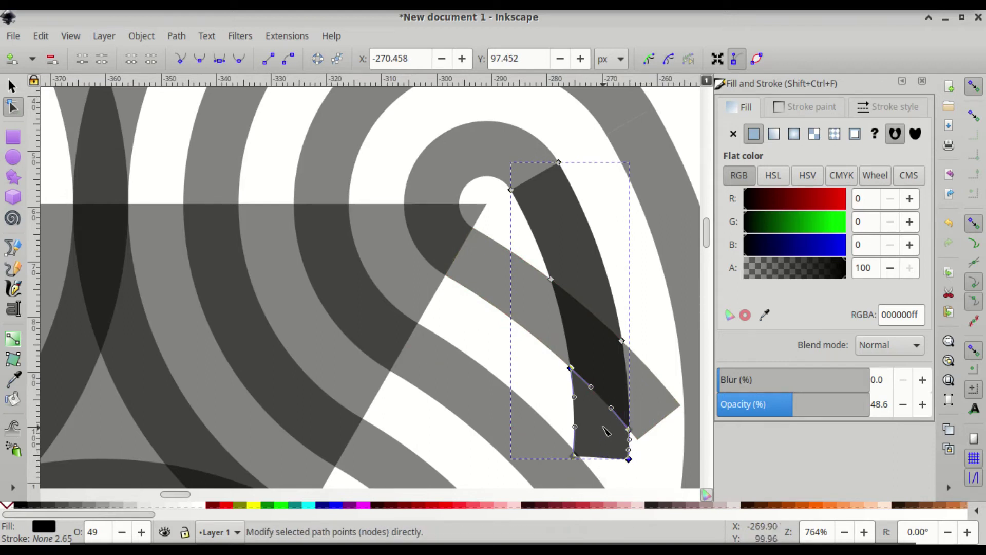
{"action": "key", "text": "Delete"}
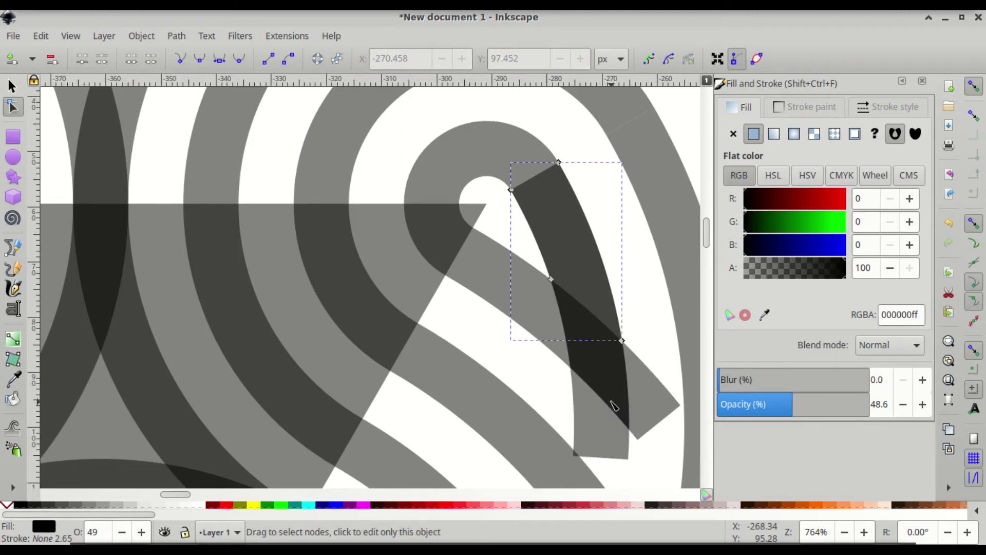
Step: Snap the trimmed piece onto the neighbouring node and duplicate the diagonal and vertical arcs
{"action": "left_click", "coordinate": [13, 87]}
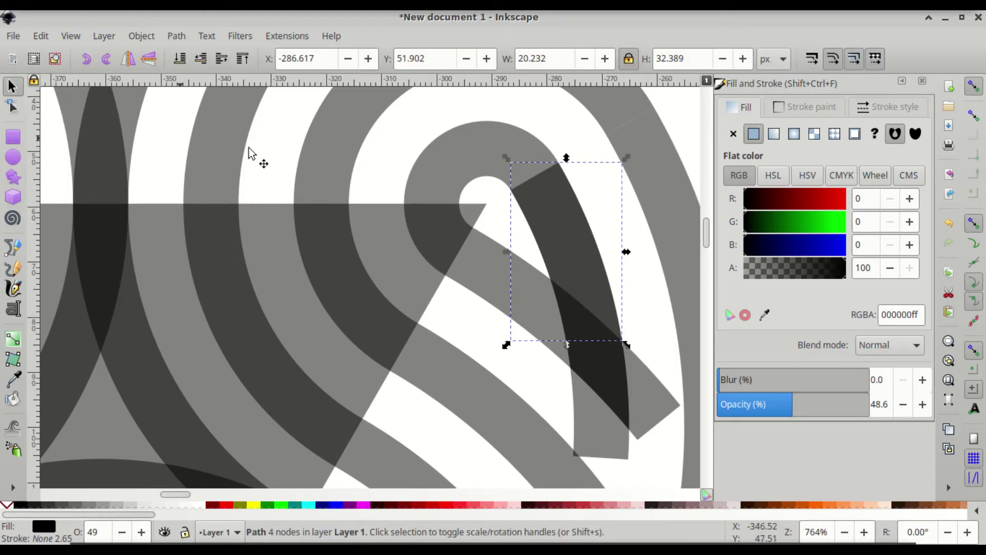
{"action": "mouse_move", "coordinate": [559, 236]}
{"action": "left_mouse_down"}
{"action": "mouse_move", "coordinate": [612, 230]}
{"action": "mouse_move", "coordinate": [566, 233]}
{"action": "left_mouse_up"}
{"action": "left_click", "coordinate": [657, 404]}
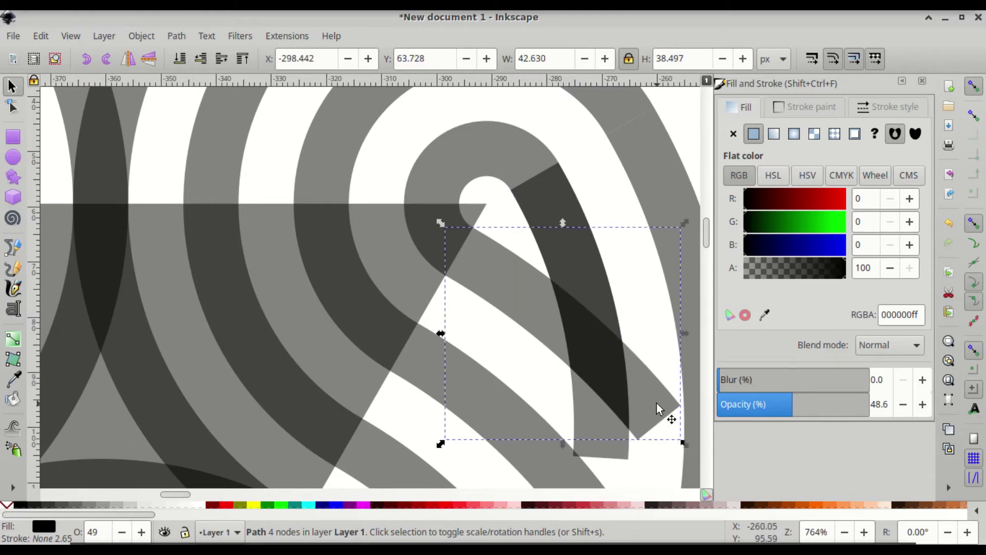
{"action": "key", "text": "ctrl"}
{"action": "left_click", "coordinate": [659, 409], "text": "ctrl"}
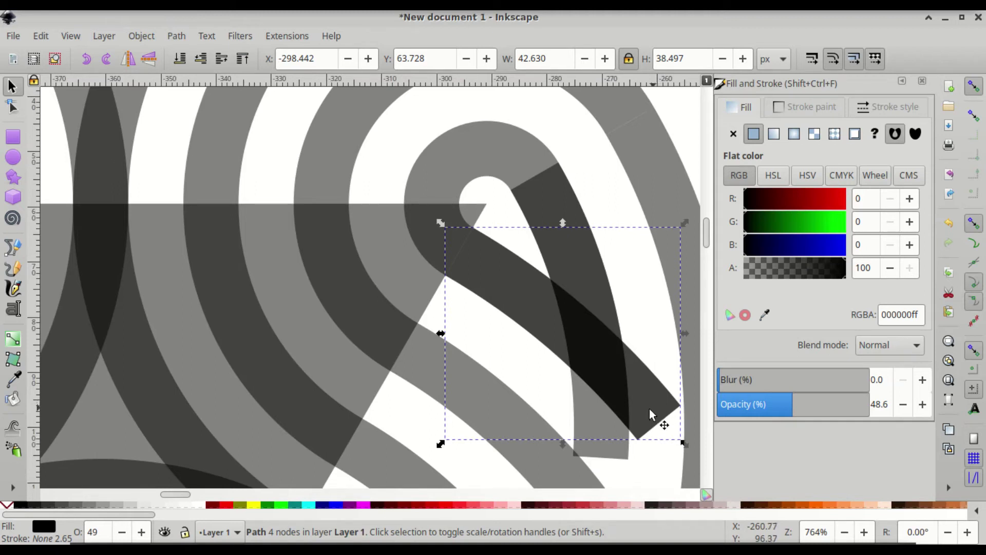
{"action": "left_click", "coordinate": [590, 434], "text": "ctrl"}
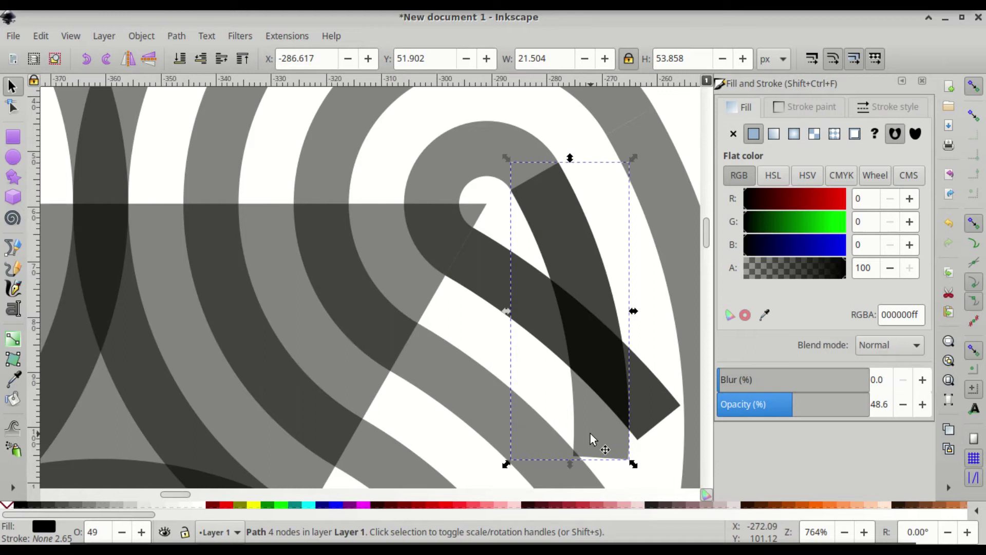
{"action": "key", "text": "ctrl"}
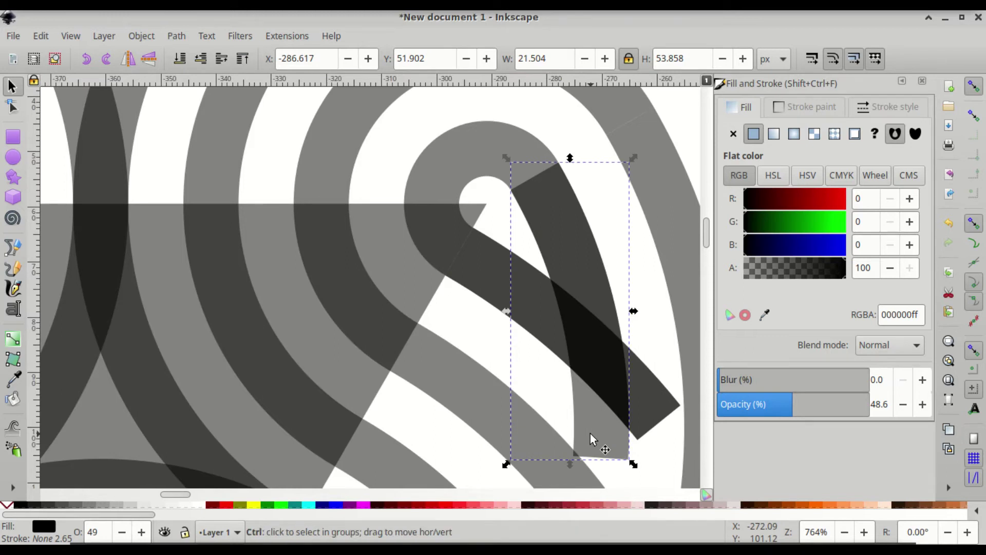
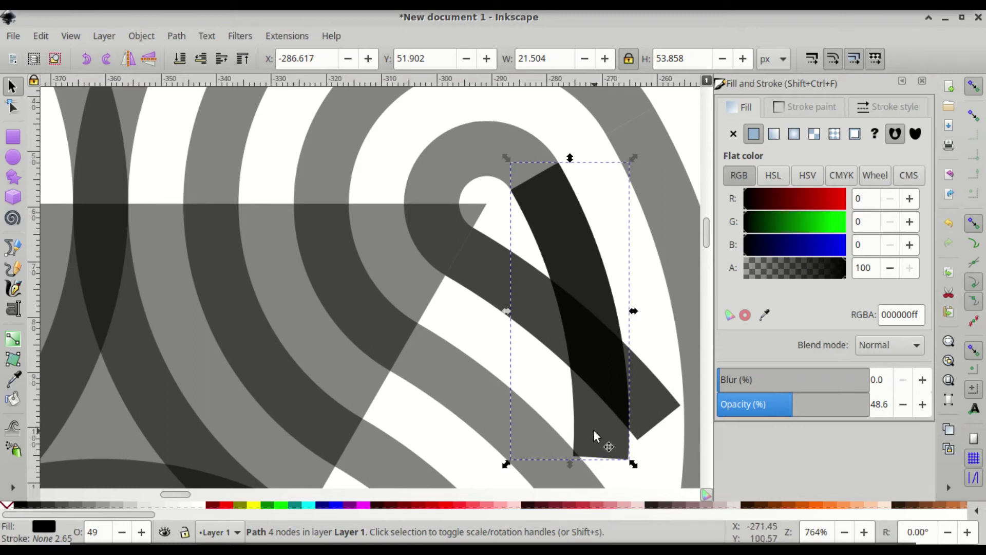
Step: Subtract the vertical stroke from the diagonal dark arm with Path > Difference, leaving an 8-node path
{"action": "key", "text": "shift"}
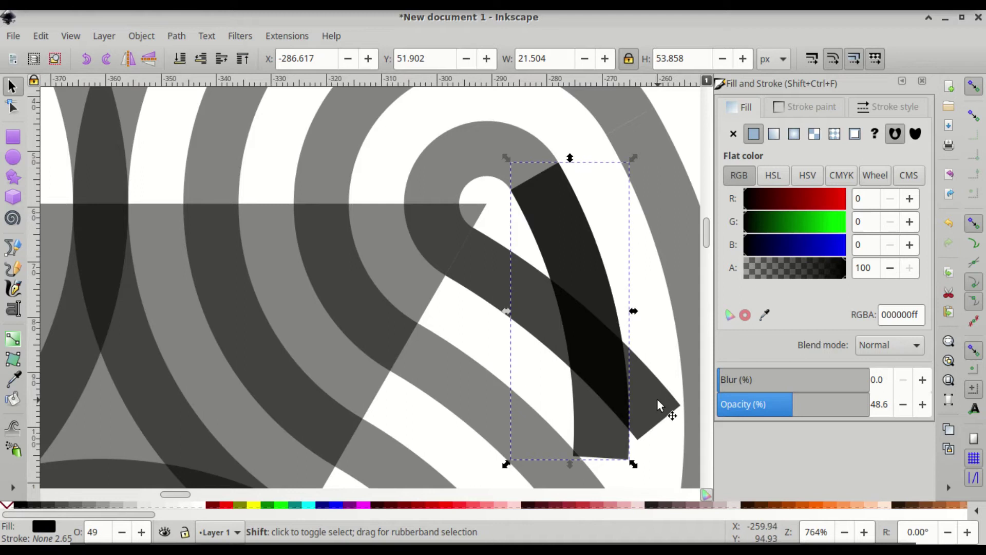
{"action": "left_click", "coordinate": [657, 398], "text": "shift"}
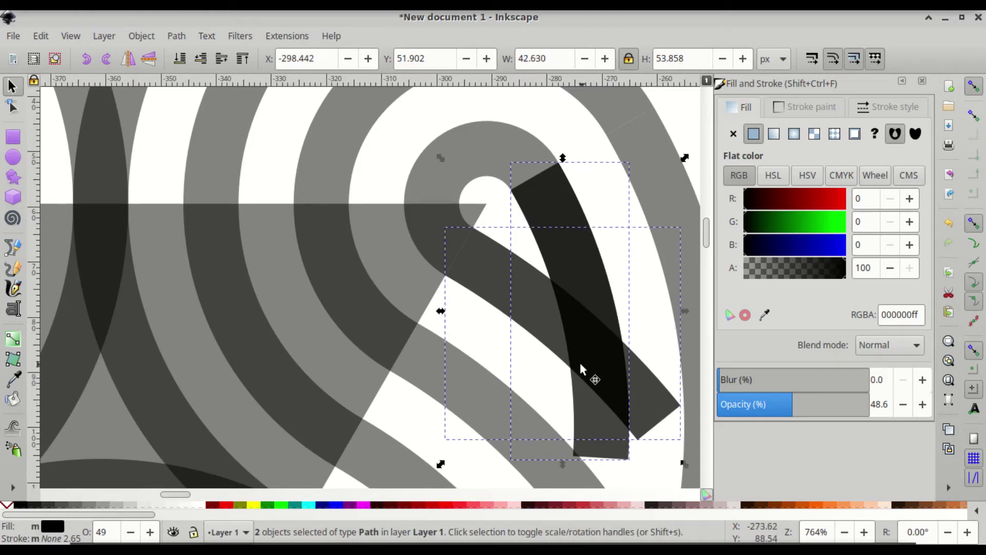
{"action": "left_click", "coordinate": [180, 36]}
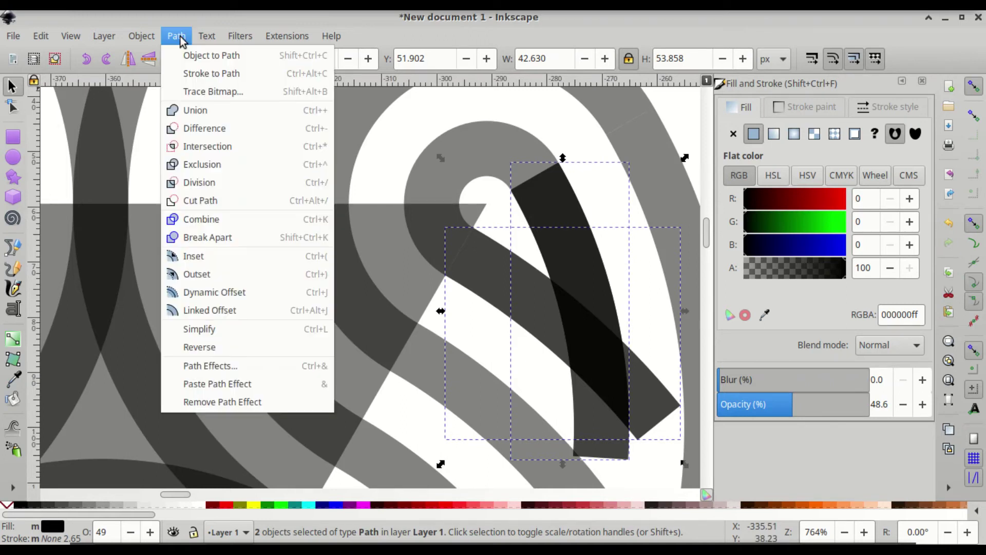
{"action": "left_click", "coordinate": [229, 129]}
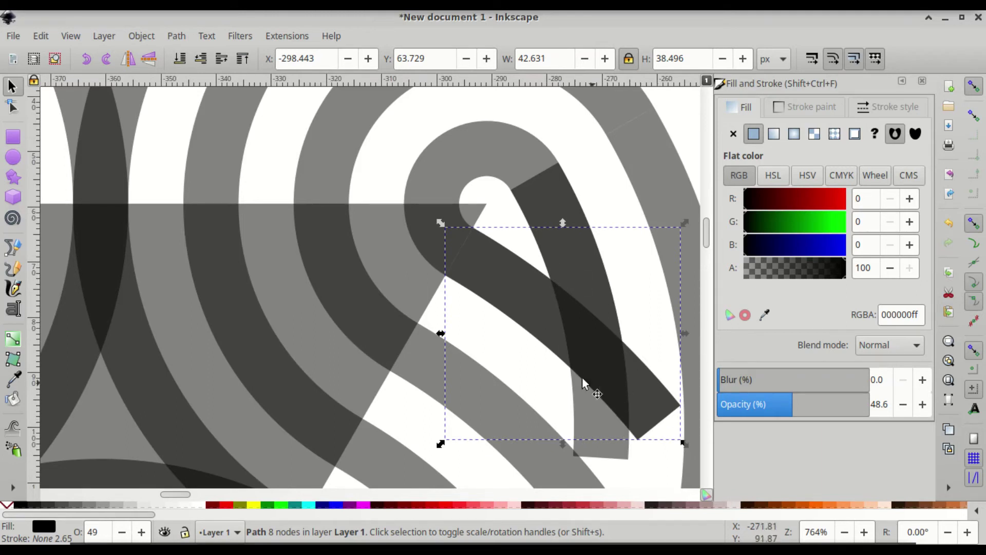
Step: Delete the band's lower-tip nodes so the diagonal arm ends at the vertical stroke
{"action": "left_click", "coordinate": [11, 109]}
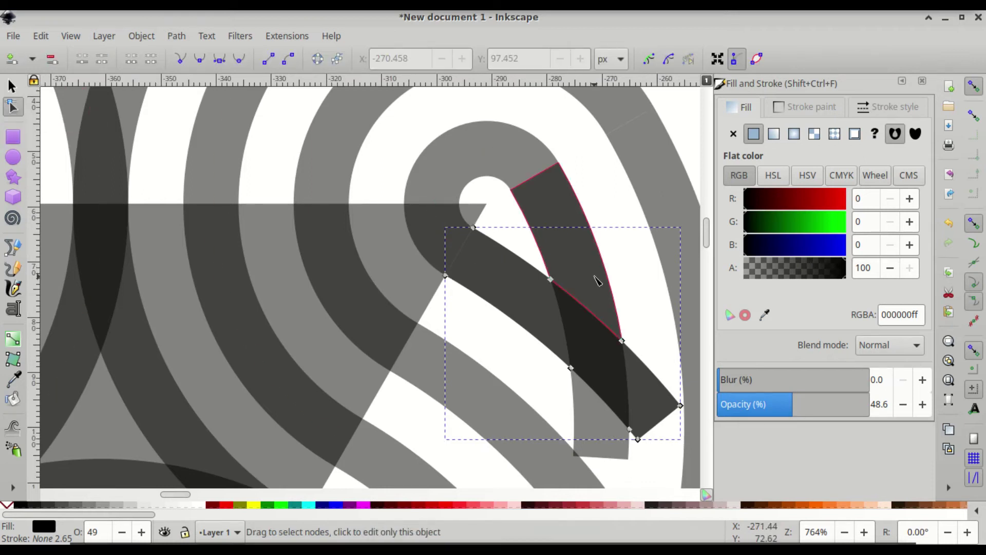
{"action": "left_click_drag", "start_coordinate": [590, 273], "coordinate": [707, 484]}
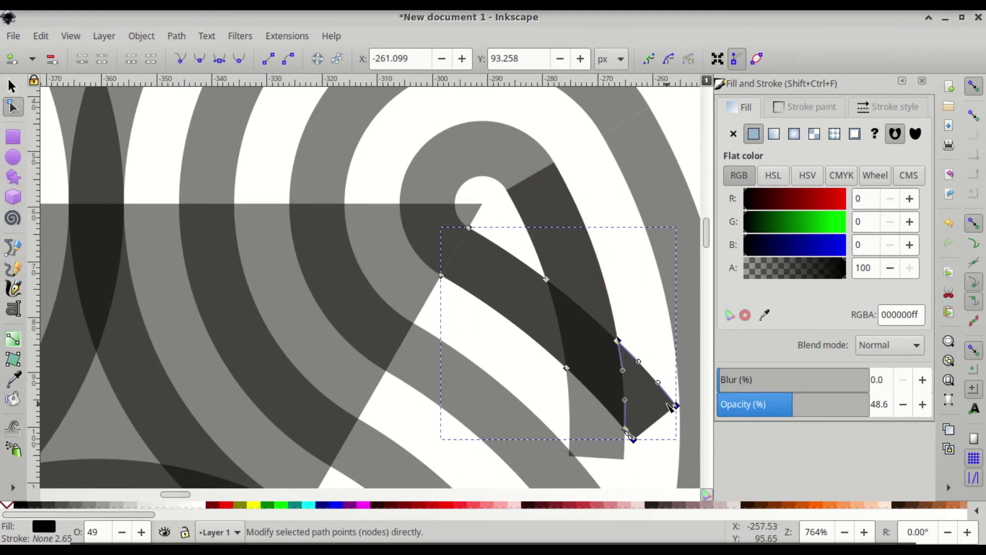
{"action": "key", "text": "Delete"}
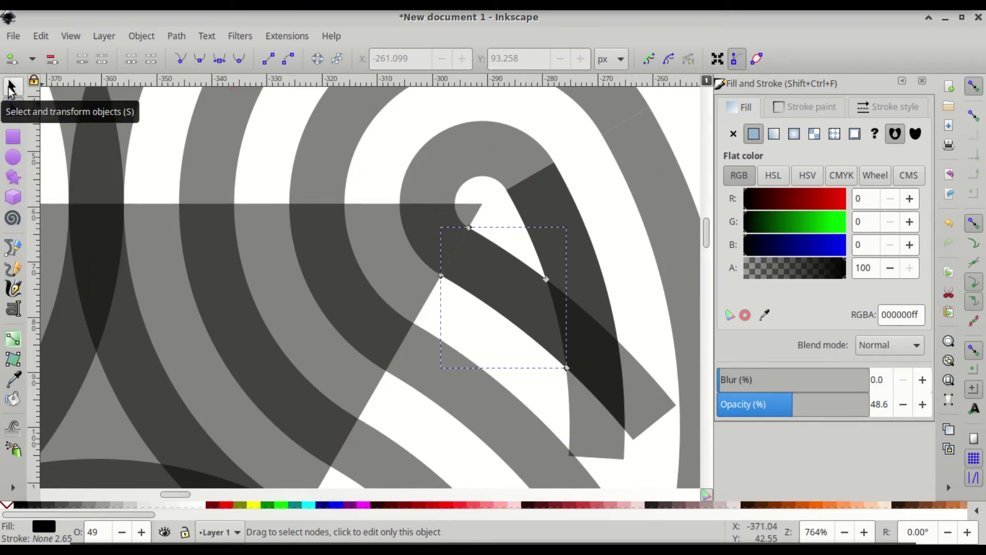
Step: Click through the overlapping paths to locate the diagonal band and the strokes
{"action": "left_click", "coordinate": [12, 89]}
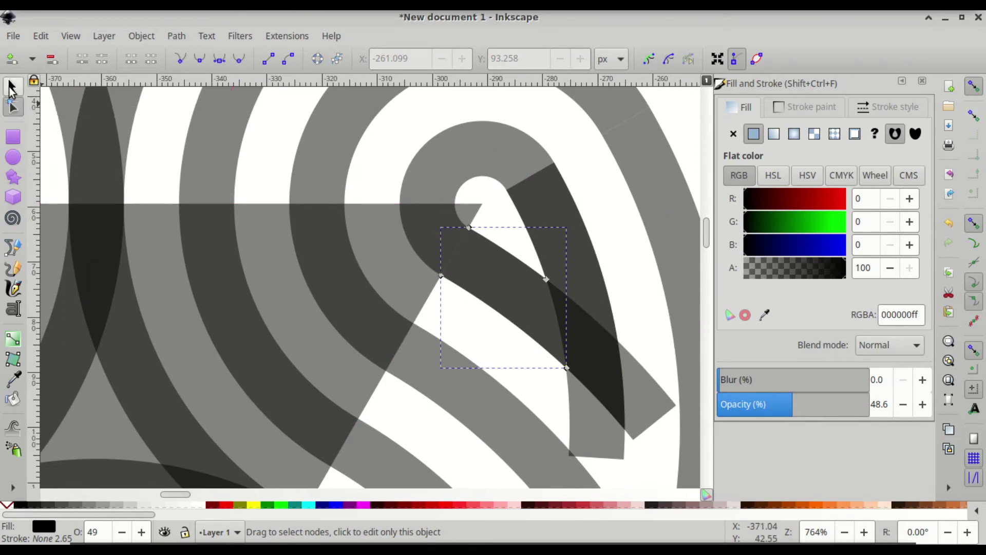
{"action": "mouse_move", "coordinate": [480, 276]}
{"action": "left_mouse_down"}
{"action": "mouse_move", "coordinate": [449, 321]}
{"action": "mouse_move", "coordinate": [475, 282]}
{"action": "left_mouse_up"}
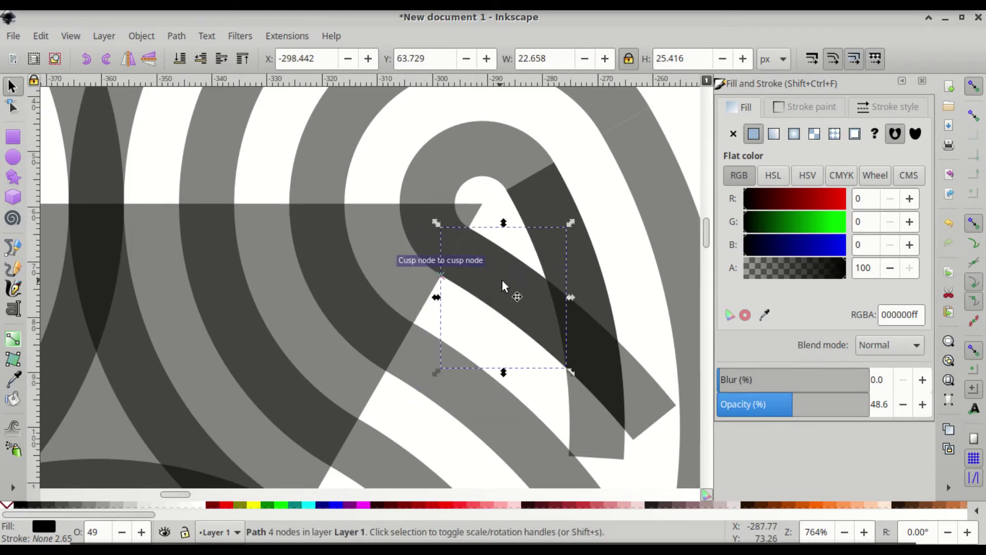
{"action": "left_click", "coordinate": [591, 354]}
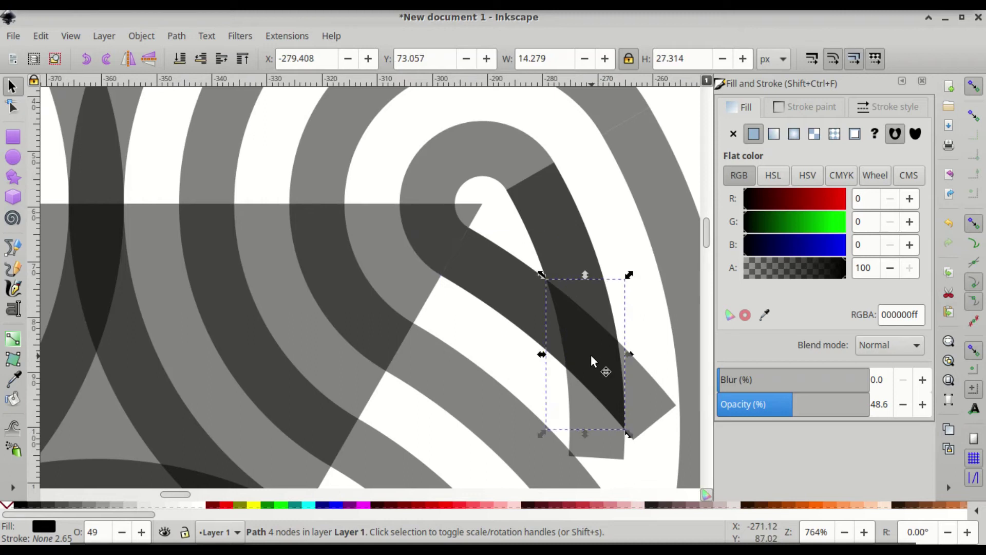
{"action": "left_click", "coordinate": [563, 230]}
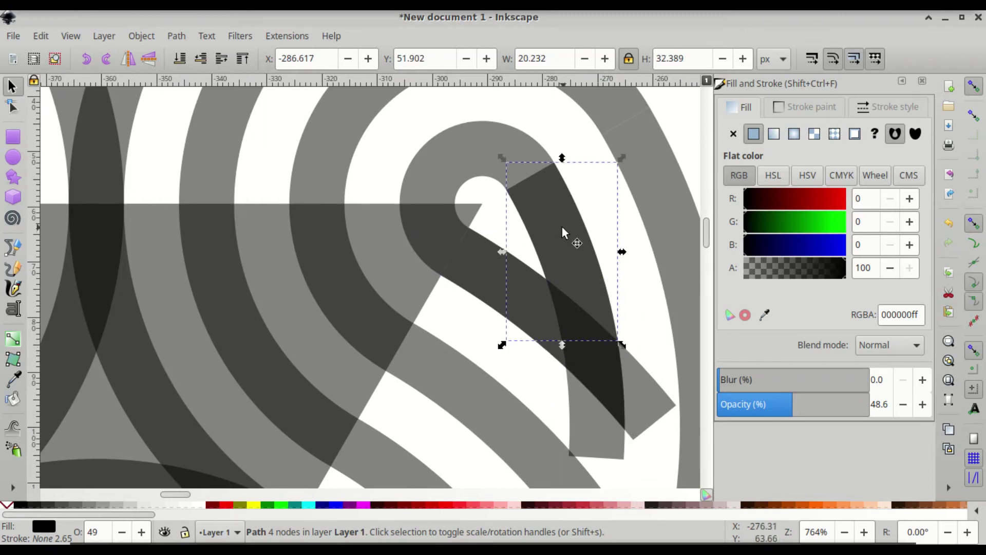
{"action": "left_click", "coordinate": [474, 272]}
{"action": "left_click", "coordinate": [585, 303]}
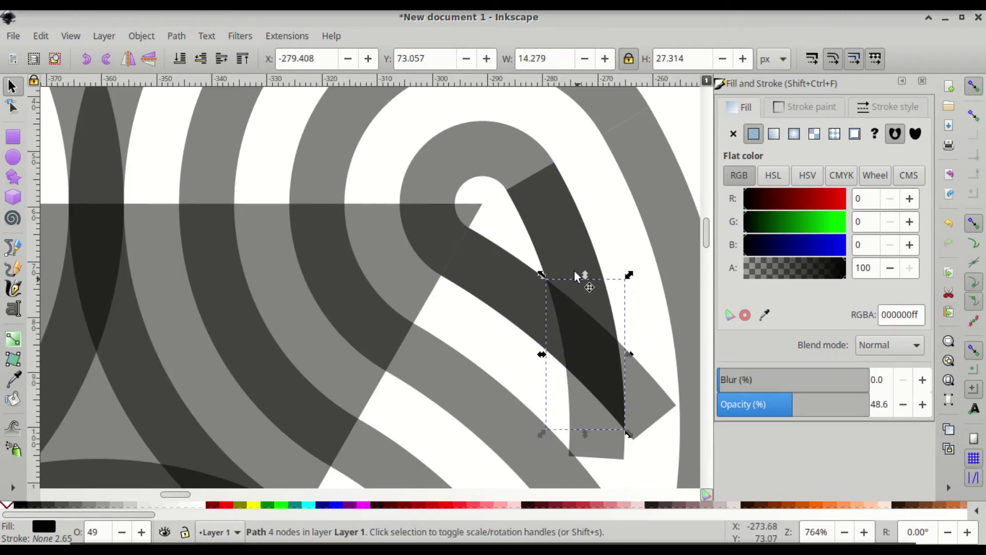
{"action": "left_click", "coordinate": [565, 241]}
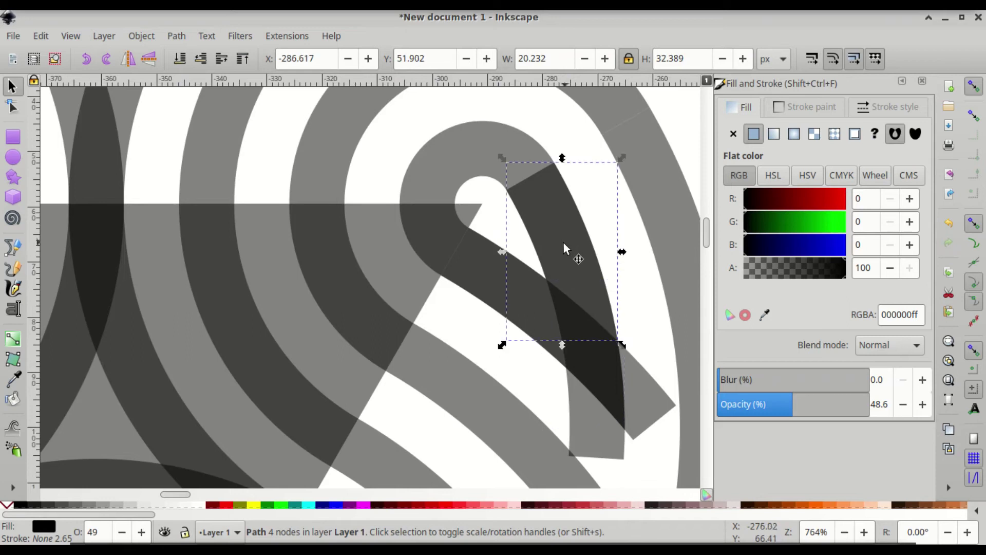
Step: Union the shortened diagonal band with the dark right stroke and upper band into one path
{"action": "left_click", "coordinate": [477, 260]}
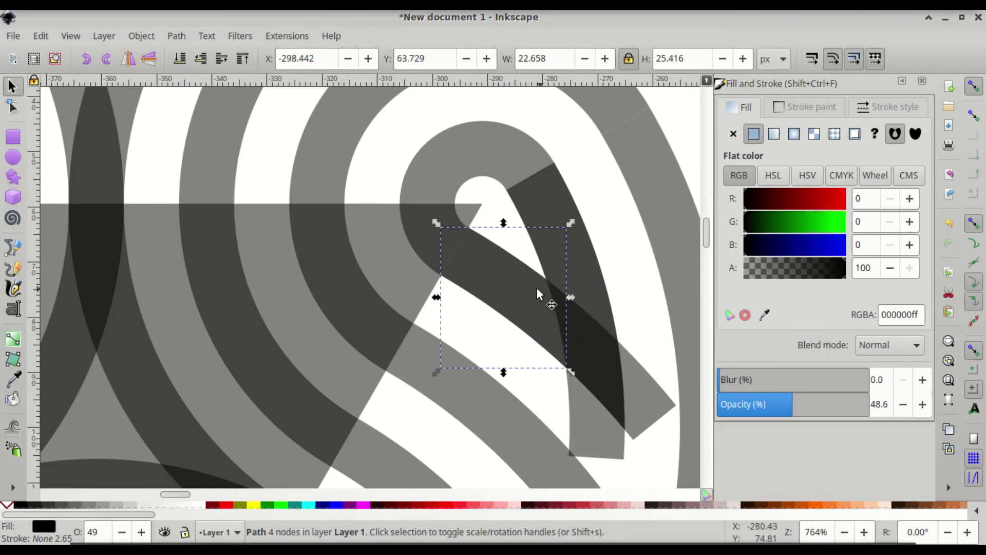
{"action": "left_click", "coordinate": [599, 362], "text": "shift"}
{"action": "left_click", "coordinate": [546, 211], "text": "shift"}
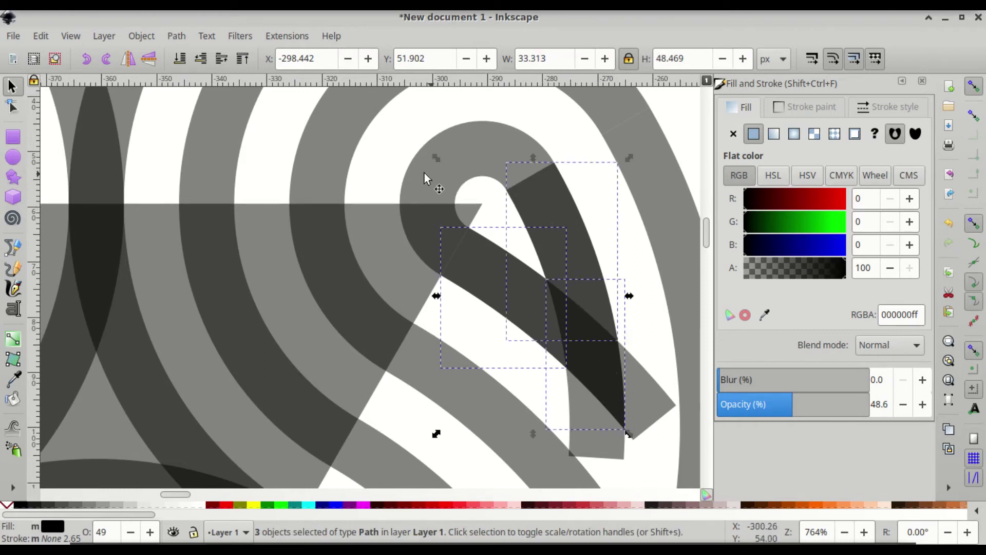
{"action": "left_click", "coordinate": [176, 36]}
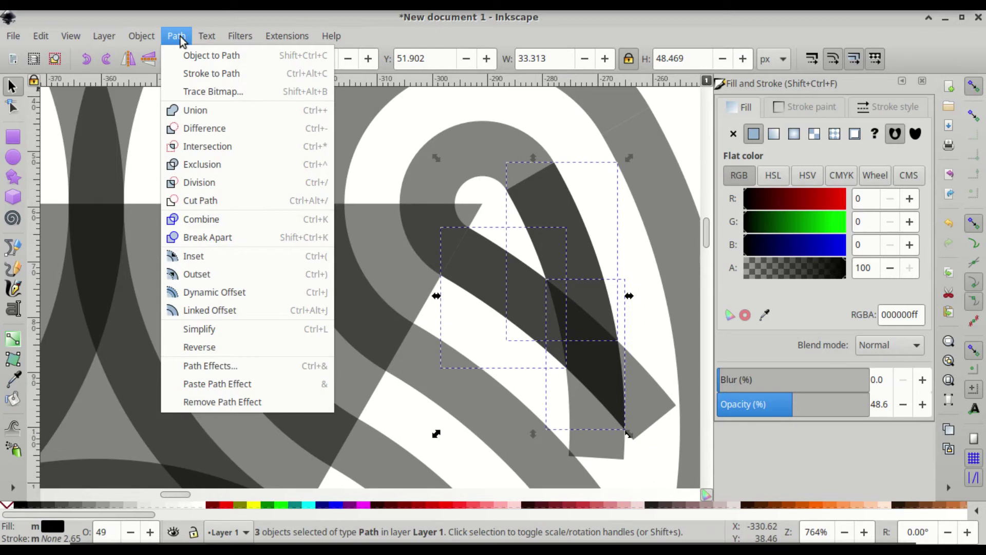
{"action": "left_click", "coordinate": [193, 115]}
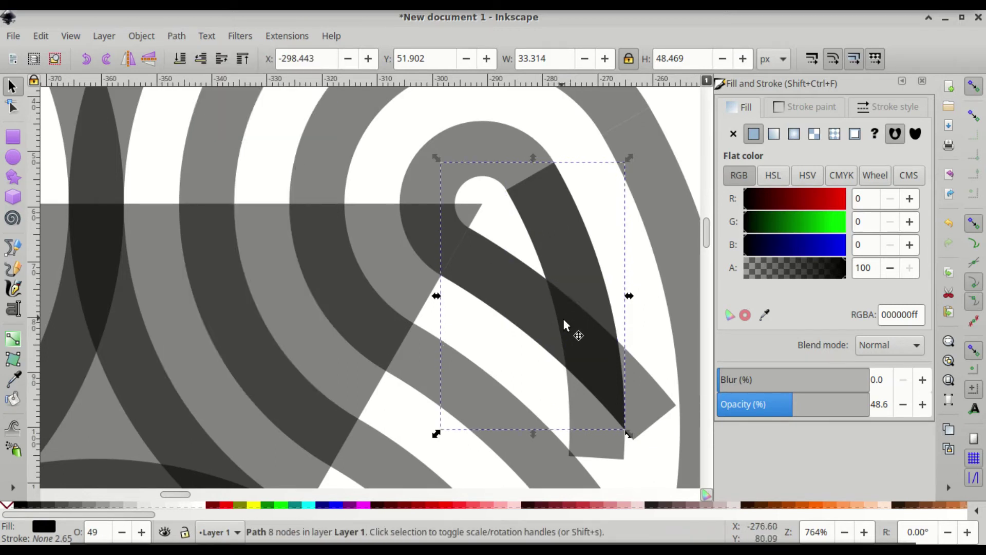
Step: Duplicate the arc at the top of the loop in place
{"action": "mouse_move", "coordinate": [573, 334]}
{"action": "left_mouse_down"}
{"action": "mouse_move", "coordinate": [652, 322]}
{"action": "mouse_move", "coordinate": [652, 309]}
{"action": "mouse_move", "coordinate": [578, 330]}
{"action": "left_mouse_up"}
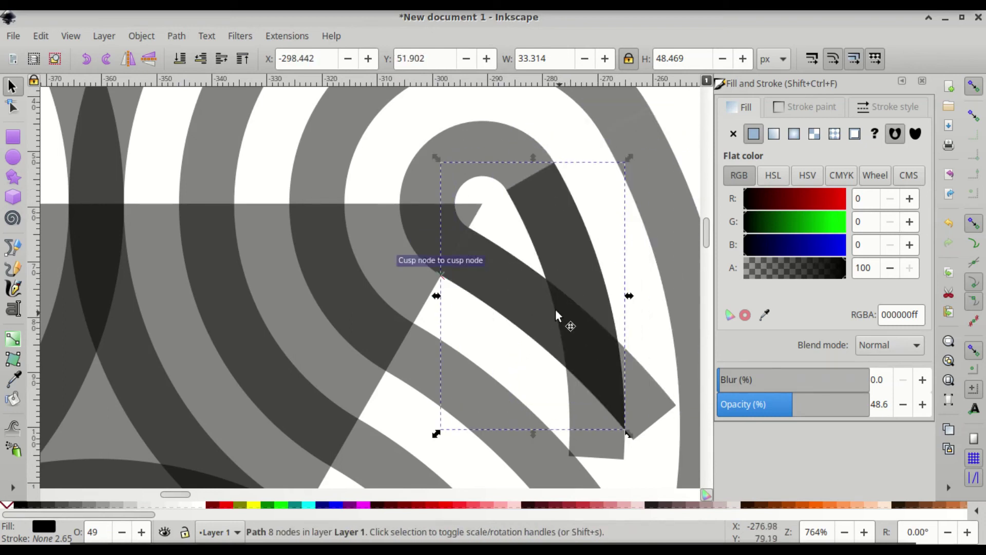
{"action": "left_click", "coordinate": [419, 171]}
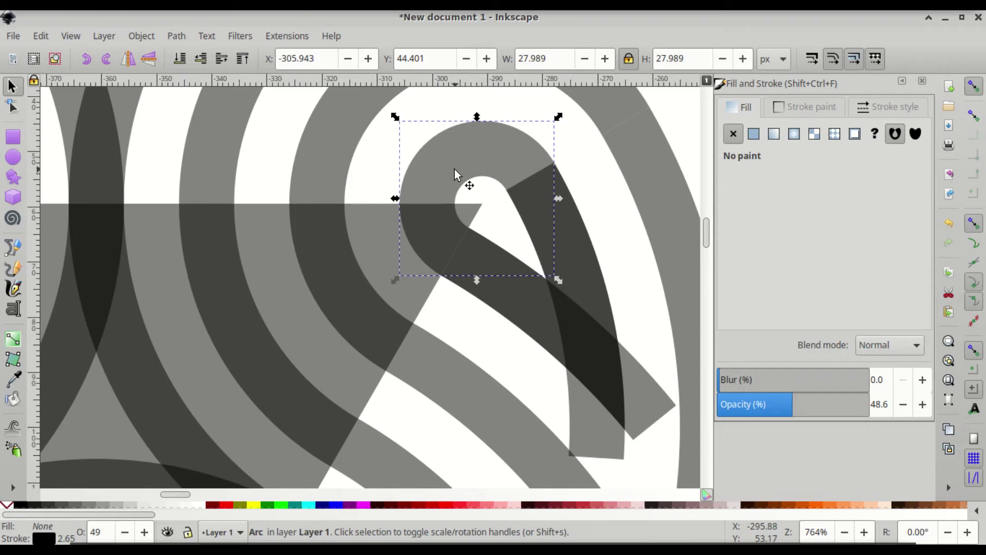
{"action": "key", "text": "ctrl"}
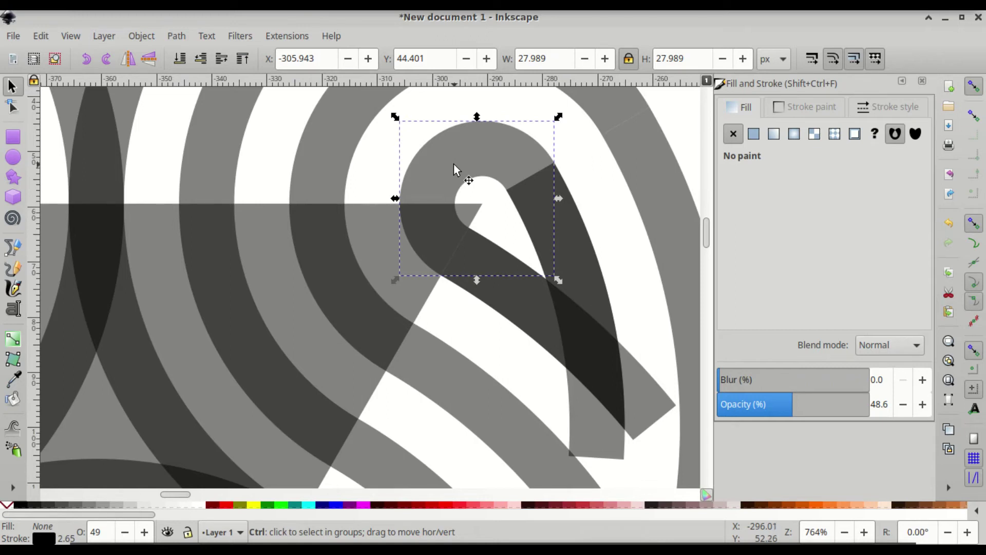
{"action": "key", "text": "ctrl+d"}
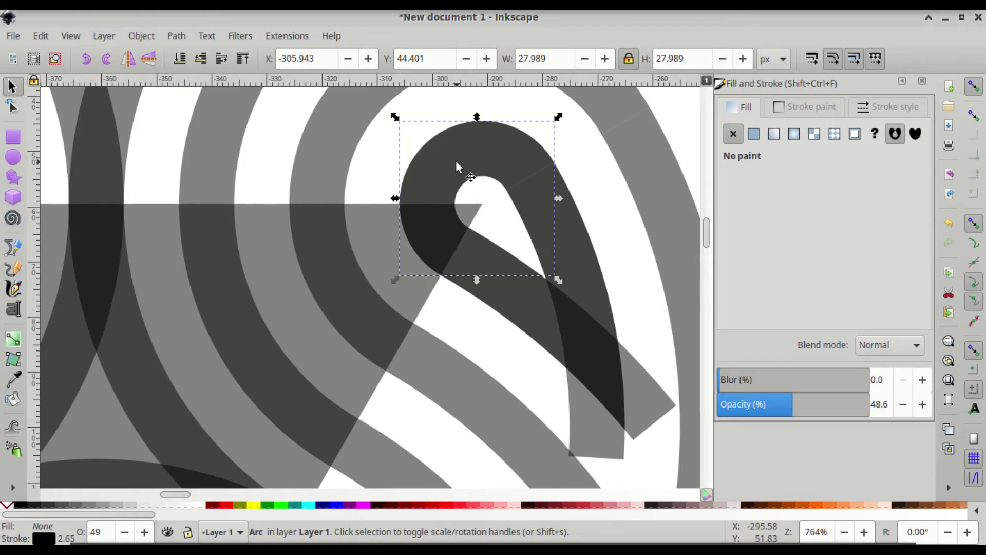
Step: Set the copied arc's Start and End angles both to 0 to make a full ring
{"action": "key", "text": "e"}
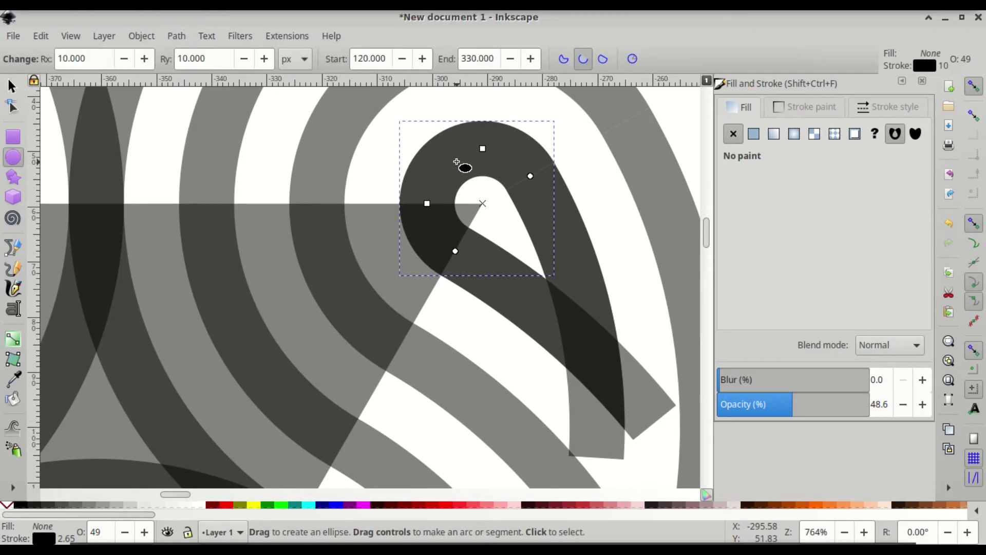
{"action": "left_click_drag", "start_coordinate": [385, 58], "coordinate": [341, 56]}
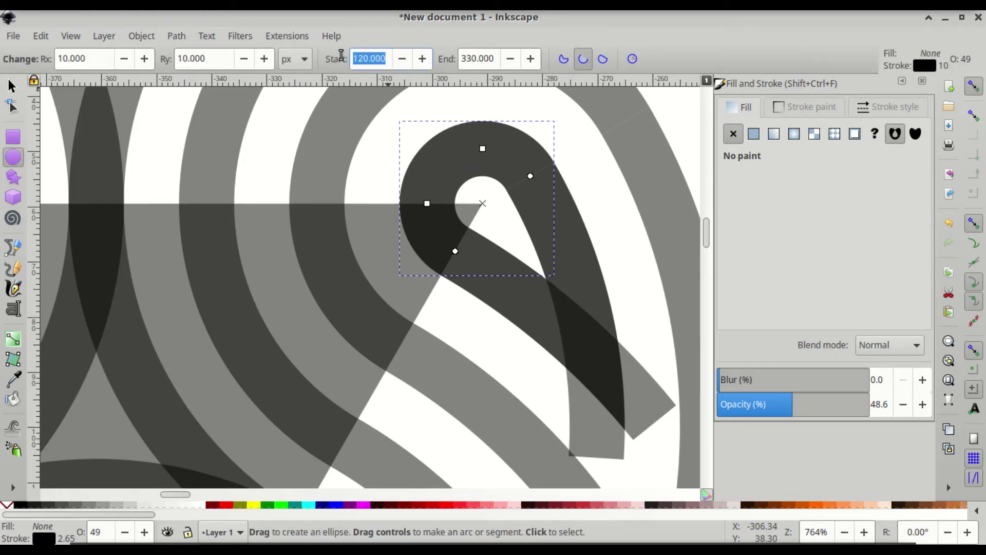
{"action": "type", "text": "0"}
{"action": "key", "text": "Return"}
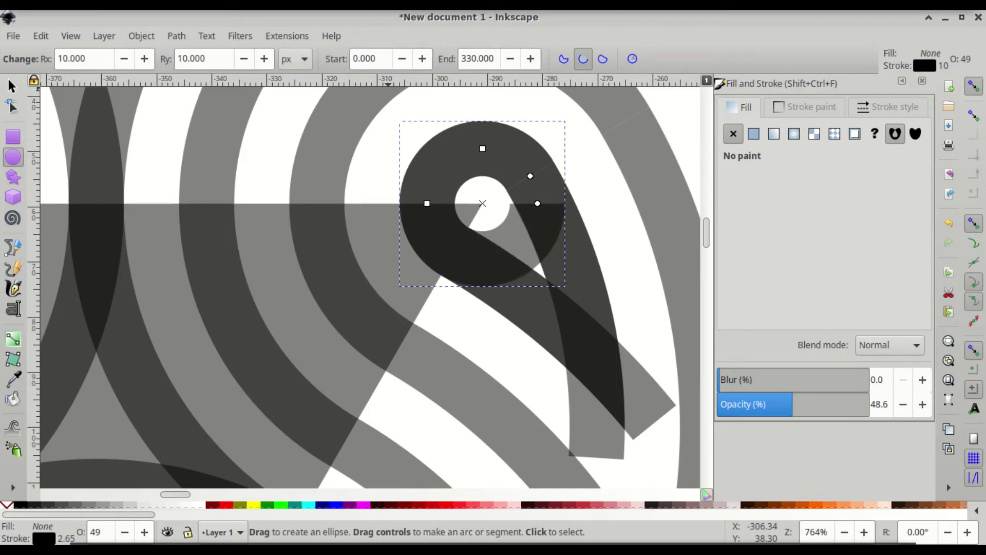
{"action": "left_click_drag", "start_coordinate": [495, 58], "coordinate": [438, 57]}
{"action": "type", "text": "0"}
{"action": "key", "text": "Return"}
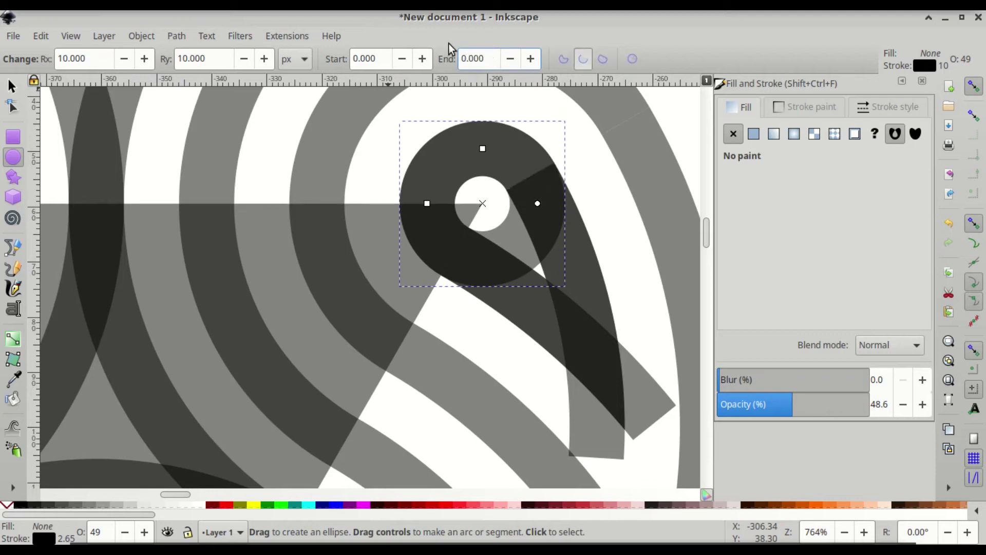
Step: Move the ring copy to the triangle's upper-left corner at X -445.944, Y 44.400
{"action": "left_click", "coordinate": [11, 89]}
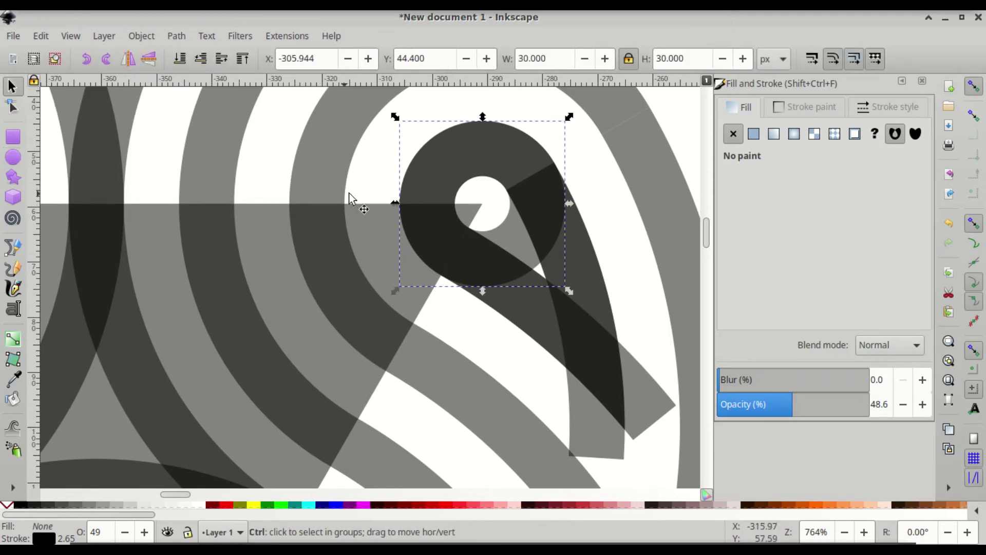
{"action": "scroll", "coordinate": [406, 192], "scroll_direction": "down", "scroll_amount": 3}
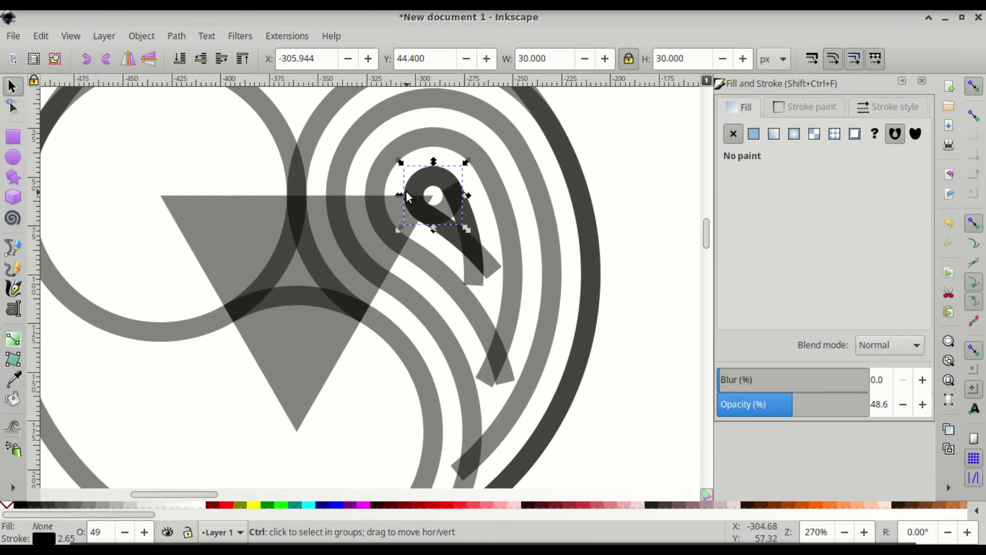
{"action": "left_click_drag", "start_coordinate": [421, 180], "coordinate": [147, 184]}
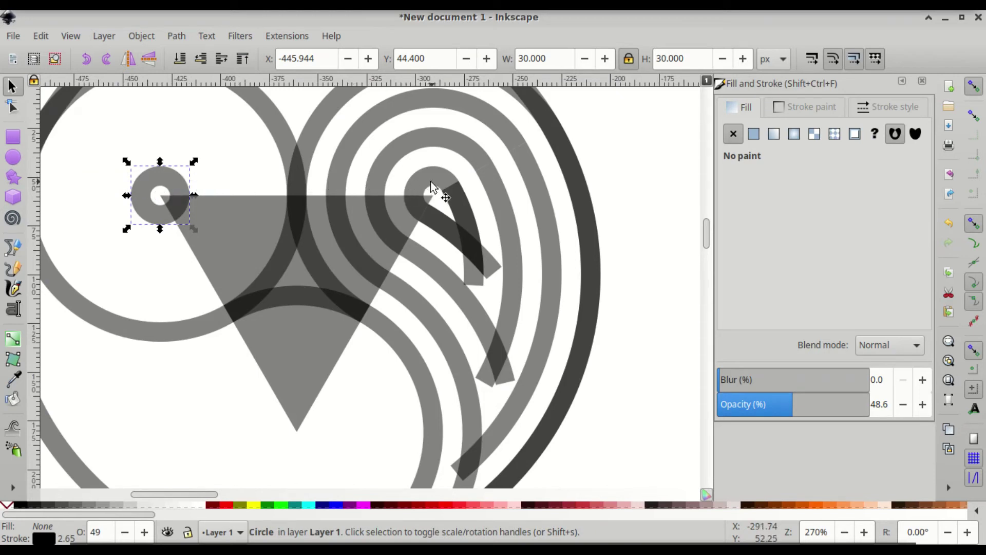
Step: Select the small inner arc of the teardrop loop
{"action": "scroll", "coordinate": [431, 184], "scroll_direction": "up", "scroll_amount": 4}
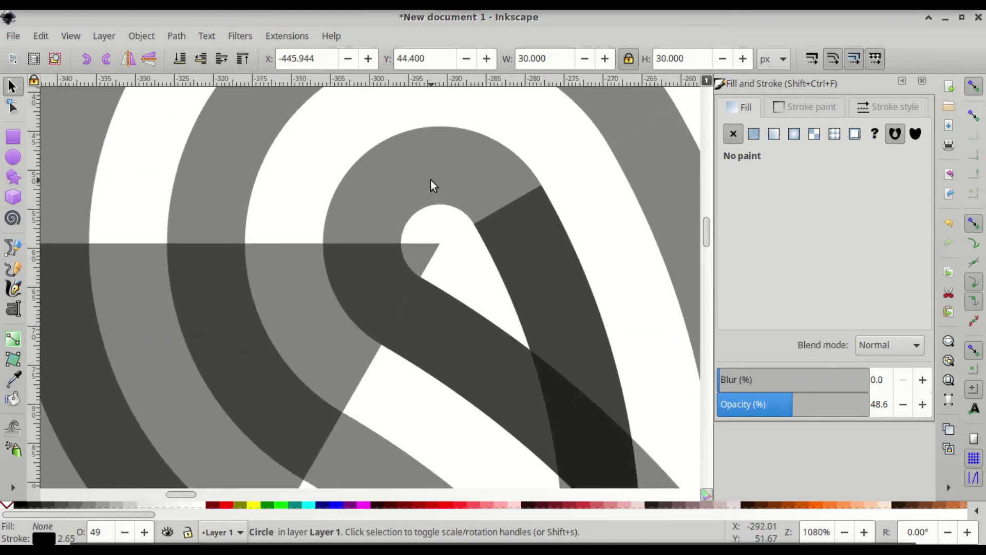
{"action": "left_click", "coordinate": [407, 177]}
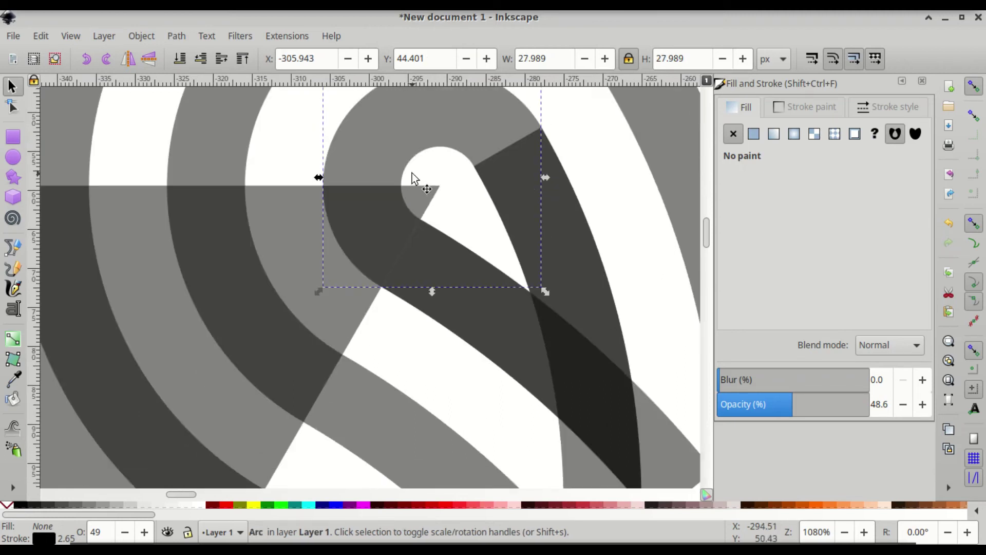
{"action": "scroll", "coordinate": [408, 173], "scroll_direction": "down", "scroll_amount": 1}
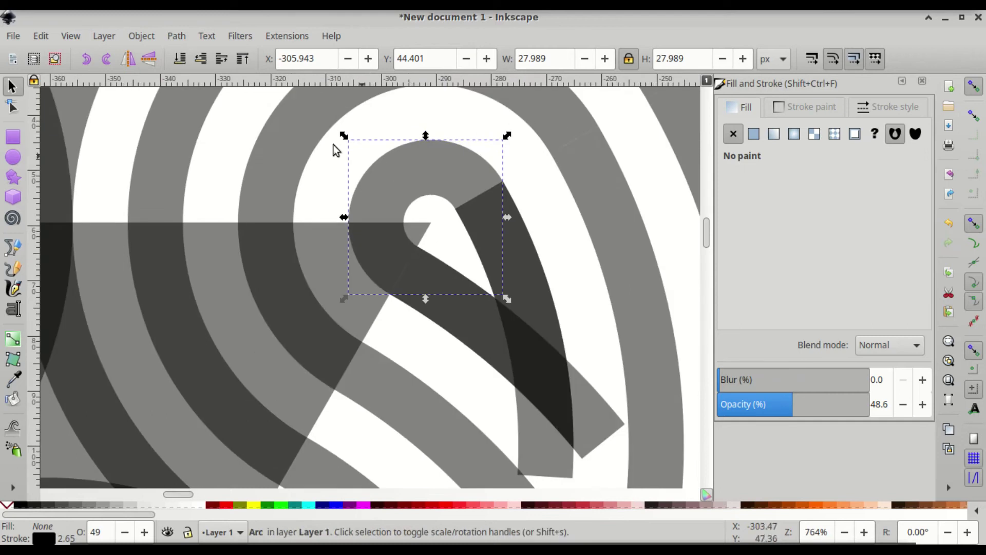
Step: Convert the inner arc's stroke to a path and merge it with the dark wedge
{"action": "left_click", "coordinate": [178, 37]}
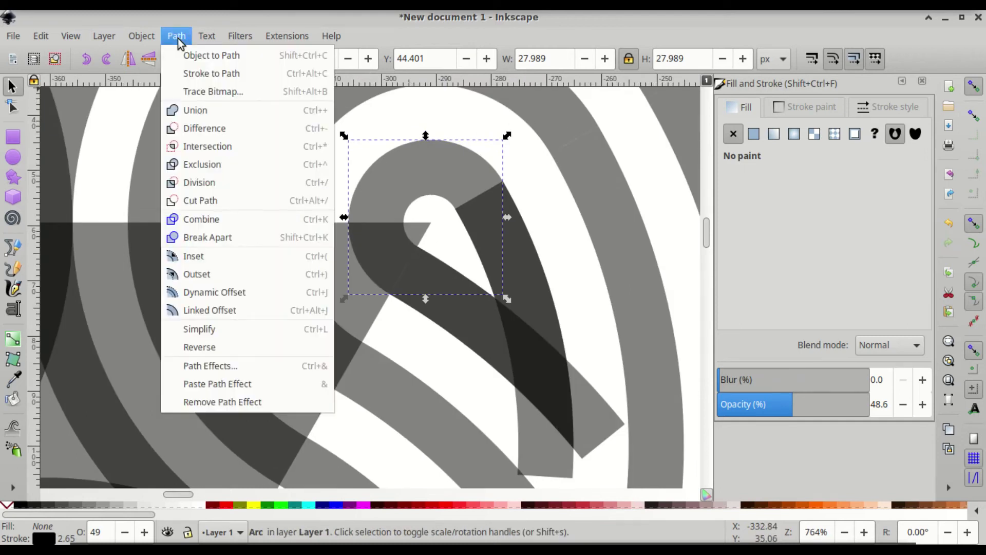
{"action": "left_click", "coordinate": [188, 77]}
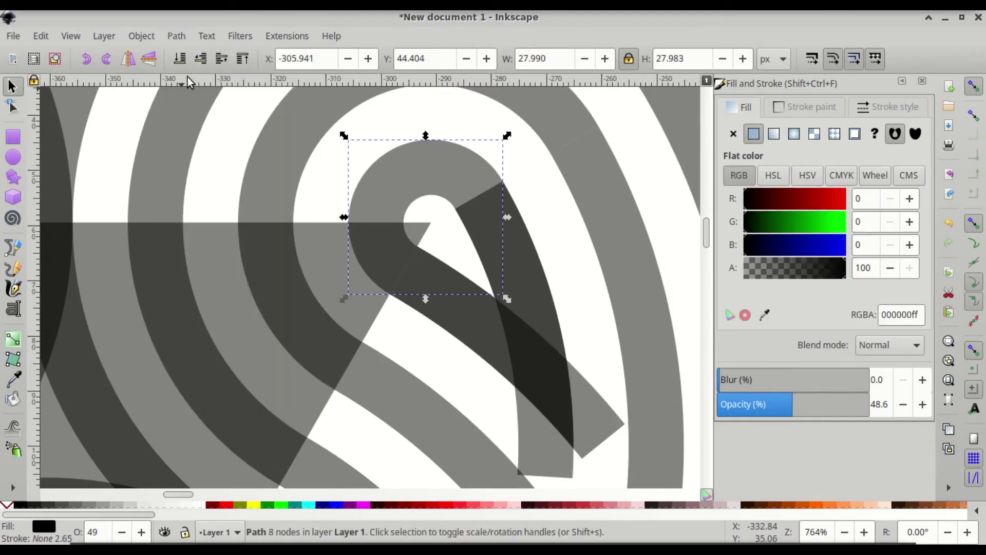
{"action": "left_click", "coordinate": [524, 284], "text": "shift"}
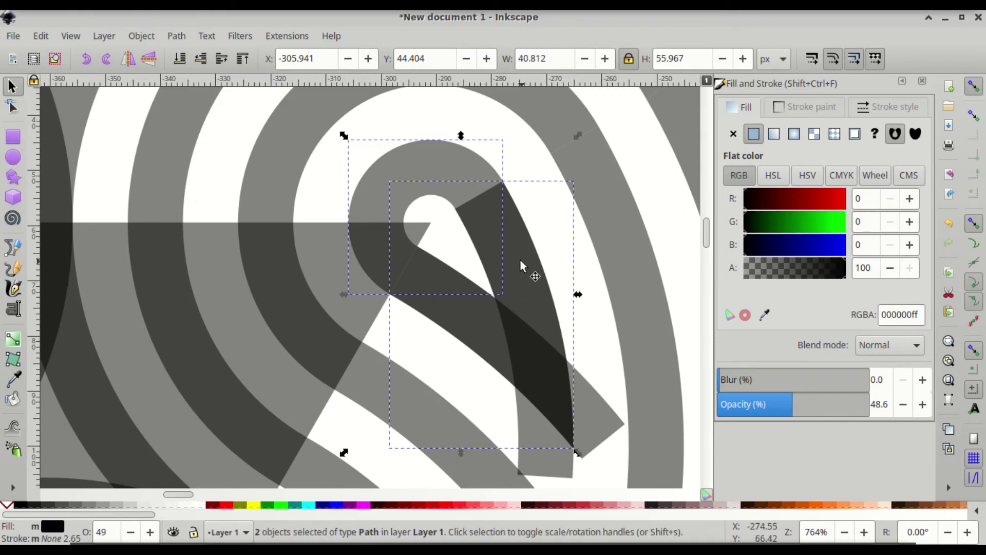
{"action": "key", "text": "ctrl"}
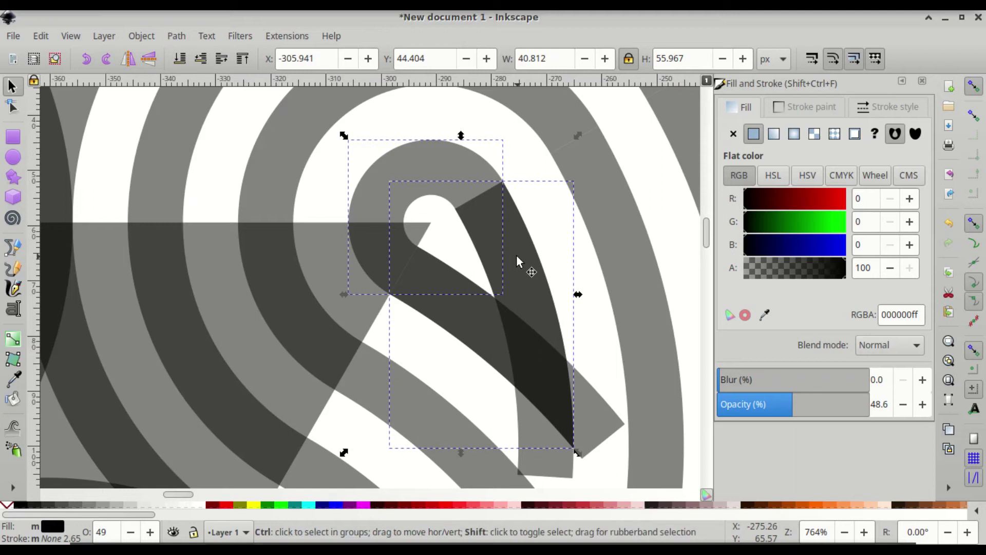
{"action": "key", "text": "ctrl+k"}
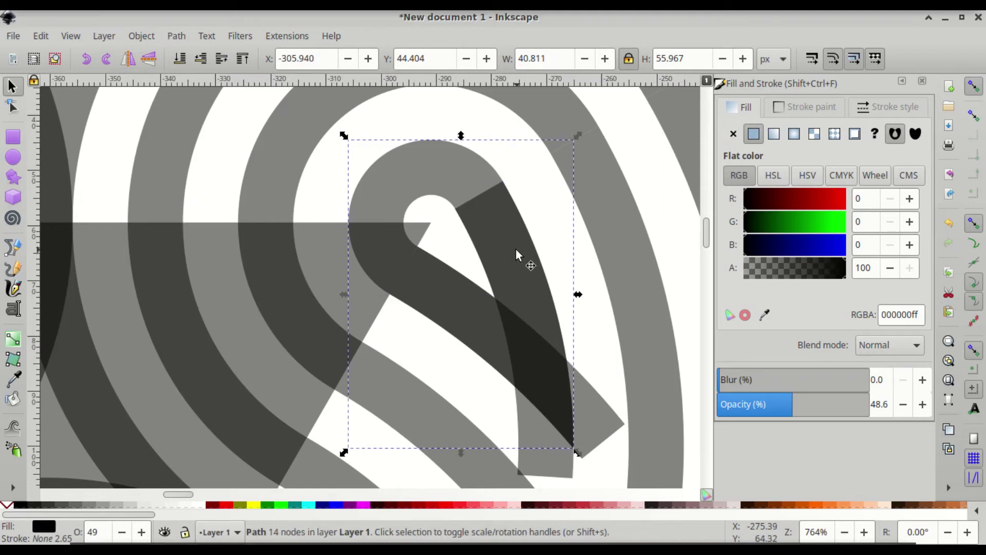
Step: Delete the two leftover dark band pieces and reselect the merged teardrop path
{"action": "left_click_drag", "start_coordinate": [498, 243], "coordinate": [523, 254]}
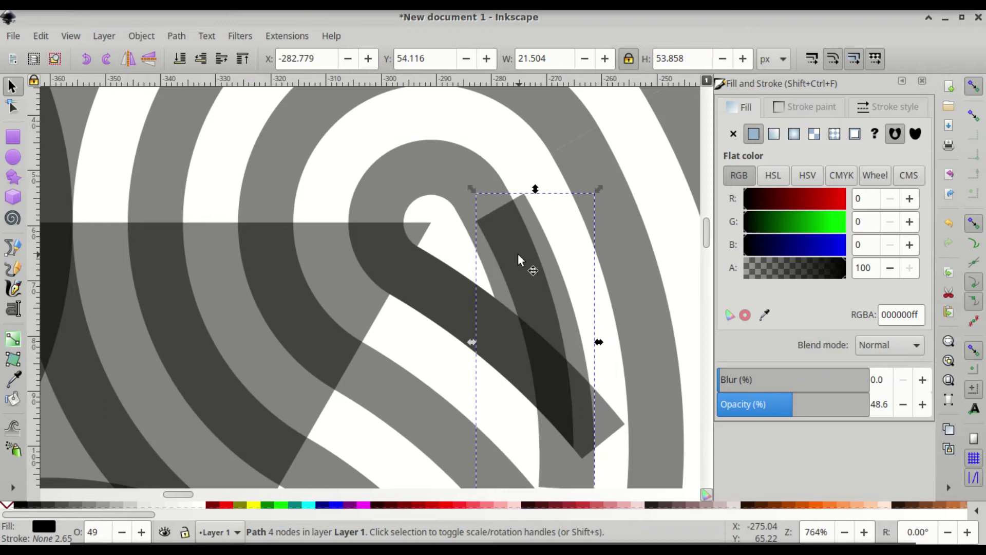
{"action": "key", "text": "Delete"}
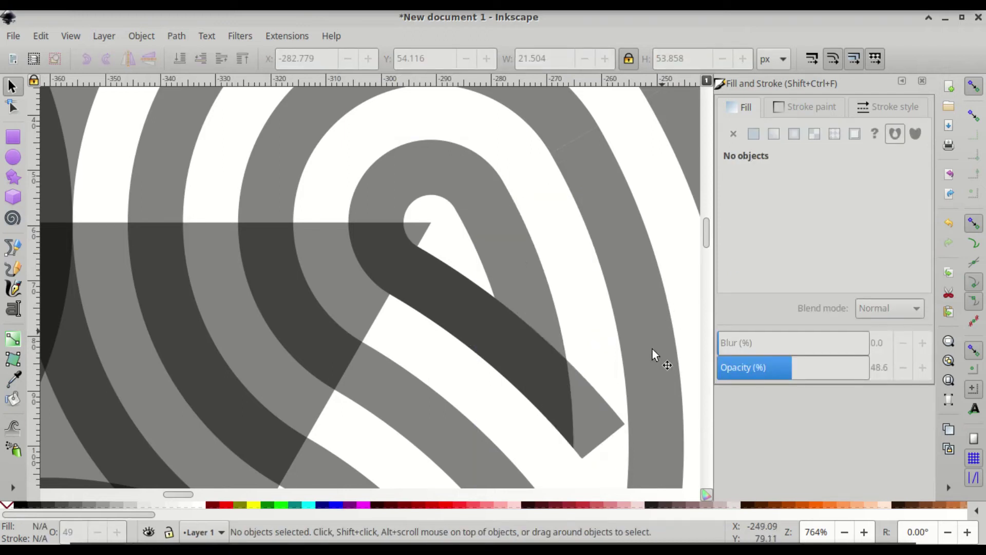
{"action": "left_click", "coordinate": [602, 419]}
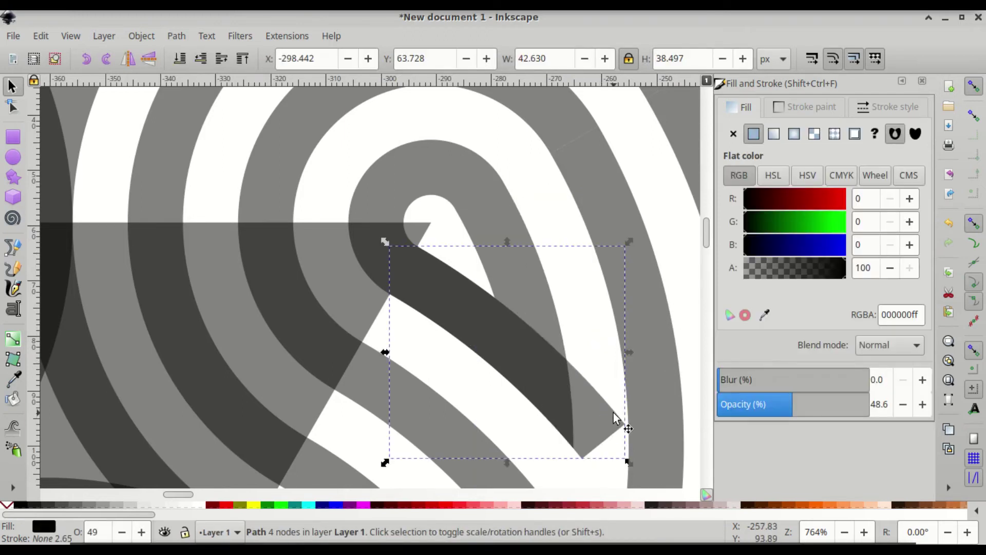
{"action": "key", "text": "Delete"}
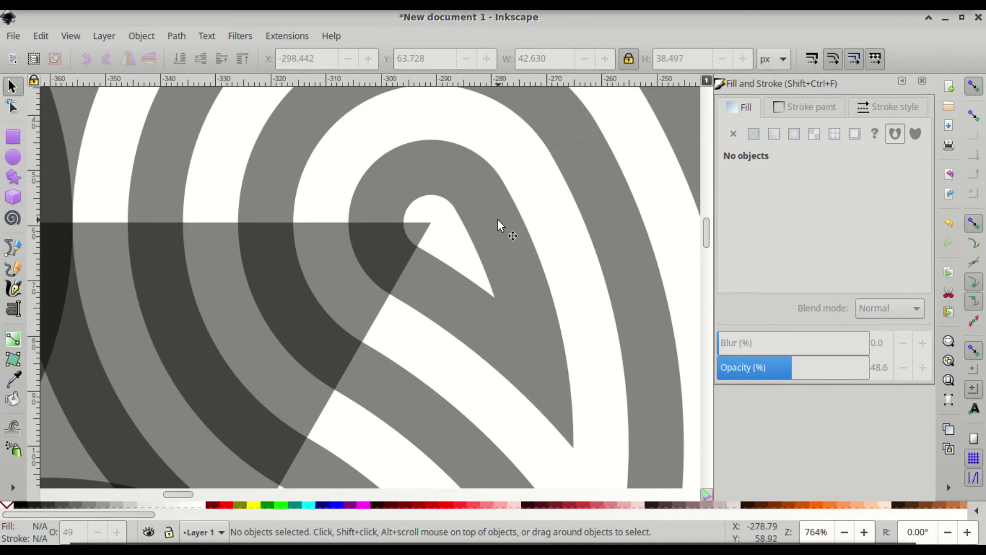
{"action": "left_click_drag", "start_coordinate": [483, 225], "coordinate": [514, 226]}
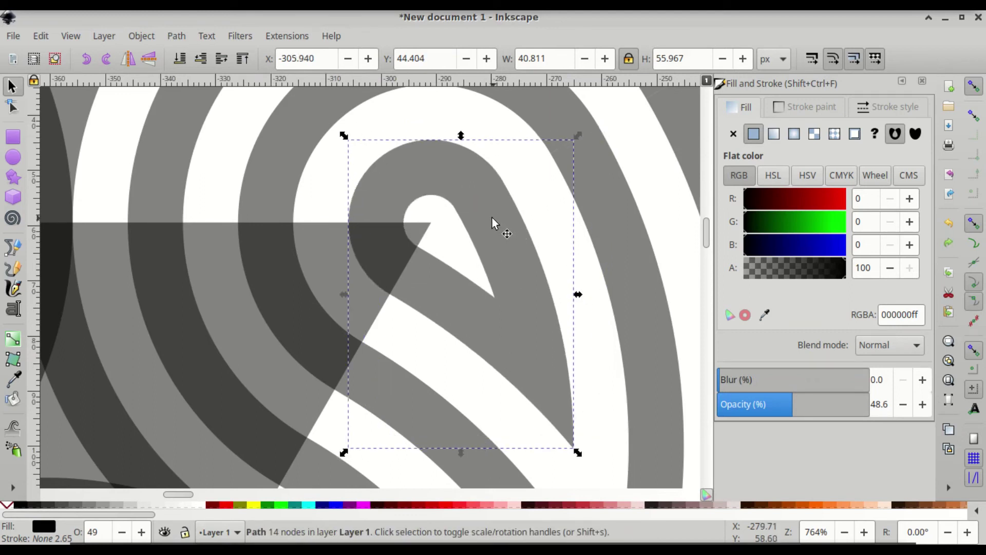
{"action": "scroll", "coordinate": [513, 226], "scroll_direction": "down", "scroll_amount": 1}
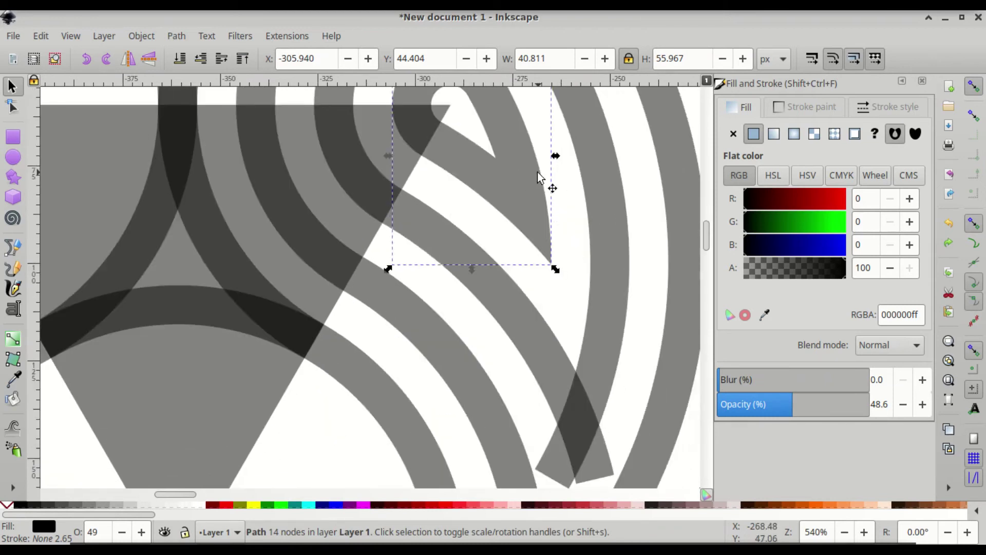
{"action": "scroll", "coordinate": [538, 177], "scroll_direction": "down", "scroll_amount": 1}
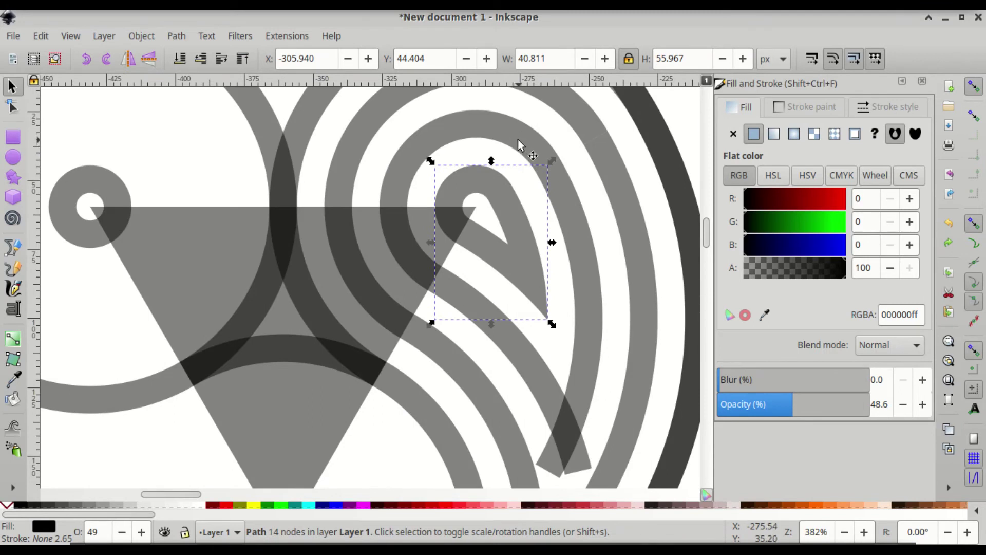
{"action": "scroll", "coordinate": [522, 150], "scroll_direction": "up", "scroll_amount": 3}
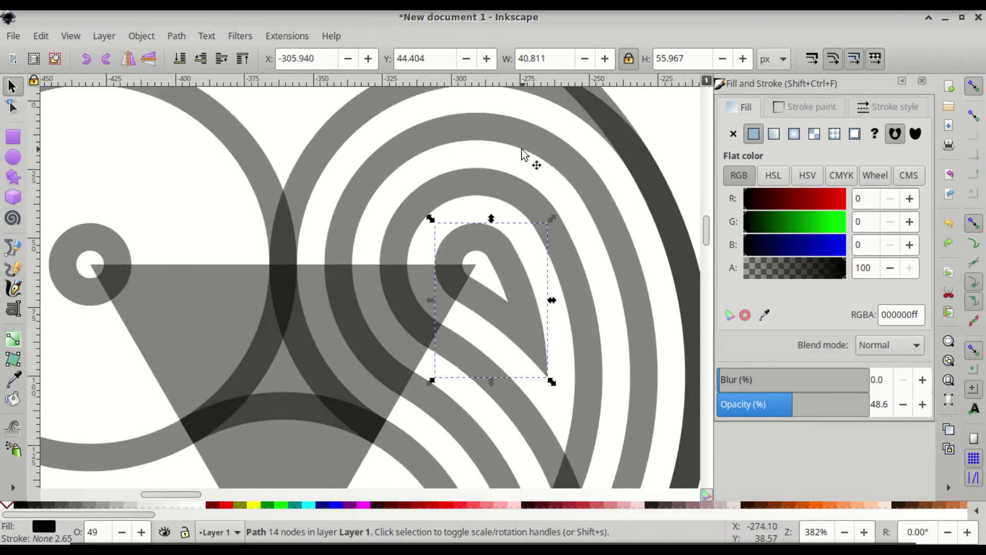
{"action": "left_click", "coordinate": [521, 195]}
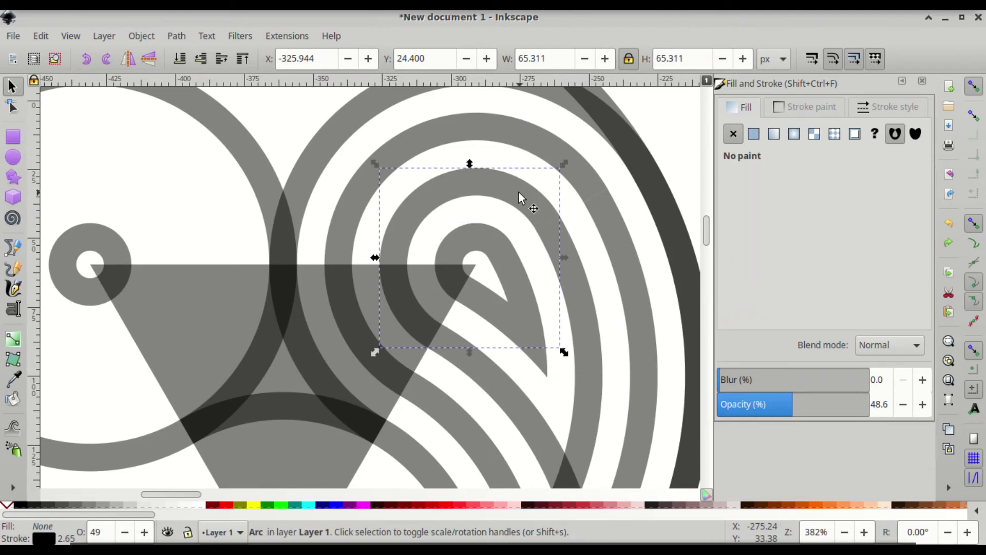
{"action": "scroll", "coordinate": [511, 147], "scroll_direction": "up", "scroll_amount": 3}
{"action": "left_click", "coordinate": [510, 146]}
{"action": "scroll", "coordinate": [499, 164], "scroll_direction": "up", "scroll_amount": 3}
{"action": "left_click", "coordinate": [487, 188]}
Step: Duplicate the right loop's two inner arcs, then delete the duplicated dark copies
{"action": "scroll", "coordinate": [488, 186], "scroll_direction": "down", "scroll_amount": 2}
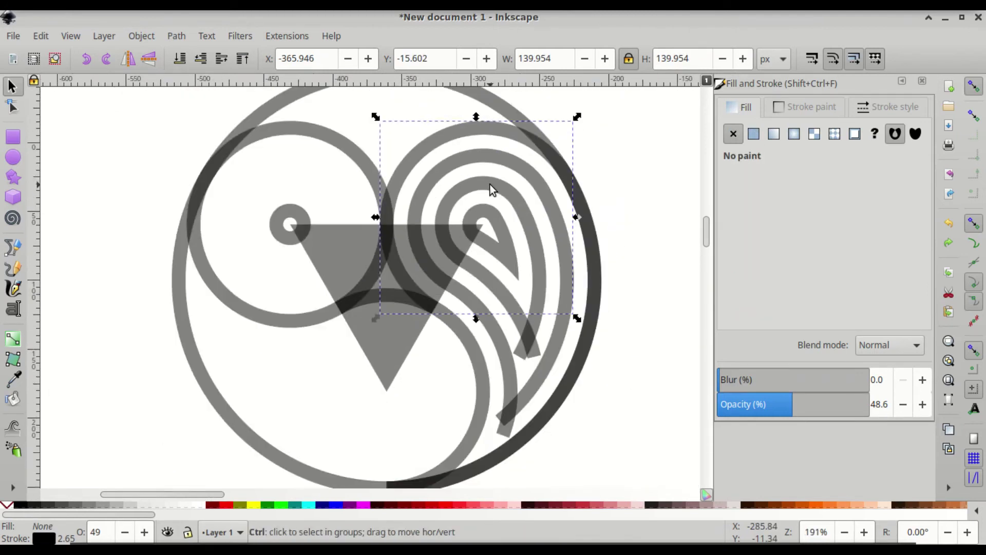
{"action": "scroll", "coordinate": [493, 190], "scroll_direction": "up", "scroll_amount": 3}
{"action": "scroll", "coordinate": [513, 174], "scroll_direction": "down", "scroll_amount": 2}
{"action": "left_click", "coordinate": [547, 176]}
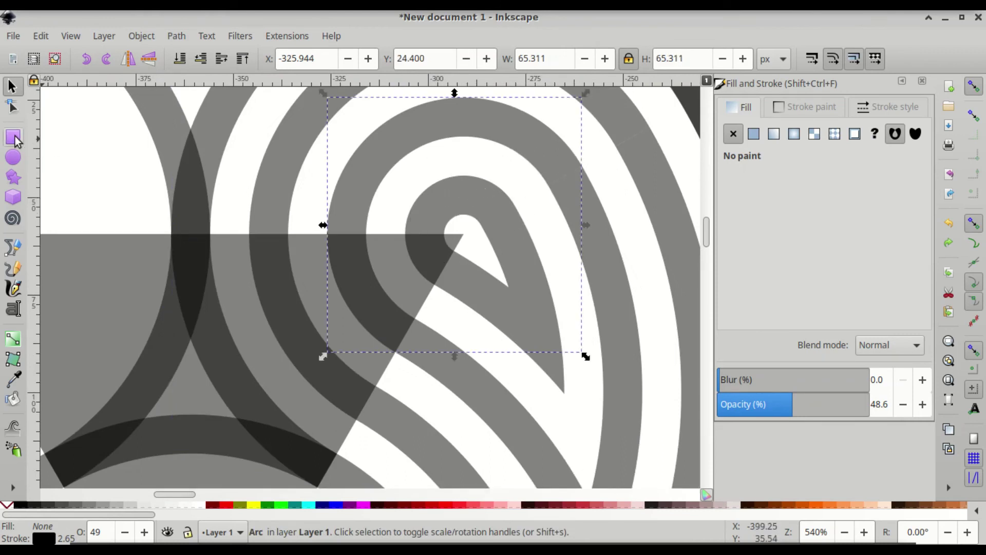
{"action": "key", "text": "Tab"}
{"action": "scroll", "coordinate": [542, 221], "scroll_direction": "down", "scroll_amount": 2}
{"action": "scroll", "coordinate": [554, 206], "scroll_direction": "right", "scroll_amount": 2}
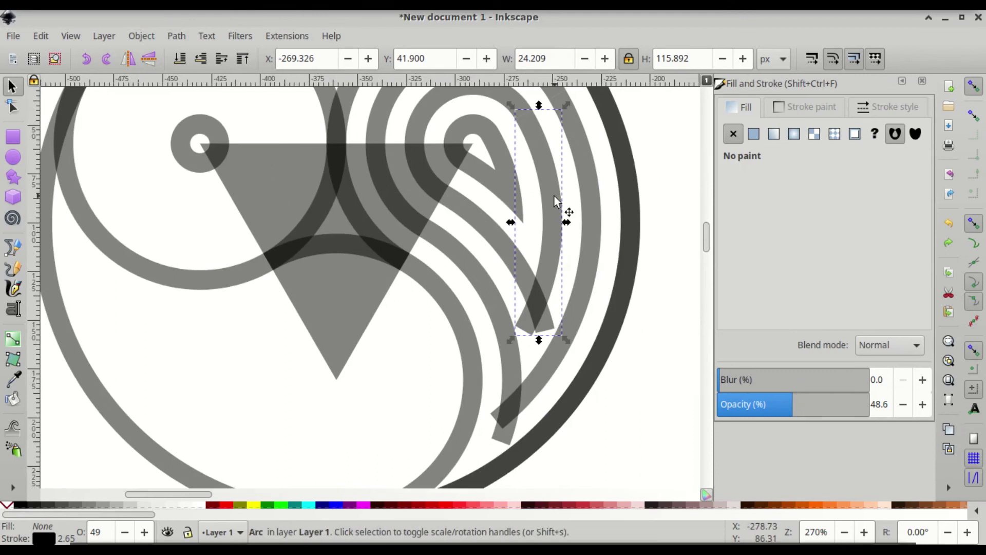
{"action": "left_click", "coordinate": [483, 284], "text": "shift"}
{"action": "key", "text": "ctrl+d"}
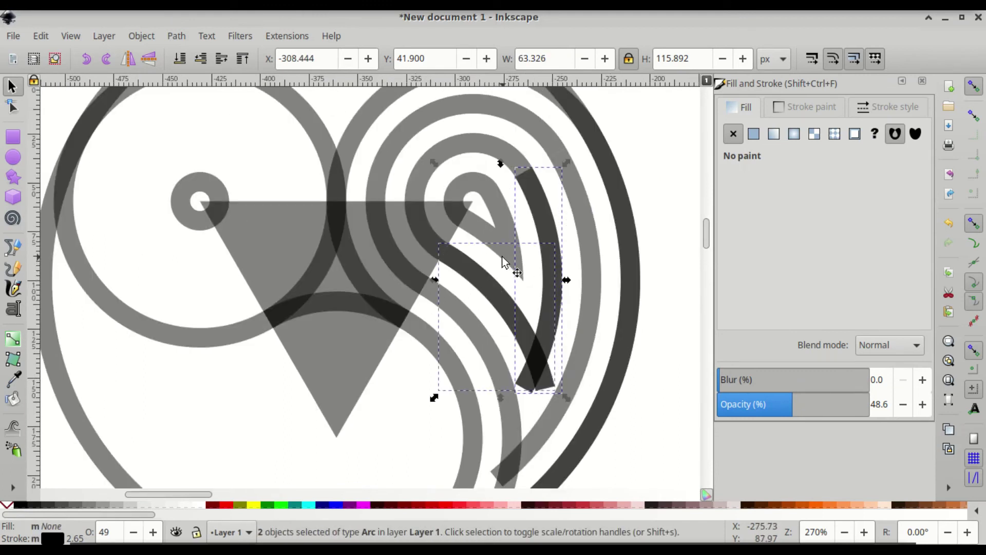
{"action": "left_click", "coordinate": [503, 259]}
{"action": "left_click", "coordinate": [551, 180]}
{"action": "left_click", "coordinate": [537, 221]}
{"action": "left_click", "coordinate": [480, 284], "text": "shift"}
{"action": "key", "text": "Delete"}
Step: Convert the two light arcs' strokes into filled paths and inspect the pieces
{"action": "key", "text": "Tab"}
{"action": "left_click", "coordinate": [491, 268], "text": "shift"}
{"action": "left_click", "coordinate": [176, 37]}
{"action": "left_click", "coordinate": [211, 73]}
{"action": "left_click", "coordinate": [180, 37]}
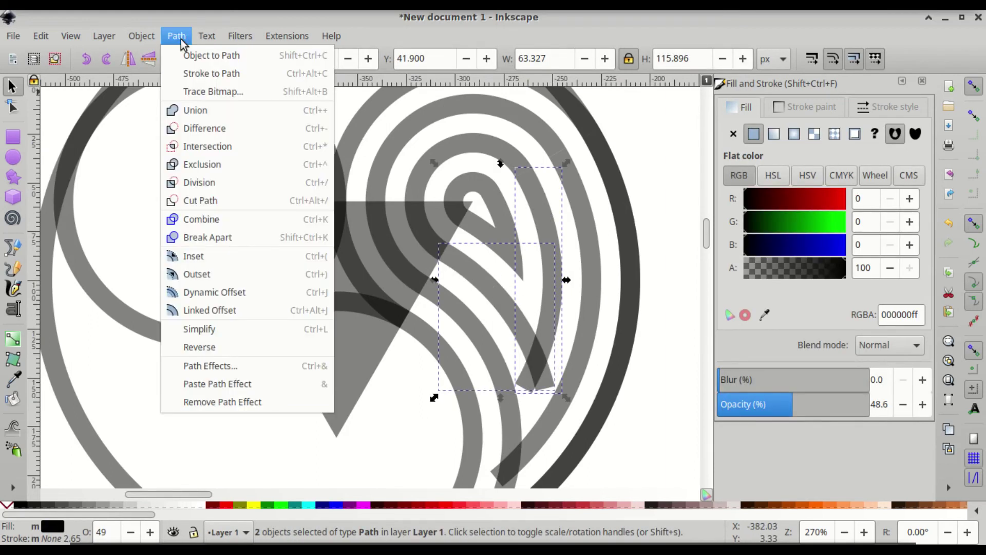
{"action": "left_click", "coordinate": [185, 73]}
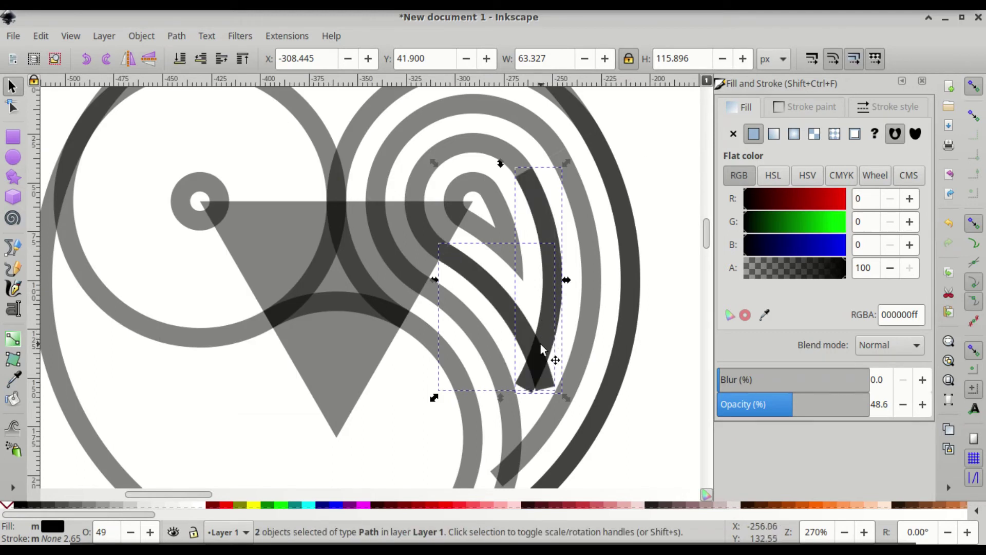
{"action": "key", "text": "ctrl"}
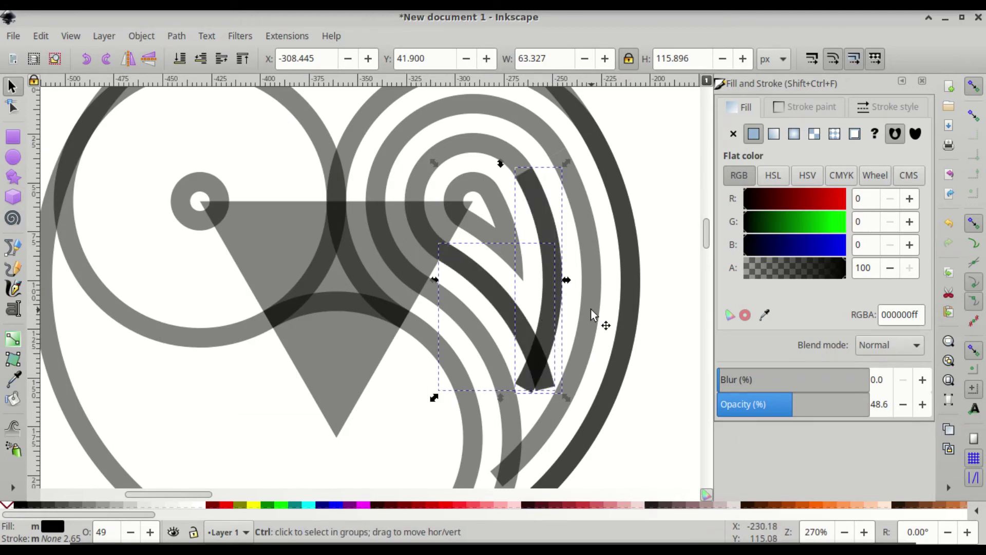
{"action": "left_click", "coordinate": [591, 309], "text": "ctrl"}
{"action": "left_click", "coordinate": [549, 266], "text": "ctrl"}
{"action": "left_click", "coordinate": [511, 282], "text": "ctrl+shift"}
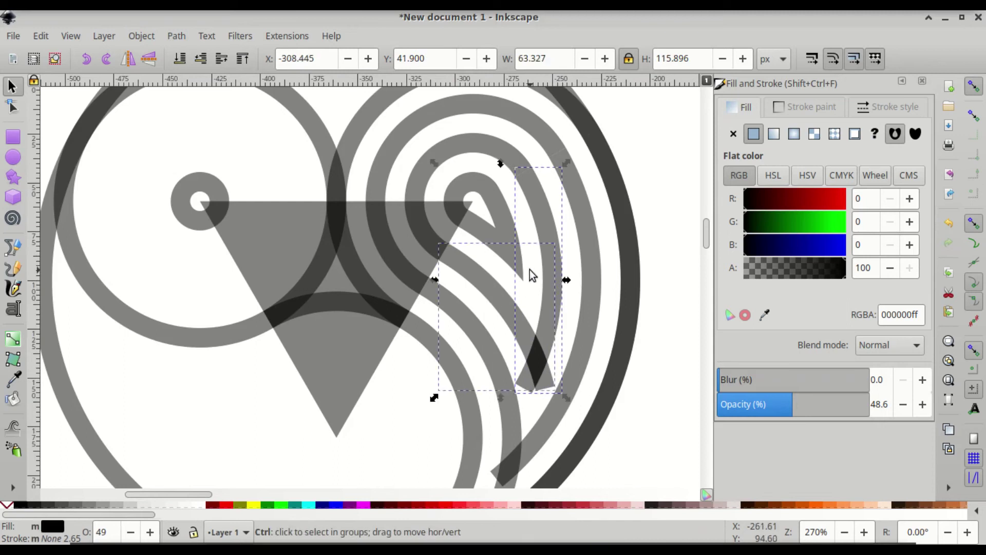
Step: Select the dark right arc's four bottom nodes, then clear the node selection
{"action": "left_click", "coordinate": [528, 298], "text": "ctrl"}
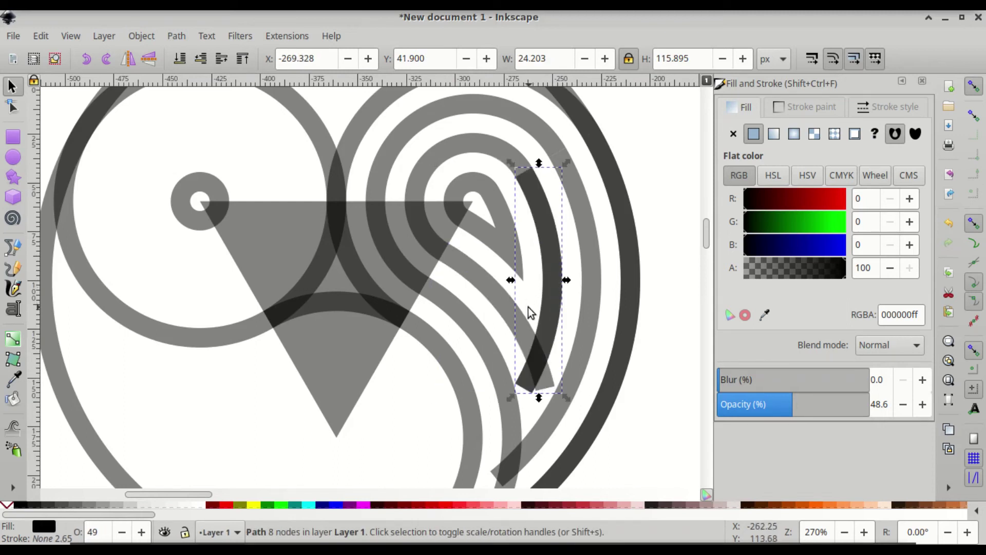
{"action": "double_click", "coordinate": [522, 380]}
{"action": "left_click_drag", "start_coordinate": [513, 349], "coordinate": [553, 410]}
{"action": "key", "text": "Escape"}
{"action": "key", "text": "Escape"}
{"action": "key", "text": "s"}
Step: Click through the grey diagonal piece, dark tail arc and hook-shaped path near the spiral's tail
{"action": "left_click", "coordinate": [522, 329]}
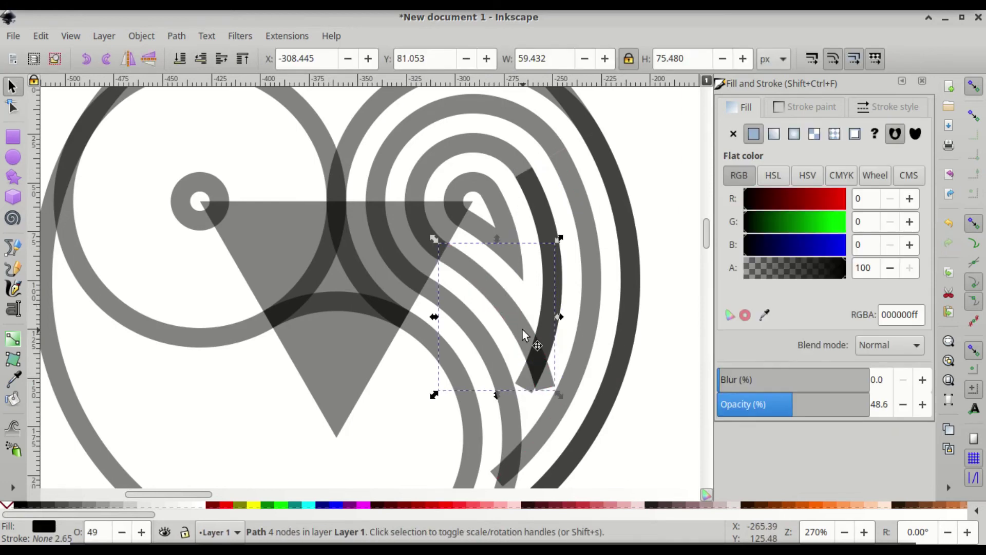
{"action": "left_click", "coordinate": [522, 378]}
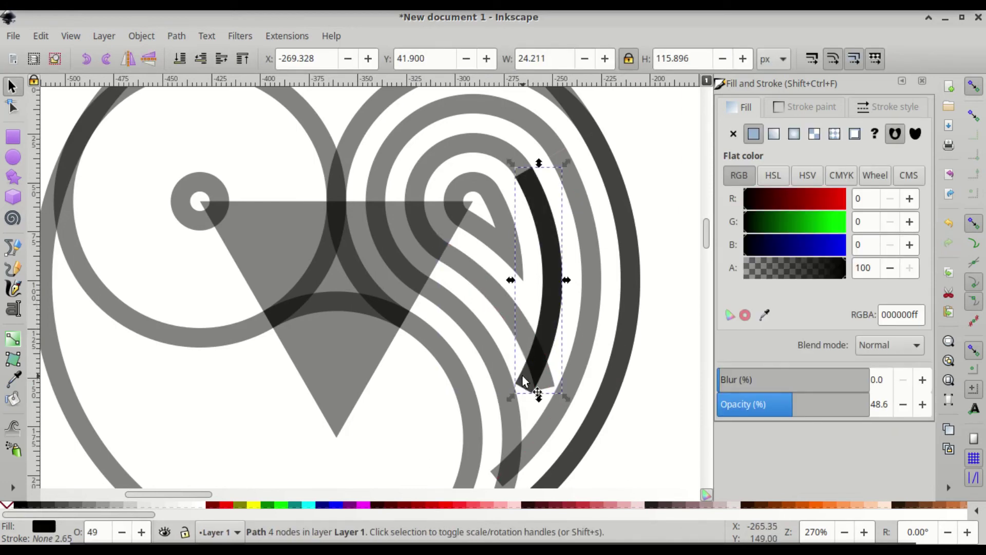
{"action": "left_click", "coordinate": [522, 328], "text": "ctrl"}
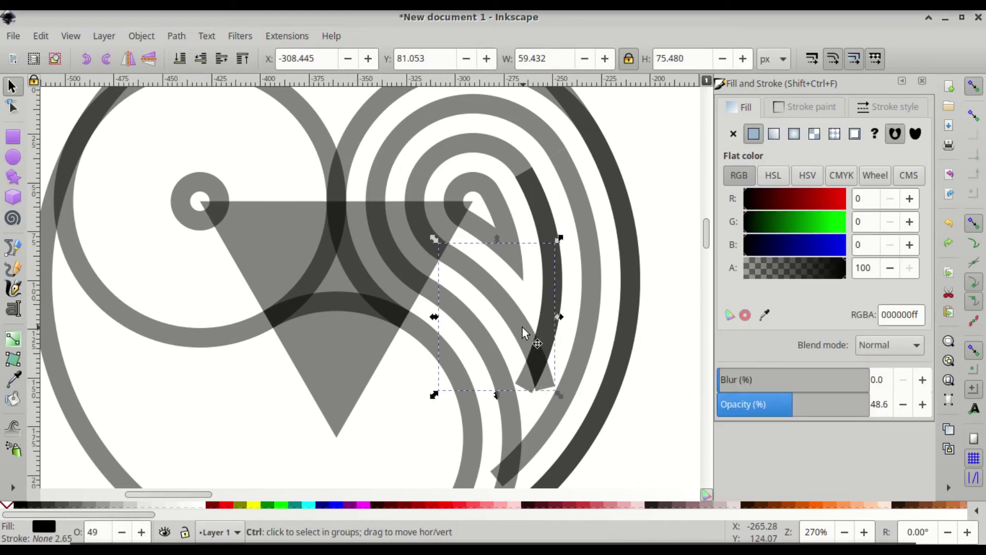
{"action": "left_click", "coordinate": [520, 381]}
{"action": "left_click", "coordinate": [524, 359], "text": "shift"}
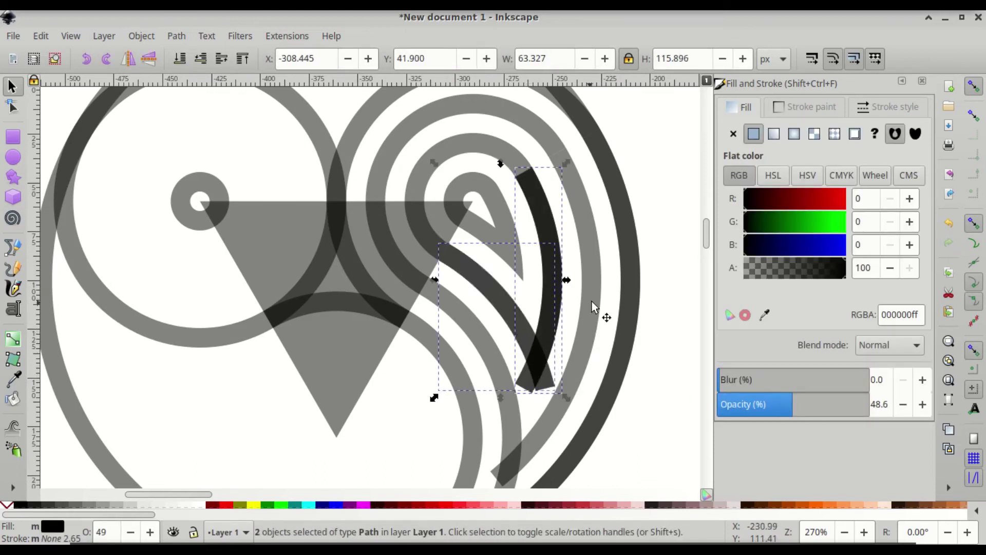
{"action": "key", "text": "n"}
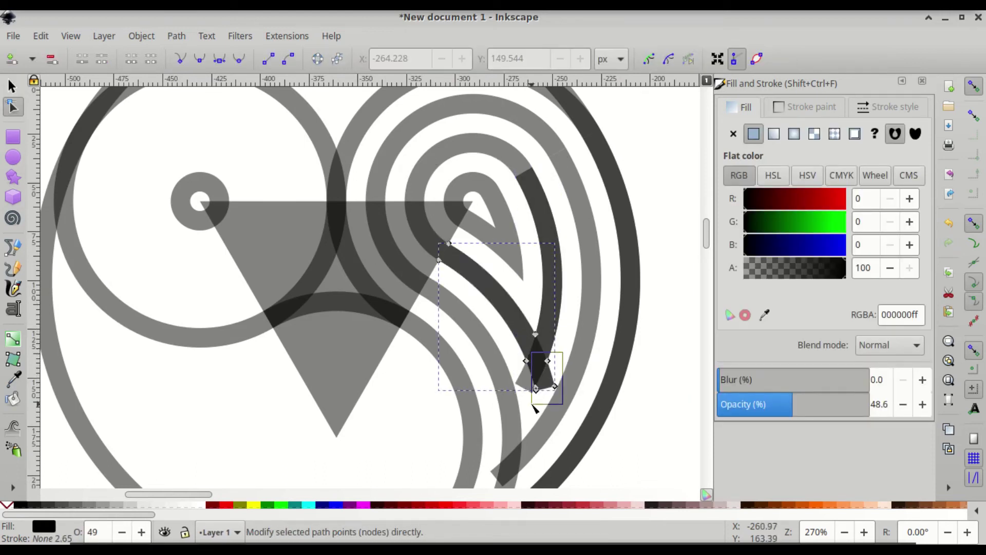
{"action": "key", "text": "Escape"}
{"action": "key", "text": "s"}
{"action": "left_click", "coordinate": [518, 332]}
{"action": "left_click", "coordinate": [547, 342], "text": "shift"}
Step: Try converting the outer spiral stroke and moving the teardrop right, then undo both
{"action": "left_click", "coordinate": [491, 178]}
{"action": "left_click", "coordinate": [437, 153]}
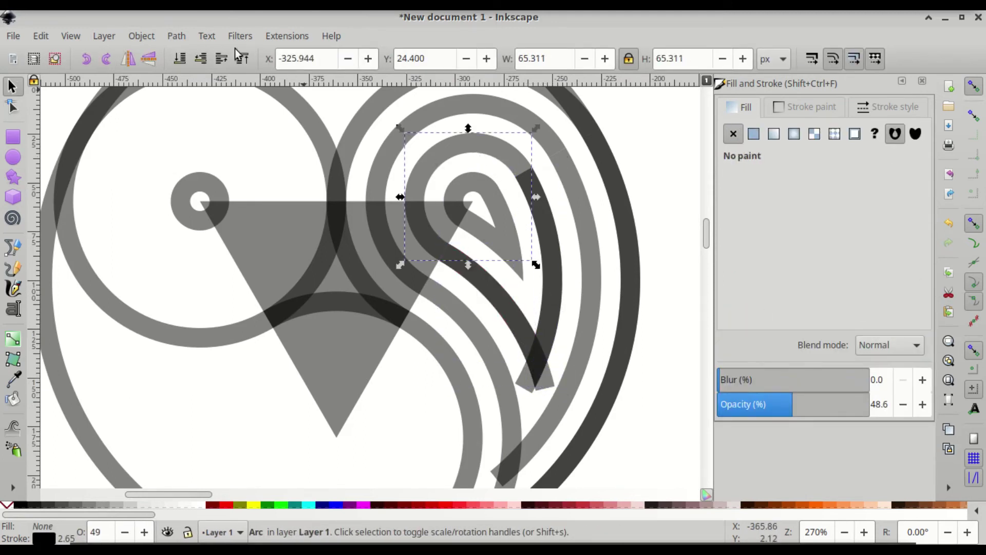
{"action": "left_click", "coordinate": [177, 36]}
{"action": "left_click", "coordinate": [207, 72]}
{"action": "left_click", "coordinate": [546, 259]}
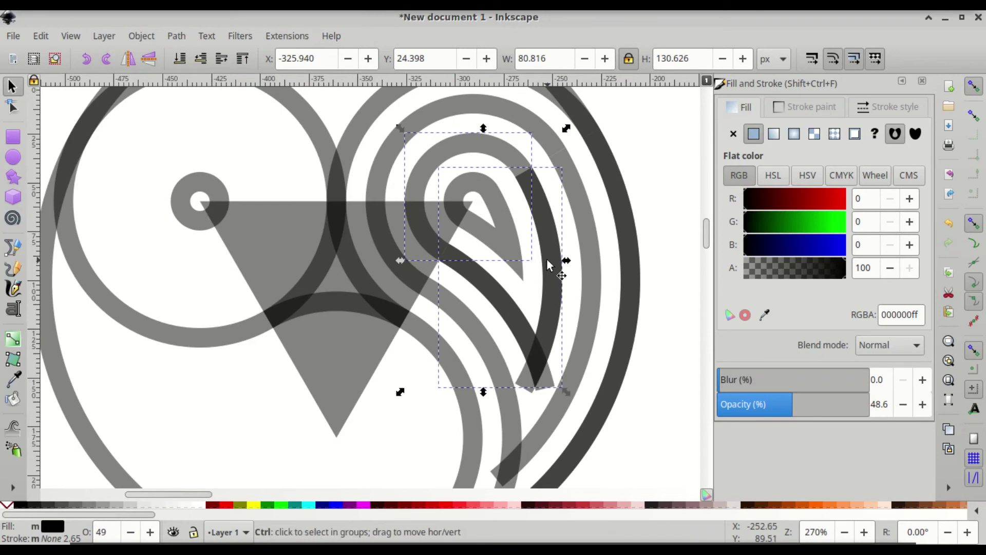
{"action": "left_click_drag", "start_coordinate": [543, 257], "coordinate": [652, 246]}
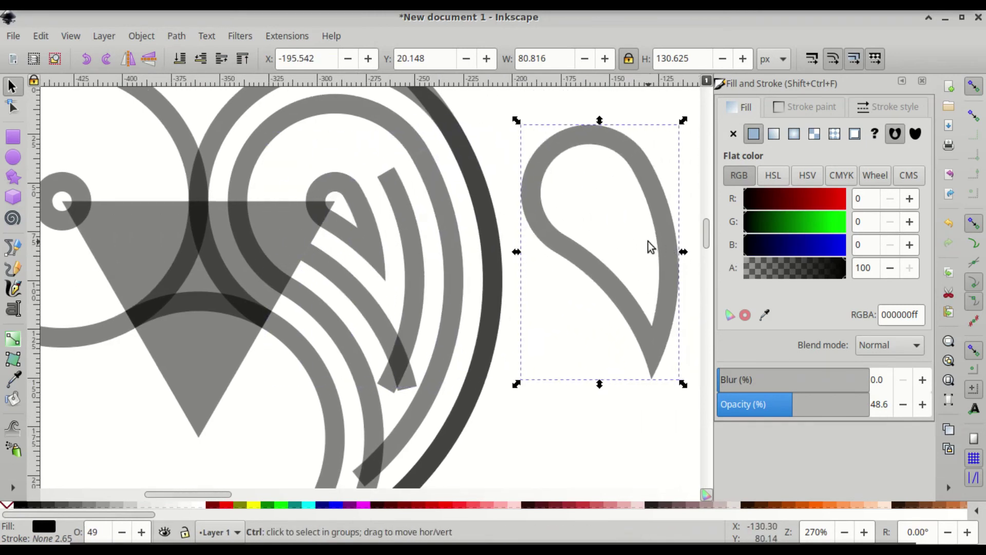
{"action": "key", "text": "ctrl+z"}
{"action": "left_click", "coordinate": [452, 347]}
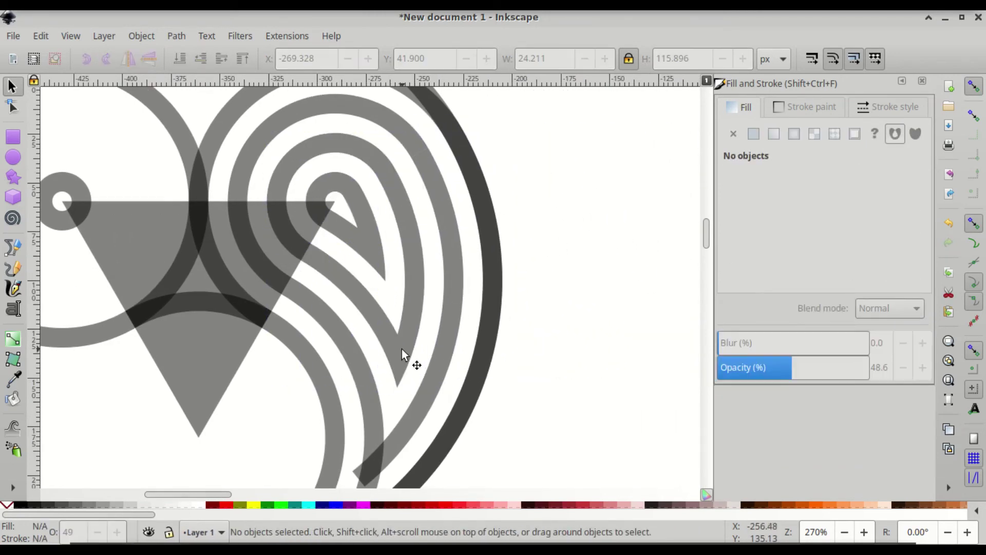
{"action": "key", "text": "ctrl+z"}
Step: Convert the strokes of two right-spiral arcs into filled paths
{"action": "scroll", "coordinate": [416, 352], "scroll_direction": "down", "scroll_amount": 3}
{"action": "left_click", "coordinate": [416, 353]}
{"action": "left_click", "coordinate": [369, 351], "text": "shift"}
{"action": "scroll", "coordinate": [367, 348], "scroll_direction": "up", "scroll_amount": 3}
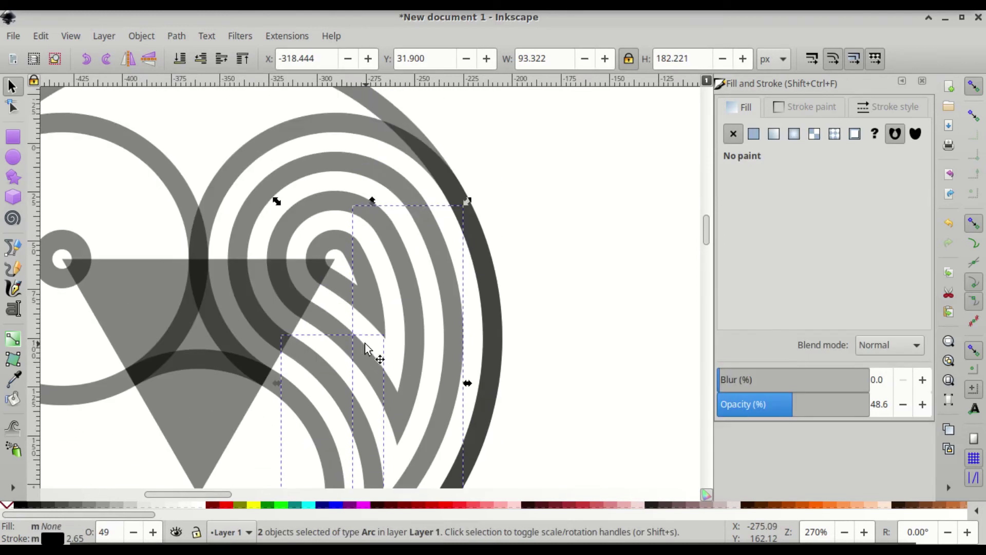
{"action": "scroll", "coordinate": [366, 343], "scroll_direction": "up", "scroll_amount": 1}
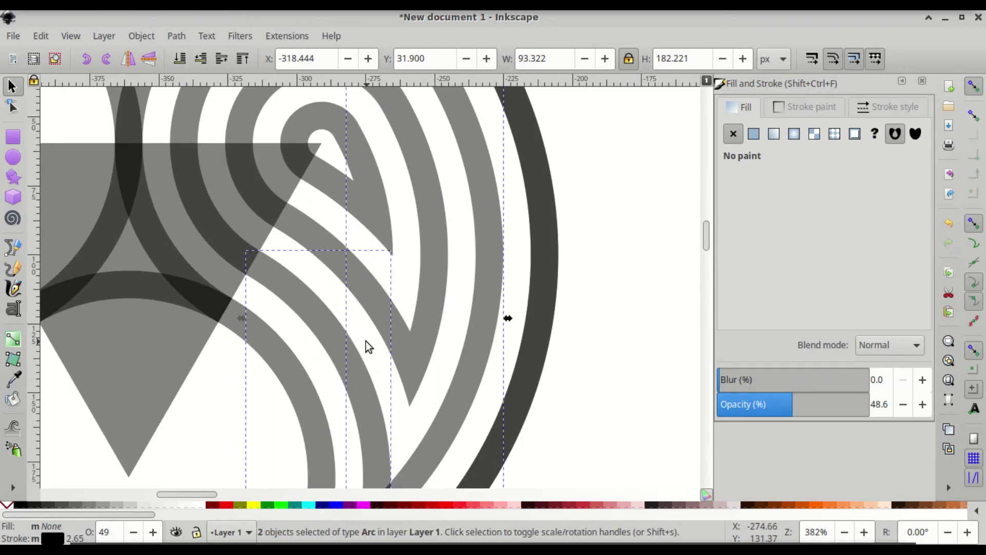
{"action": "scroll", "coordinate": [366, 340], "scroll_direction": "down", "scroll_amount": 1}
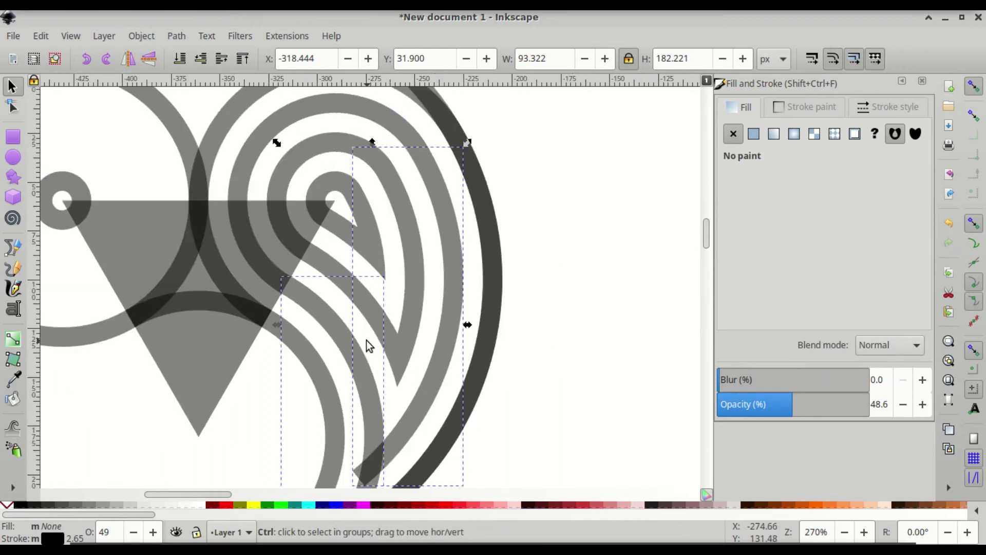
{"action": "scroll", "coordinate": [424, 188], "scroll_direction": "down", "scroll_amount": 3}
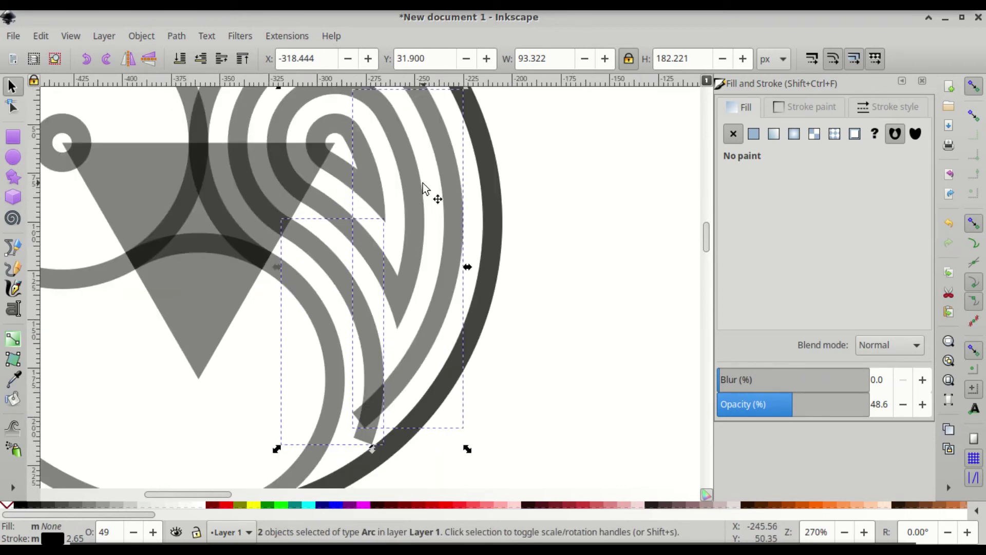
{"action": "scroll", "coordinate": [424, 188], "scroll_direction": "up", "scroll_amount": 3}
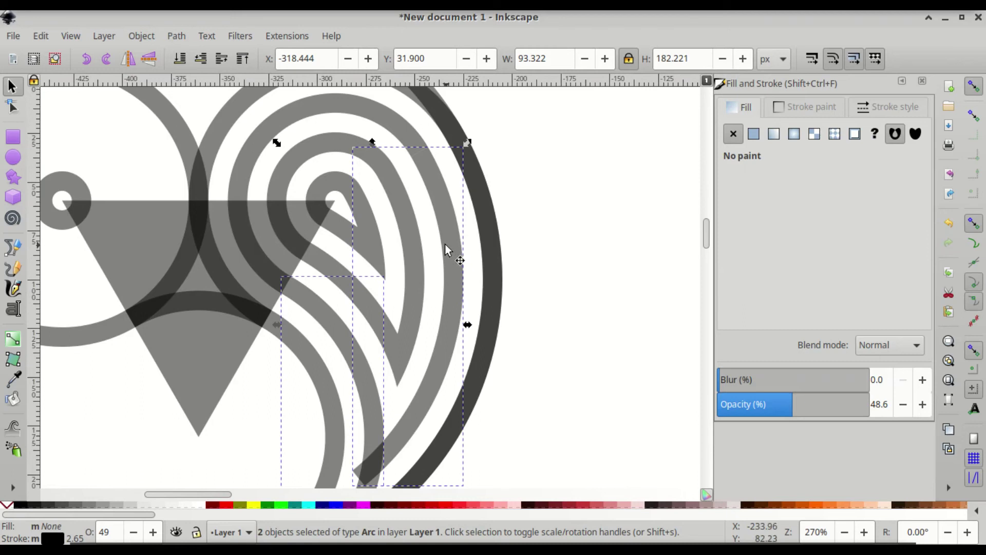
{"action": "left_click", "coordinate": [180, 37]}
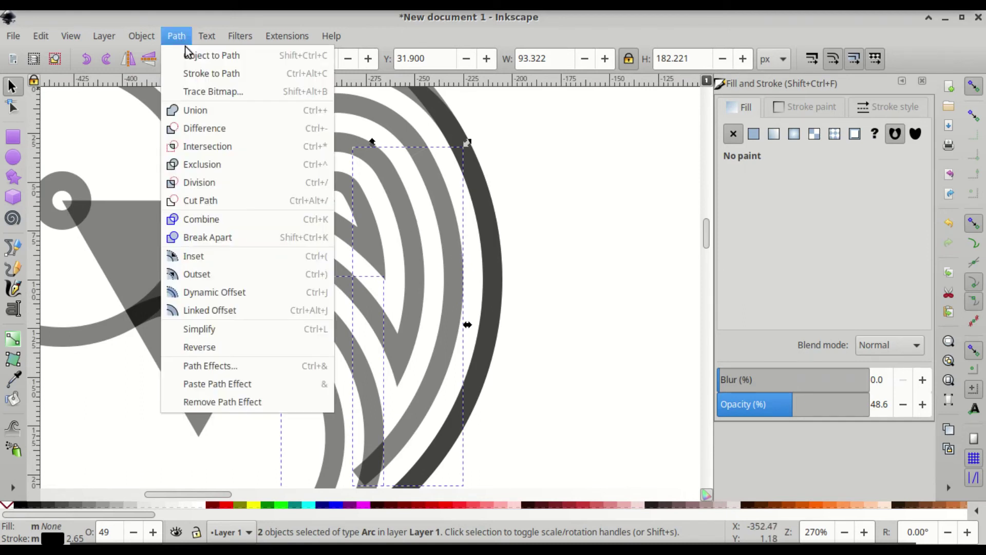
{"action": "left_click", "coordinate": [211, 75]}
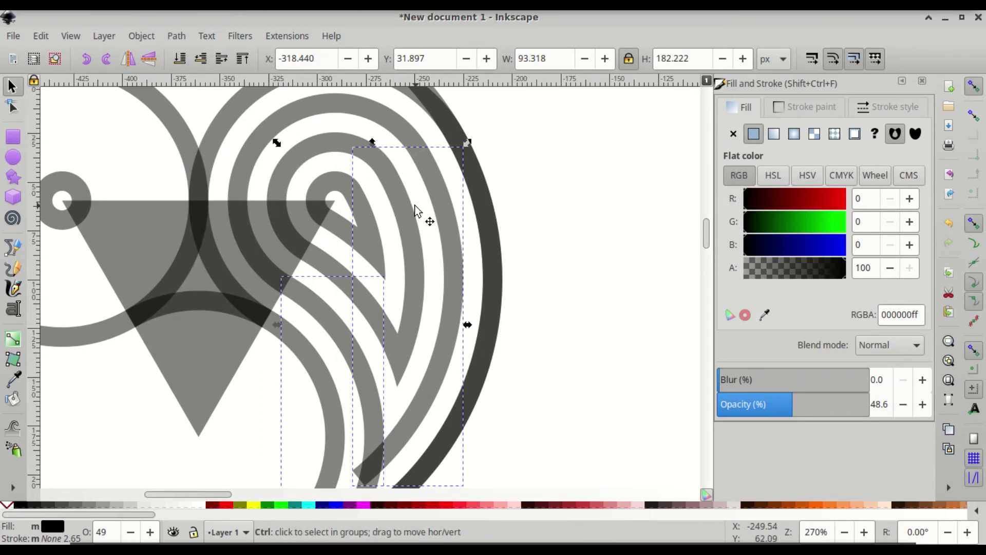
Step: Undo a duplicate of the converted paths, then select the 4-node tip piece and diagonal grey band
{"action": "key", "text": "ctrl+d"}
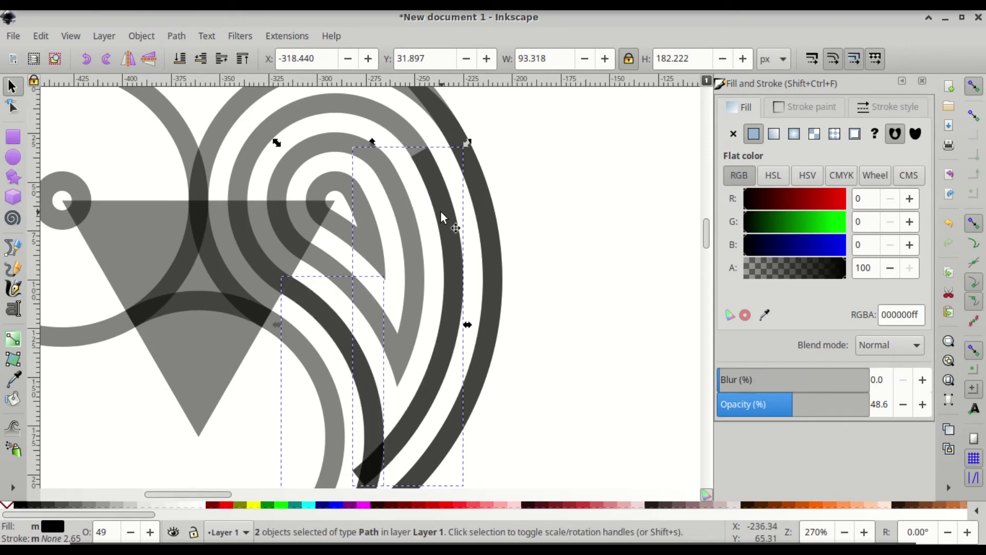
{"action": "scroll", "coordinate": [442, 215], "scroll_direction": "down", "scroll_amount": 5}
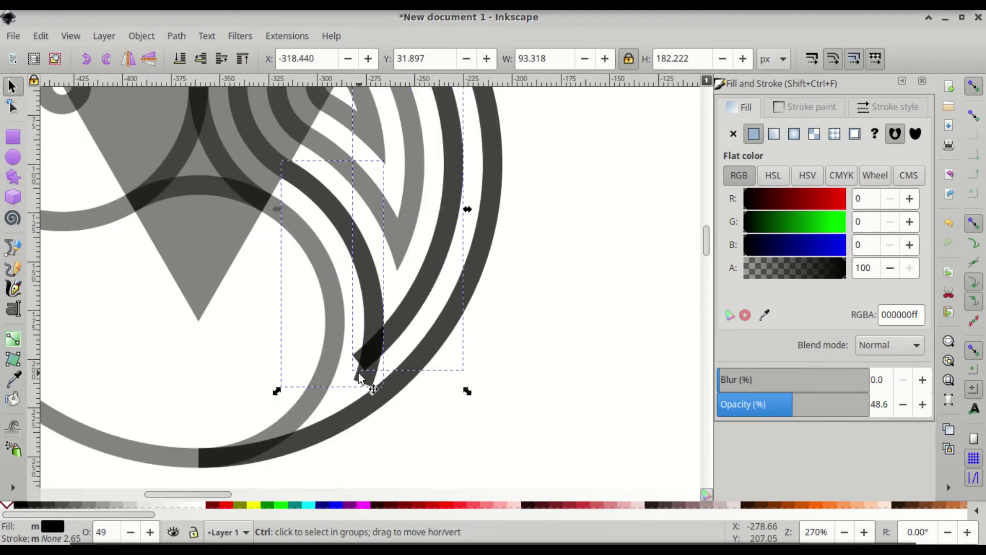
{"action": "scroll", "coordinate": [361, 370], "scroll_direction": "up", "scroll_amount": 6}
{"action": "scroll", "coordinate": [384, 315], "scroll_direction": "down", "scroll_amount": 4}
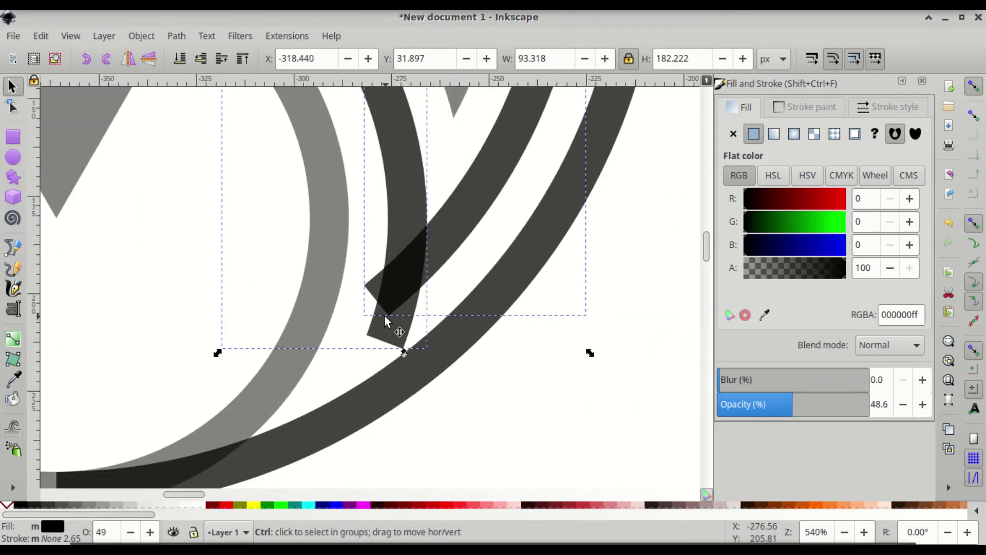
{"action": "key", "text": "ctrl+z"}
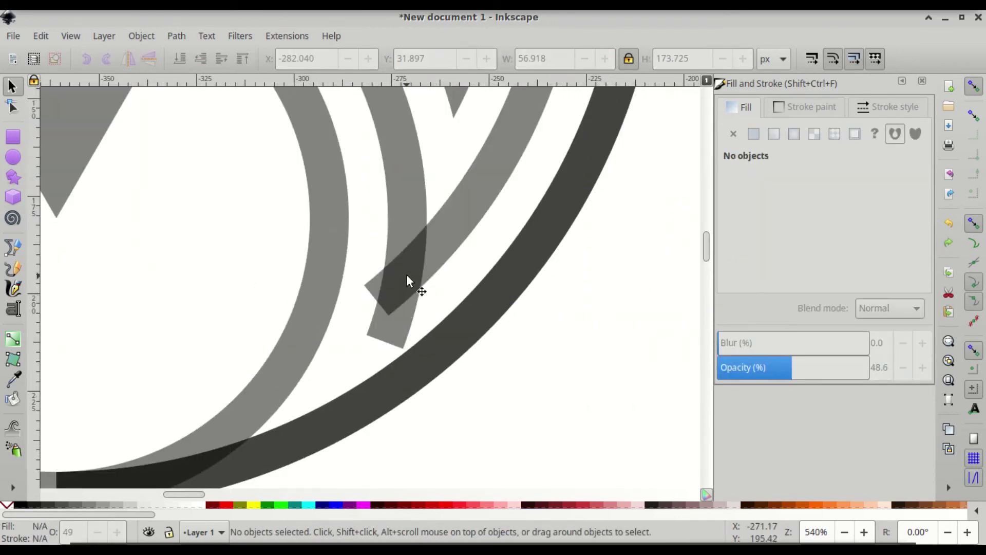
{"action": "left_click", "coordinate": [420, 275]}
{"action": "left_click", "coordinate": [450, 256]}
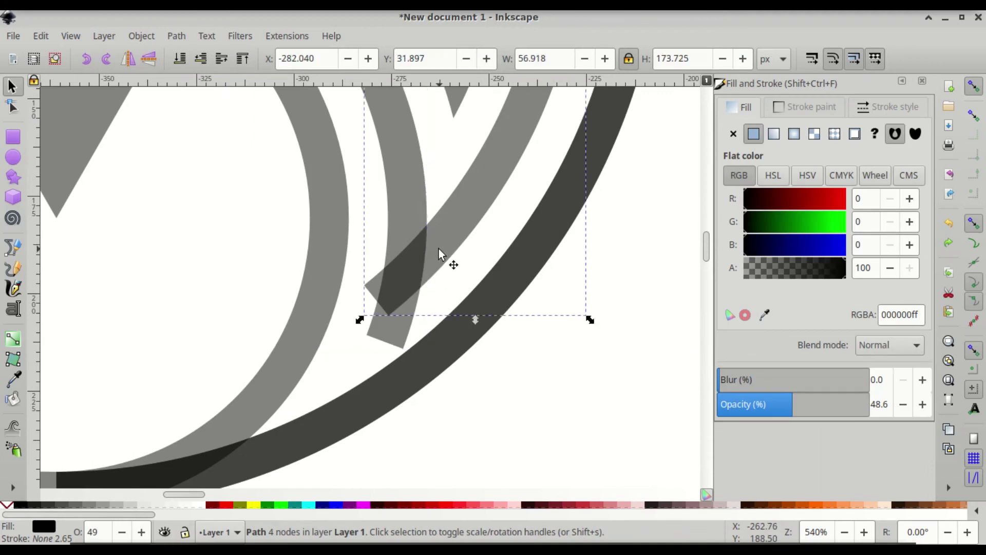
Step: Delete the two band pieces at the spiral's lower tip
{"action": "key", "text": "n"}
{"action": "key", "text": "Delete"}
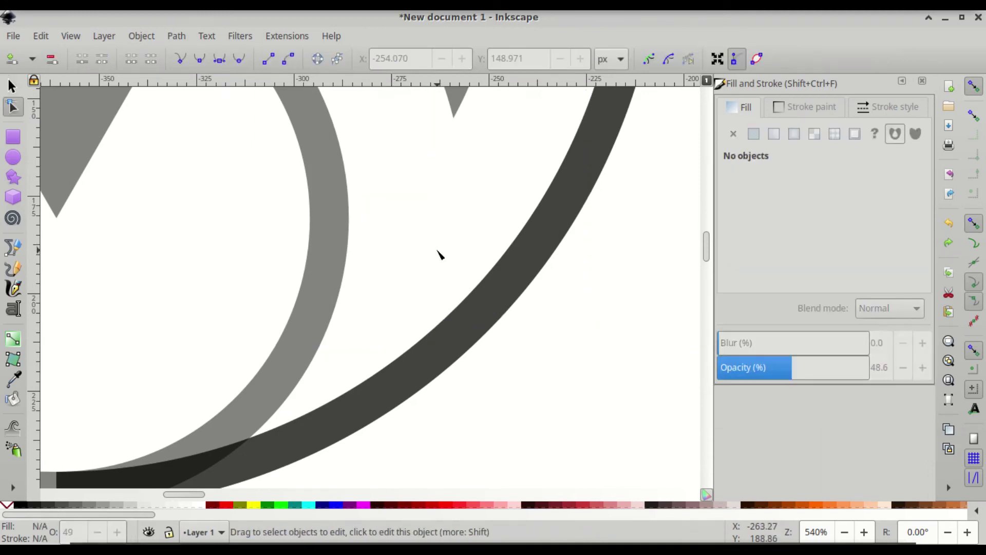
{"action": "scroll", "coordinate": [439, 255], "scroll_direction": "down", "scroll_amount": 6, "text": "ctrl"}
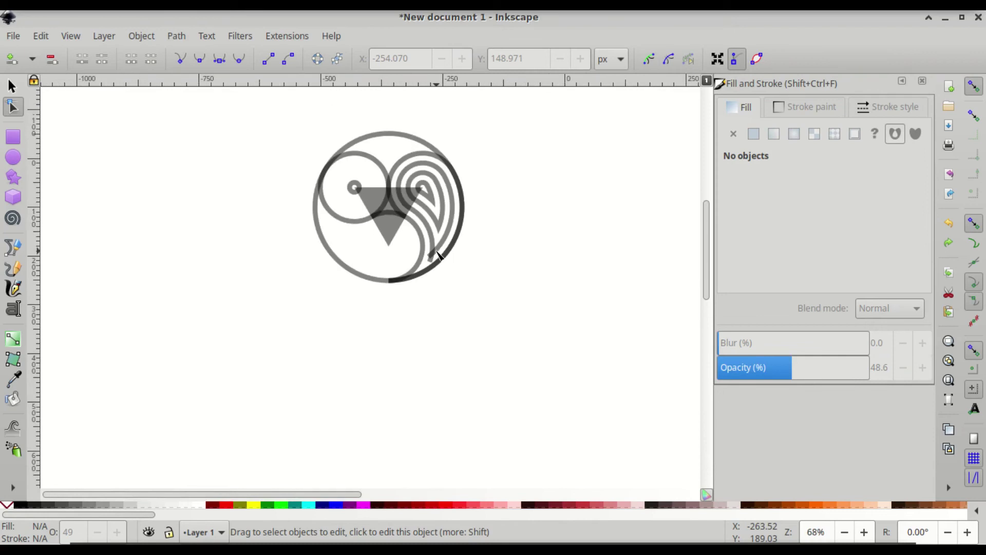
{"action": "scroll", "coordinate": [438, 254], "scroll_direction": "up", "scroll_amount": 5, "text": "ctrl"}
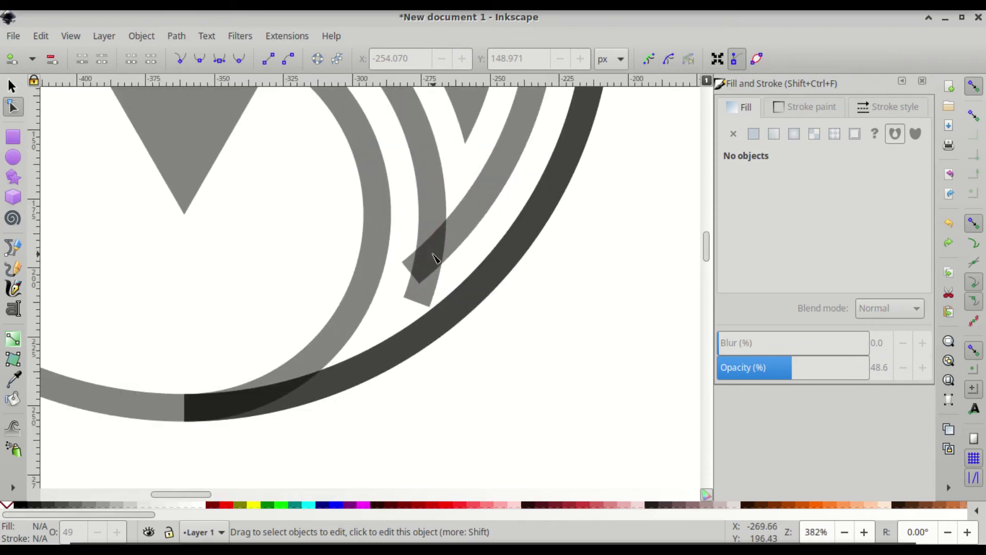
Step: Extend the diagonal arc band and the steep arc band further down toward the outer ring
{"action": "left_click", "coordinate": [462, 235]}
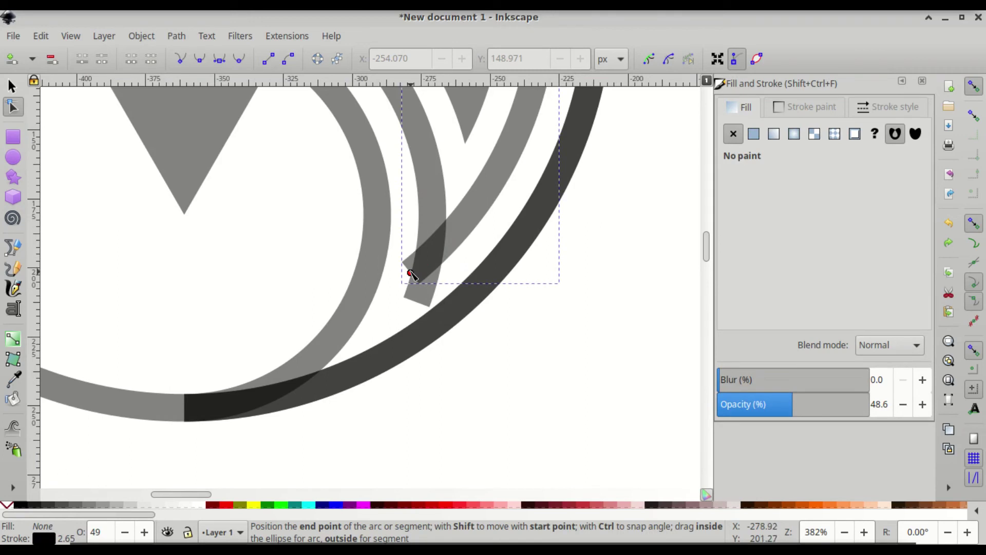
{"action": "left_click_drag", "start_coordinate": [411, 274], "coordinate": [387, 291]}
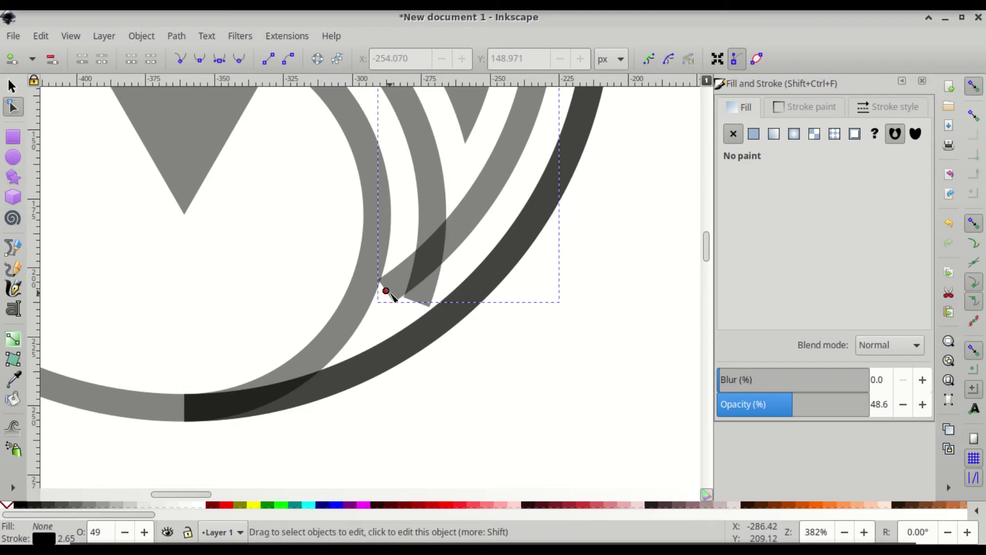
{"action": "scroll", "coordinate": [401, 291], "scroll_direction": "up", "scroll_amount": 3, "text": "ctrl"}
{"action": "left_click", "coordinate": [459, 305]}
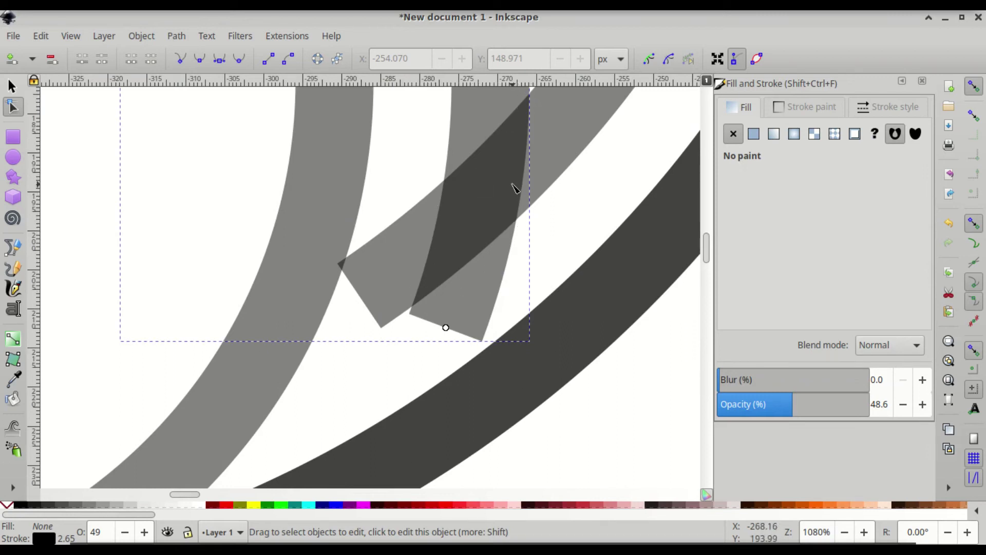
{"action": "scroll", "coordinate": [516, 188], "scroll_direction": "down", "scroll_amount": 3}
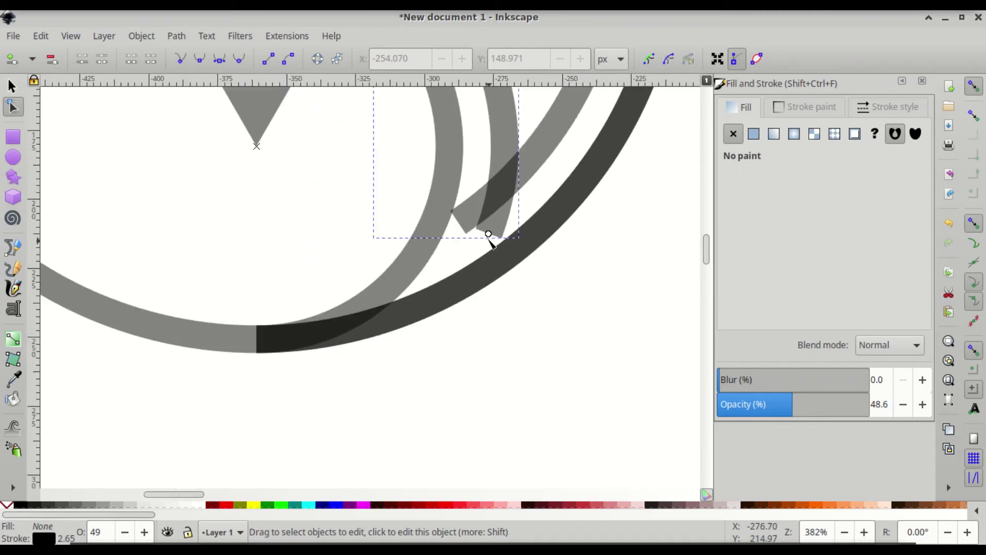
{"action": "left_click_drag", "start_coordinate": [488, 234], "coordinate": [485, 241]}
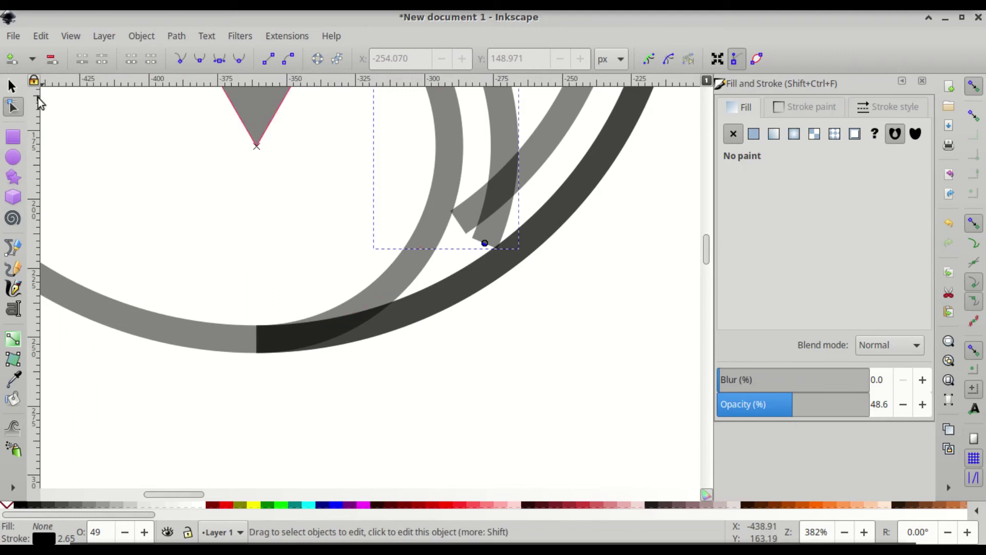
{"action": "left_click", "coordinate": [12, 88]}
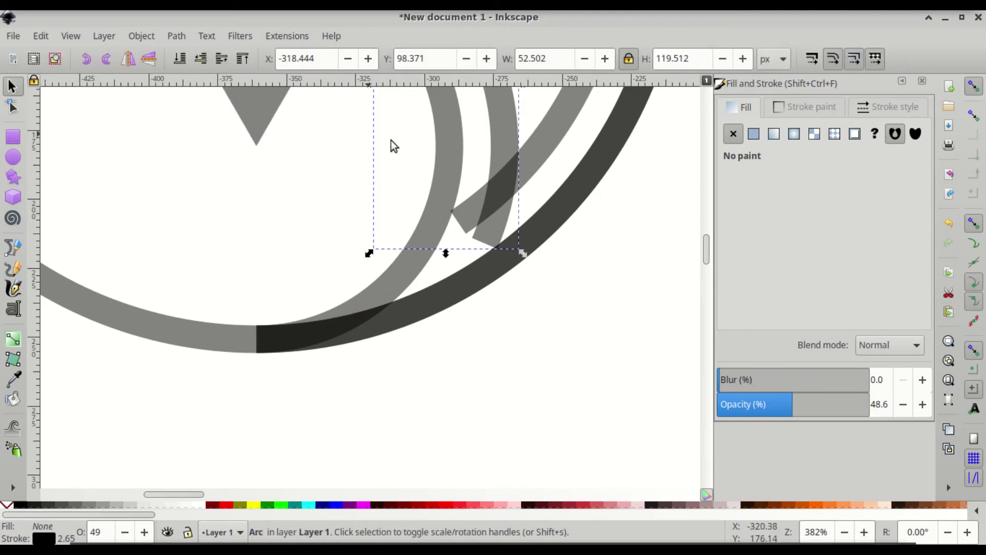
Step: Add the second arc to the selection and convert both arcs into ordinary paths
{"action": "left_click", "coordinate": [543, 148], "text": "shift"}
{"action": "scroll", "coordinate": [543, 147], "scroll_direction": "down", "scroll_amount": 3}
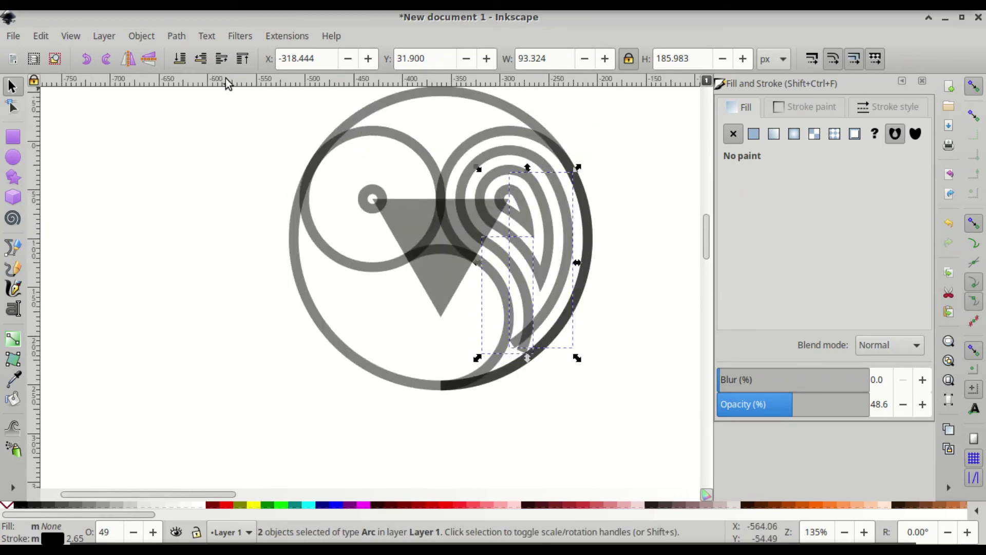
{"action": "left_click", "coordinate": [175, 37]}
{"action": "left_click", "coordinate": [183, 59]}
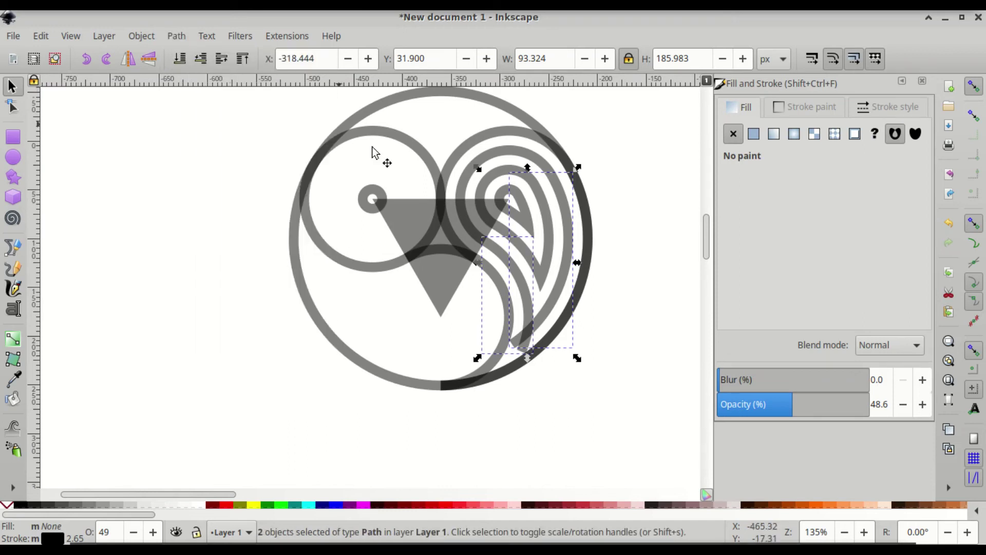
Step: Delete the small 4-node piece where the two loop bands cross
{"action": "key", "text": "ctrl"}
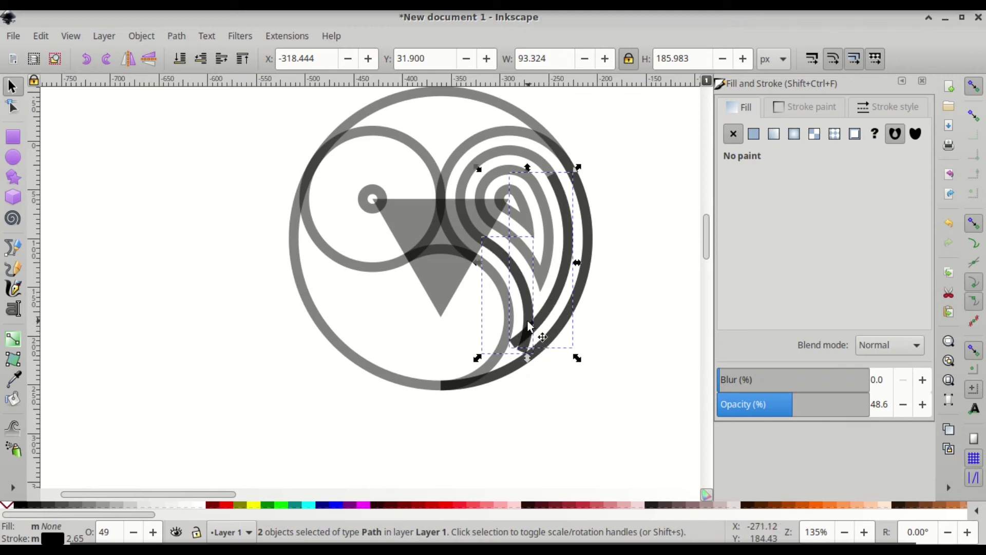
{"action": "key", "text": "ctrl"}
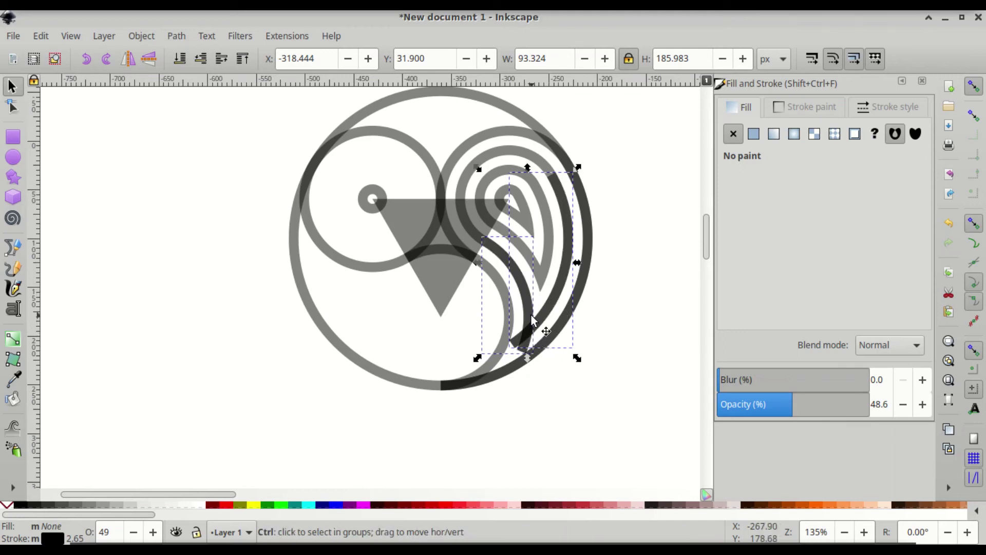
{"action": "key", "text": "shift"}
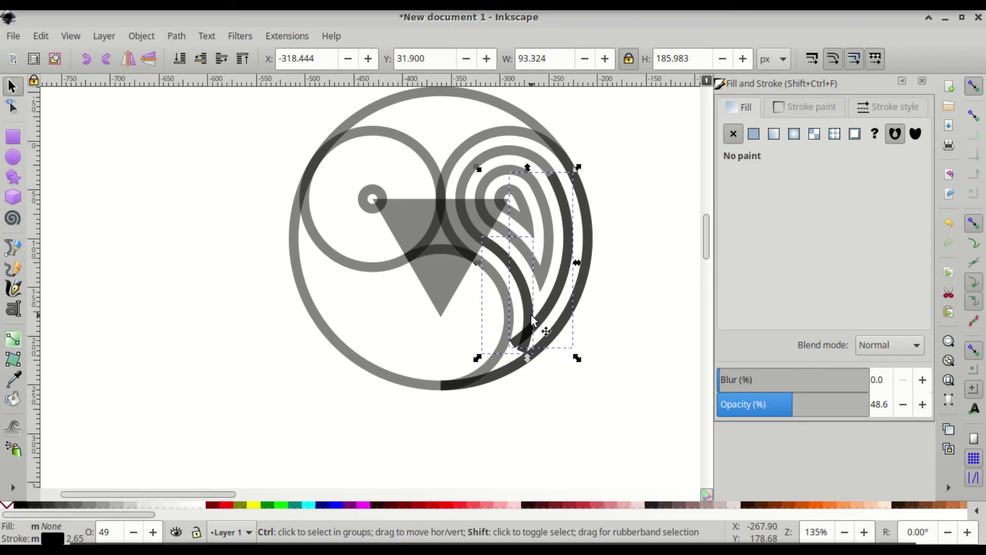
{"action": "left_click", "coordinate": [532, 317], "text": "ctrl"}
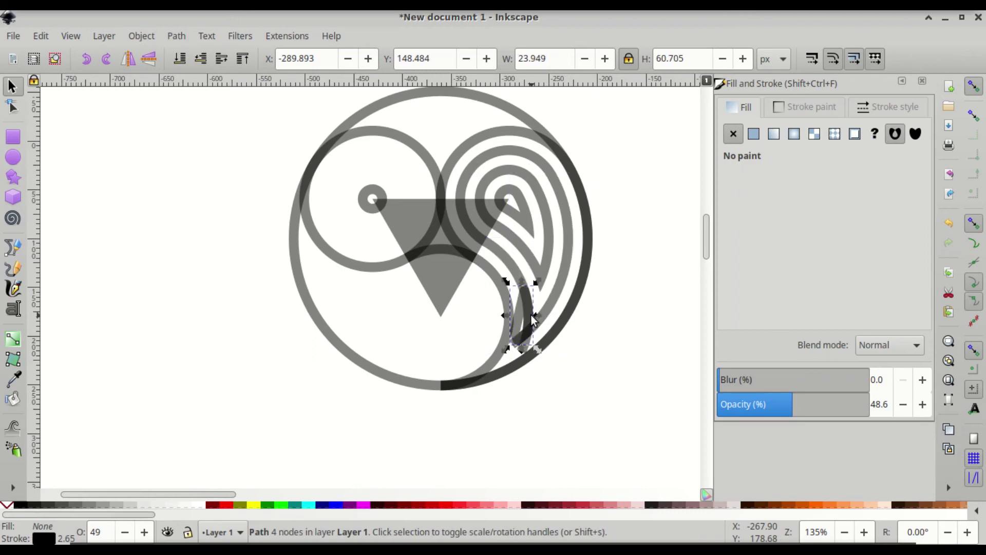
{"action": "scroll", "coordinate": [534, 324], "scroll_direction": "up", "scroll_amount": 5}
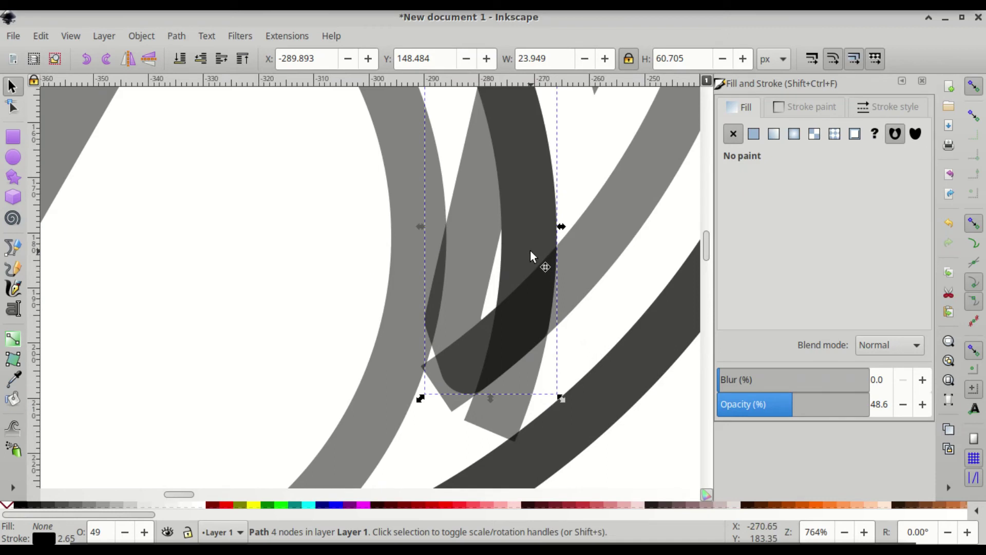
{"action": "key", "text": "Delete"}
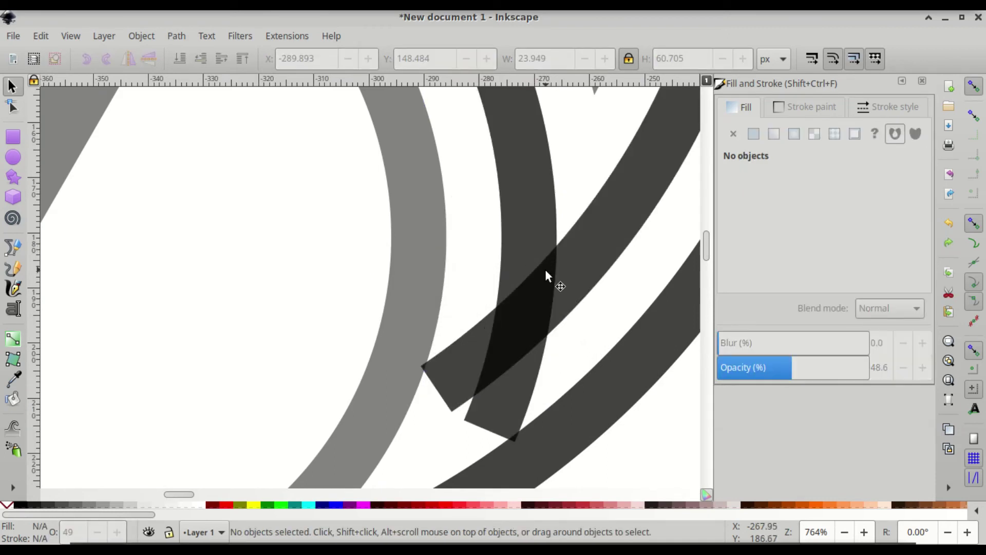
Step: Select both crossing inner arc bands and convert their strokes to filled paths with Path > Stroke to Path
{"action": "scroll", "coordinate": [551, 225], "scroll_direction": "down", "scroll_amount": 3, "text": "ctrl"}
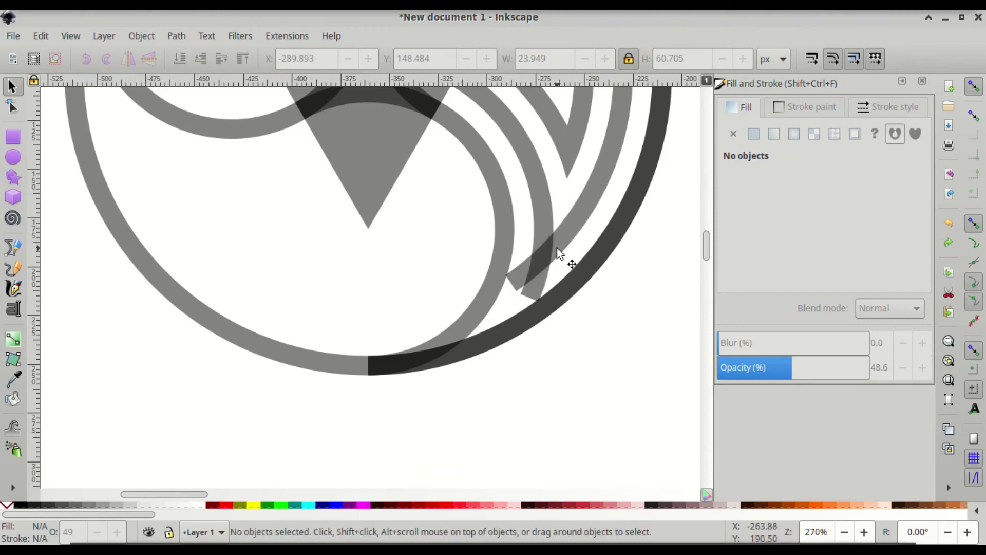
{"action": "left_click", "coordinate": [566, 238]}
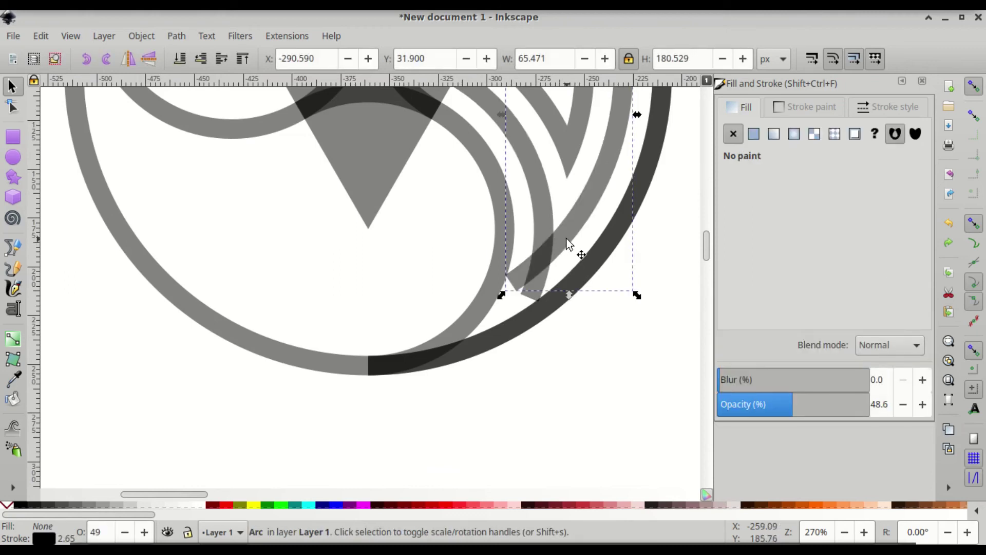
{"action": "key", "text": "e"}
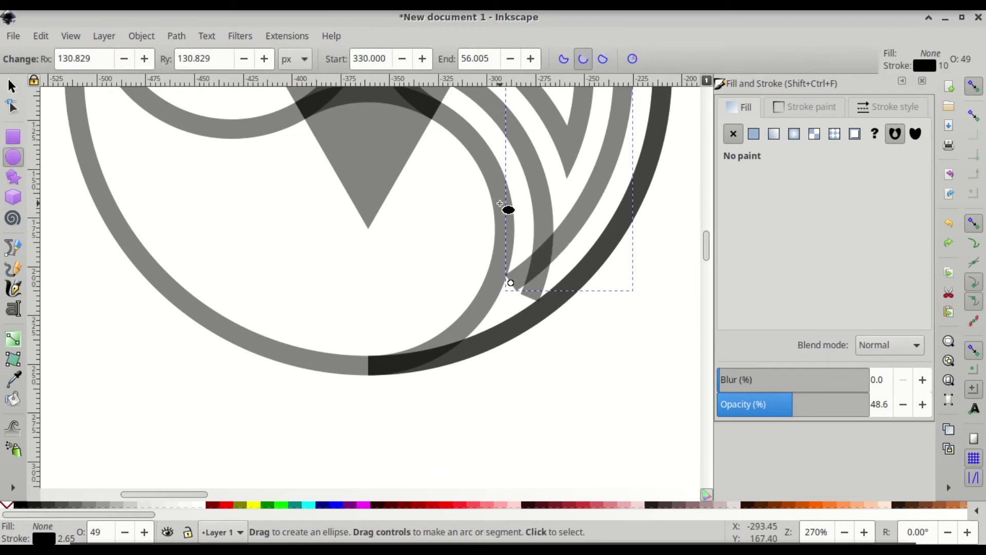
{"action": "key", "text": "Escape"}
{"action": "key", "text": "s"}
{"action": "left_click", "coordinate": [578, 235]}
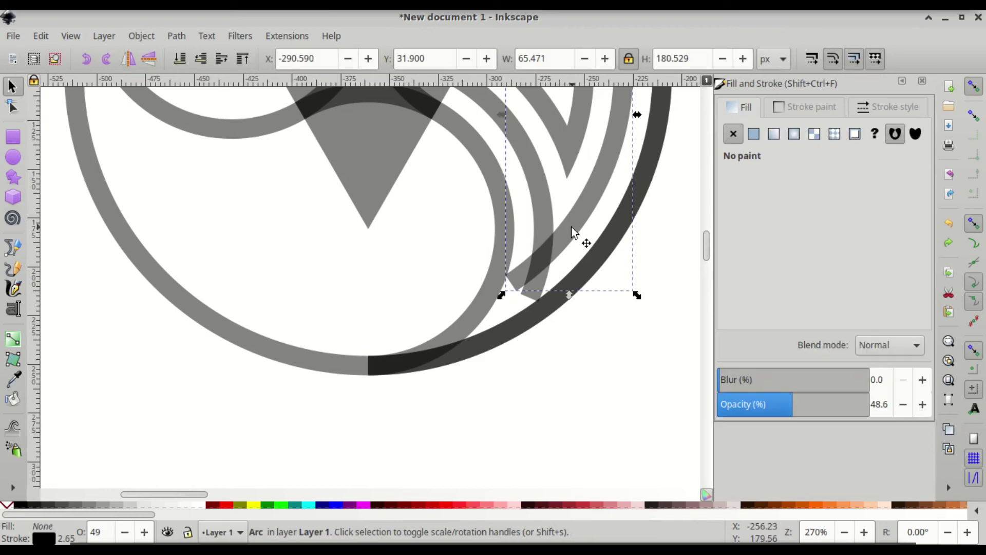
{"action": "left_click", "coordinate": [537, 203], "text": "shift"}
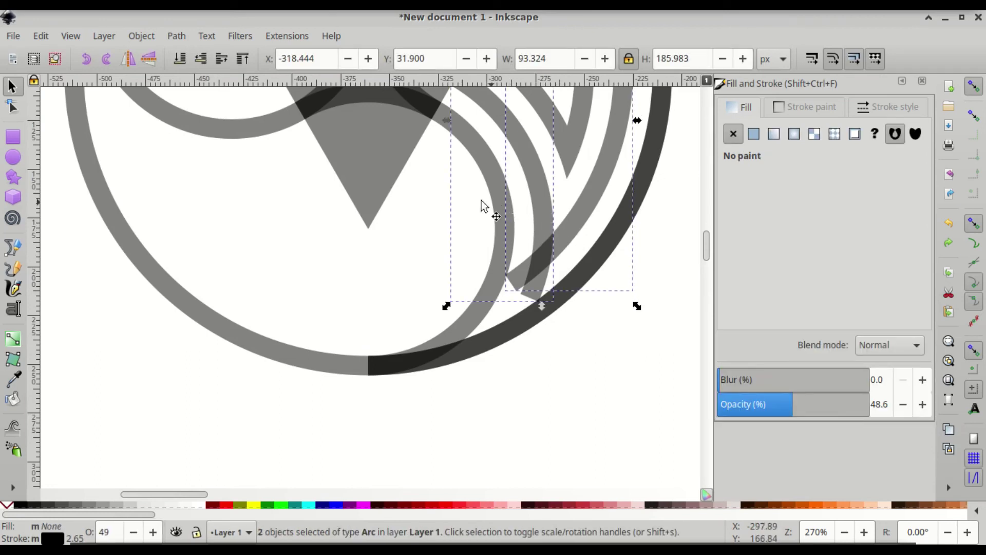
{"action": "left_click", "coordinate": [183, 34]}
{"action": "left_click", "coordinate": [199, 70]}
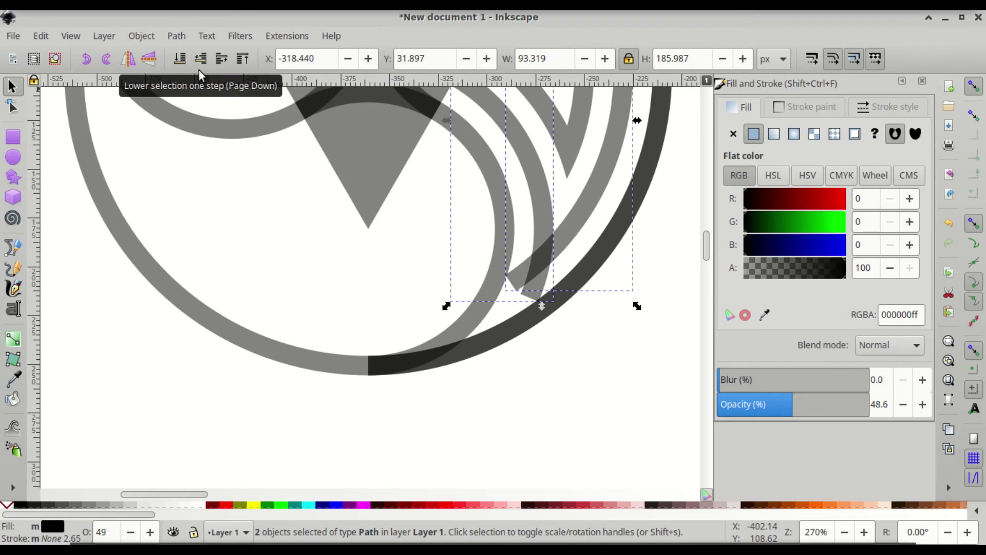
Step: Duplicate the two converted bands and intersect the copies, leaving a small 4-node overlap piece
{"action": "key", "text": "Home"}
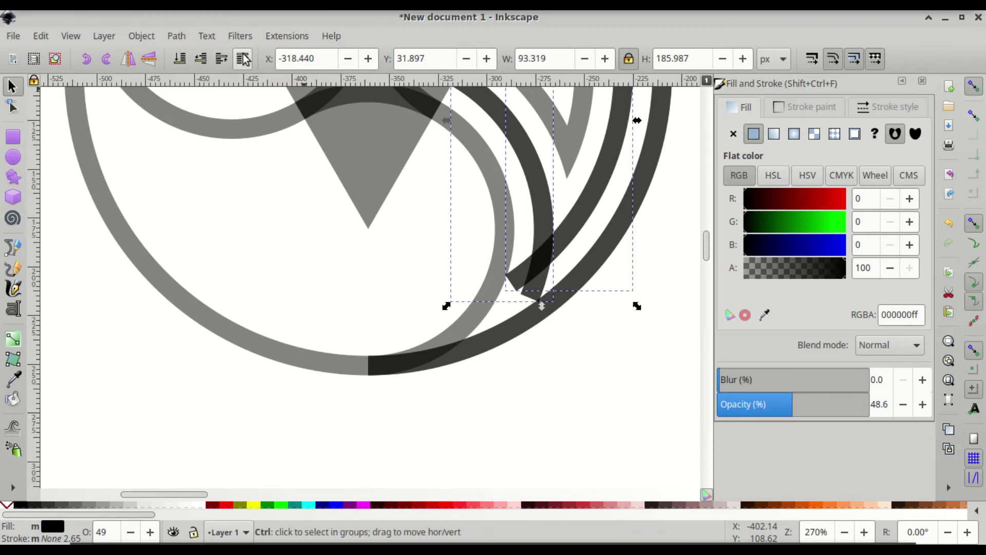
{"action": "key", "text": "ctrl+asterisk"}
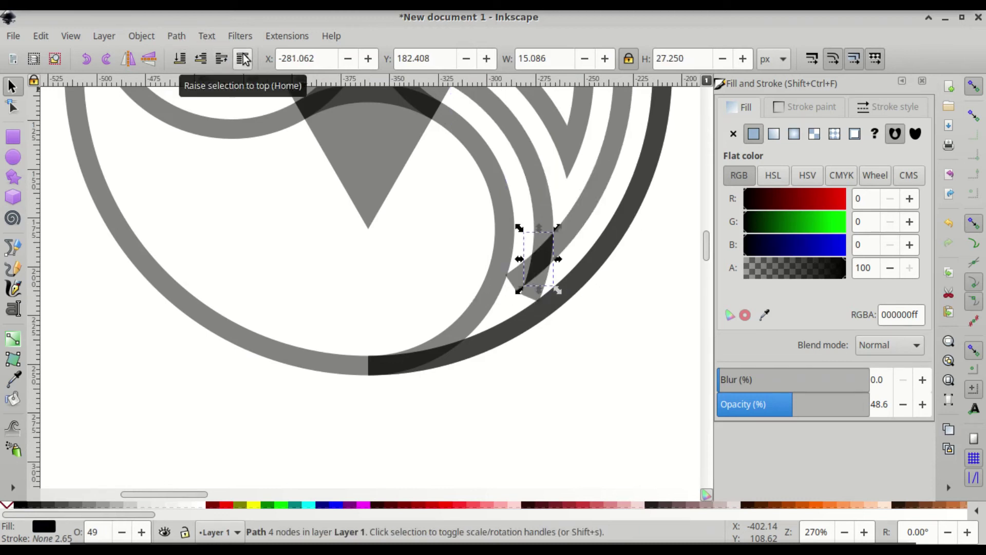
{"action": "scroll", "coordinate": [547, 251], "scroll_direction": "up", "scroll_amount": 3, "text": "ctrl"}
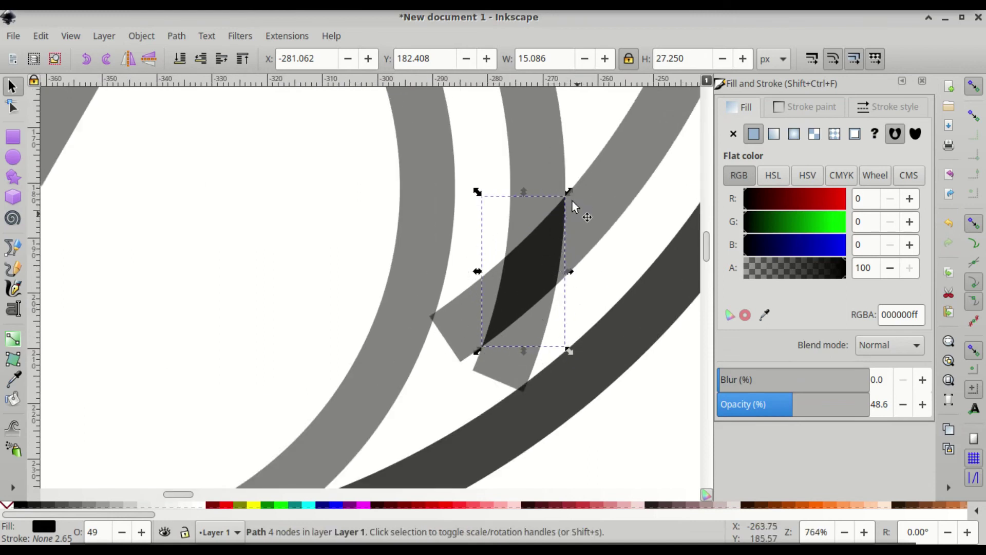
{"action": "scroll", "coordinate": [574, 210], "scroll_direction": "down", "scroll_amount": 2, "text": "ctrl"}
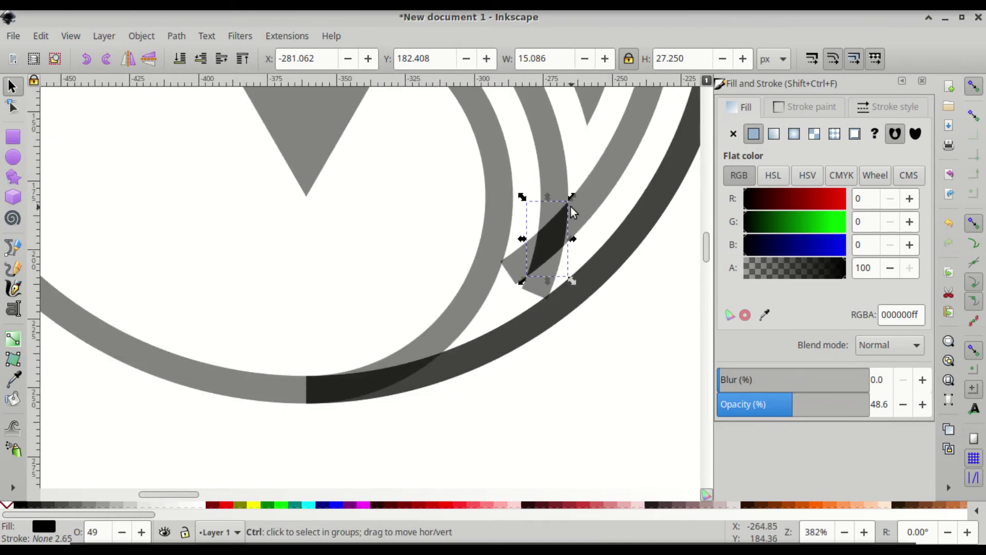
{"action": "scroll", "coordinate": [573, 197], "scroll_direction": "down", "scroll_amount": 1, "text": "ctrl"}
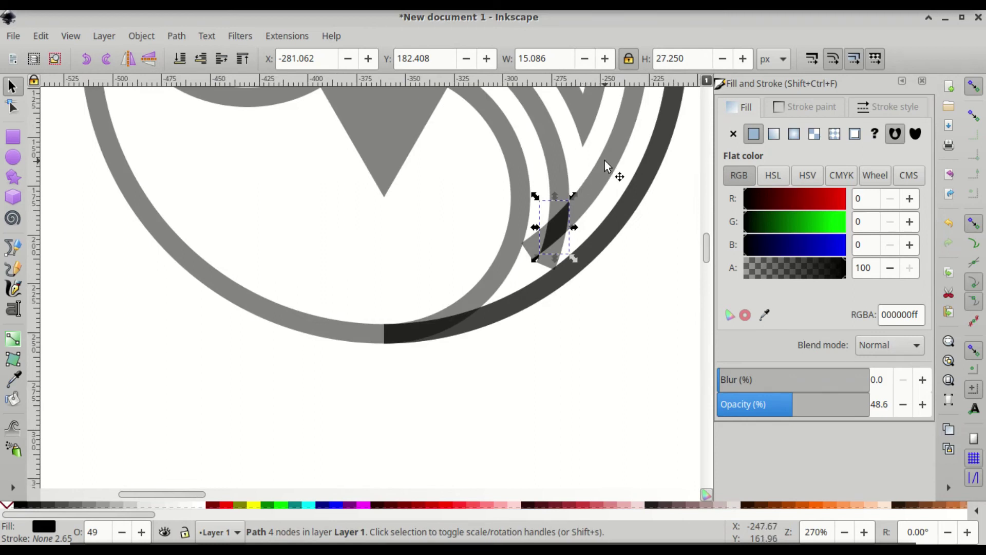
{"action": "left_click", "coordinate": [591, 169], "text": "shift"}
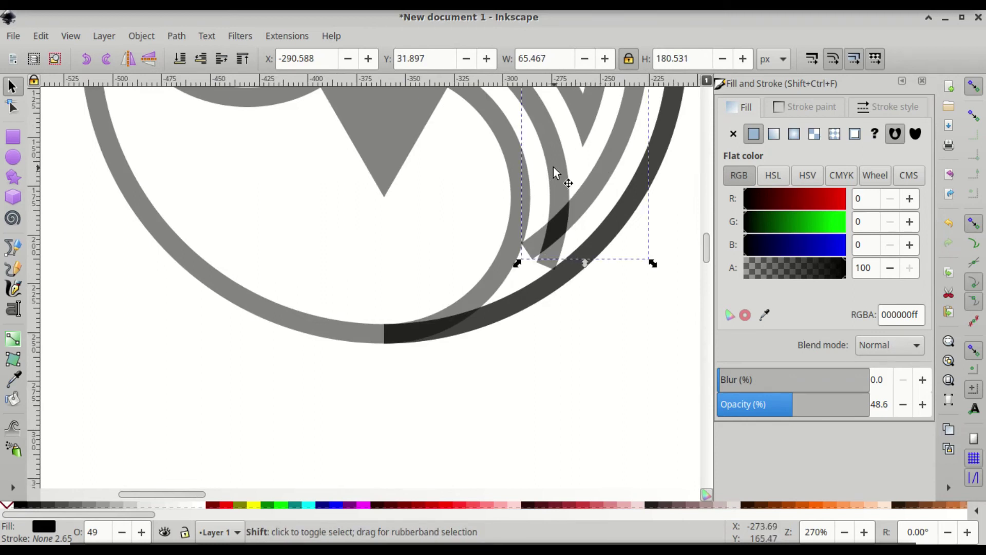
Step: Duplicate both arc bands and cut one copy away using the other
{"action": "left_click", "coordinate": [554, 172], "text": "shift"}
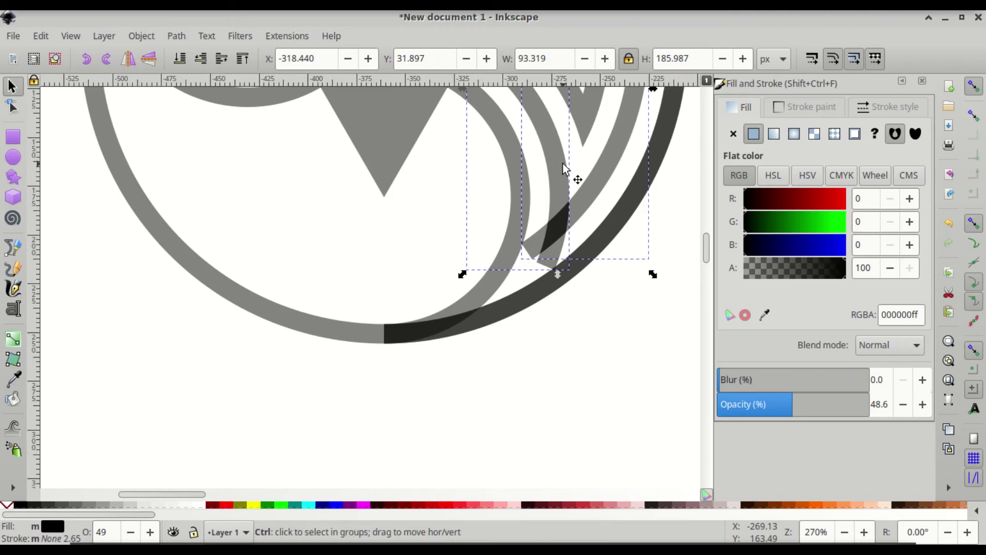
{"action": "key", "text": "ctrl+d"}
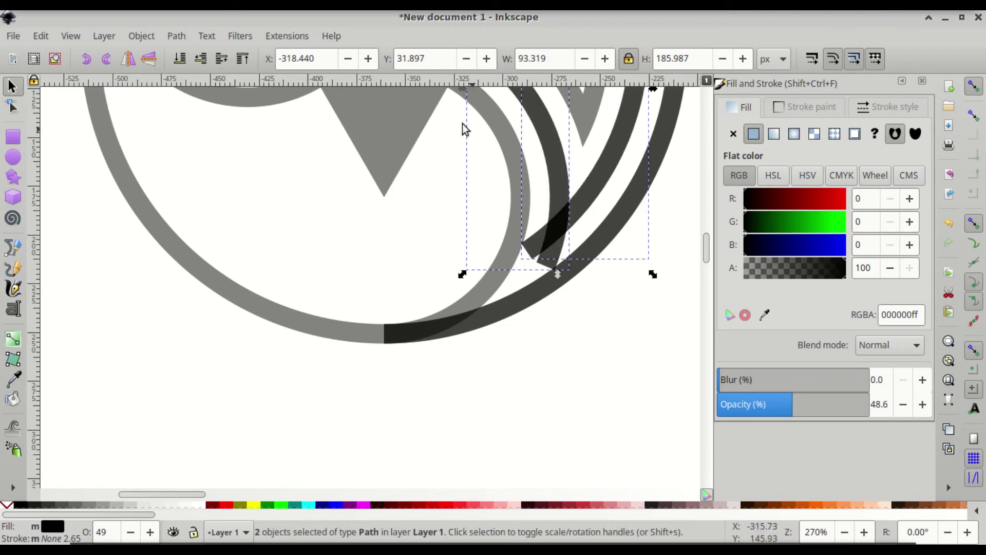
{"action": "key", "text": "ctrl"}
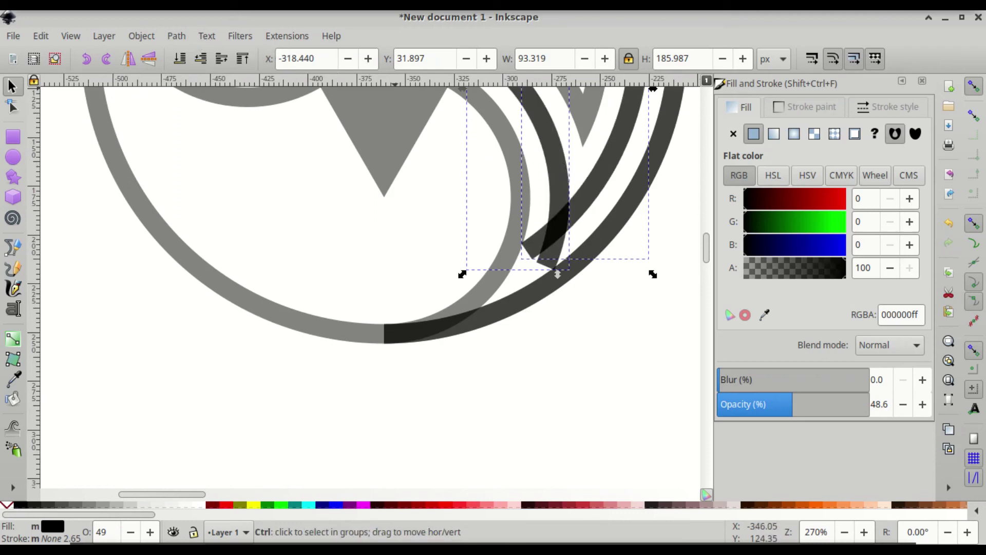
{"action": "key", "text": "ctrl+z"}
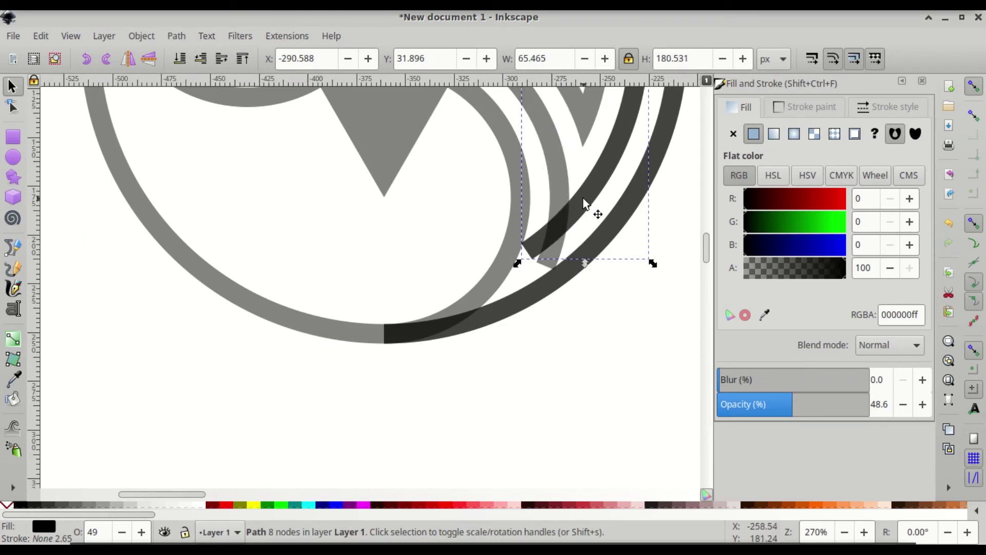
Step: Delete four stray end nodes from the dark band so it stops at the crossing
{"action": "key", "text": "n"}
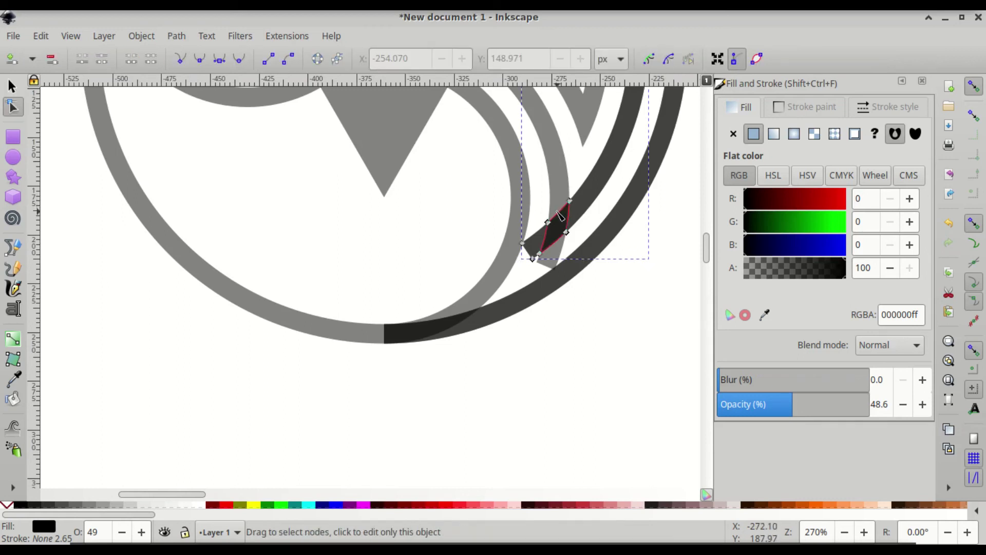
{"action": "left_click_drag", "start_coordinate": [558, 198], "coordinate": [477, 279]}
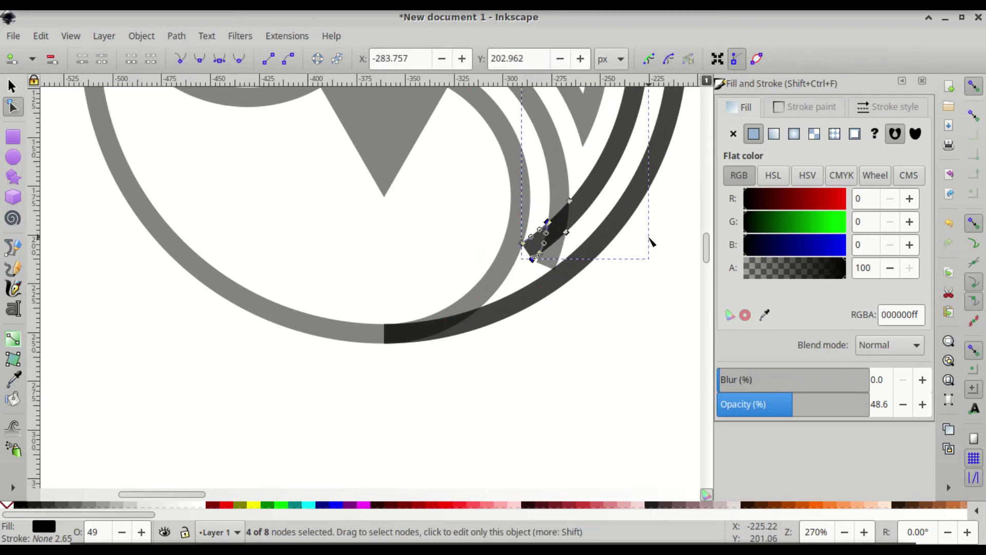
{"action": "key", "text": "Delete"}
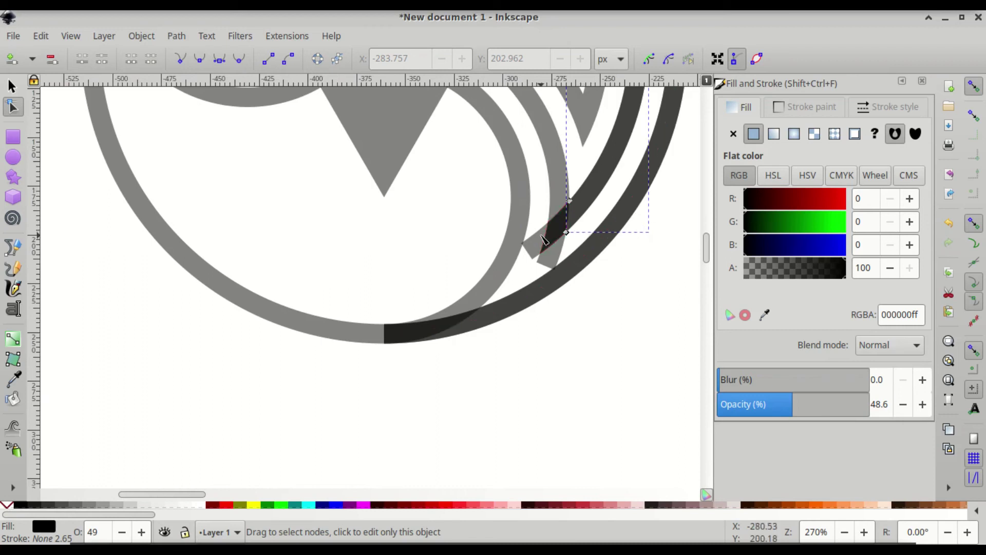
{"action": "left_click", "coordinate": [557, 177]}
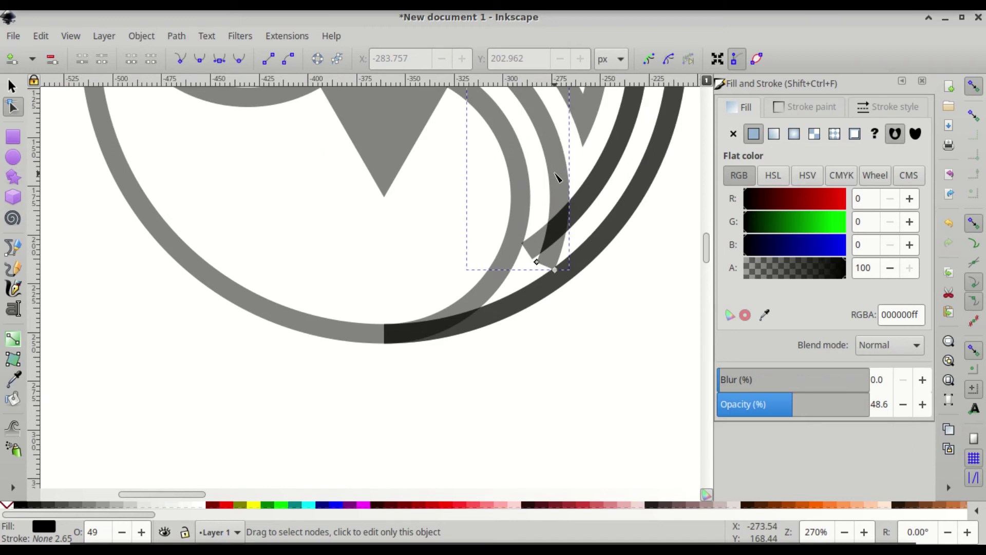
{"action": "key", "text": "Escape"}
Step: Raise the small joining piece above the other bands and select it on its own
{"action": "key", "text": "s"}
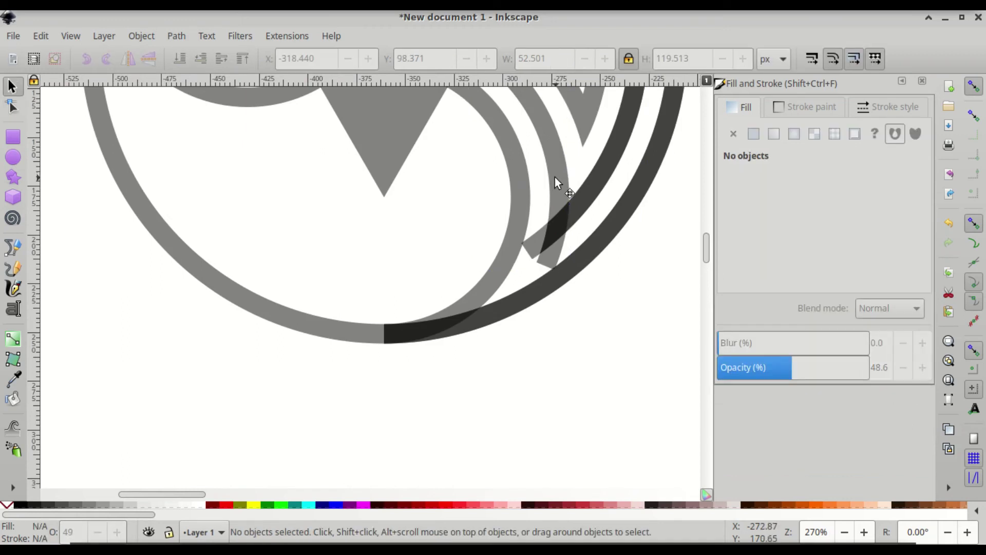
{"action": "left_click", "coordinate": [555, 178]}
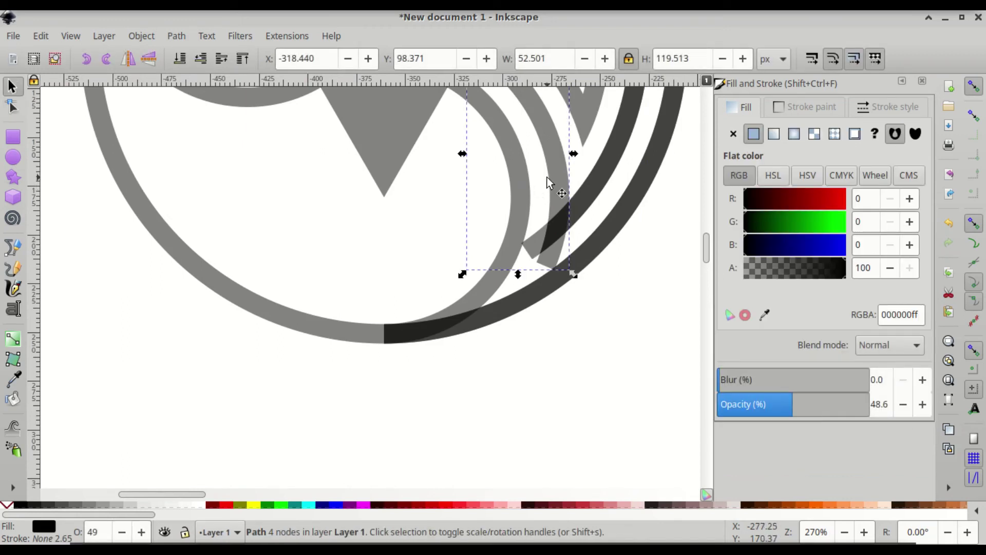
{"action": "key", "text": "ctrl"}
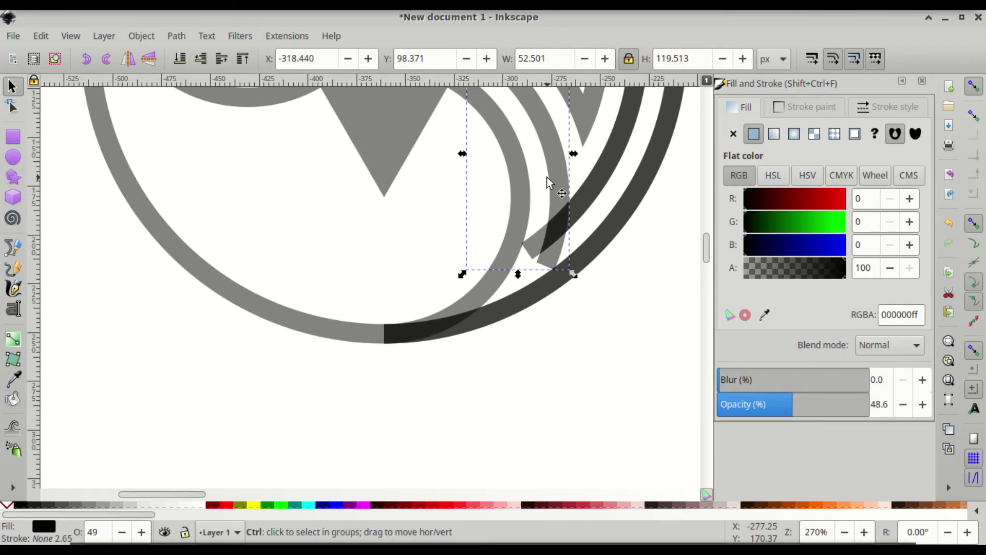
{"action": "key", "text": "Home"}
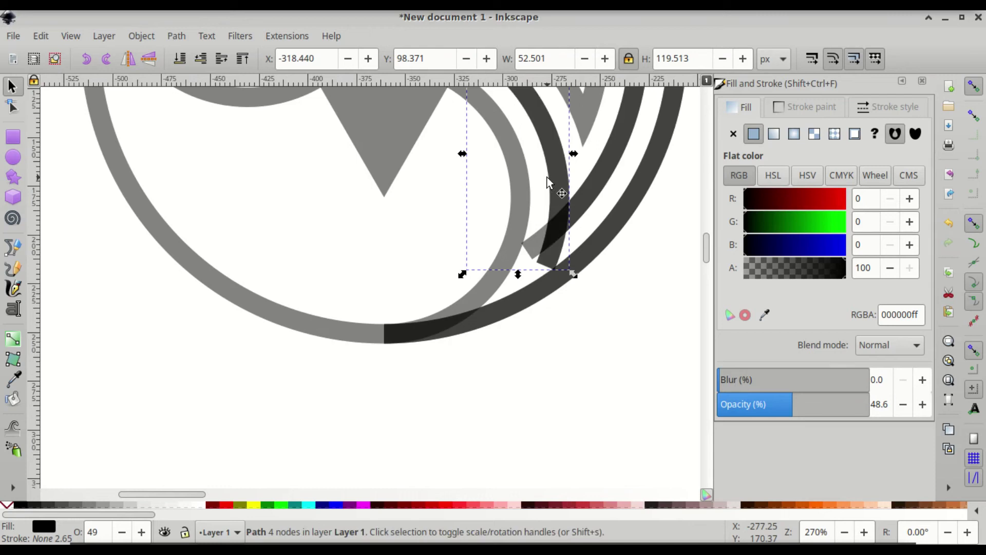
{"action": "left_click", "coordinate": [532, 241]}
{"action": "key", "text": "ctrl"}
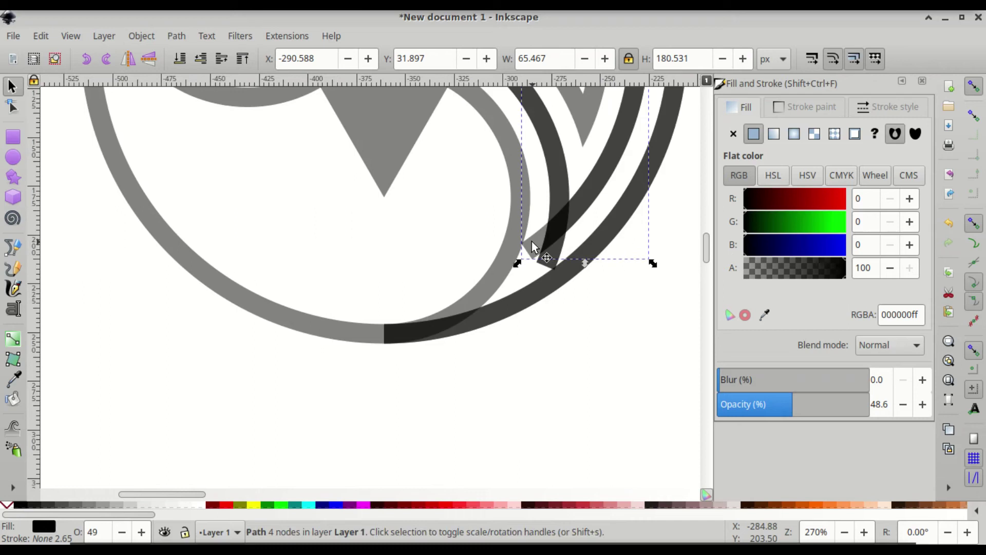
{"action": "key", "text": "ctrl"}
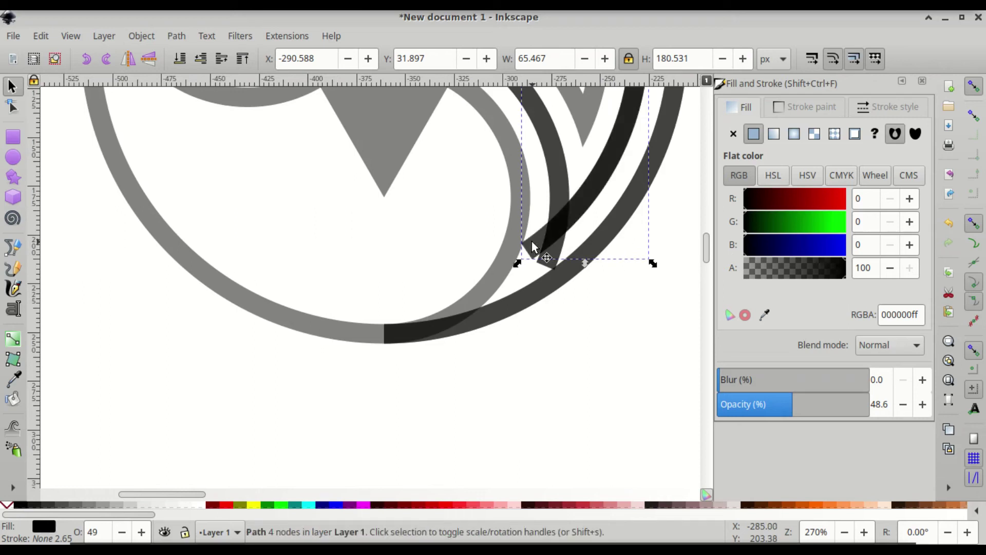
{"action": "key", "text": "shift"}
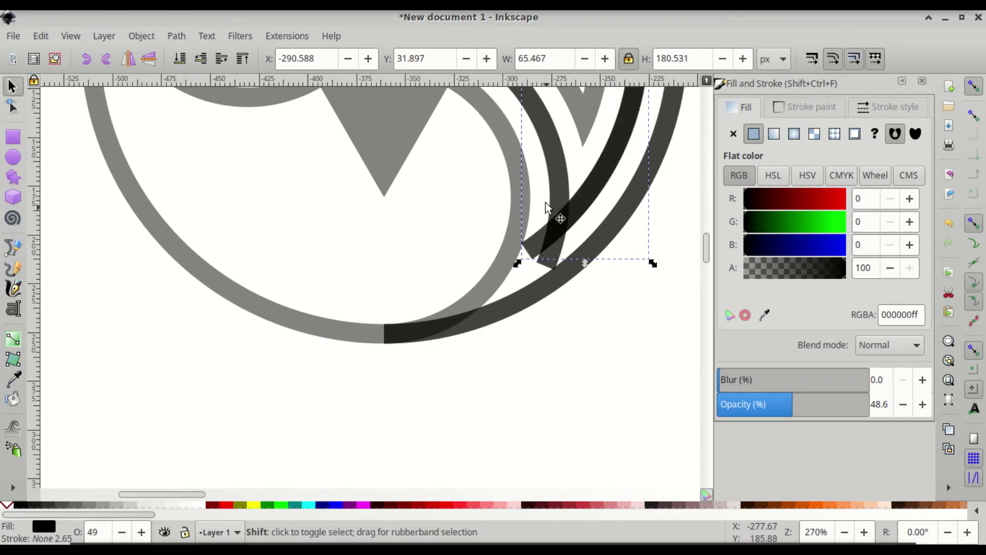
{"action": "left_click", "coordinate": [555, 174], "text": "shift"}
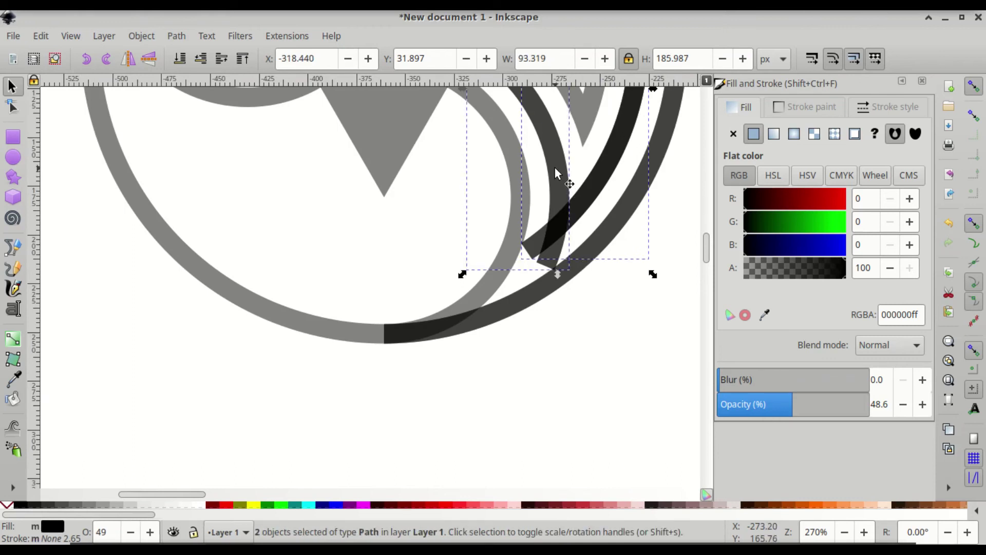
{"action": "key", "text": "ctrl"}
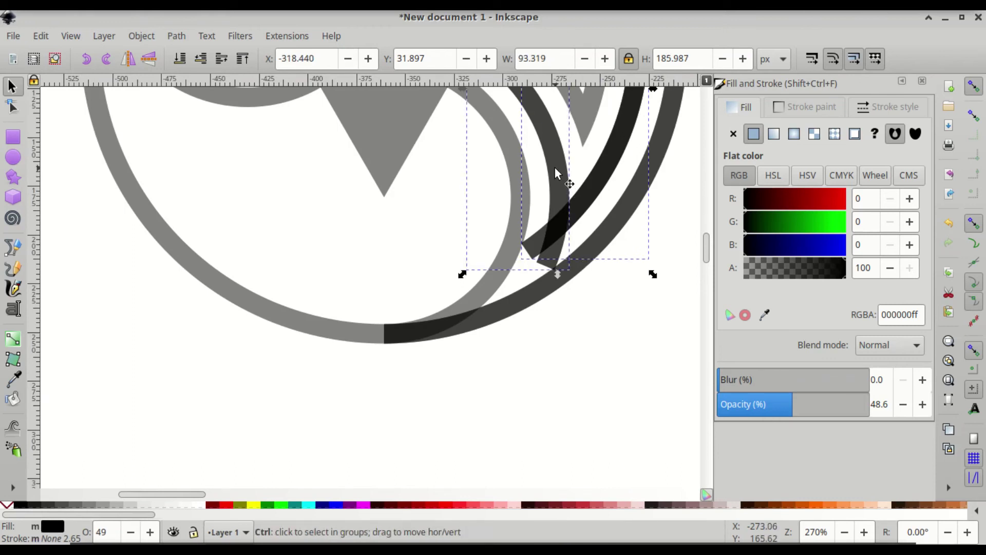
{"action": "left_click", "coordinate": [555, 167], "text": "ctrl"}
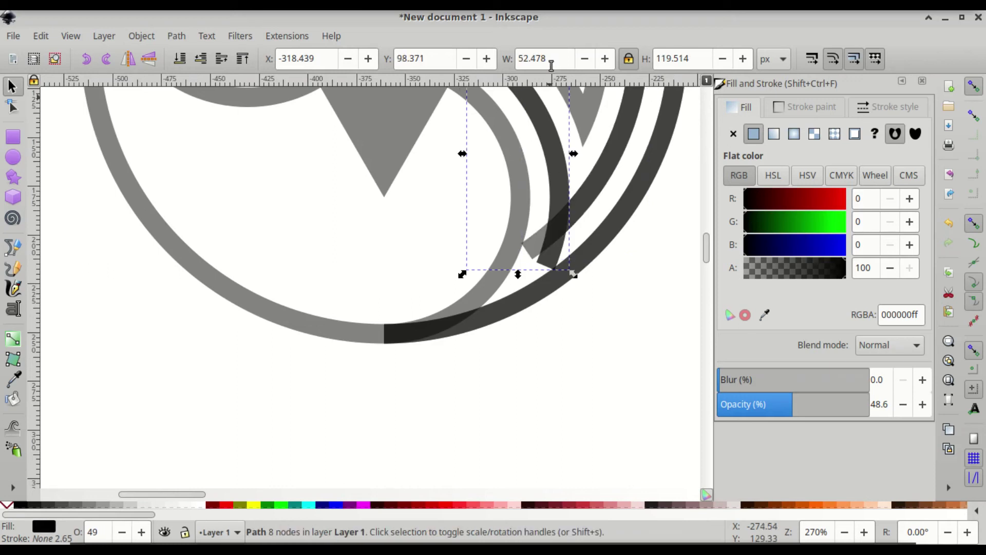
Step: Delete the joining piece's lower end nodes, trimming it from 8 to 5 nodes with a straight lower edge
{"action": "double_click", "coordinate": [556, 181]}
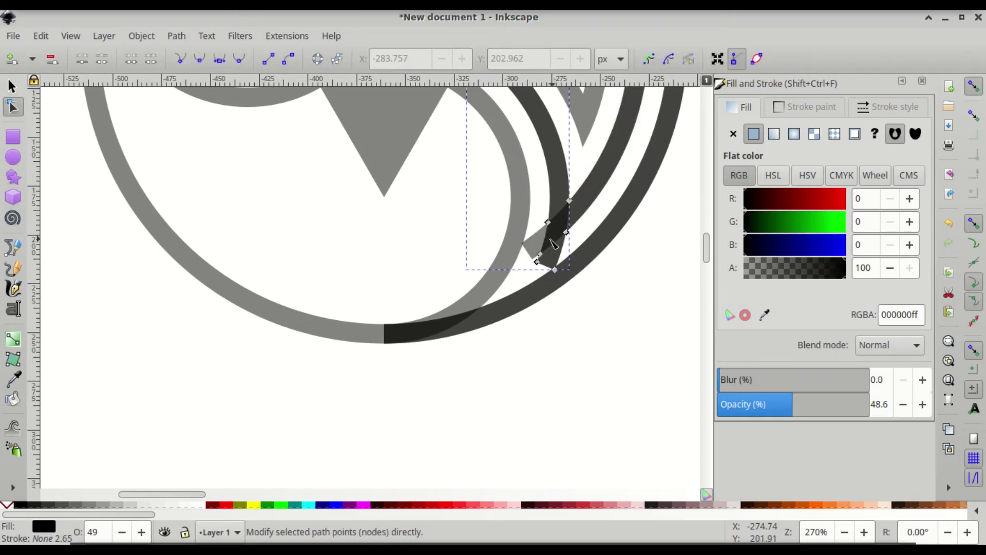
{"action": "left_click_drag", "start_coordinate": [576, 222], "coordinate": [556, 270]}
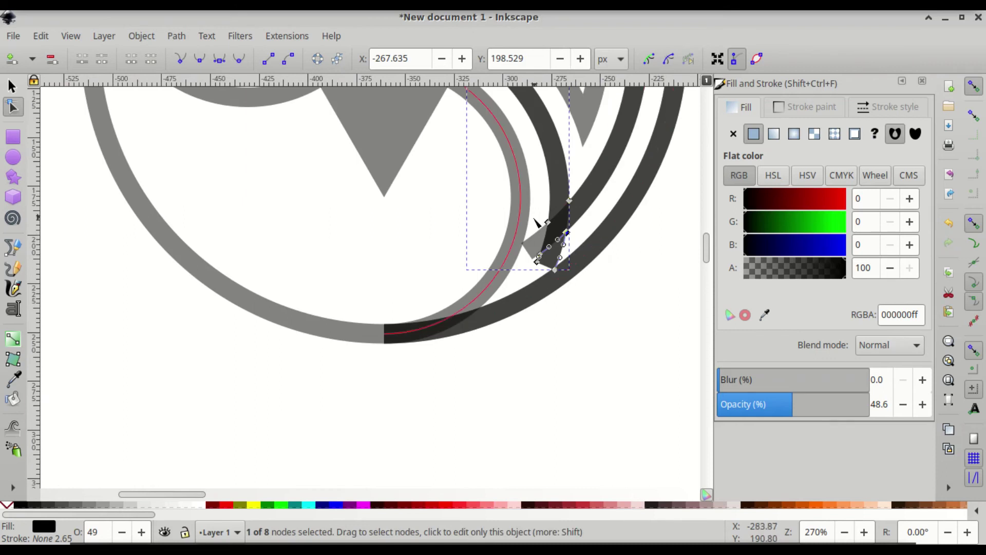
{"action": "scroll", "coordinate": [575, 243], "scroll_direction": "up", "scroll_amount": 3}
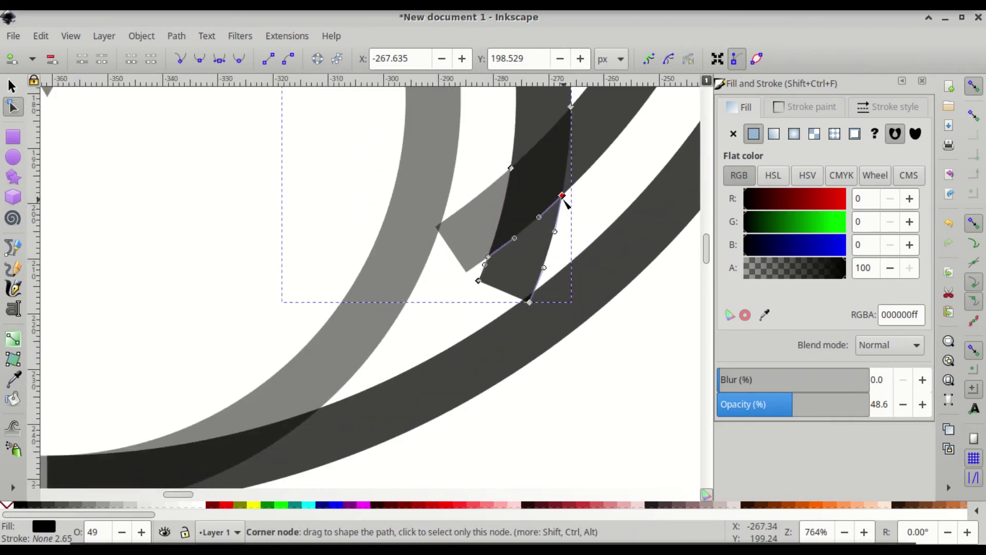
{"action": "key", "text": "Delete"}
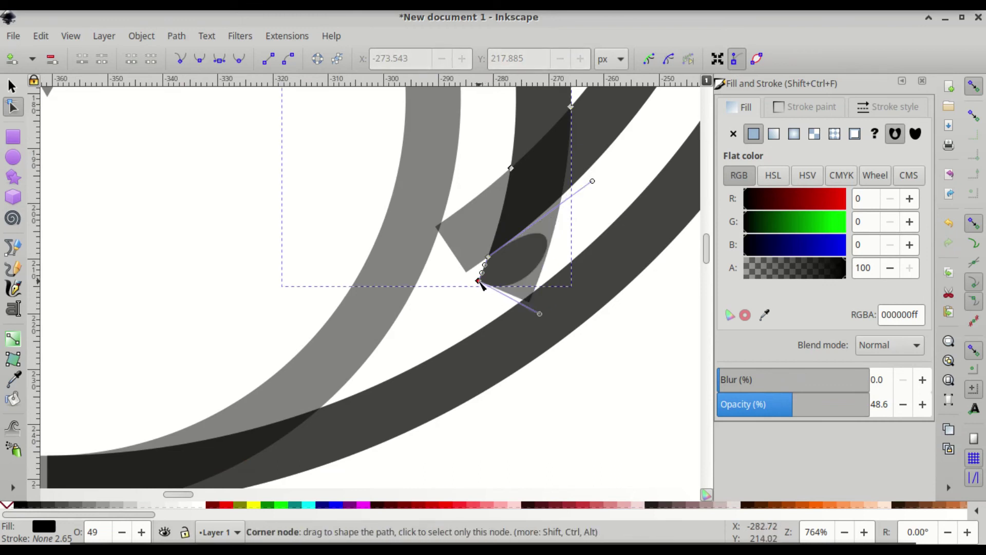
{"action": "key", "text": "Delete"}
{"action": "left_click", "coordinate": [487, 256]}
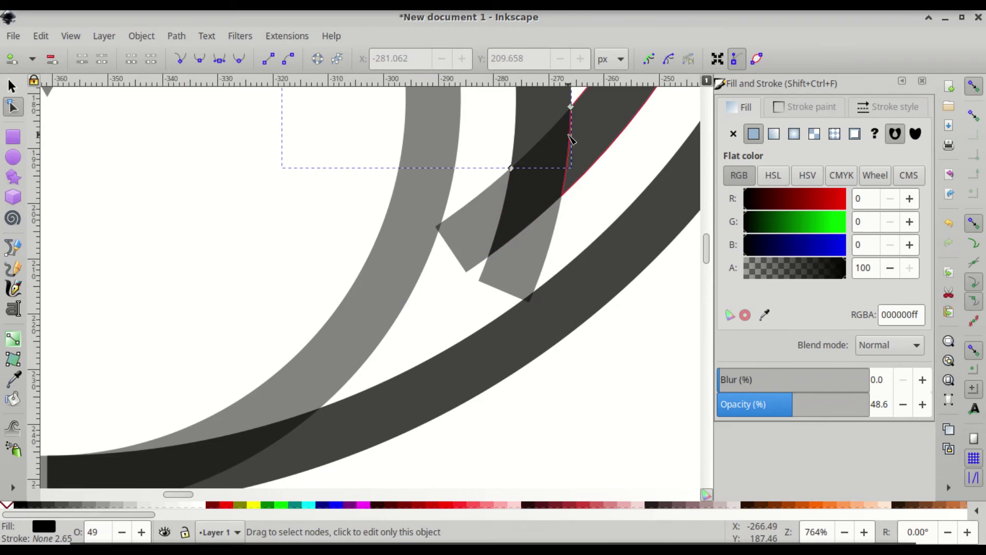
{"action": "scroll", "coordinate": [570, 139], "scroll_direction": "down", "scroll_amount": 1}
{"action": "scroll", "coordinate": [570, 139], "scroll_direction": "down", "scroll_amount": 2}
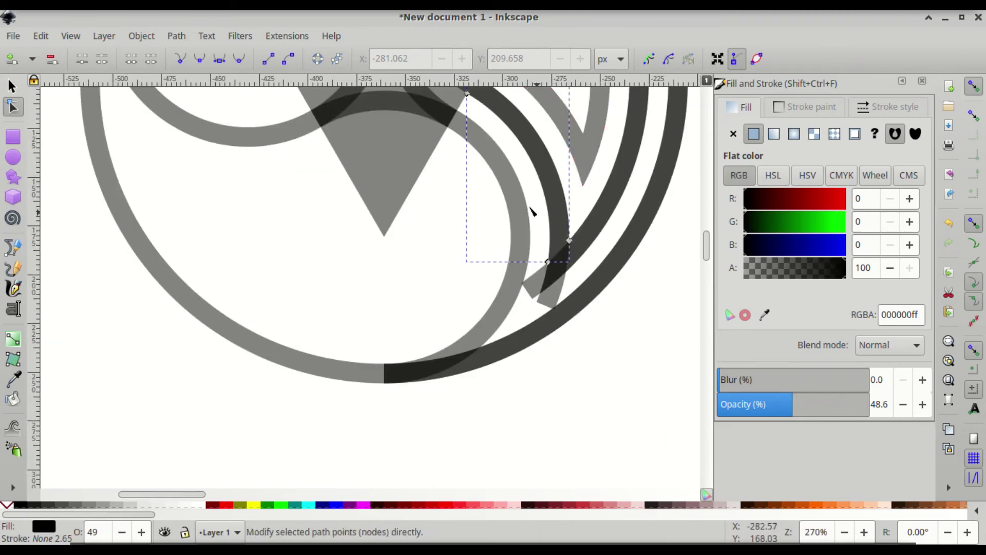
Step: Combine the dark bar and the other two dark pieces into one 8-node path, 93.316 × 177.762 px
{"action": "left_click", "coordinate": [12, 86]}
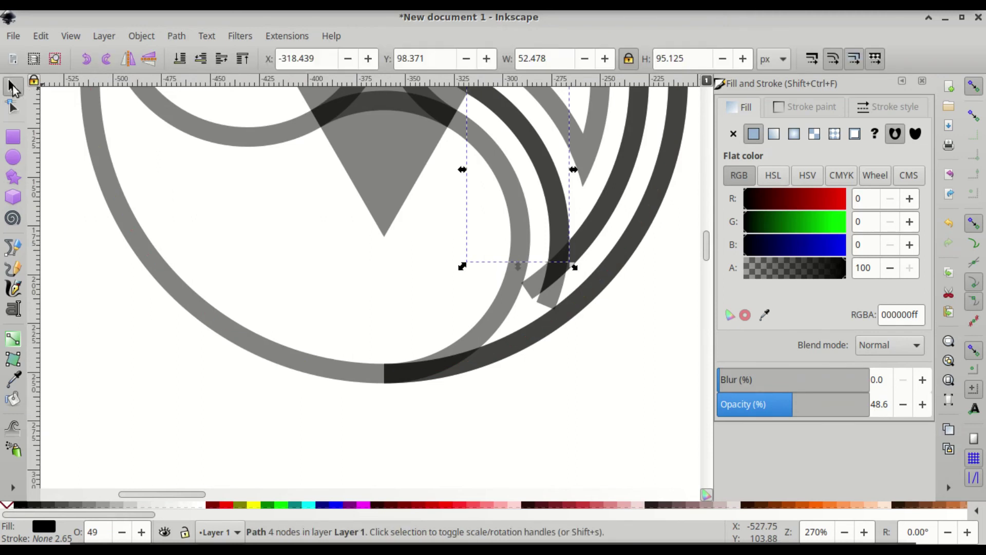
{"action": "left_click", "coordinate": [551, 272], "text": "shift"}
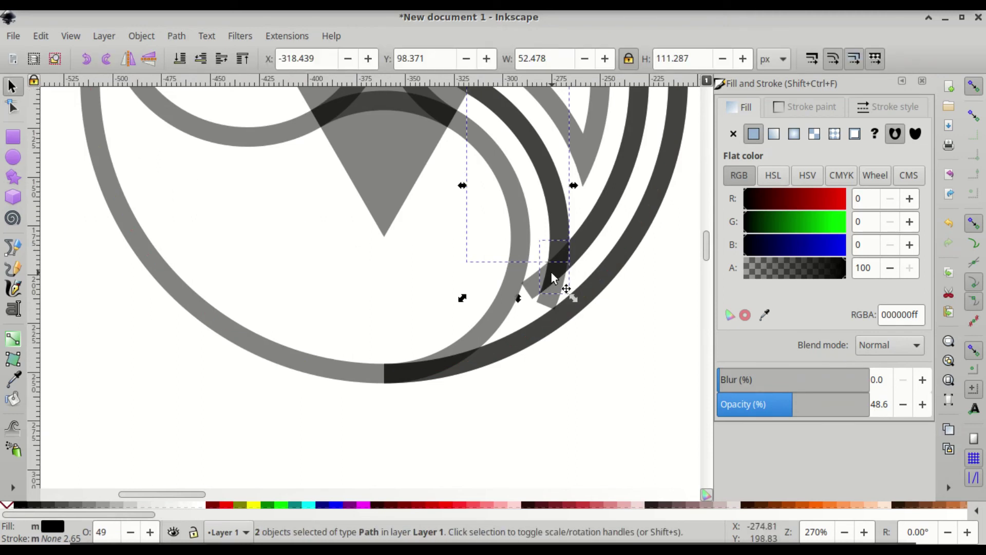
{"action": "left_click", "coordinate": [590, 234], "text": "shift"}
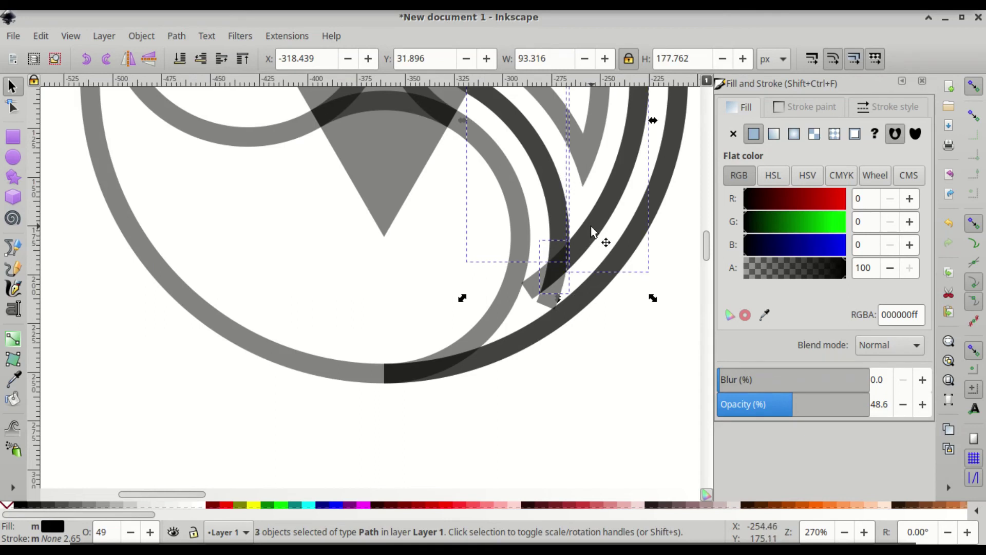
{"action": "scroll", "coordinate": [591, 214], "scroll_direction": "down", "scroll_amount": 1}
{"action": "scroll", "coordinate": [593, 203], "scroll_direction": "up", "scroll_amount": 1}
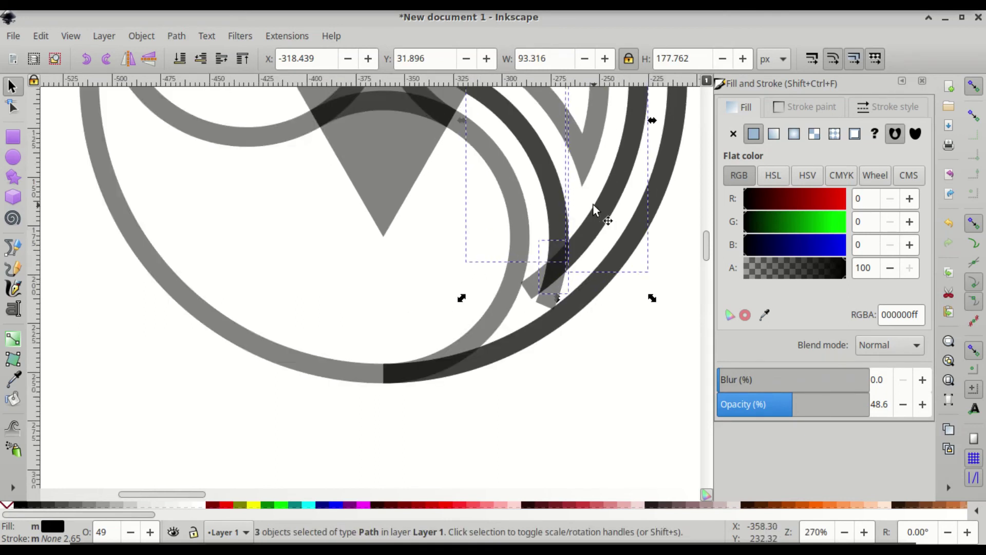
{"action": "scroll", "coordinate": [593, 204], "scroll_direction": "up", "scroll_amount": 1}
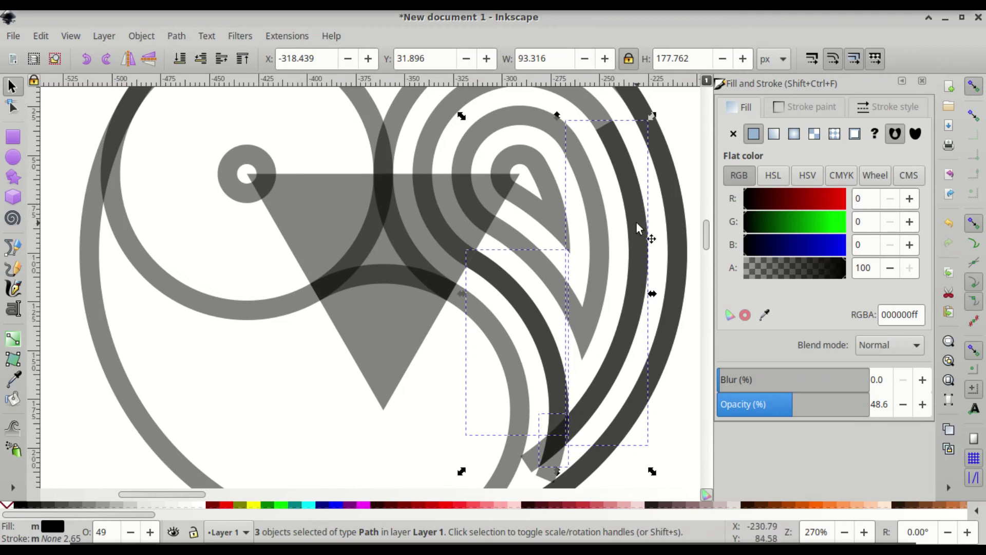
{"action": "key", "text": "ctrl"}
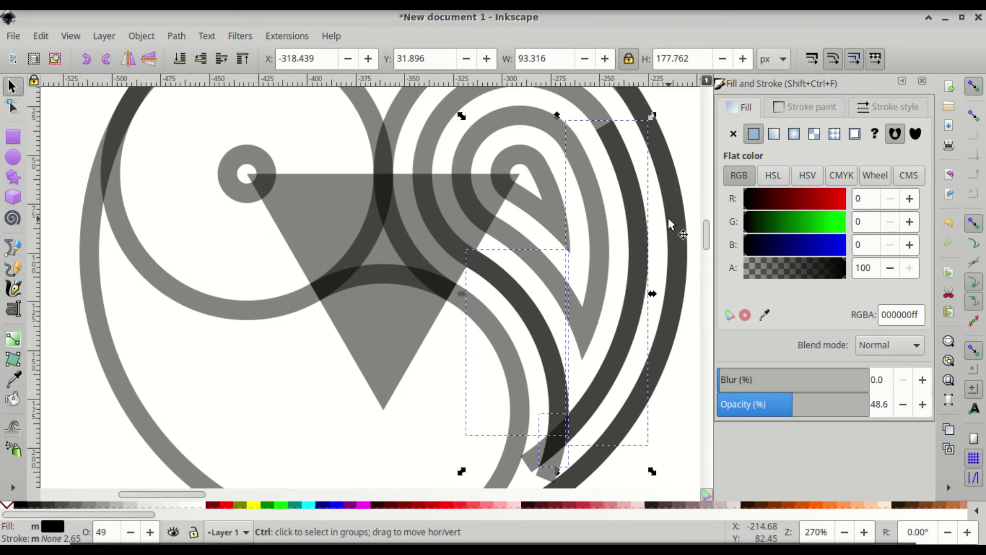
{"action": "key", "text": "shift"}
{"action": "key", "text": "ctrl+k"}
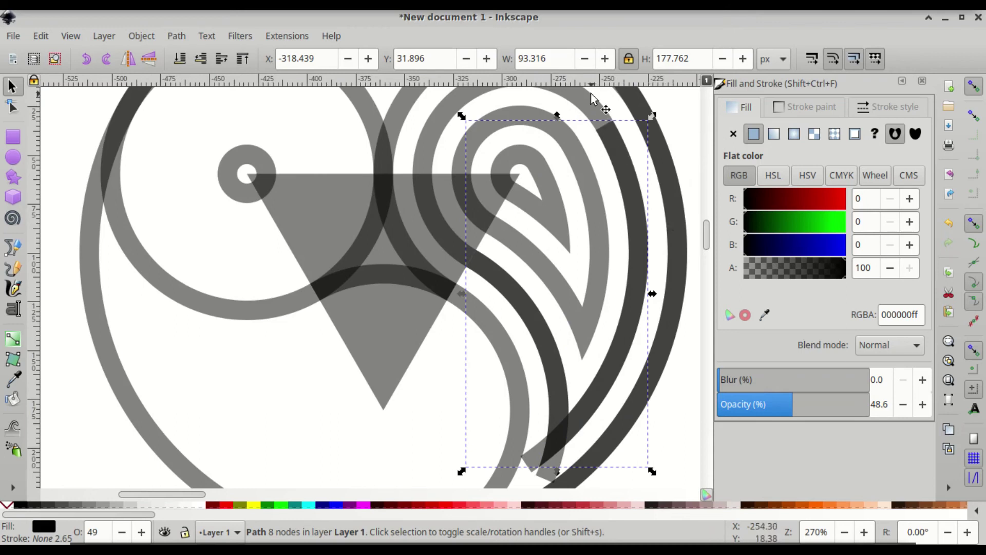
{"action": "scroll", "coordinate": [586, 108], "scroll_direction": "up", "scroll_amount": 3}
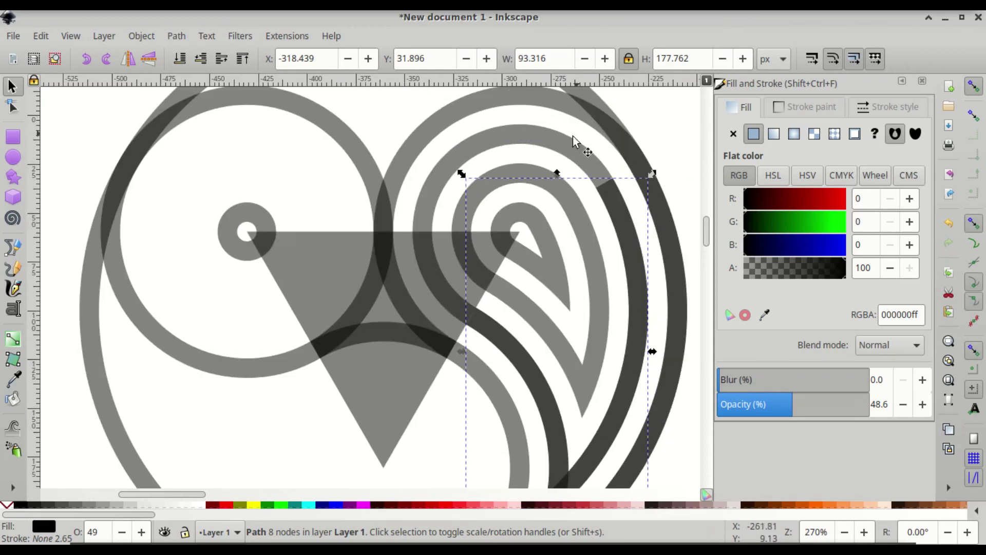
{"action": "left_click", "coordinate": [534, 145]}
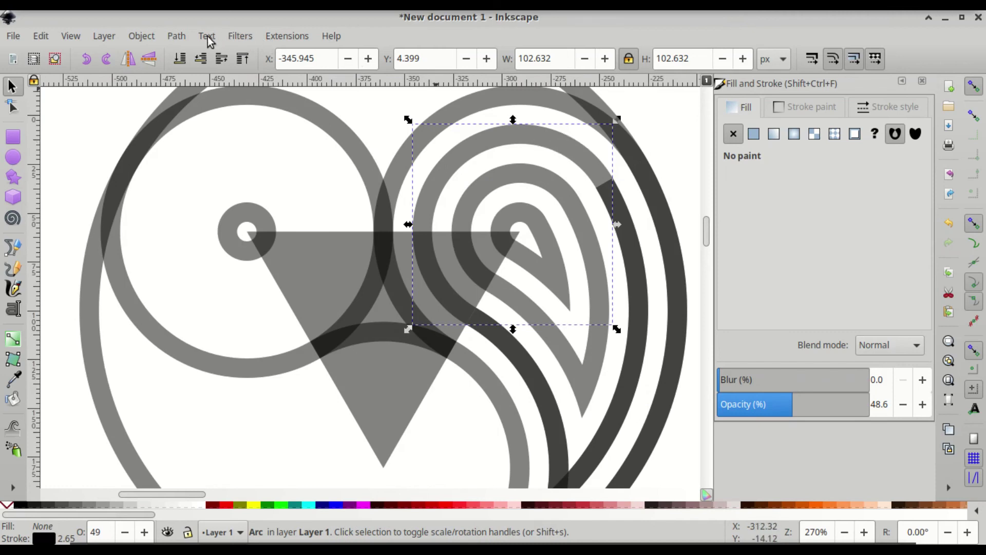
Step: Convert the inner loop arc's stroke to a path and unite it with the dark outer ring
{"action": "left_click", "coordinate": [176, 36]}
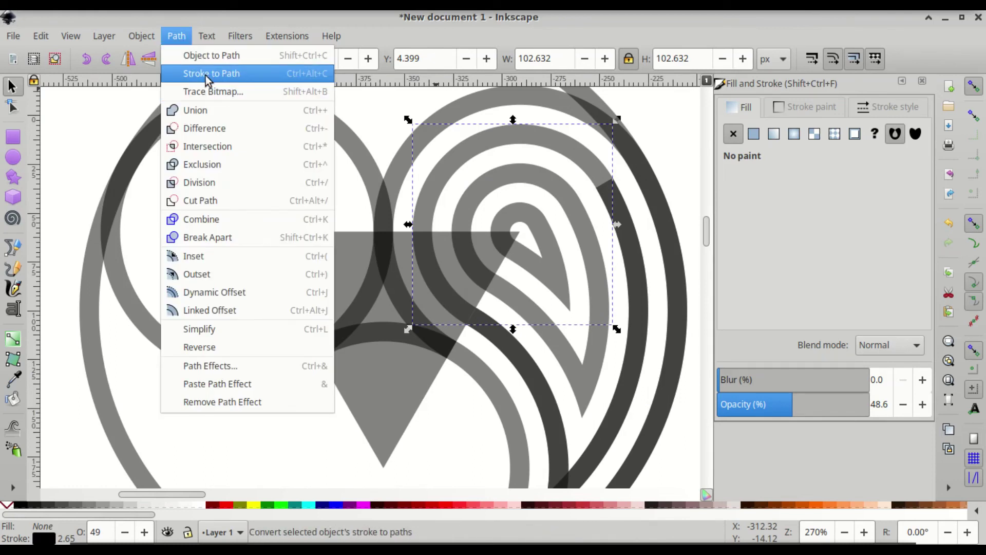
{"action": "left_click", "coordinate": [581, 167]}
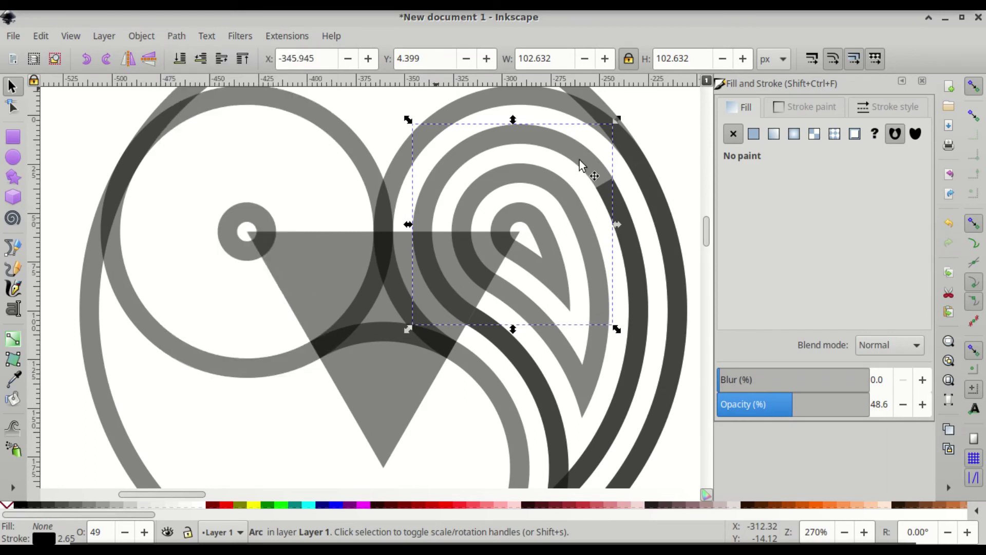
{"action": "key", "text": "ctrl"}
{"action": "key", "text": "alt"}
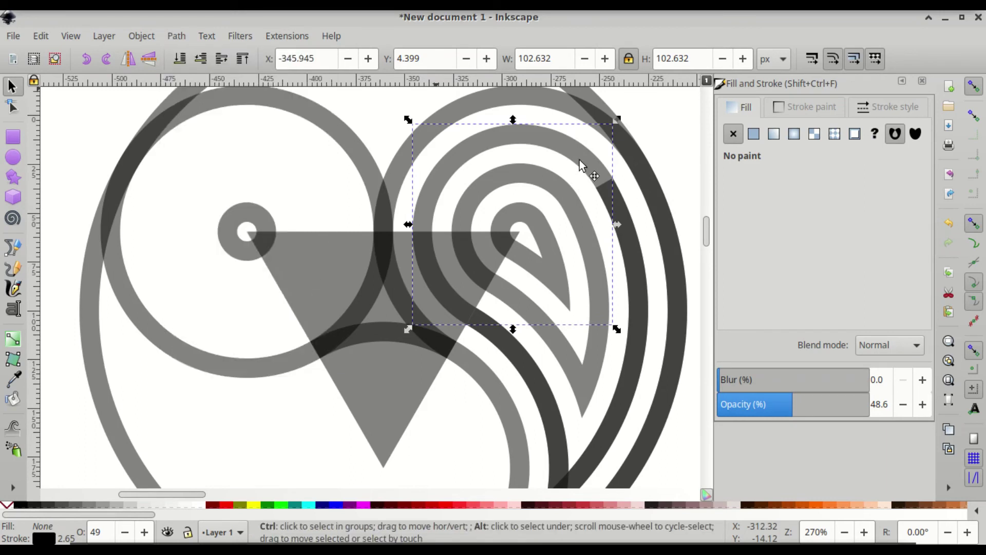
{"action": "key", "text": "ctrl+alt+c"}
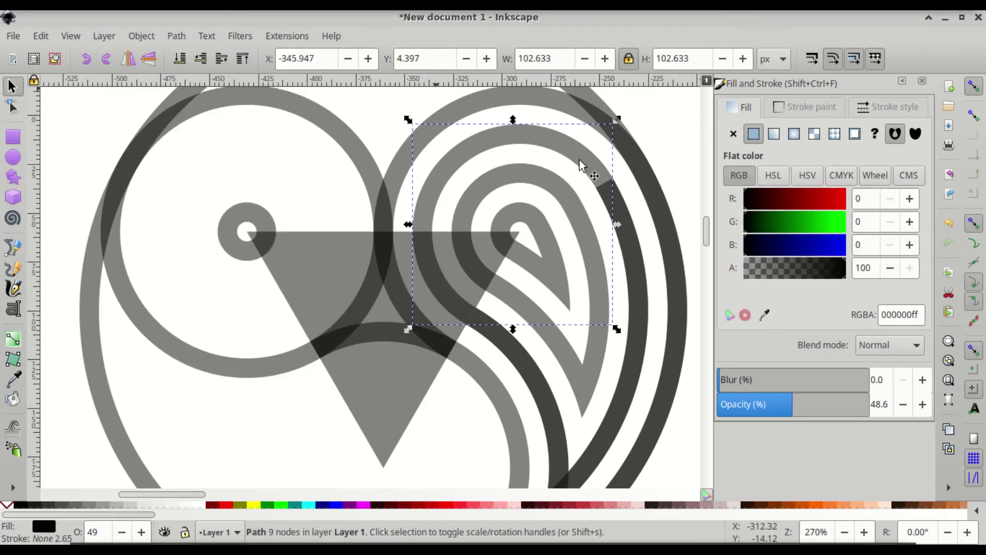
{"action": "left_click", "coordinate": [633, 265], "text": "shift"}
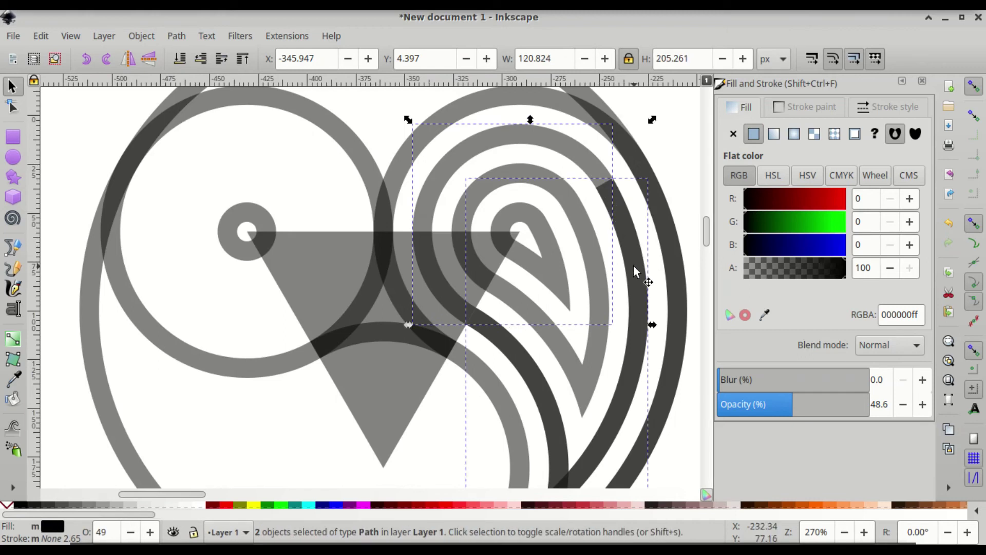
{"action": "key", "text": "ctrl"}
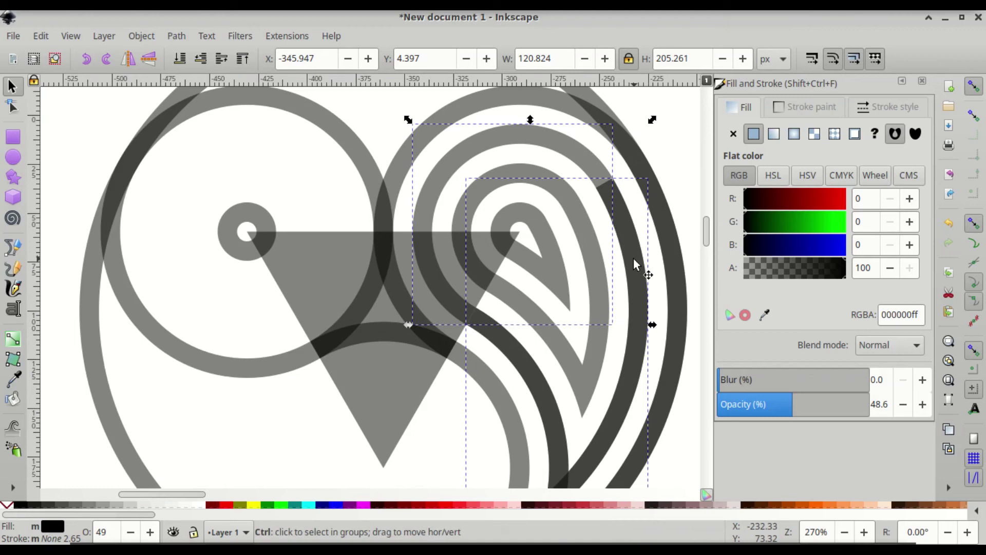
{"action": "key", "text": "shift"}
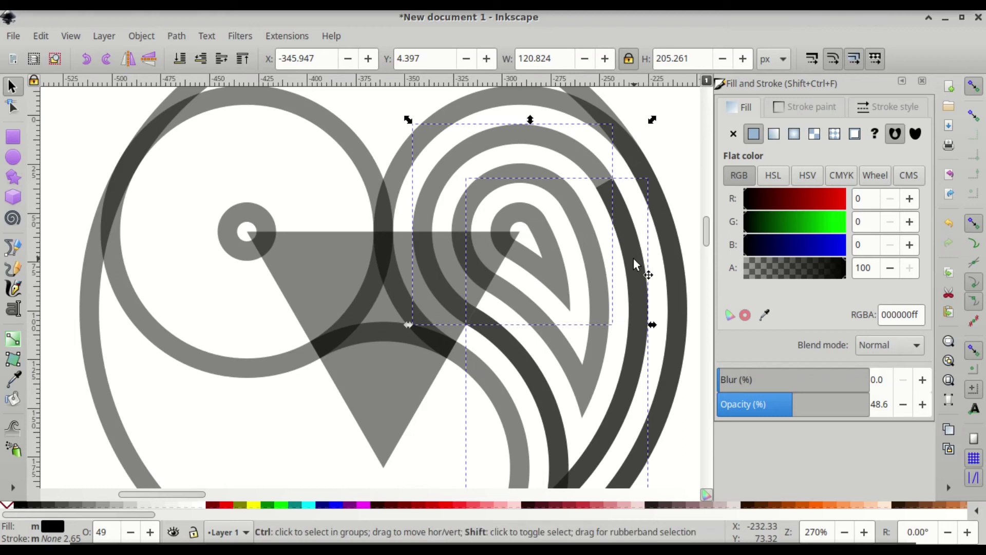
{"action": "key", "text": "ctrl+plus"}
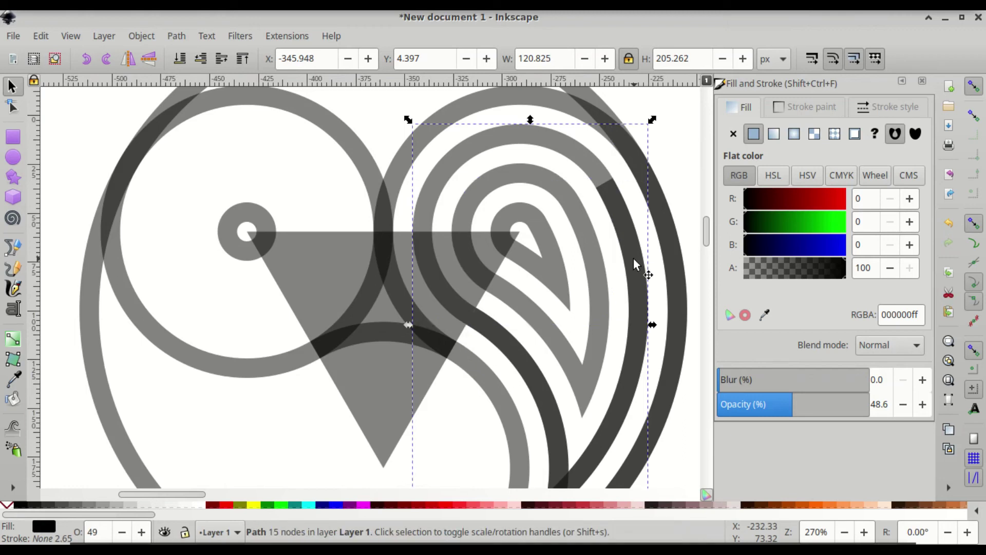
Step: Undo the accidental shift of the merged spiral path and check the loop's dark curves
{"action": "left_click_drag", "start_coordinate": [600, 171], "coordinate": [671, 137]}
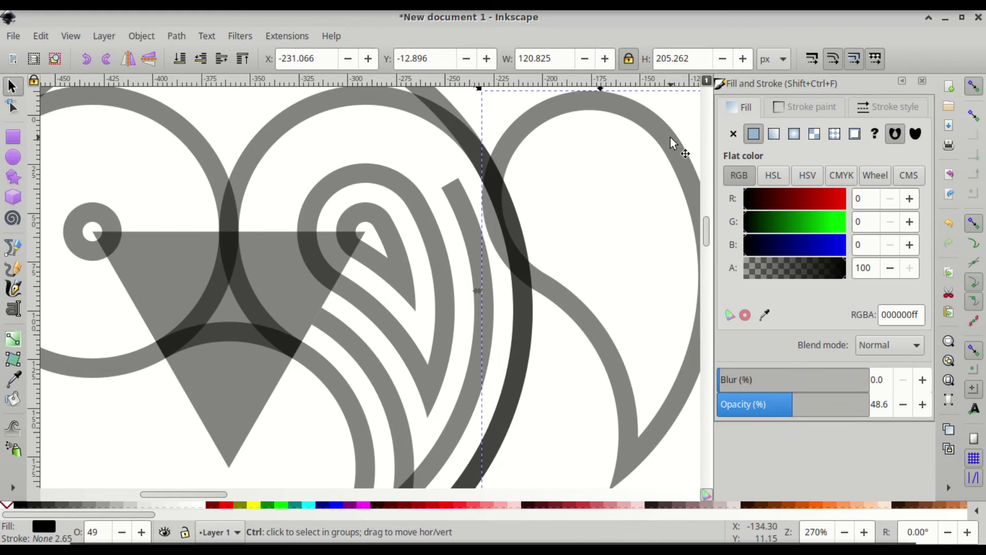
{"action": "key", "text": "ctrl+z"}
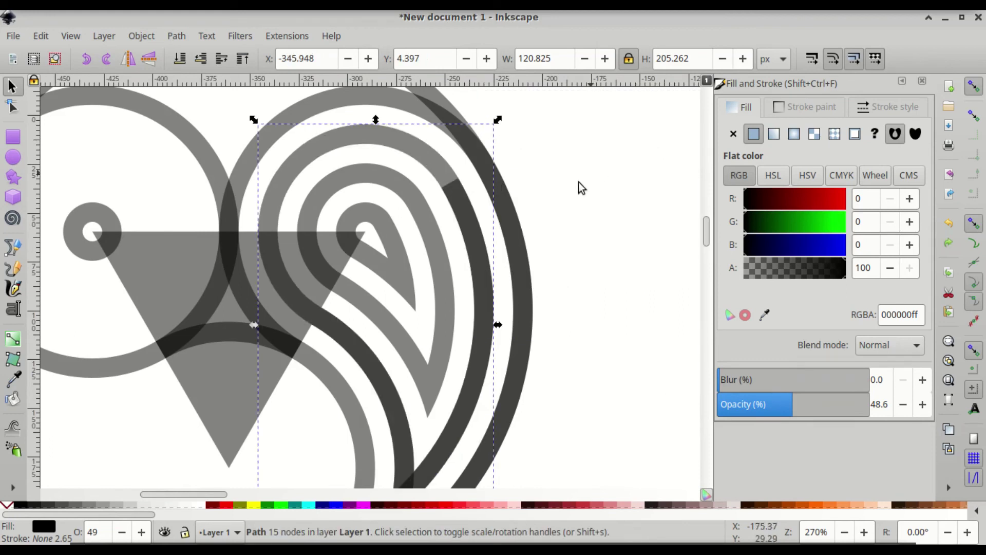
{"action": "scroll", "coordinate": [578, 181], "scroll_direction": "down", "scroll_amount": 4}
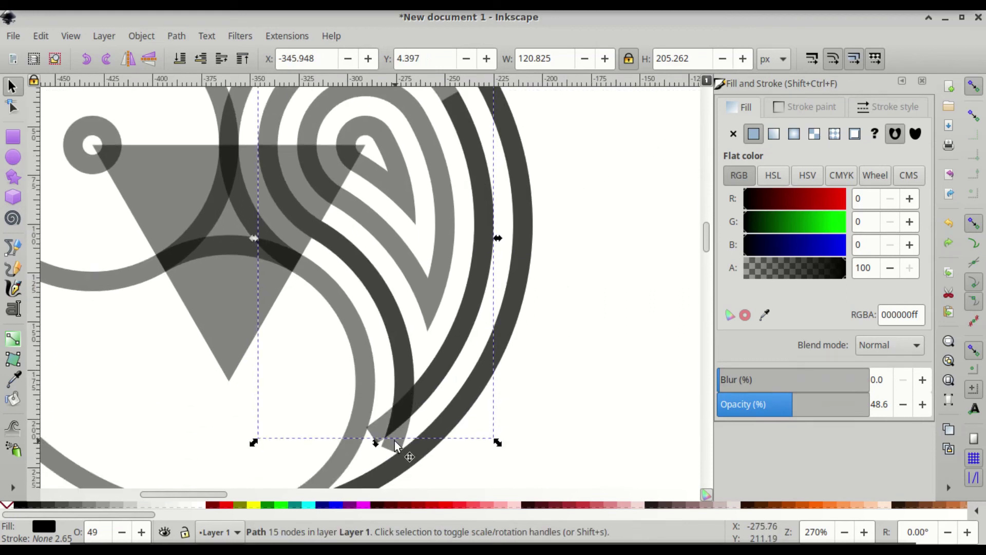
{"action": "left_click", "coordinate": [412, 435]}
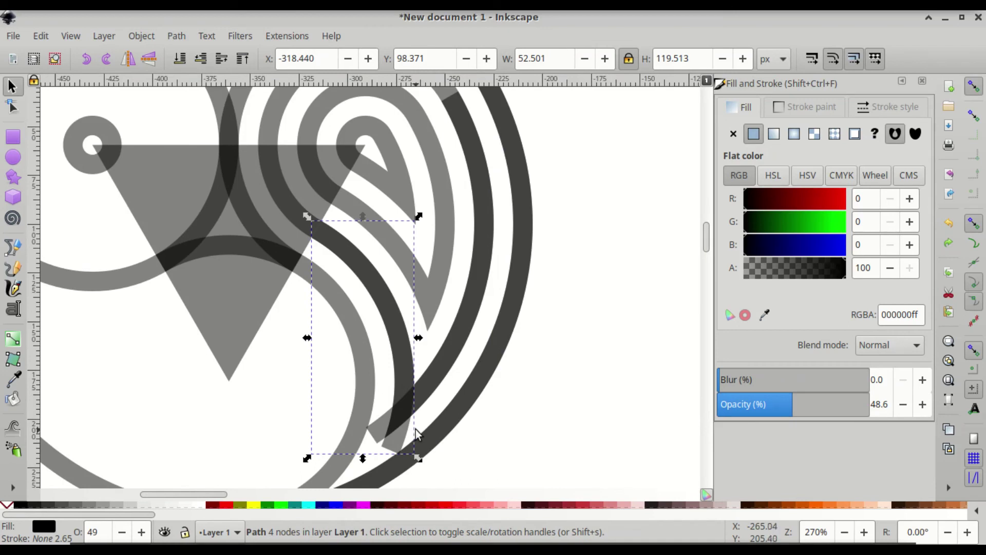
{"action": "key", "text": "Escape"}
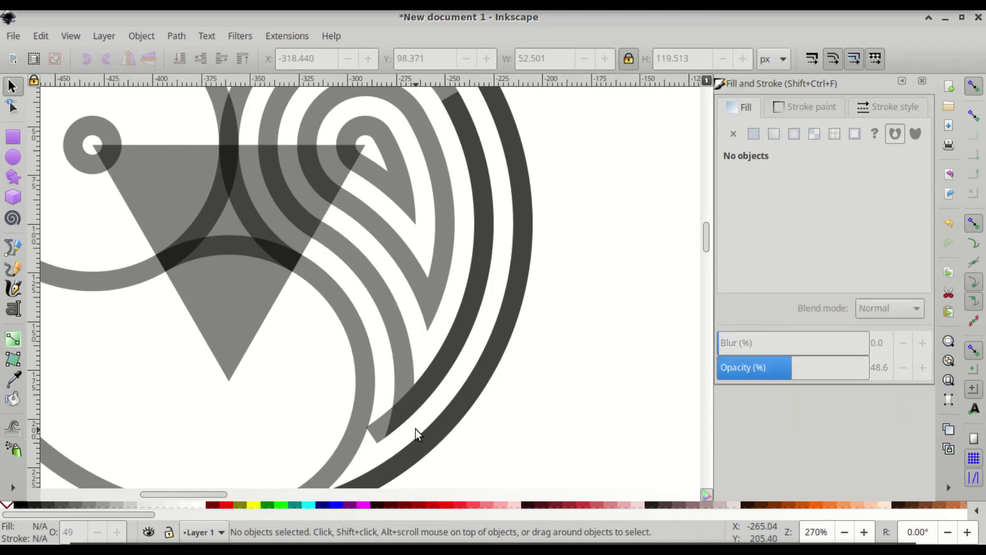
{"action": "left_click", "coordinate": [377, 429]}
{"action": "key", "text": "Escape"}
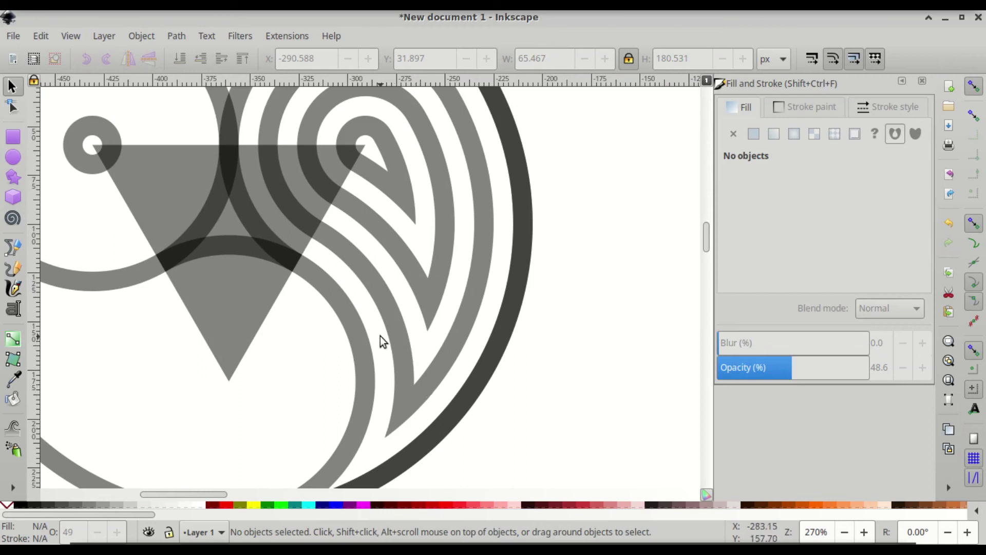
{"action": "scroll", "coordinate": [380, 336], "scroll_direction": "down", "scroll_amount": 2, "text": "ctrl"}
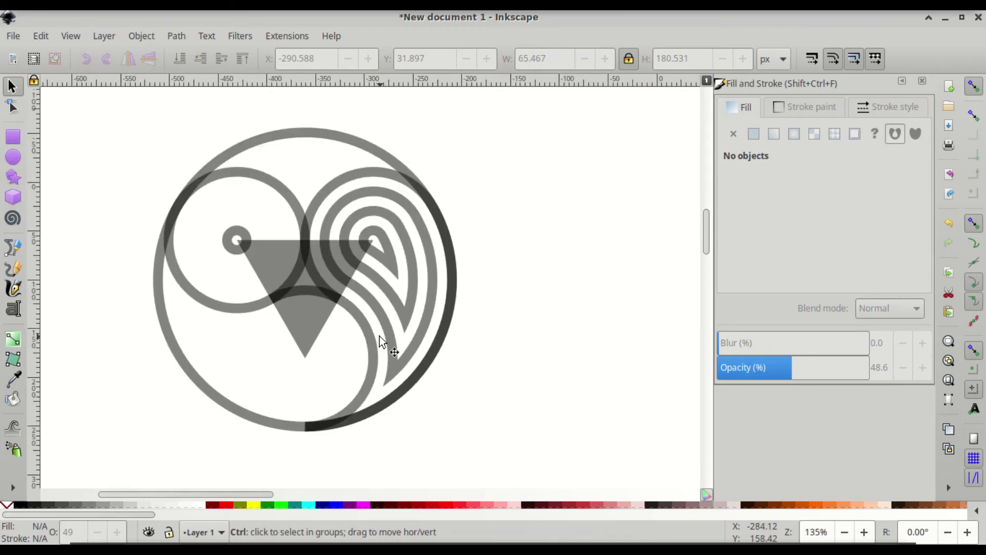
Step: Convert the lower loop's upper, lower and outer arcs to filled paths and unite them into one
{"action": "left_click", "coordinate": [349, 180]}
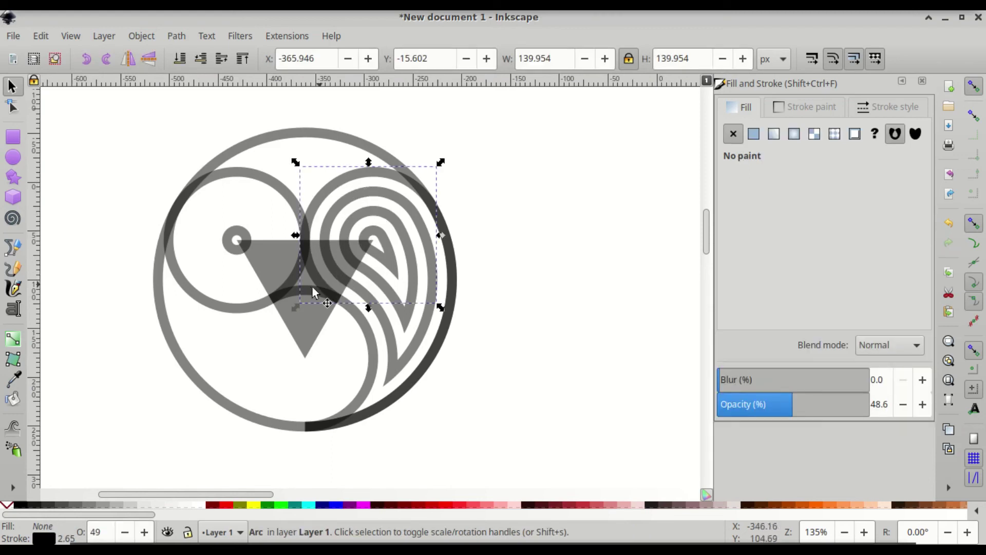
{"action": "scroll", "coordinate": [306, 321], "scroll_direction": "up", "scroll_amount": 2}
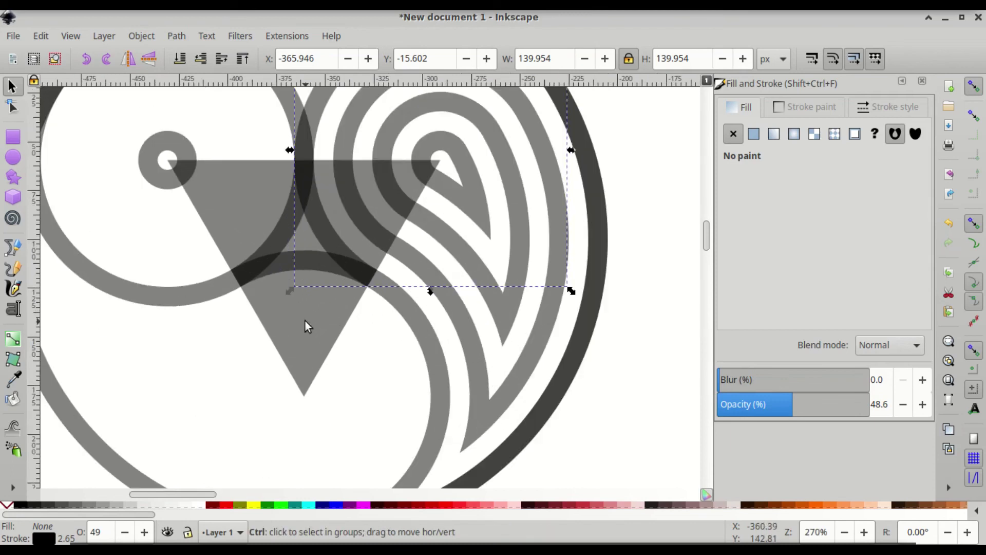
{"action": "scroll", "coordinate": [306, 319], "scroll_direction": "up", "scroll_amount": 1}
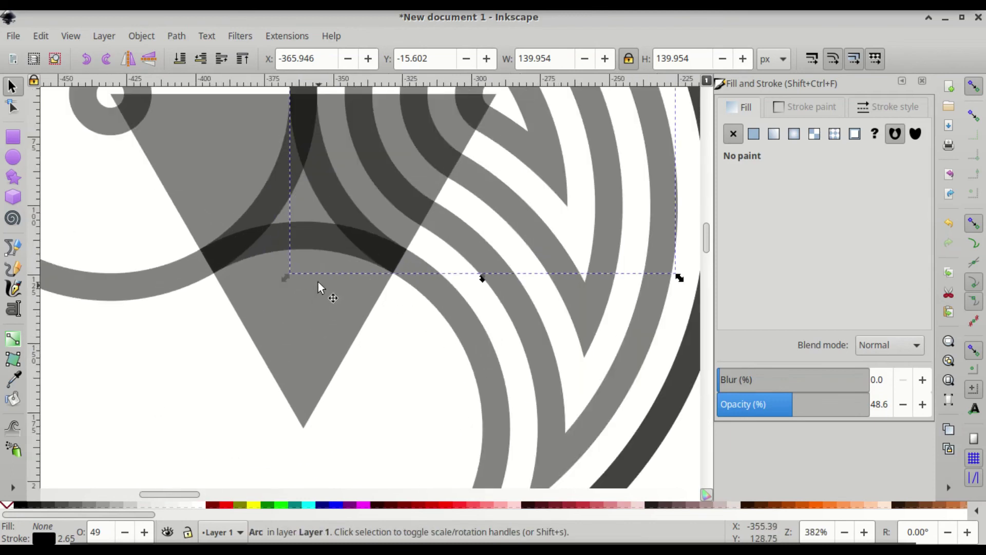
{"action": "scroll", "coordinate": [329, 243], "scroll_direction": "up", "scroll_amount": 5}
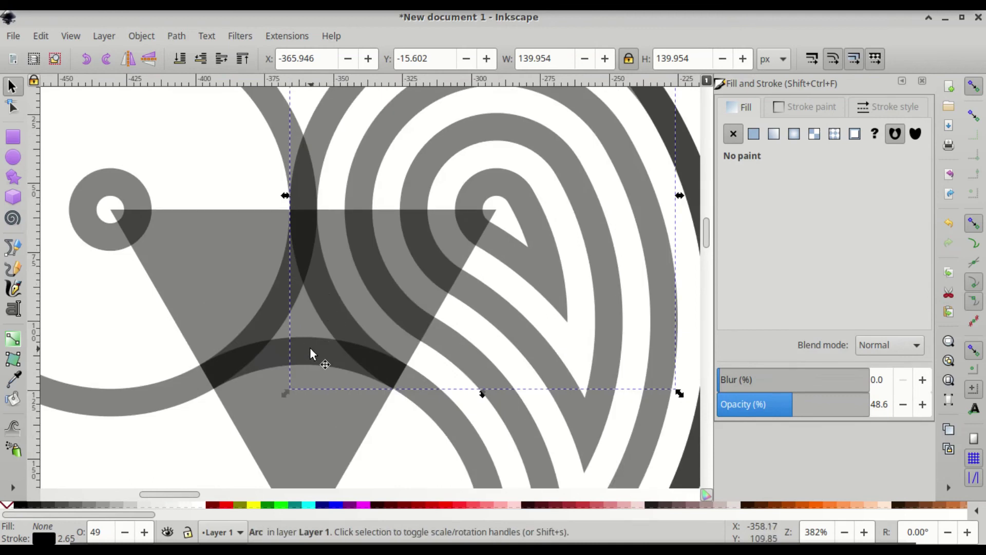
{"action": "scroll", "coordinate": [310, 347], "scroll_direction": "down", "scroll_amount": 2}
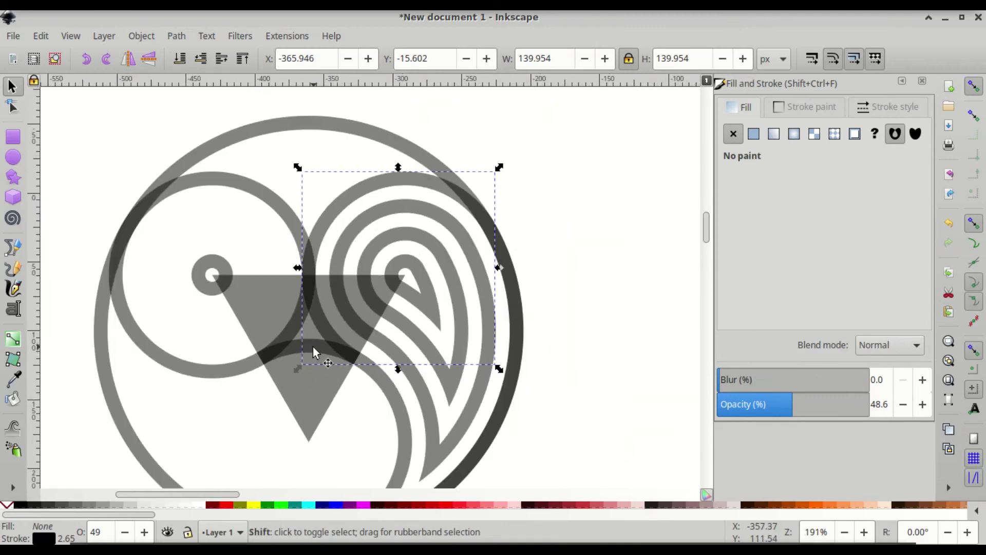
{"action": "left_click", "coordinate": [313, 346], "text": "shift"}
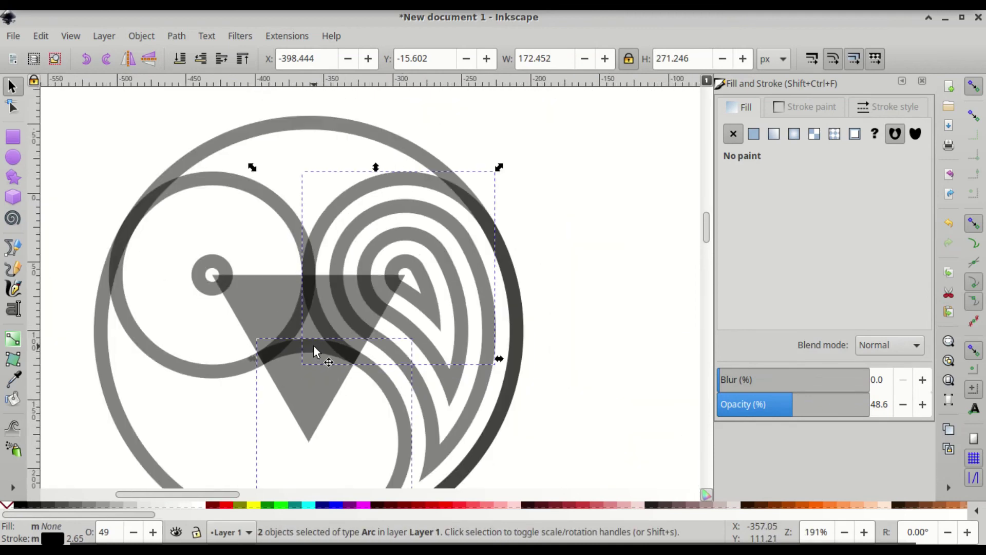
{"action": "left_click", "coordinate": [506, 395], "text": "shift"}
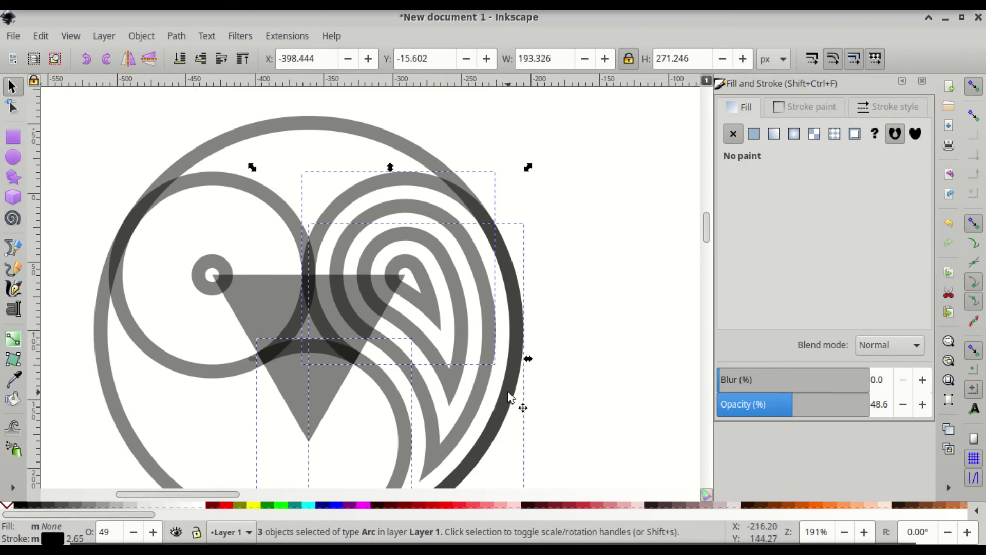
{"action": "scroll", "coordinate": [507, 393], "scroll_direction": "down", "scroll_amount": 3}
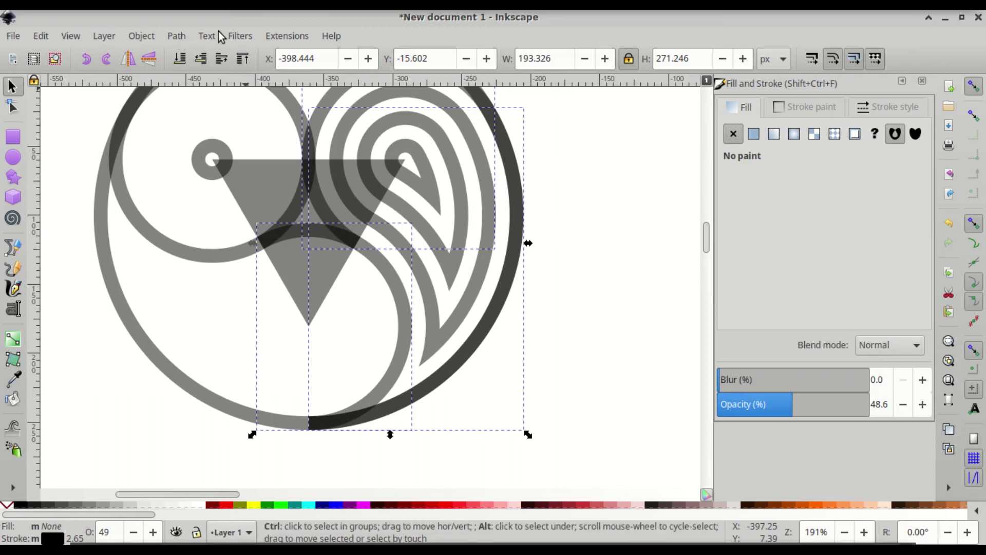
{"action": "key", "text": "ctrl+alt+c"}
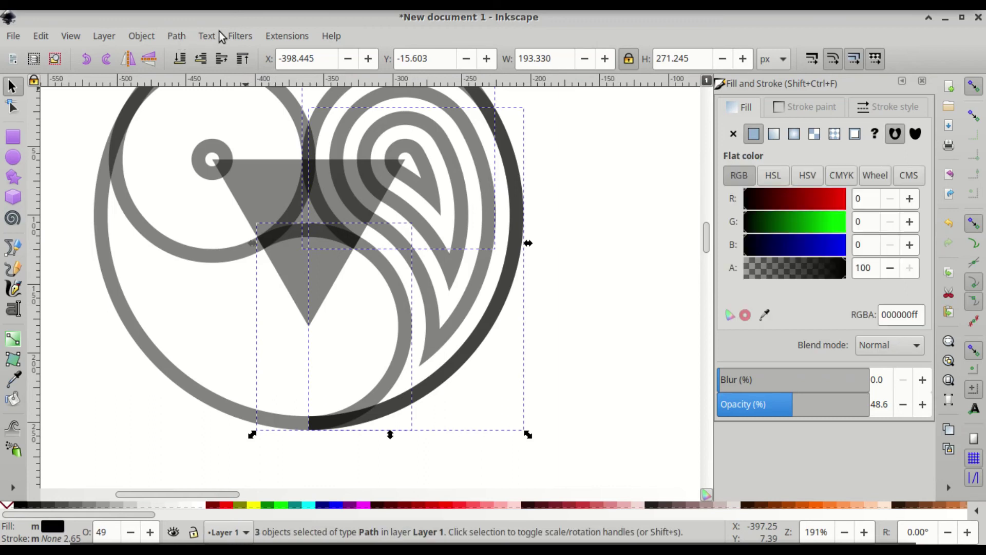
{"action": "key", "text": "ctrl"}
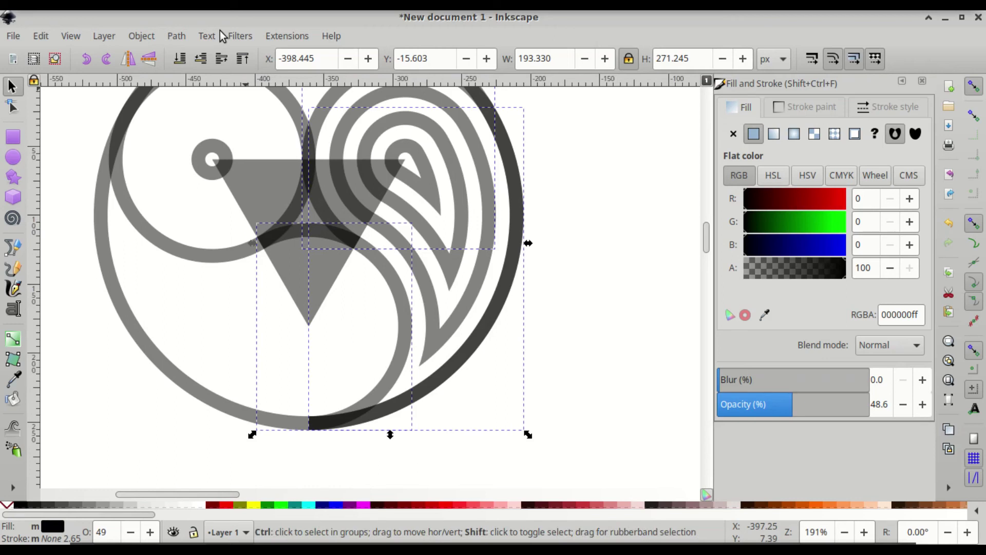
{"action": "key", "text": "ctrl+plus"}
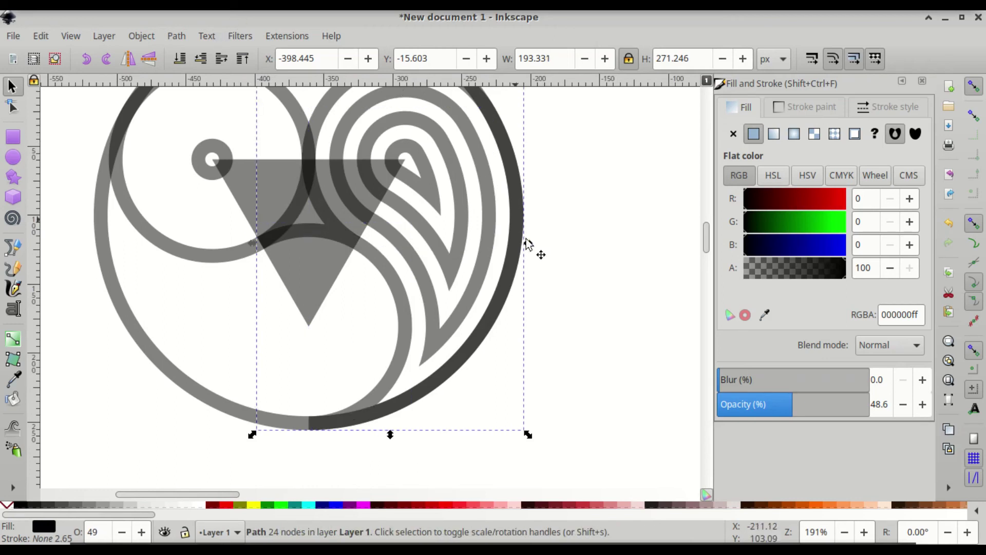
{"action": "left_click_drag", "start_coordinate": [512, 271], "coordinate": [617, 266]}
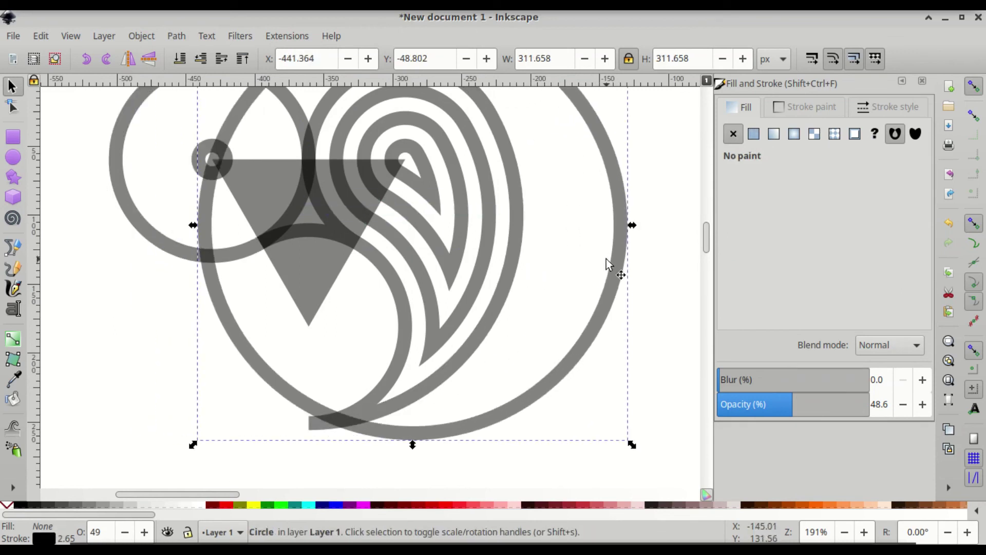
Step: Undo the outer circle's shift, then test-move the 24-node merged loop and undo that too
{"action": "key", "text": "ctrl+z"}
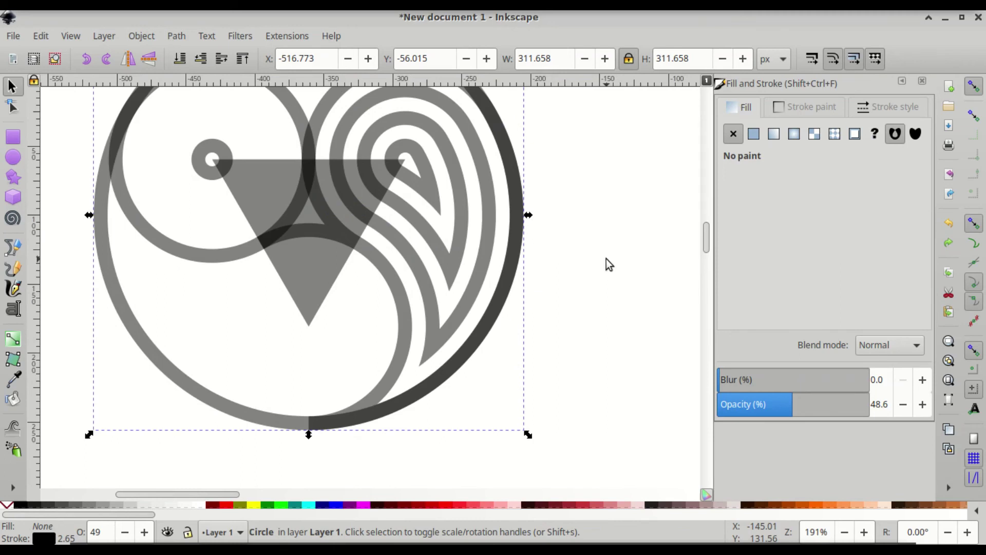
{"action": "left_click", "coordinate": [402, 331]}
{"action": "left_click_drag", "start_coordinate": [401, 331], "coordinate": [548, 348]}
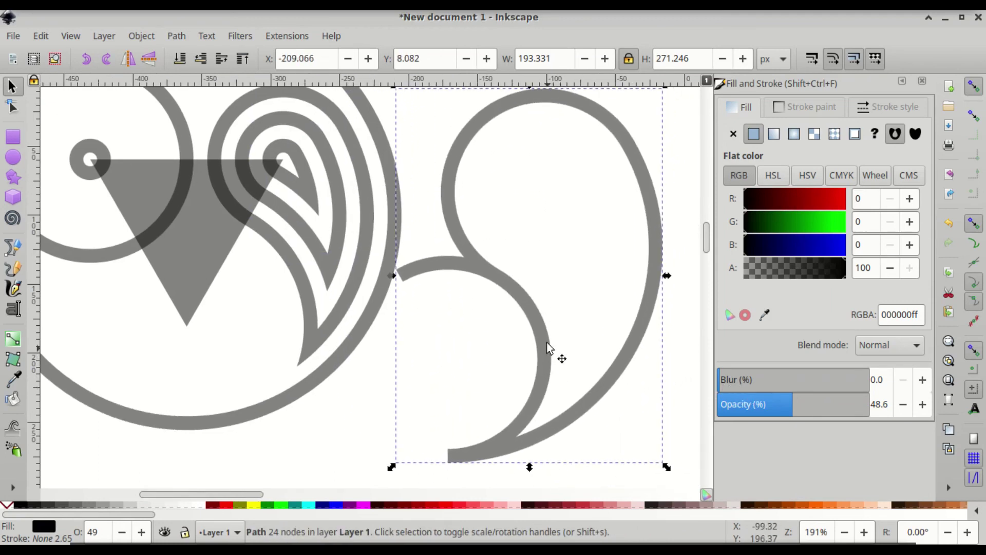
{"action": "key", "text": "ctrl"}
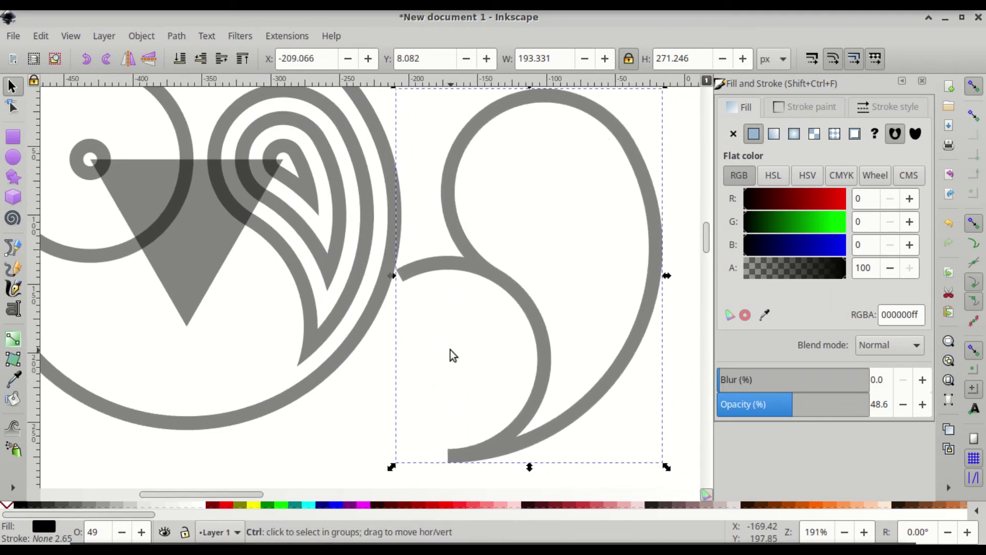
{"action": "key", "text": "ctrl+z"}
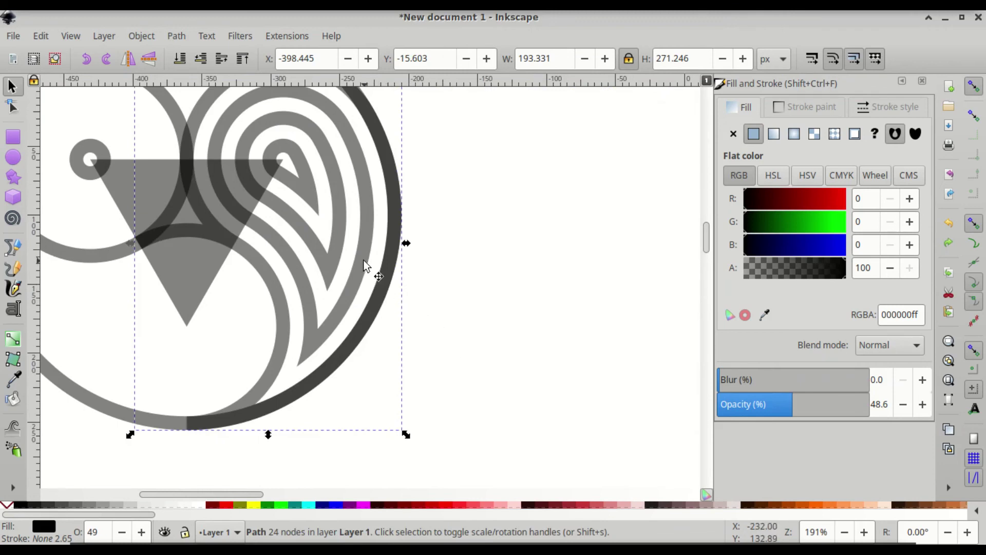
{"action": "scroll", "coordinate": [365, 257], "scroll_direction": "down", "scroll_amount": 1, "text": "ctrl"}
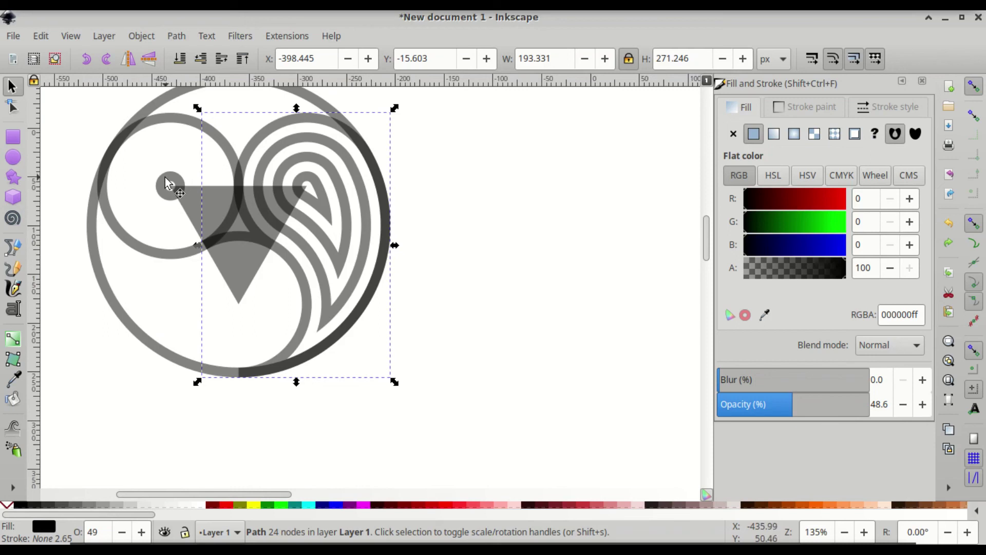
Step: Move the 30 × 30 px small circle into the teardrop loop's tip at X -305.944, Y 44.400
{"action": "left_click", "coordinate": [165, 179]}
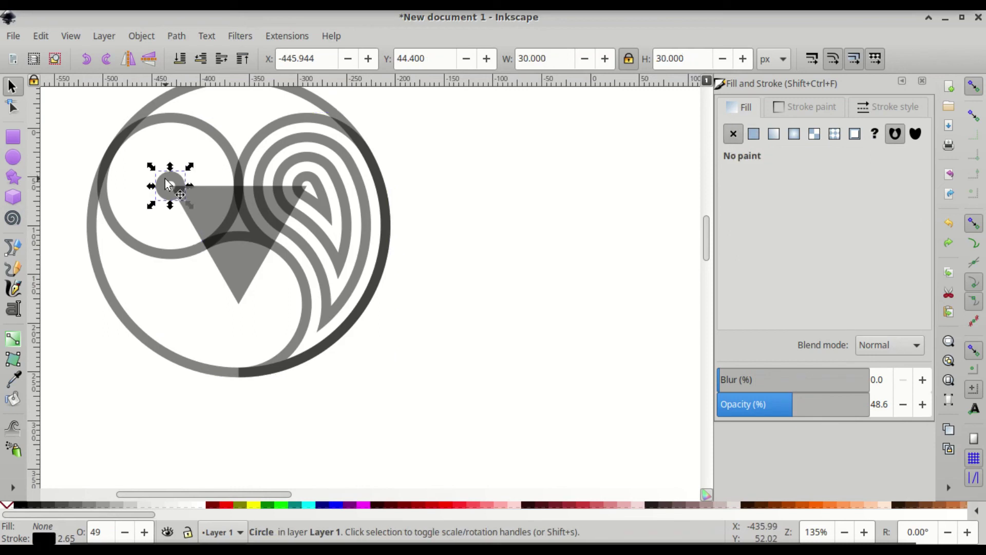
{"action": "key", "text": "ctrl"}
{"action": "left_click_drag", "start_coordinate": [168, 179], "coordinate": [300, 181]}
{"action": "scroll", "coordinate": [301, 188], "scroll_direction": "up", "scroll_amount": 4, "text": "ctrl"}
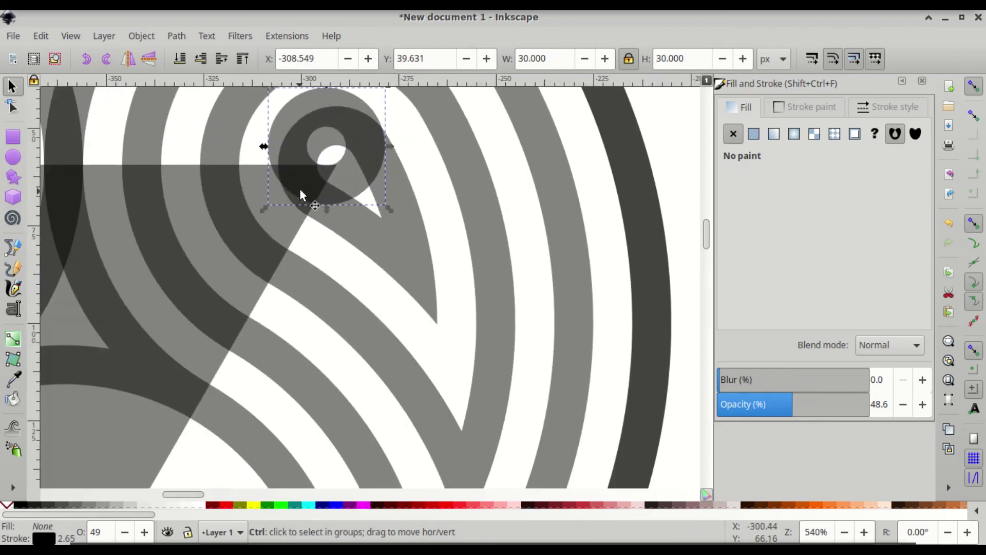
{"action": "left_click_drag", "start_coordinate": [334, 169], "coordinate": [338, 181]}
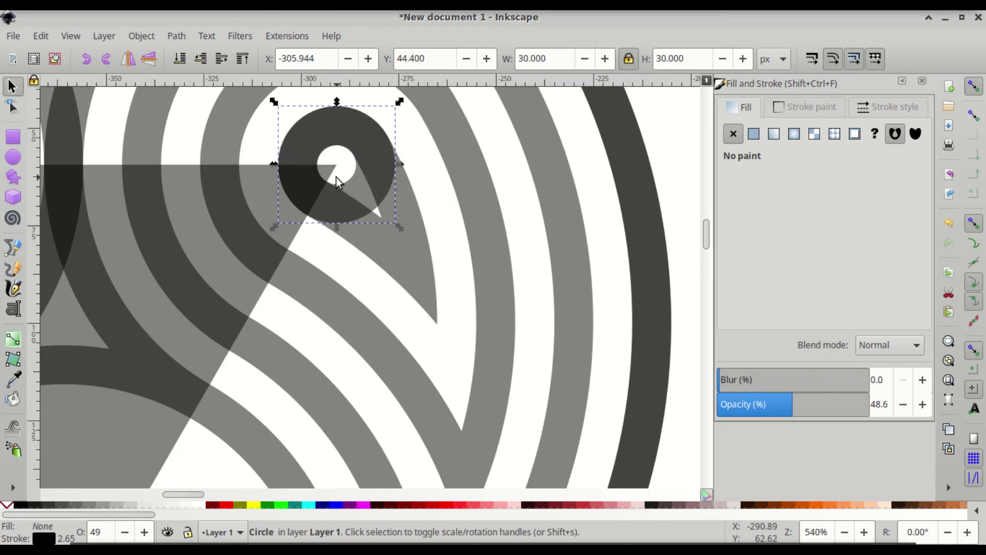
{"action": "scroll", "coordinate": [504, 215], "scroll_direction": "down", "scroll_amount": 3, "text": "ctrl"}
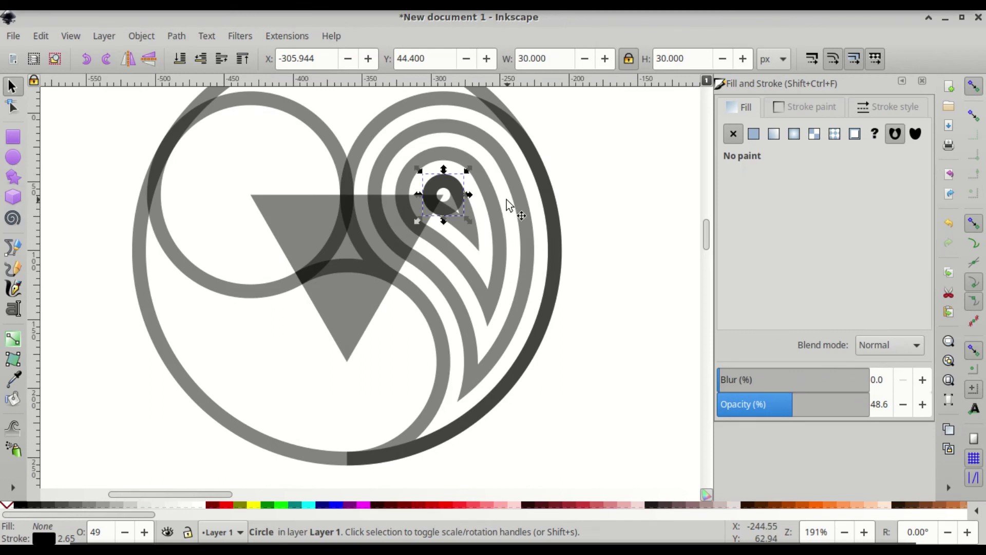
{"action": "left_click", "coordinate": [218, 414]}
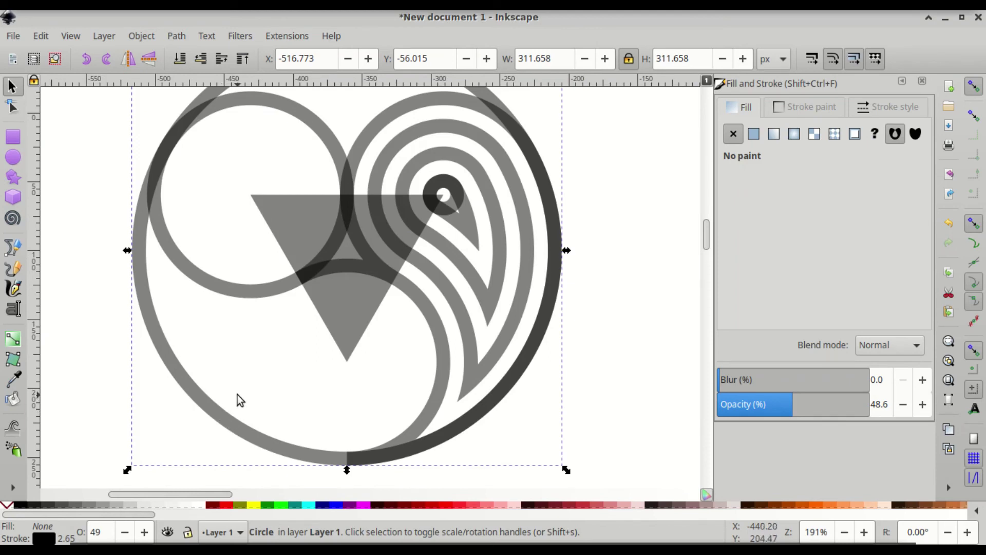
Step: Delete the large outer circle and the 150 × 150 px ring left of the triangle
{"action": "key", "text": "Delete"}
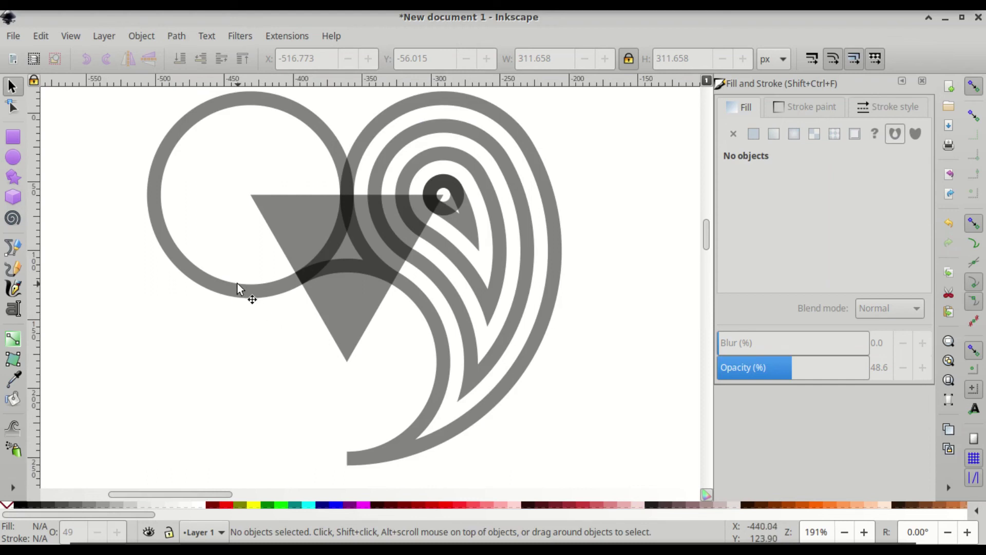
{"action": "left_click", "coordinate": [199, 278]}
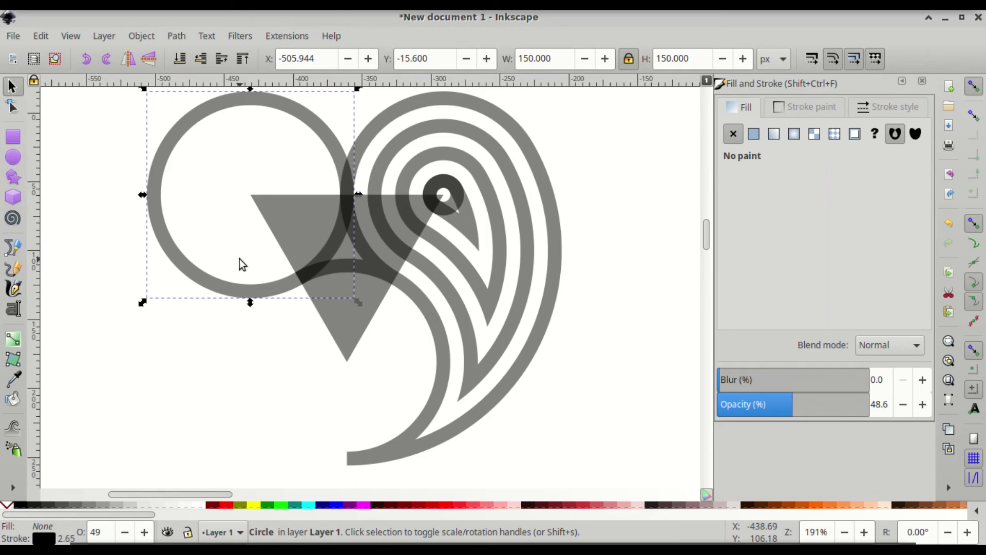
{"action": "key", "text": "Delete"}
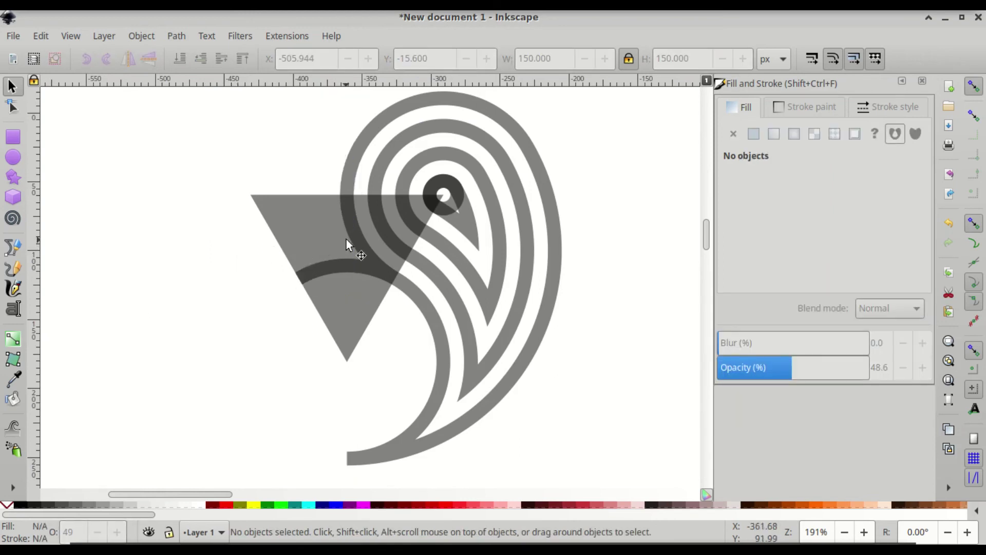
{"action": "scroll", "coordinate": [359, 232], "scroll_direction": "up", "scroll_amount": 3}
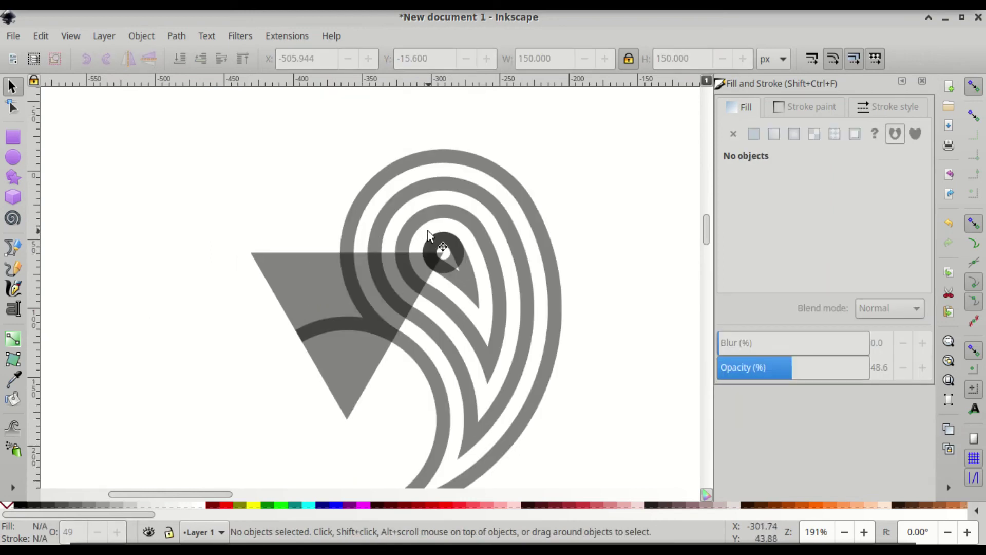
{"action": "left_click", "coordinate": [449, 265]}
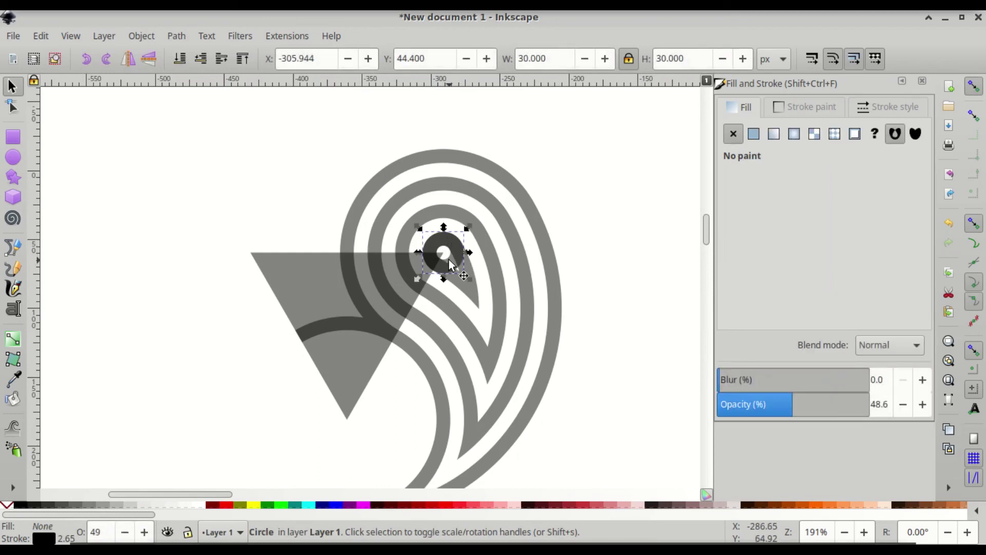
{"action": "left_click", "coordinate": [509, 184], "text": "shift"}
{"action": "scroll", "coordinate": [509, 183], "scroll_direction": "down", "scroll_amount": 1}
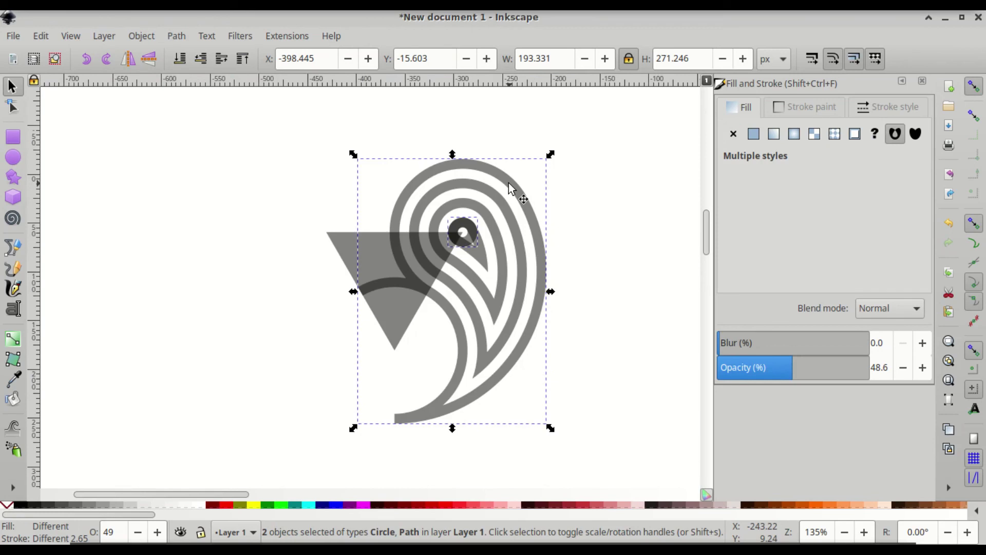
{"action": "key", "text": "ctrl"}
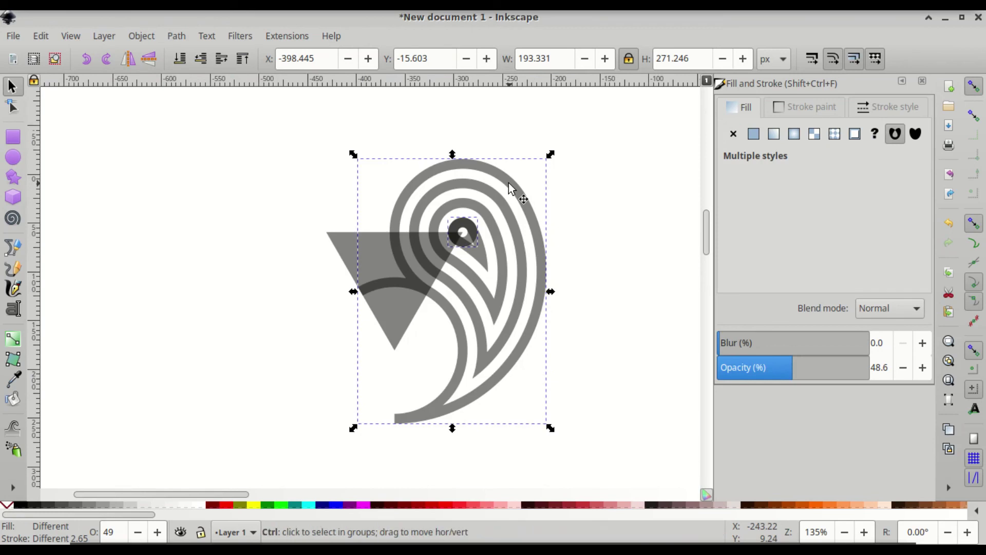
{"action": "key", "text": "ctrl+z"}
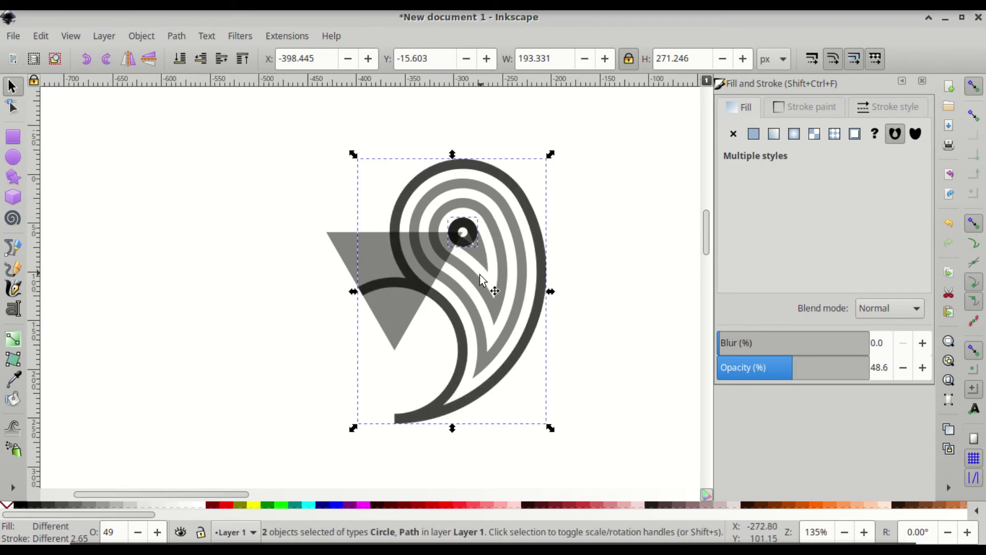
{"action": "left_click", "coordinate": [515, 194]}
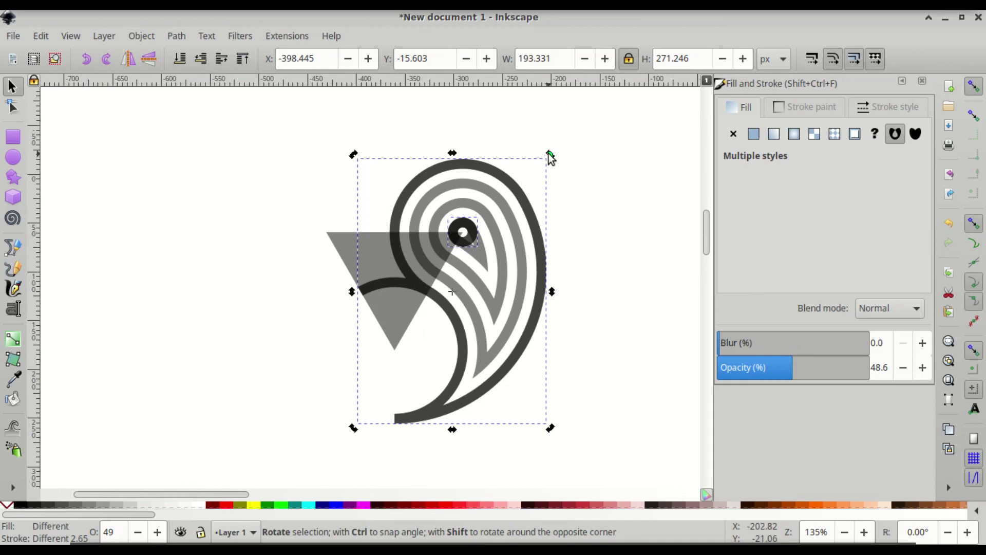
{"action": "left_click_drag", "start_coordinate": [548, 154], "coordinate": [306, 255]}
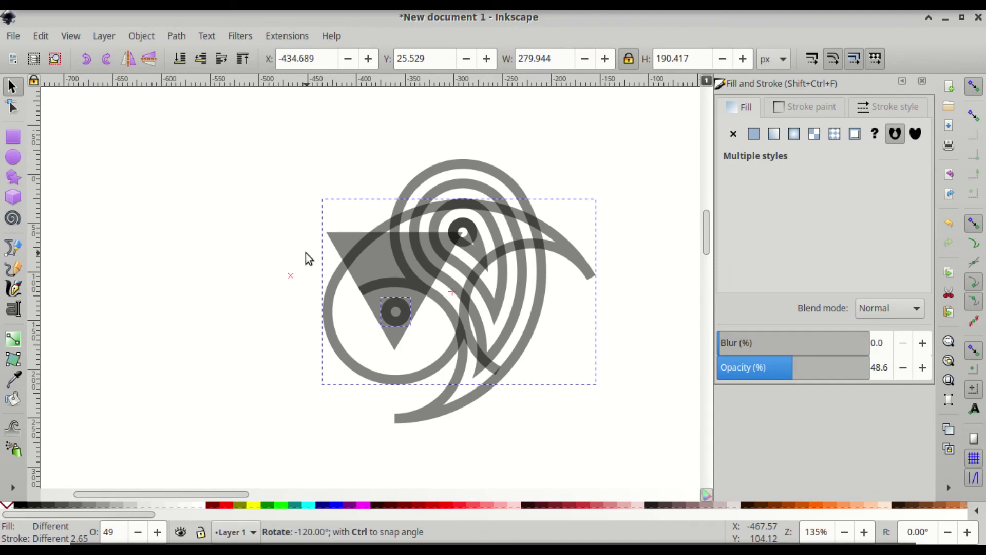
{"action": "left_click_drag", "start_coordinate": [306, 254], "coordinate": [306, 254]}
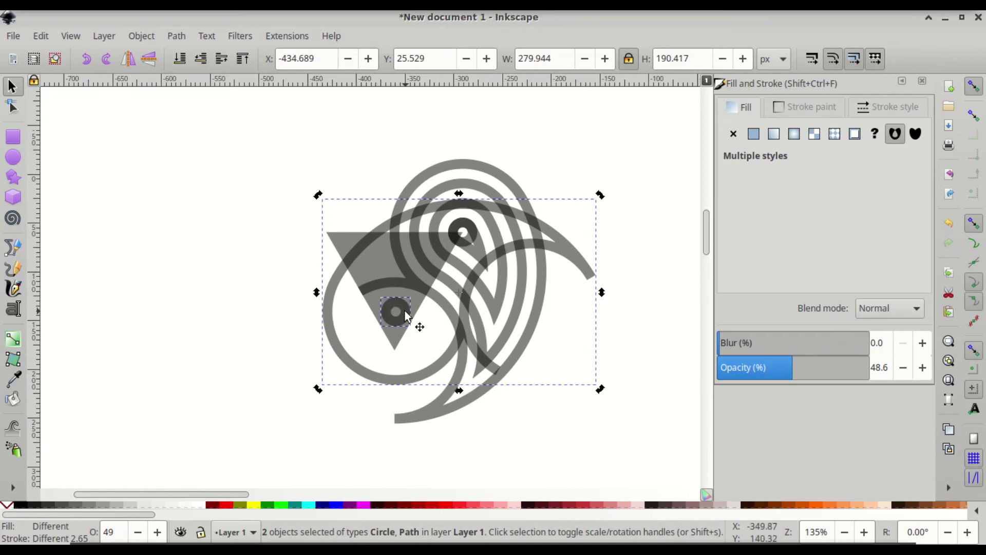
{"action": "left_click_drag", "start_coordinate": [401, 315], "coordinate": [339, 246]}
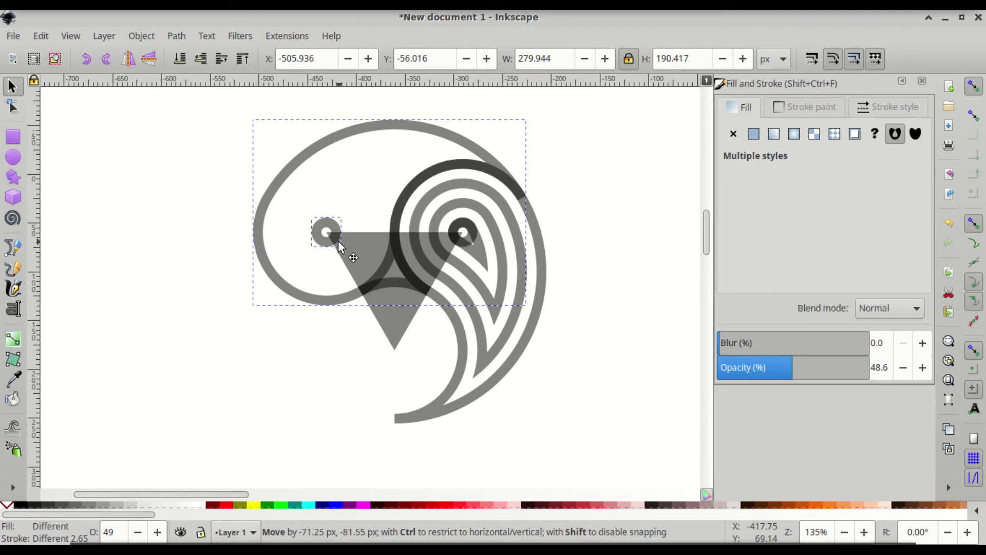
{"action": "left_click_drag", "start_coordinate": [338, 241], "coordinate": [338, 241]}
{"action": "key", "text": "ctrl"}
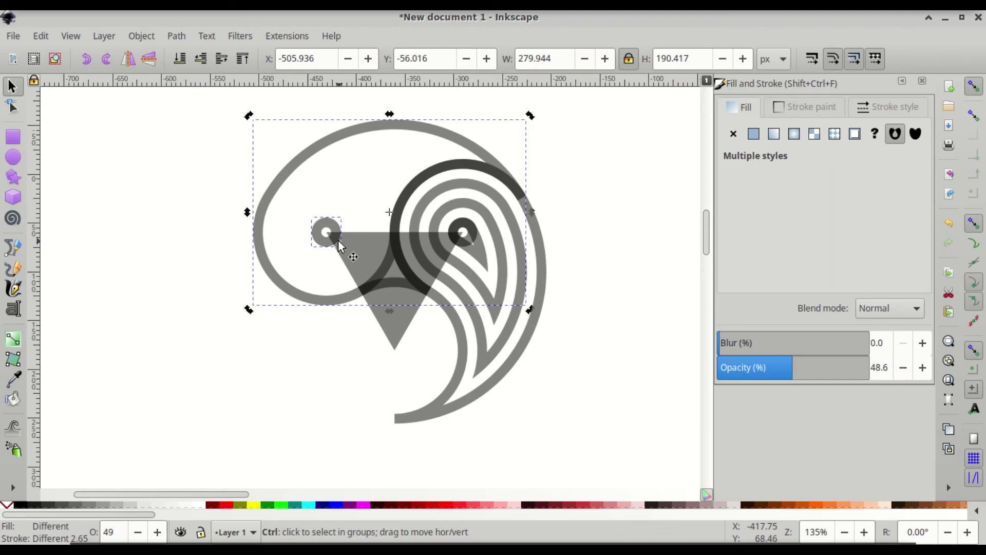
{"action": "key", "text": "ctrl+z"}
{"action": "key", "text": "ctrl+z"}
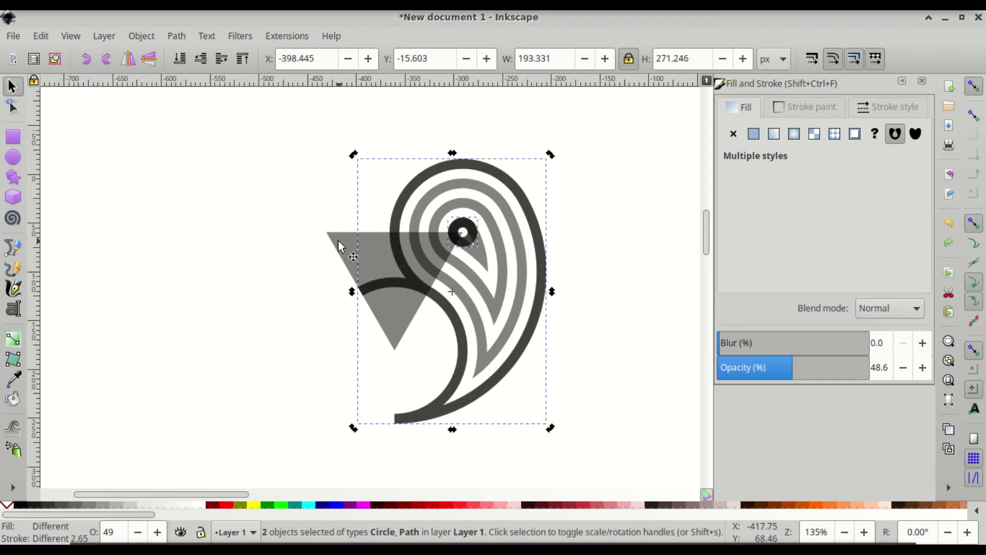
{"action": "key", "text": "ctrl+z"}
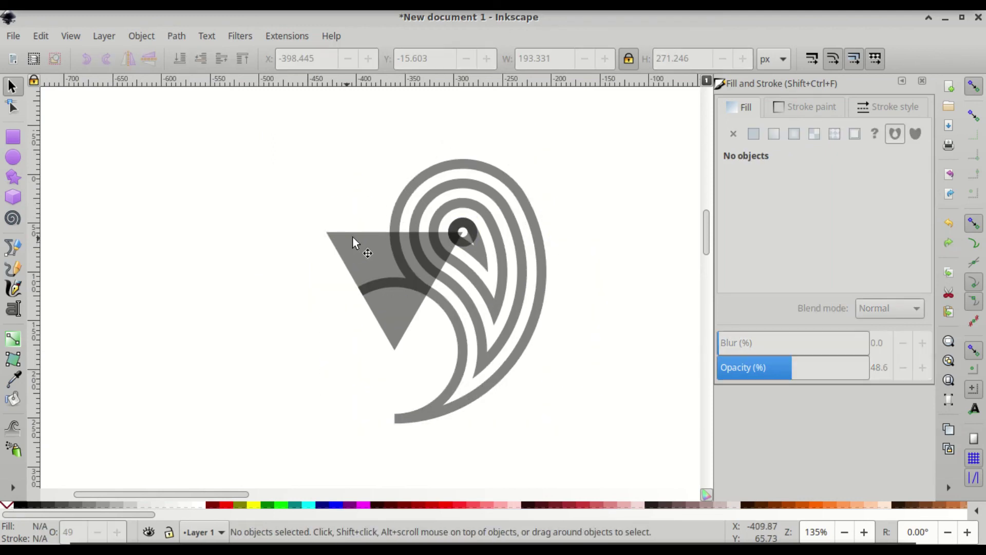
Step: Combine the four concentric spiral loops into one 70-node path and drag it to the right
{"action": "left_click", "coordinate": [481, 258]}
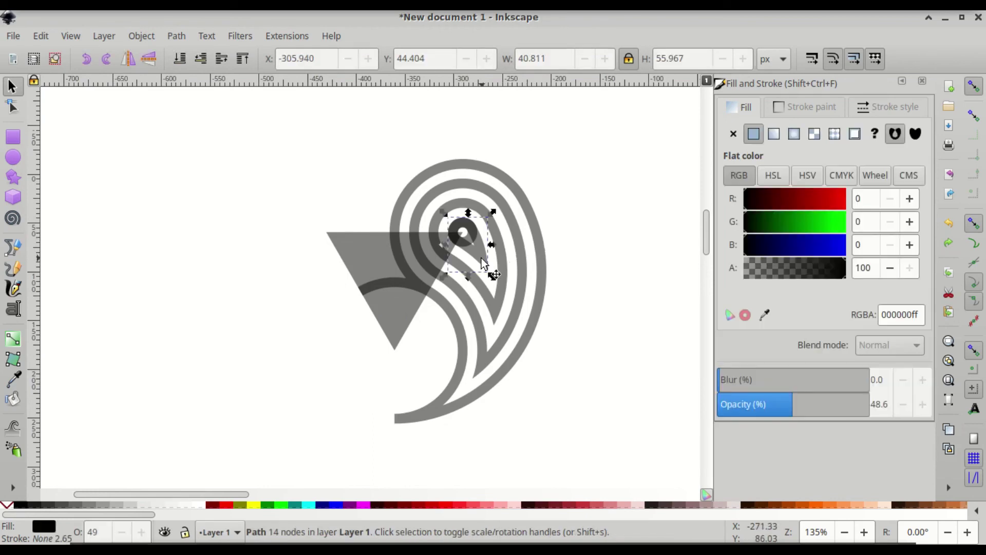
{"action": "key", "text": "shift"}
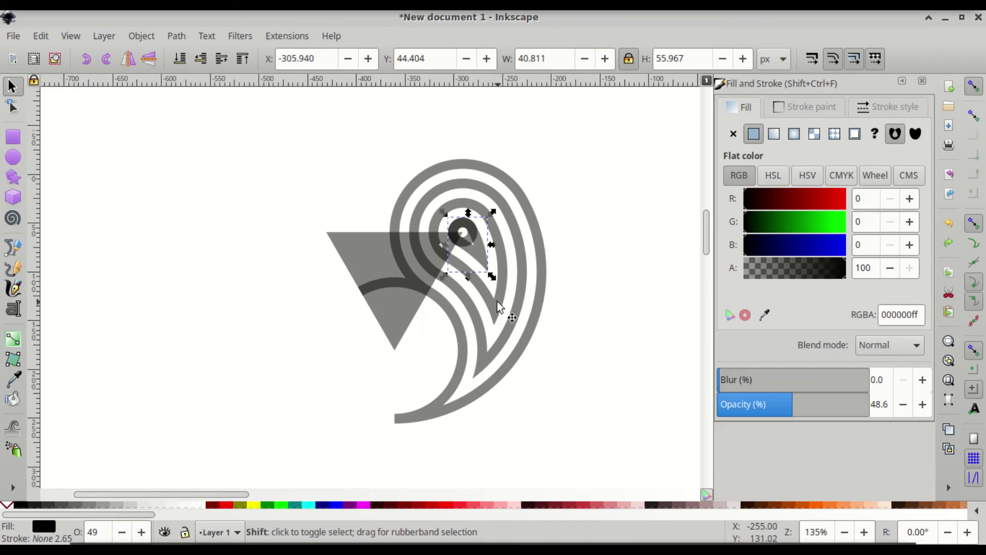
{"action": "left_click", "coordinate": [498, 302], "text": "shift"}
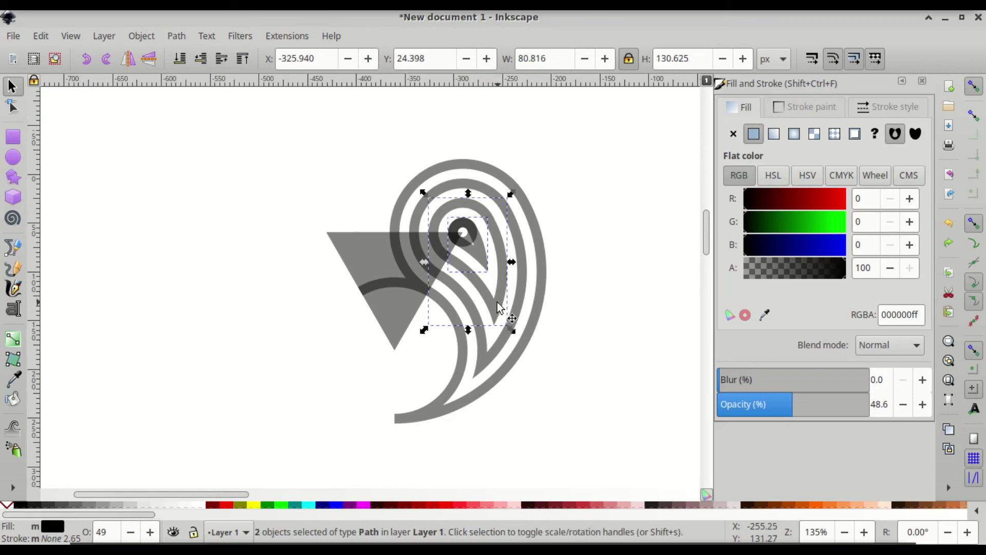
{"action": "left_click", "coordinate": [493, 354], "text": "shift"}
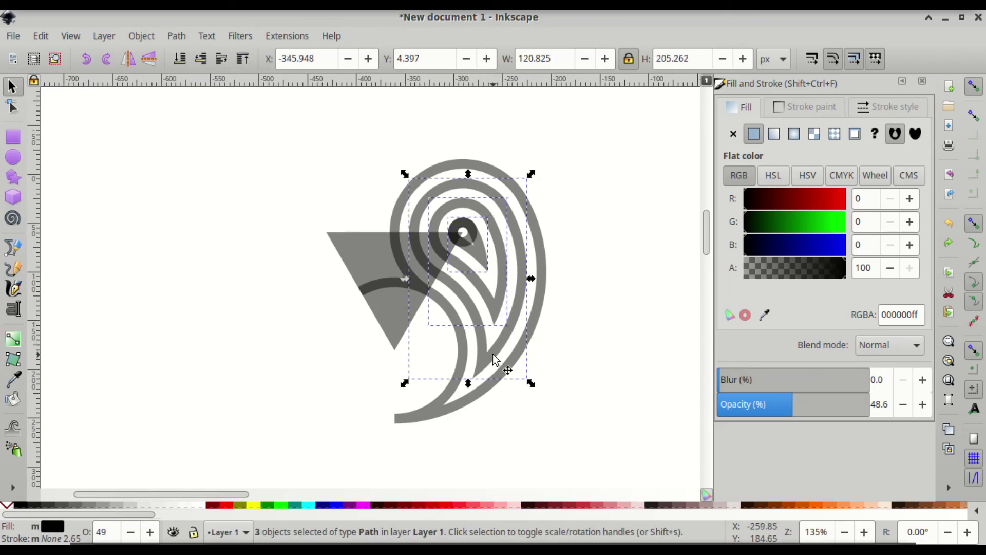
{"action": "left_click", "coordinate": [438, 409], "text": "shift"}
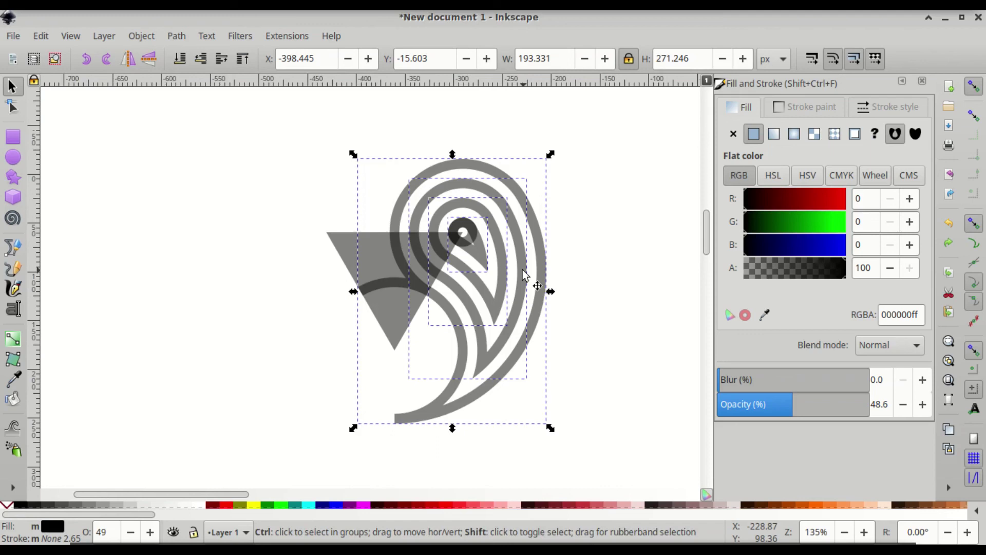
{"action": "key", "text": "ctrl+k"}
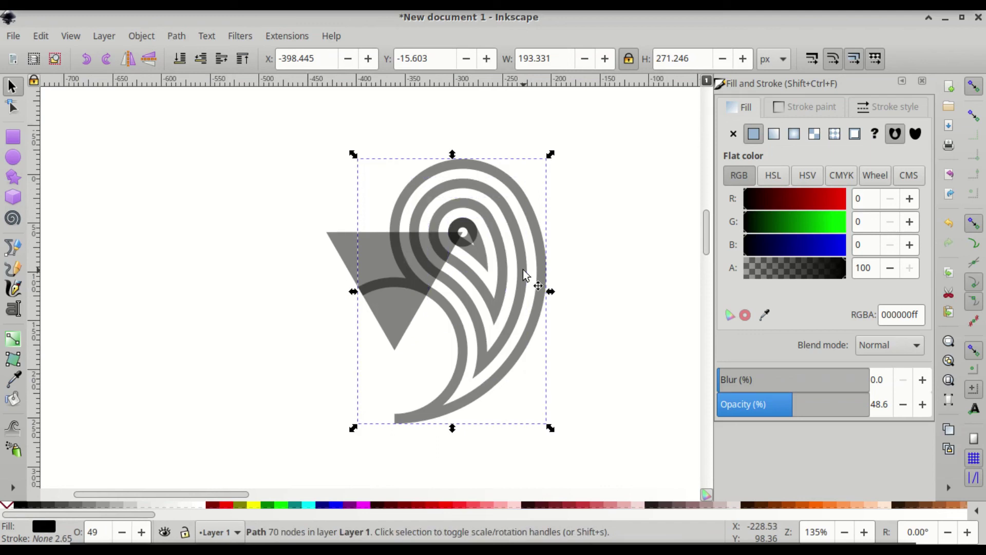
{"action": "left_click_drag", "start_coordinate": [502, 319], "coordinate": [619, 302]}
Step: Undo the move and duplicate the combined spiral together with its dark centre circle
{"action": "key", "text": "ctrl+z"}
{"action": "scroll", "coordinate": [464, 235], "scroll_direction": "up", "scroll_amount": 3}
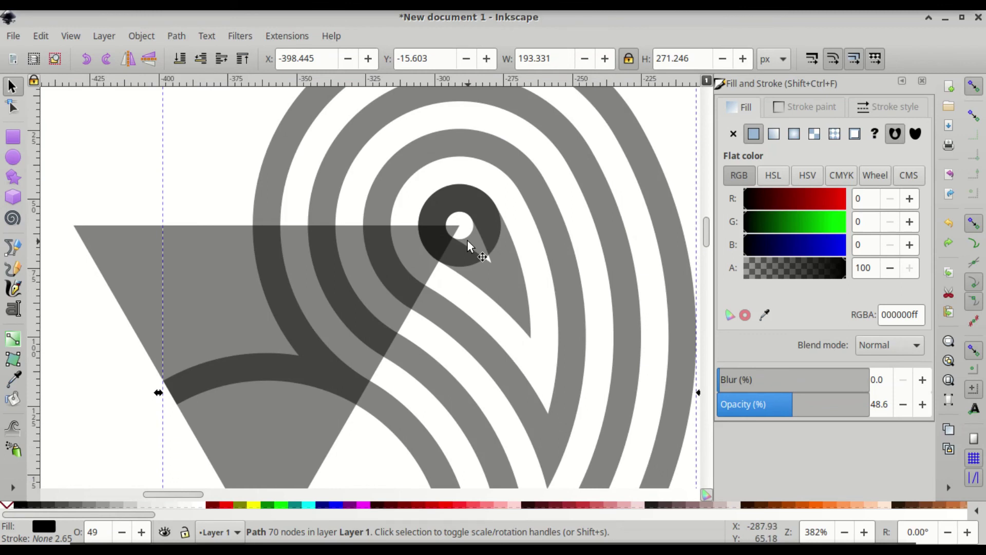
{"action": "left_click", "coordinate": [469, 241], "text": "shift"}
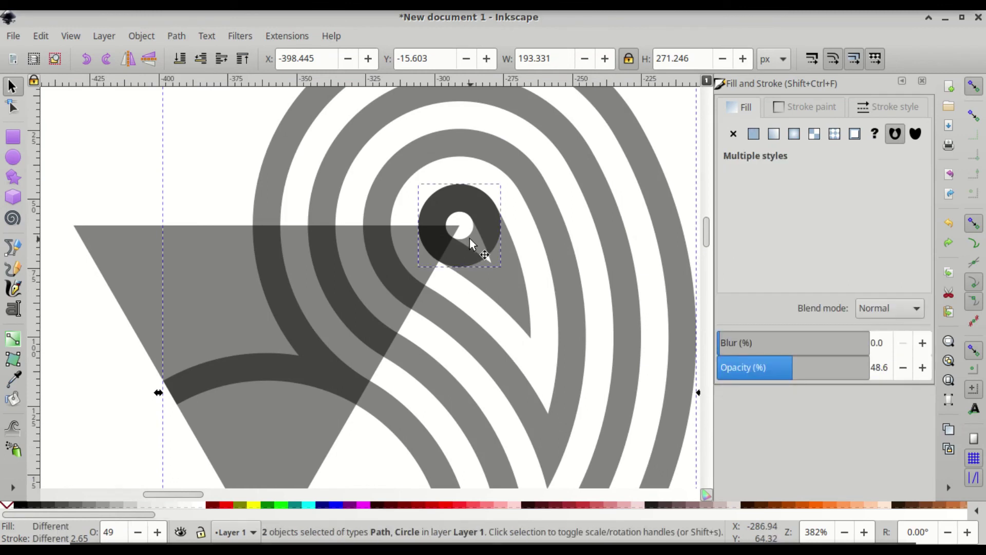
{"action": "scroll", "coordinate": [469, 240], "scroll_direction": "down", "scroll_amount": 3}
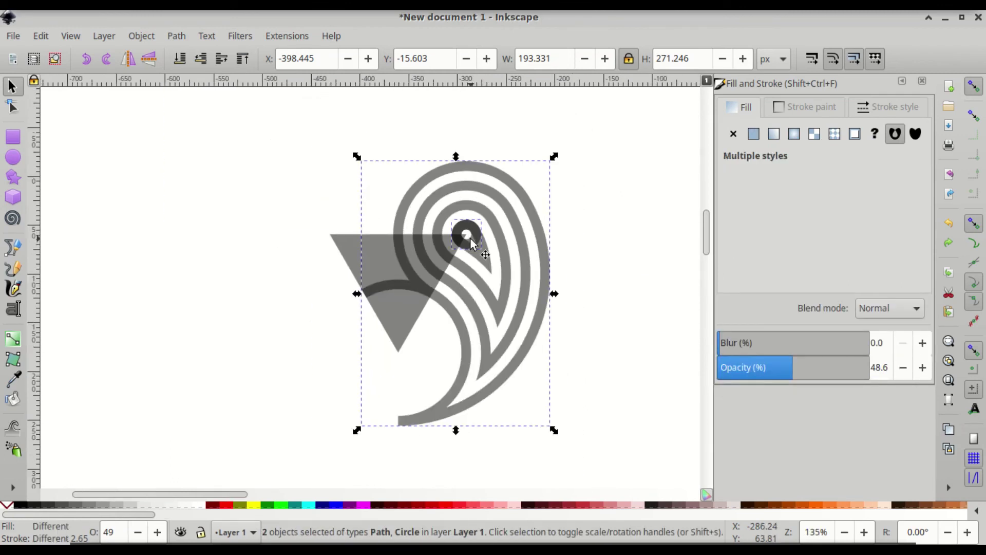
{"action": "key", "text": "ctrl+d"}
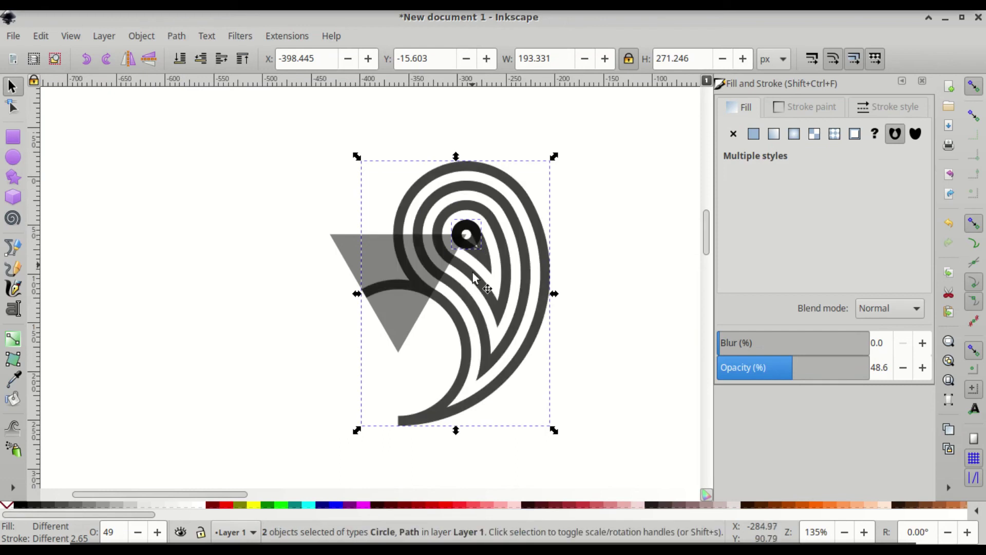
Step: Rotate the copy -120° and place it interlocking over the triangle's upper-left corner
{"action": "left_click", "coordinate": [483, 349]}
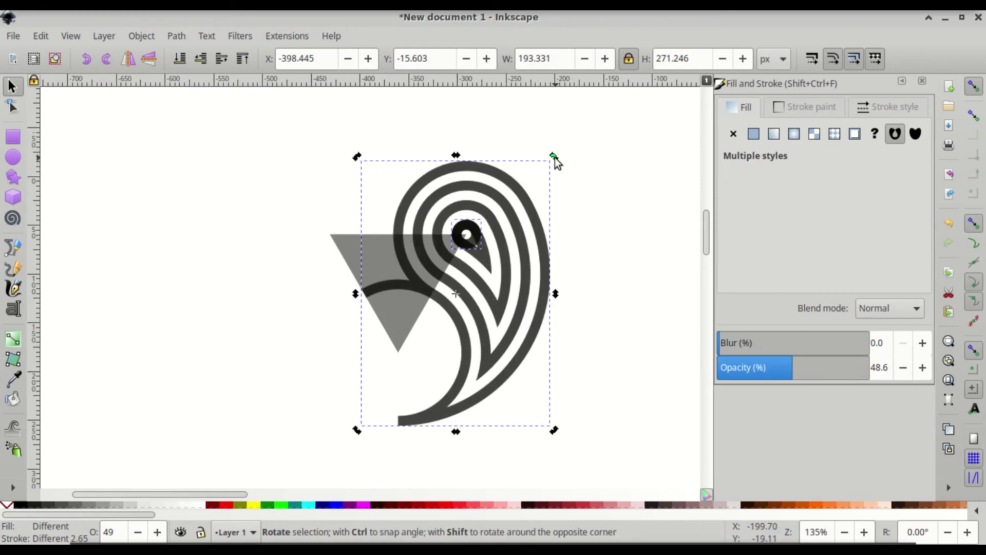
{"action": "left_click_drag", "start_coordinate": [554, 158], "coordinate": [294, 260]}
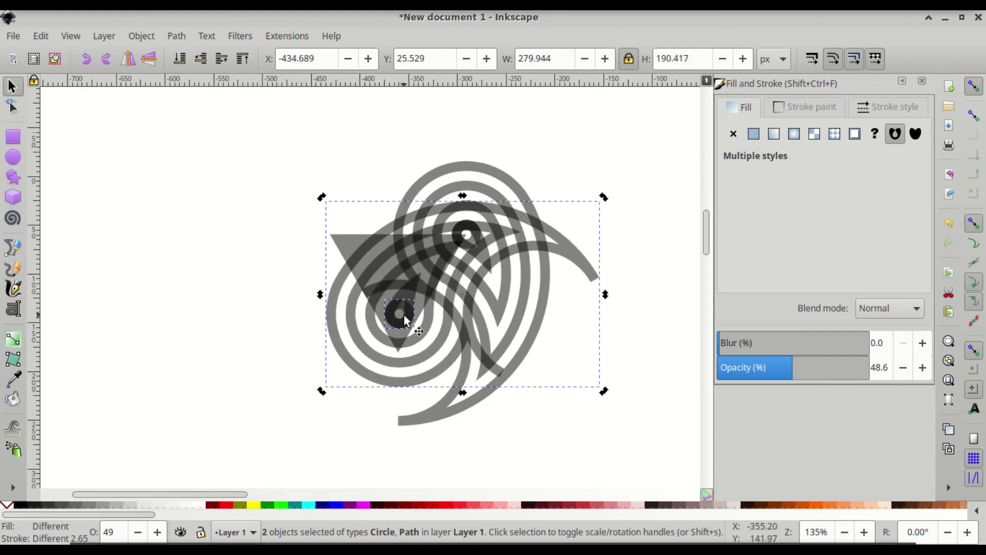
{"action": "mouse_move", "coordinate": [405, 317]}
{"action": "left_mouse_down"}
{"action": "mouse_move", "coordinate": [375, 292]}
{"action": "mouse_move", "coordinate": [343, 238]}
{"action": "left_mouse_up"}
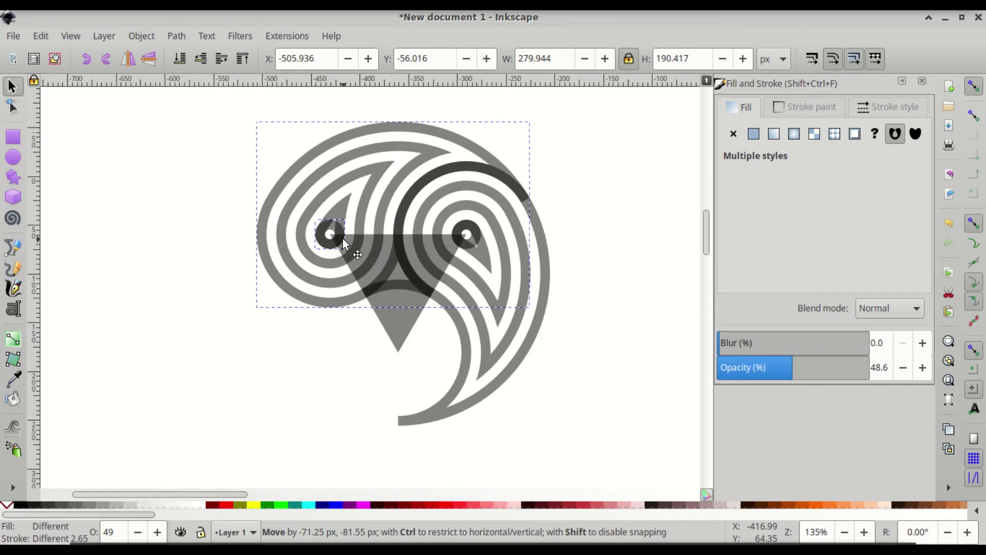
{"action": "left_click_drag", "start_coordinate": [343, 239], "coordinate": [343, 239]}
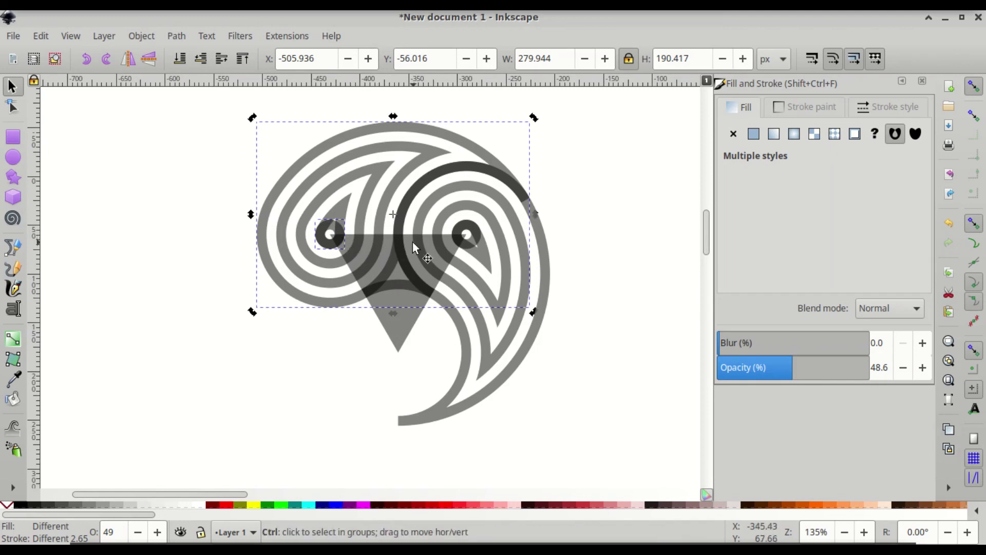
Step: Raise, rotate and snap the third spiral-and-circle around the triangle's bottom corner at X -516.769, Y 21.899
{"action": "key", "text": "Home"}
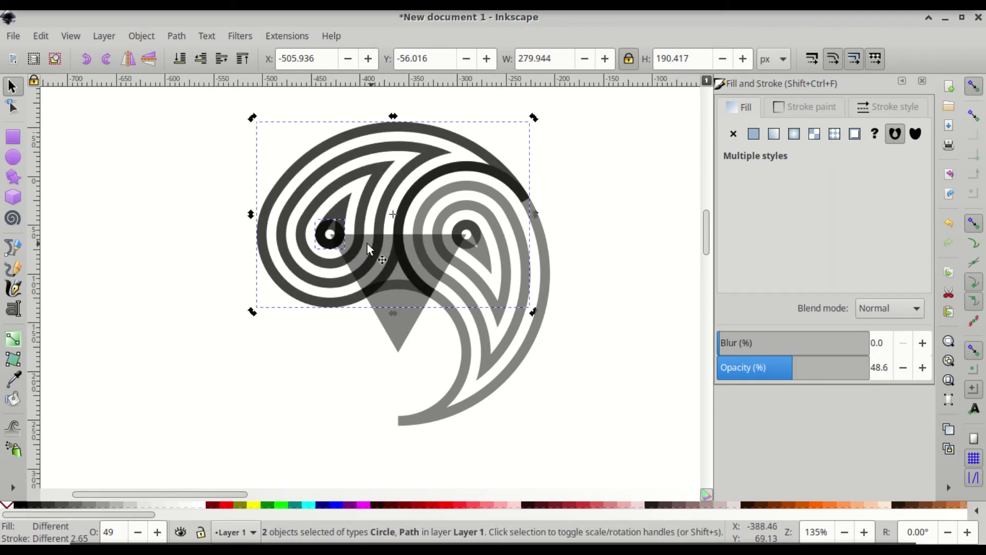
{"action": "left_click_drag", "start_coordinate": [250, 116], "coordinate": [382, 251]}
{"action": "left_click_drag", "start_coordinate": [414, 329], "coordinate": [374, 417]}
{"action": "scroll", "coordinate": [398, 355], "scroll_direction": "up", "scroll_amount": 2}
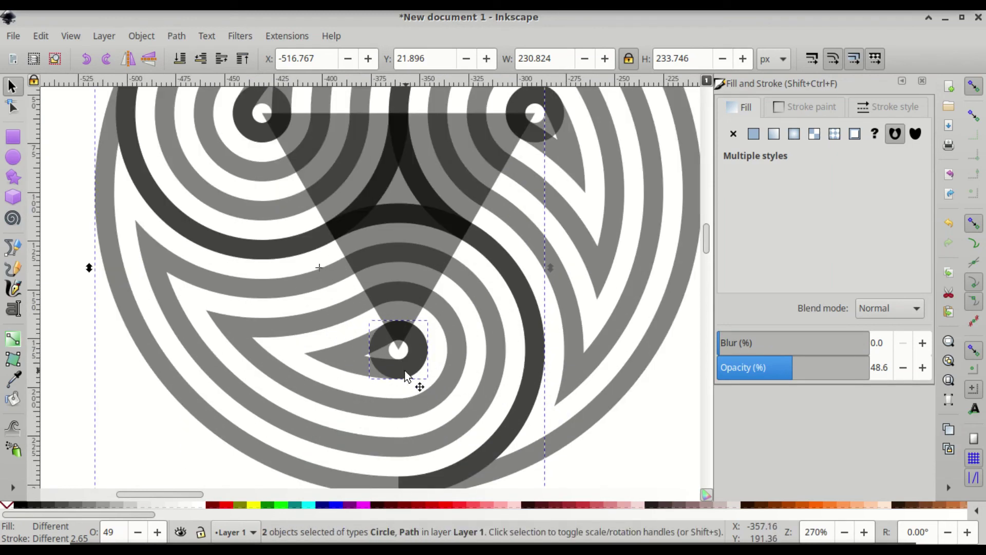
{"action": "mouse_move", "coordinate": [403, 367]}
{"action": "left_mouse_down"}
{"action": "mouse_move", "coordinate": [389, 371]}
{"action": "mouse_move", "coordinate": [406, 375]}
{"action": "left_mouse_up"}
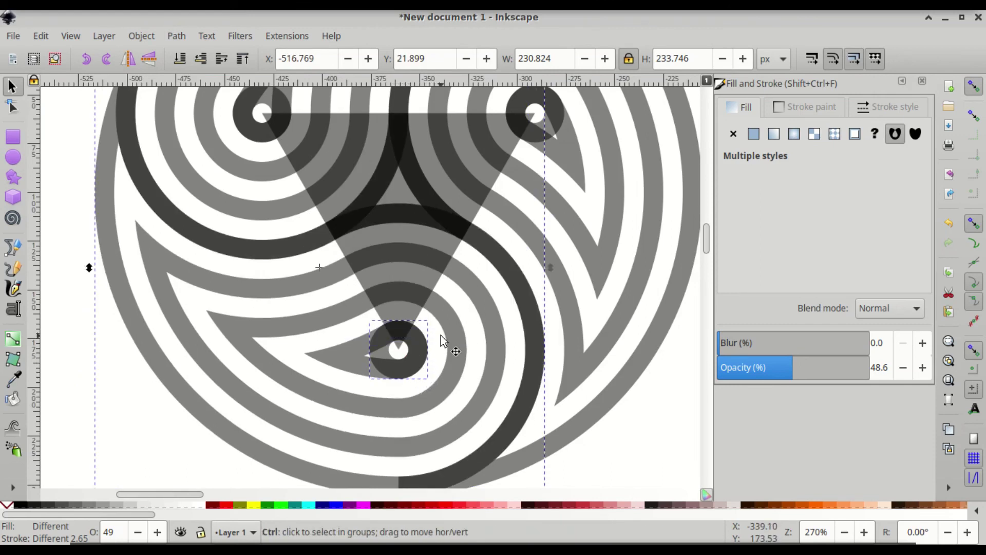
{"action": "scroll", "coordinate": [441, 335], "scroll_direction": "down", "scroll_amount": 2}
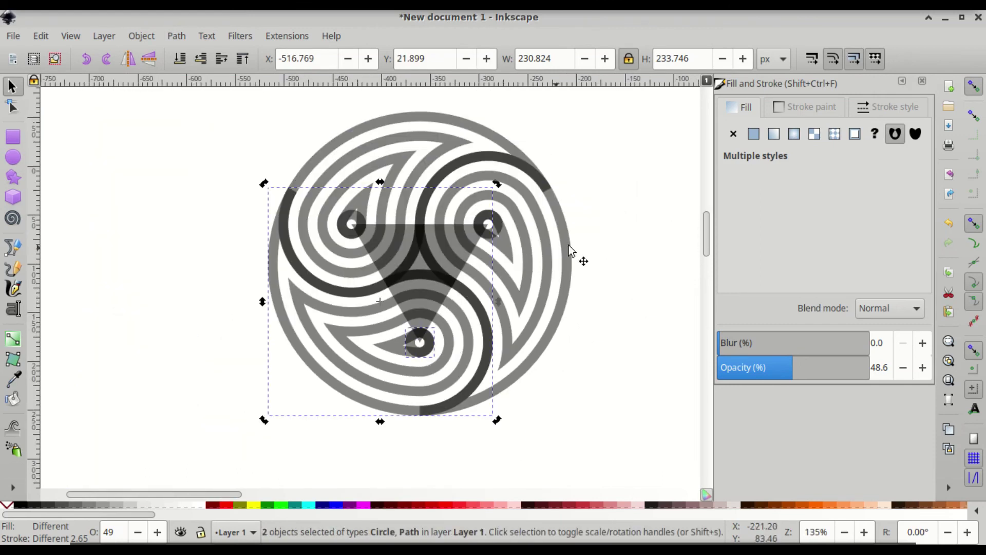
Step: Select the 3-vertex dark triangle inside the group and delete it
{"action": "left_click", "coordinate": [601, 233]}
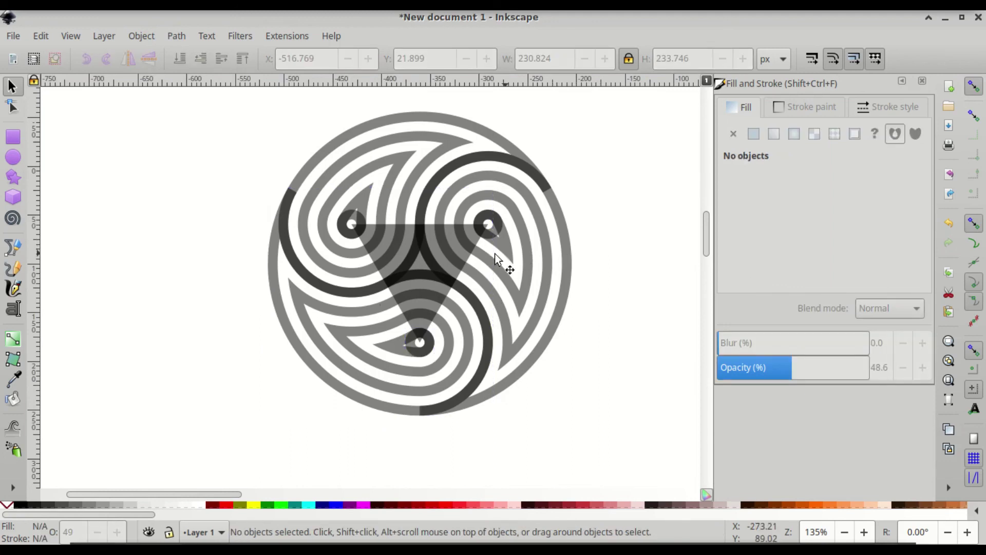
{"action": "key", "text": "ctrl"}
{"action": "scroll", "coordinate": [417, 264], "scroll_direction": "up", "scroll_amount": 4}
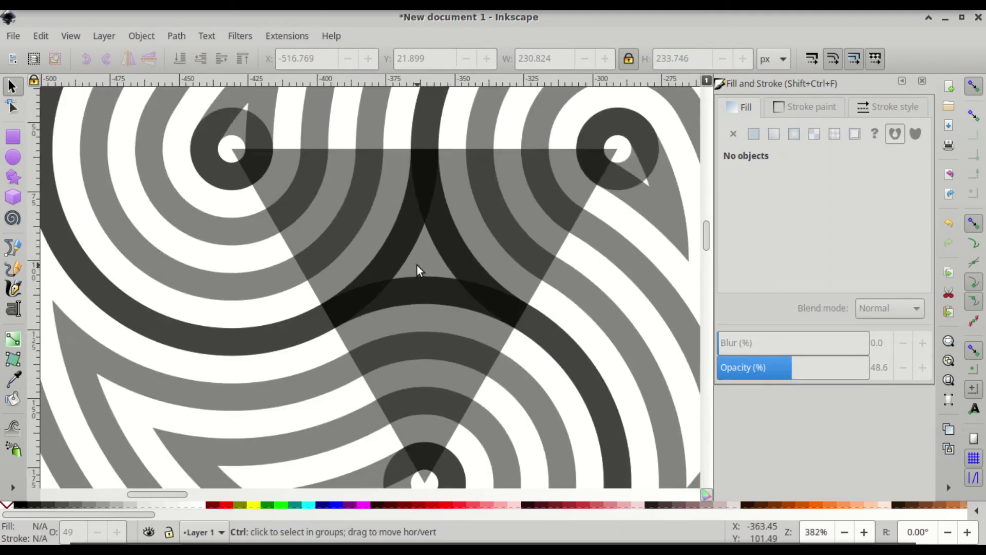
{"action": "left_click", "coordinate": [420, 257]}
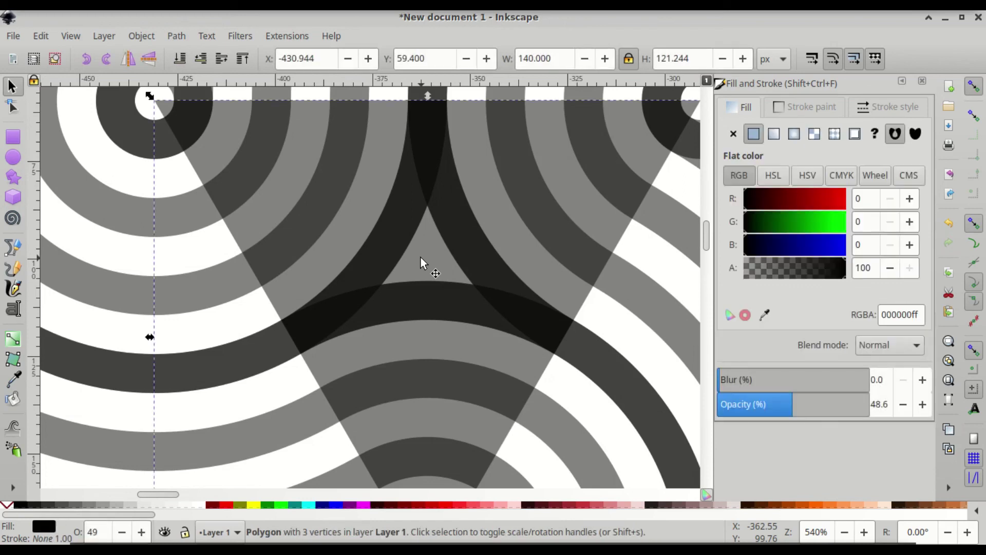
{"action": "scroll", "coordinate": [420, 257], "scroll_direction": "down", "scroll_amount": 4}
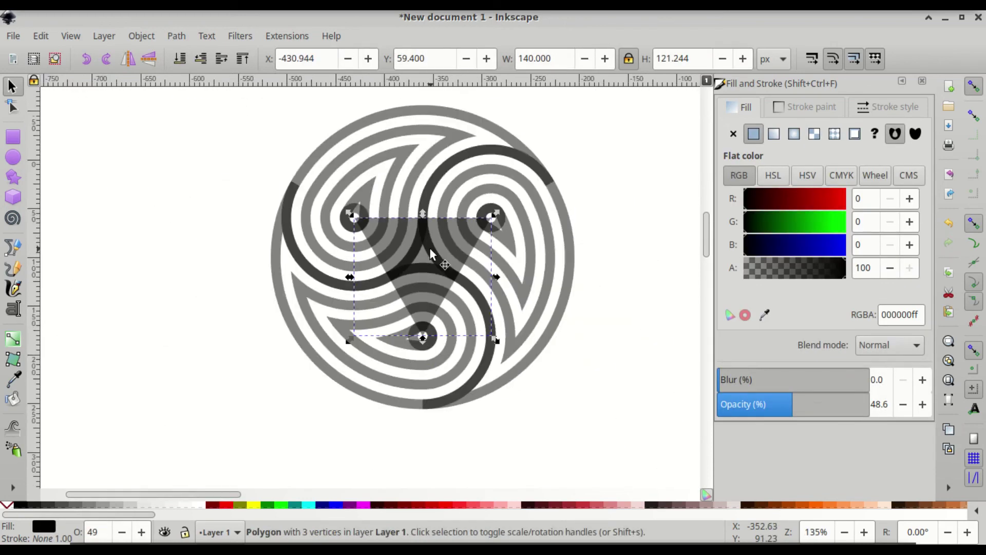
{"action": "key", "text": "Delete"}
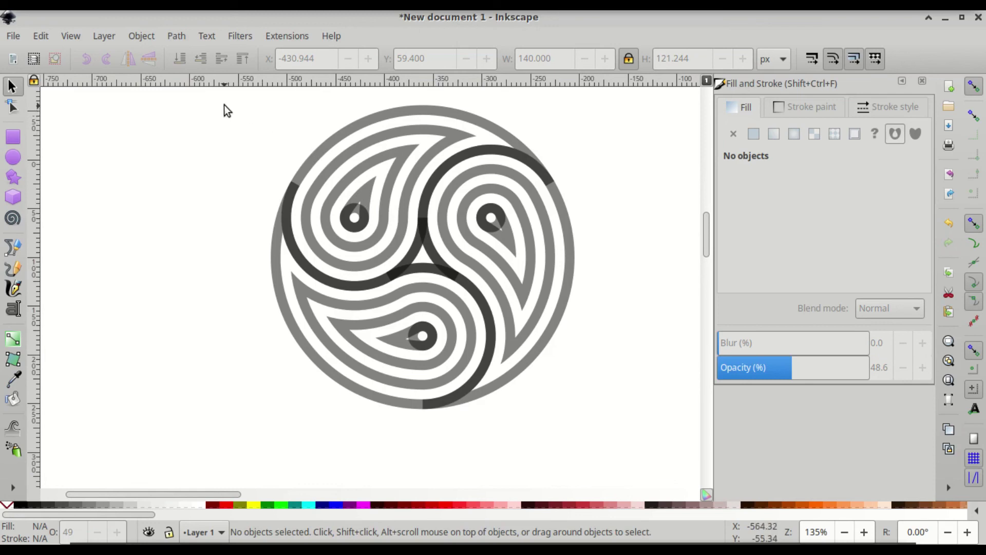
Step: Select every part of the triskele and set its opacity to 100%
{"action": "left_click_drag", "start_coordinate": [229, 100], "coordinate": [648, 458]}
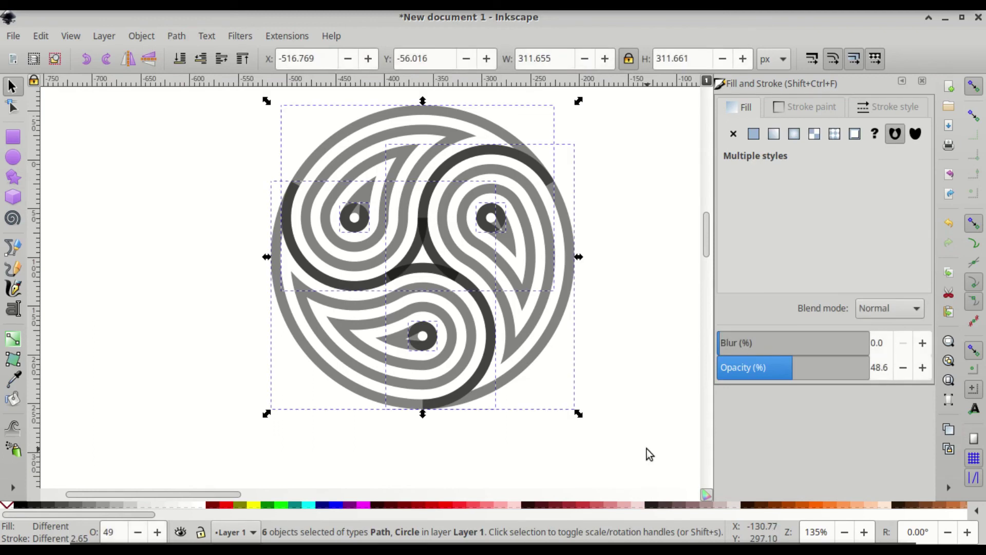
{"action": "left_click", "coordinate": [792, 373]}
{"action": "left_click_drag", "start_coordinate": [791, 374], "coordinate": [920, 376]}
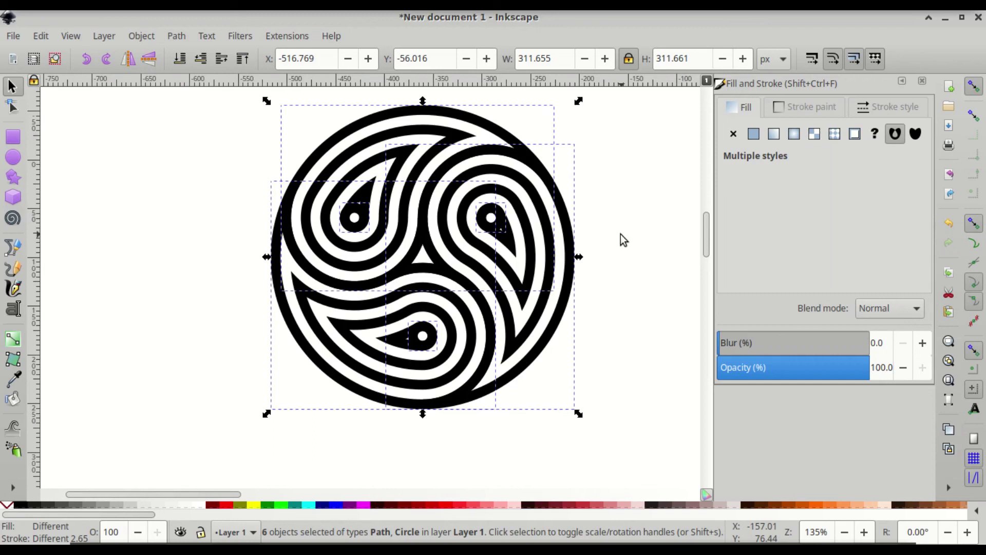
Step: Union the selection into one black 516-node path, then deselect it
{"action": "left_click", "coordinate": [176, 36]}
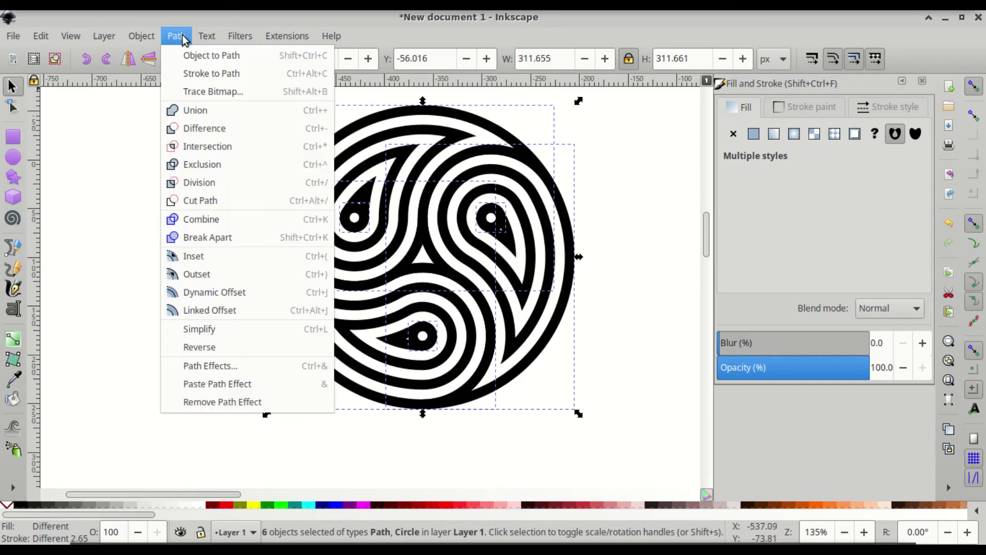
{"action": "left_click", "coordinate": [193, 111]}
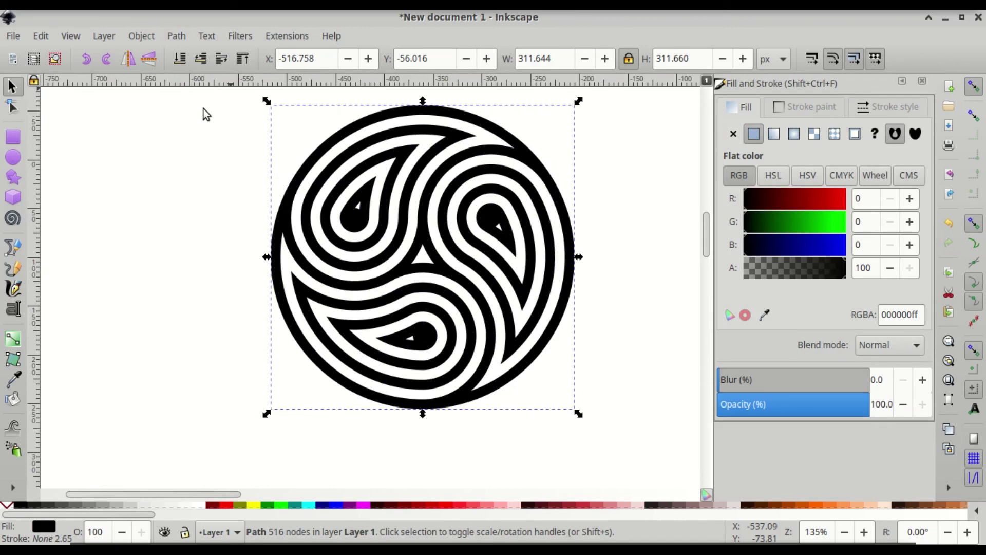
{"action": "key", "text": "ctrl"}
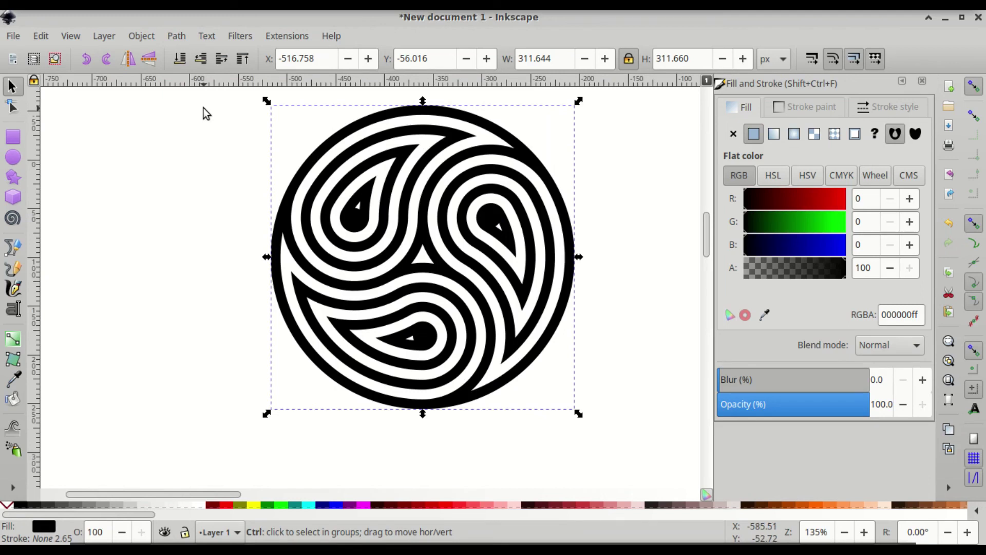
{"action": "left_click", "coordinate": [203, 108]}
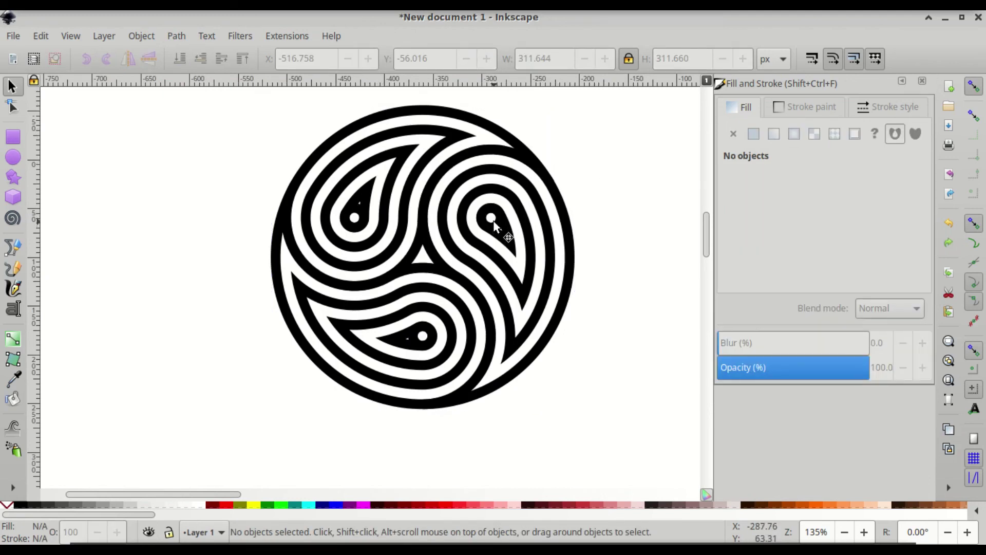
Step: Delete the small circles at the centres of the right, upper-left and bottom spirals
{"action": "left_click", "coordinate": [493, 224]}
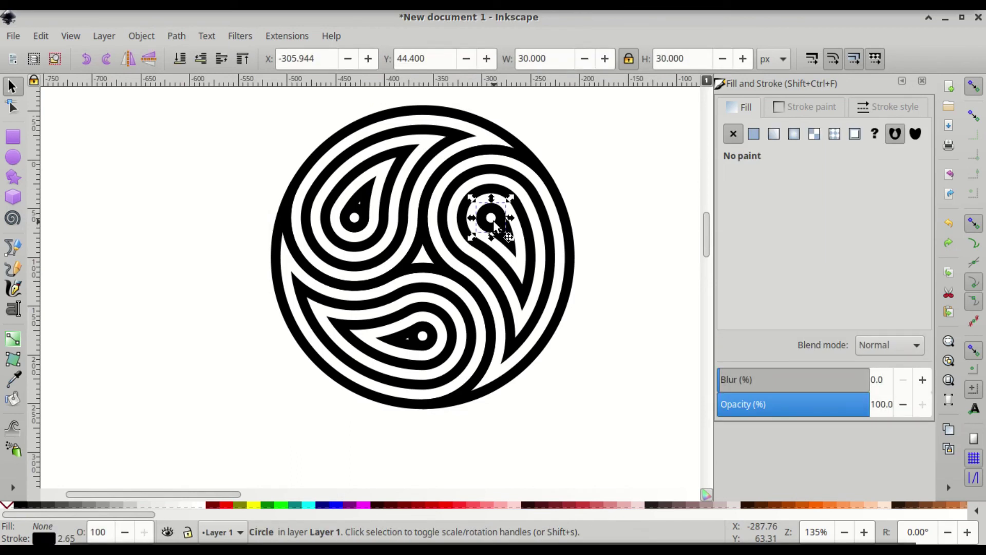
{"action": "key", "text": "Delete"}
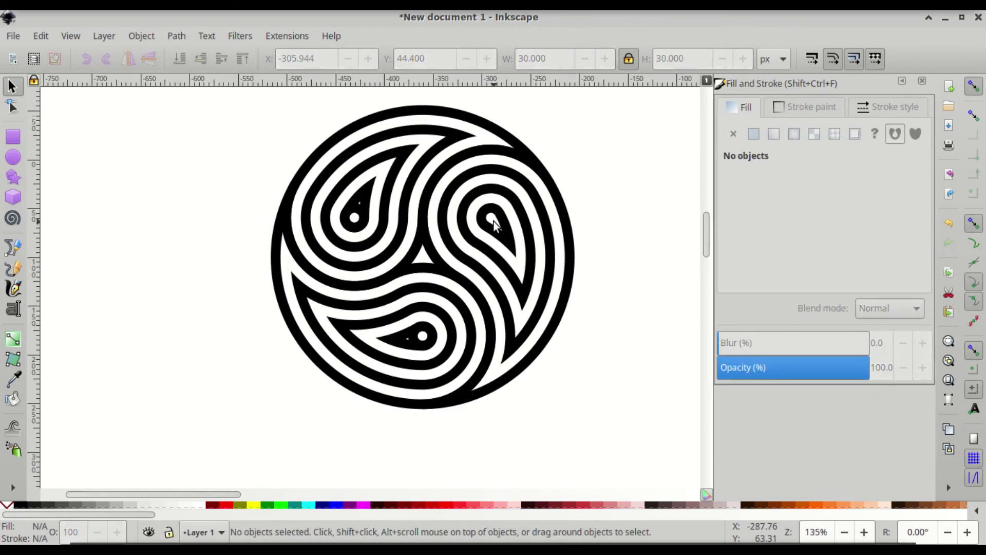
{"action": "left_click", "coordinate": [357, 211]}
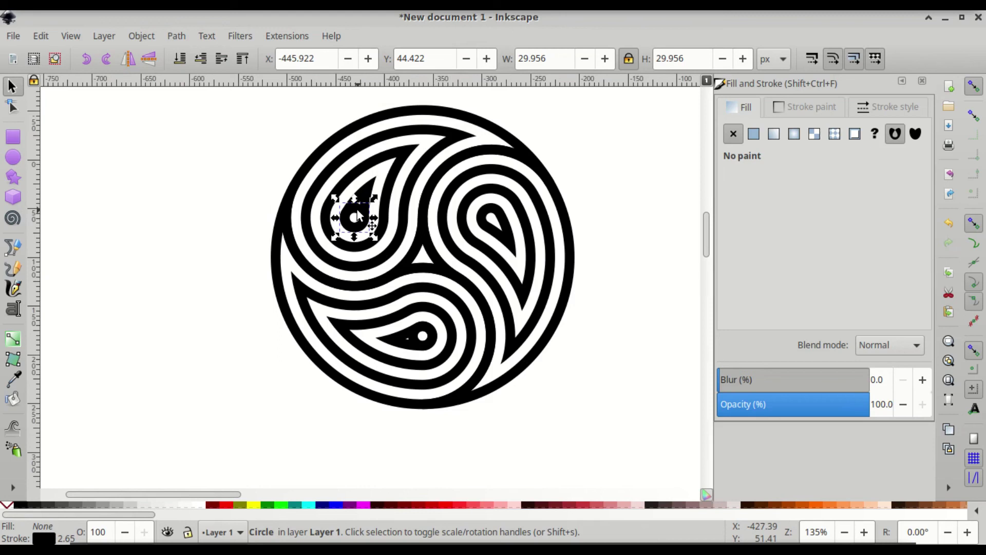
{"action": "key", "text": "Escape"}
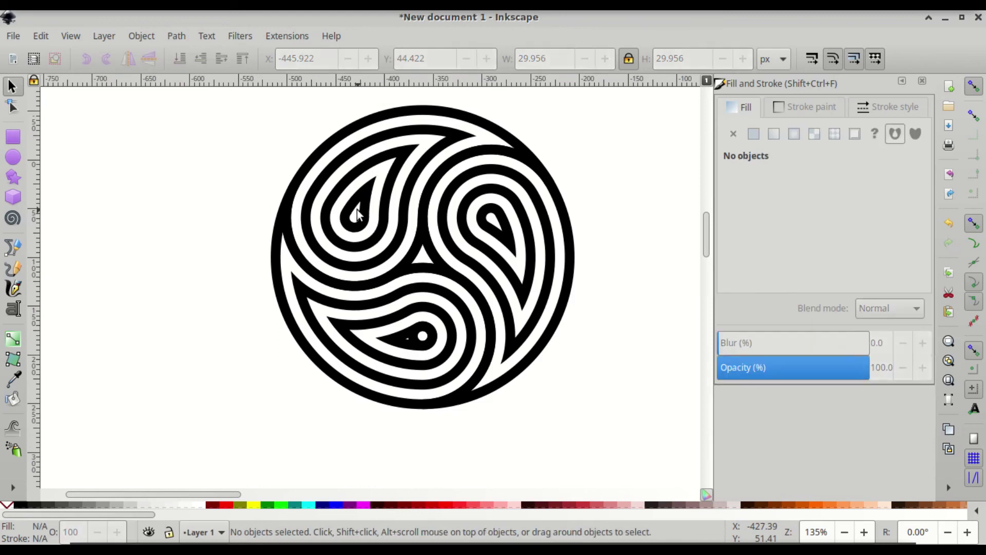
{"action": "left_click", "coordinate": [414, 340]}
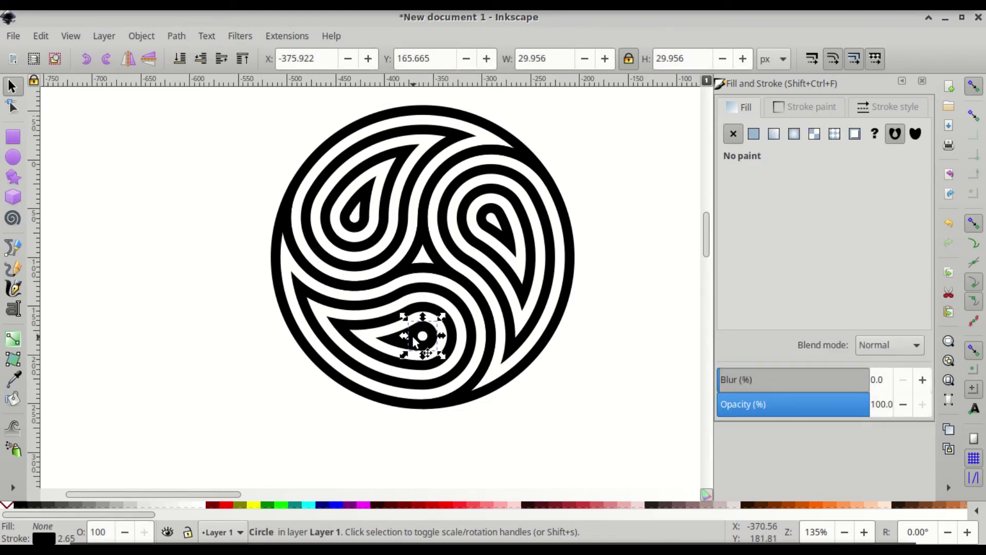
{"action": "key", "text": "Escape"}
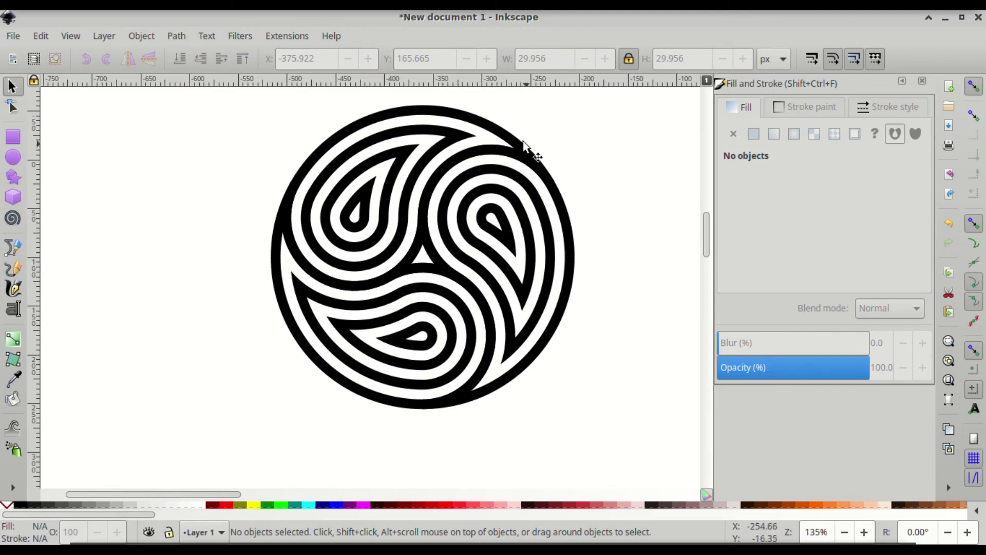
Step: Union all remaining shapes into one 526-node path, 311.644 × 311.660 px
{"action": "key", "text": "ctrl"}
{"action": "left_click_drag", "start_coordinate": [236, 100], "coordinate": [662, 466]}
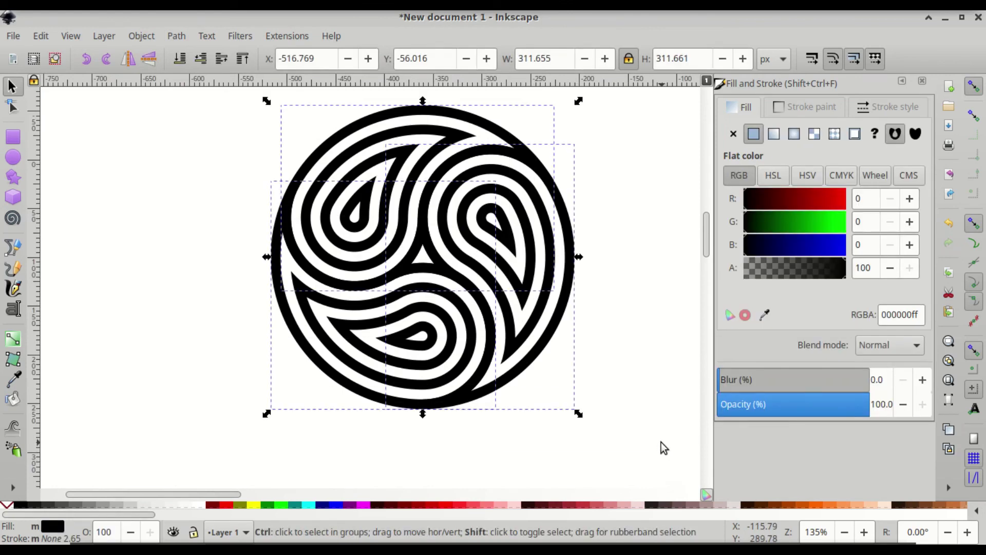
{"action": "key", "text": "ctrl+plus"}
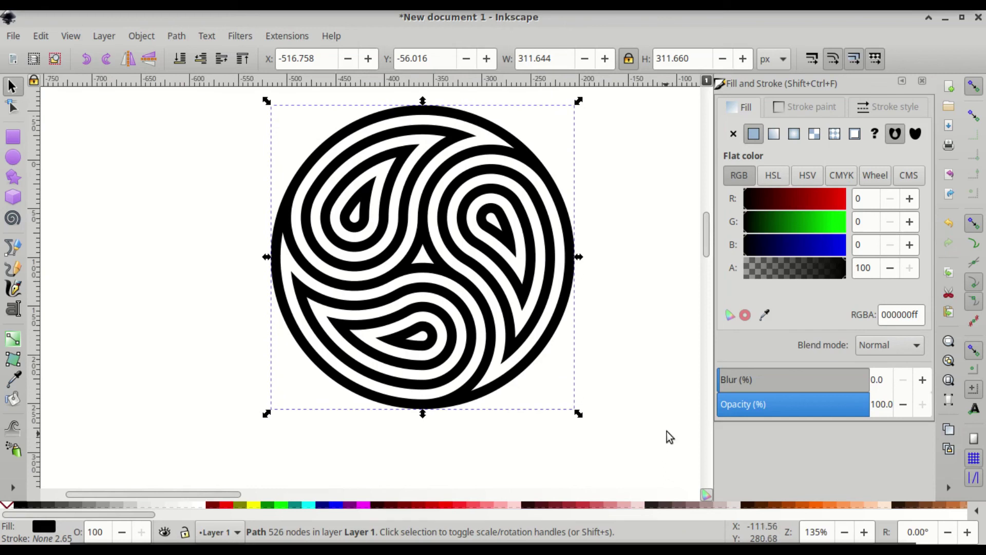